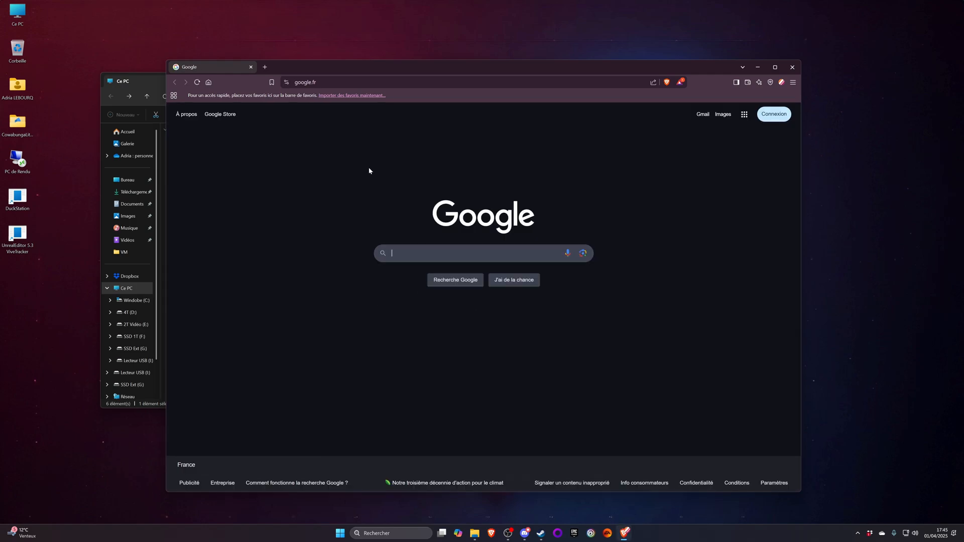
- Search Google for "octoprint", open the OctoPrint.org site and maximize the browser window
drag(399, 74, 351, 45)
text(octoprint)
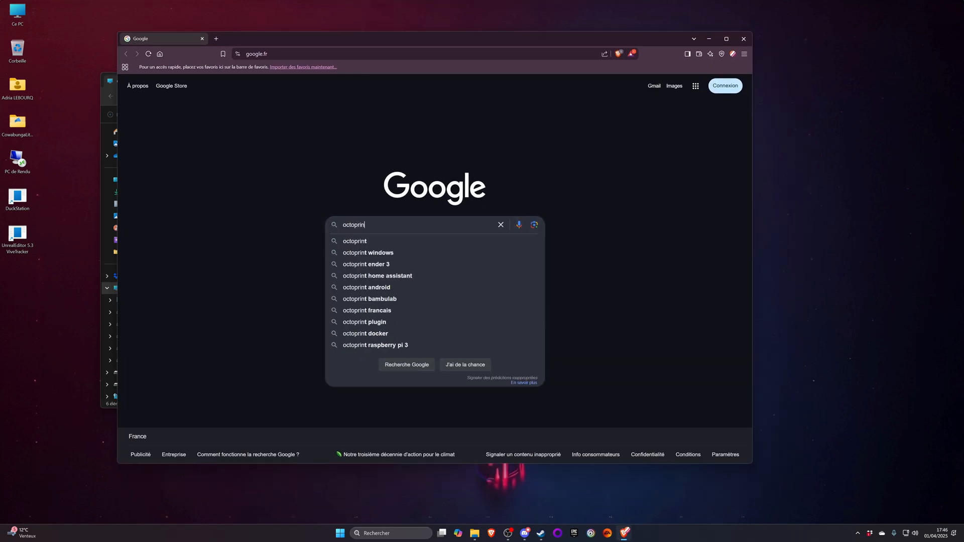
key(Return)
click(232, 158)
drag(315, 44, 301, 3)
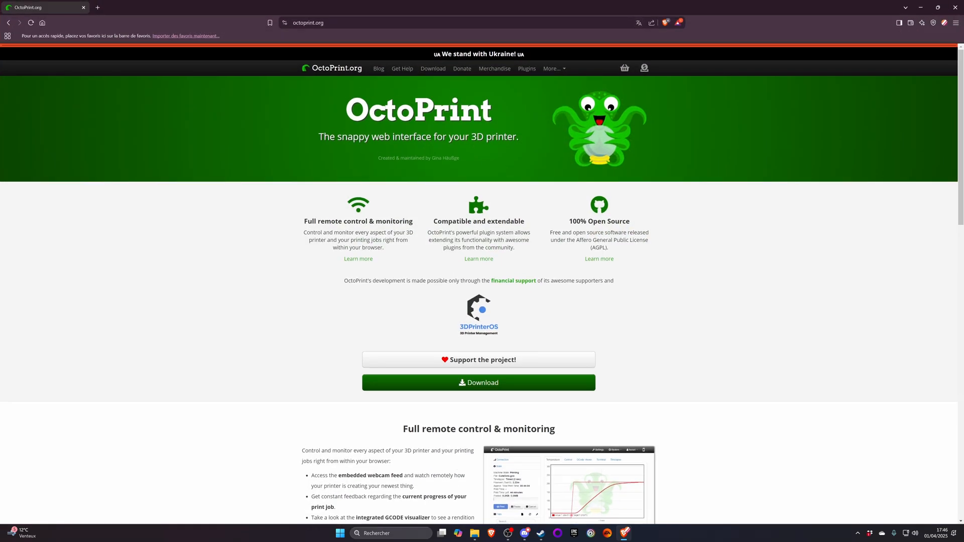
- Look through the OctoPrint home page and open its download page
scroll(331, 261, down, 5)
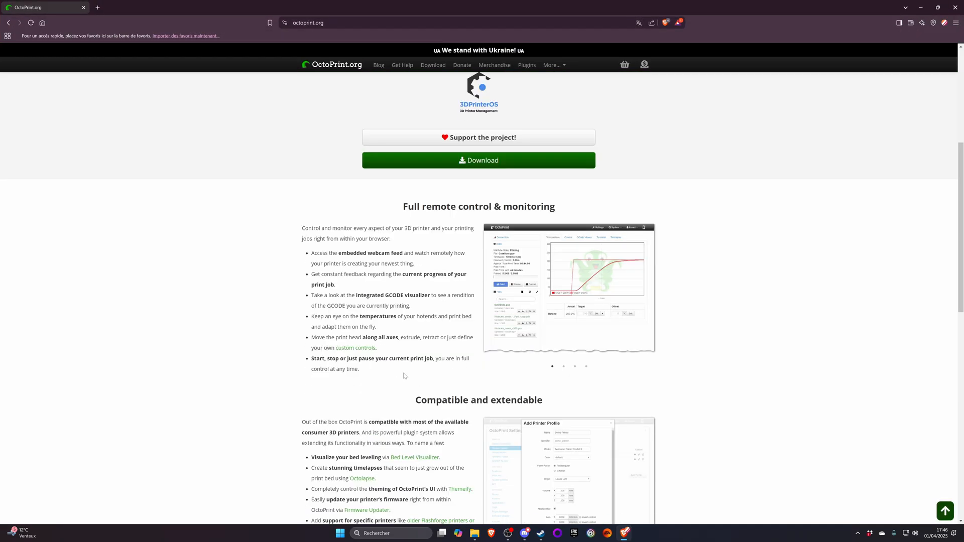
scroll(336, 336, down, 10)
scroll(336, 337, up, 15)
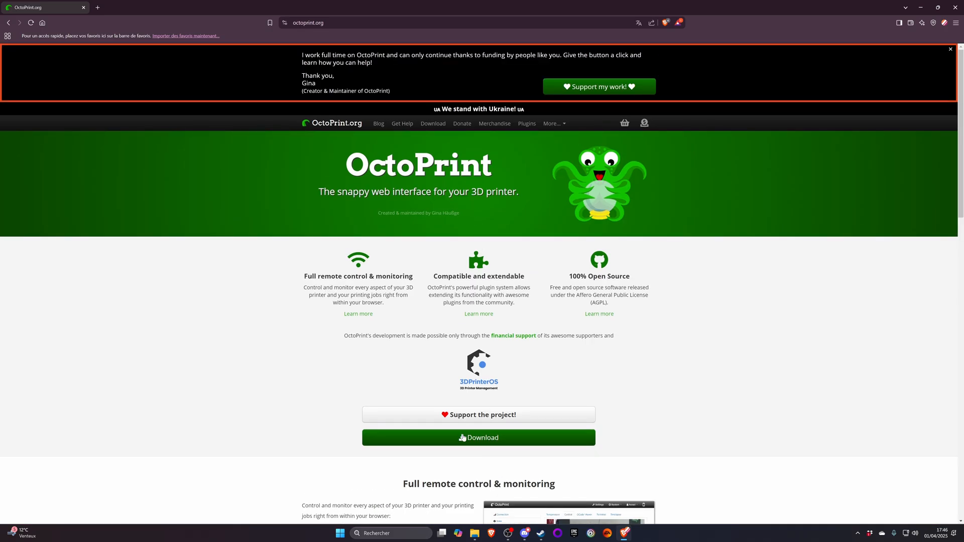
click(463, 434)
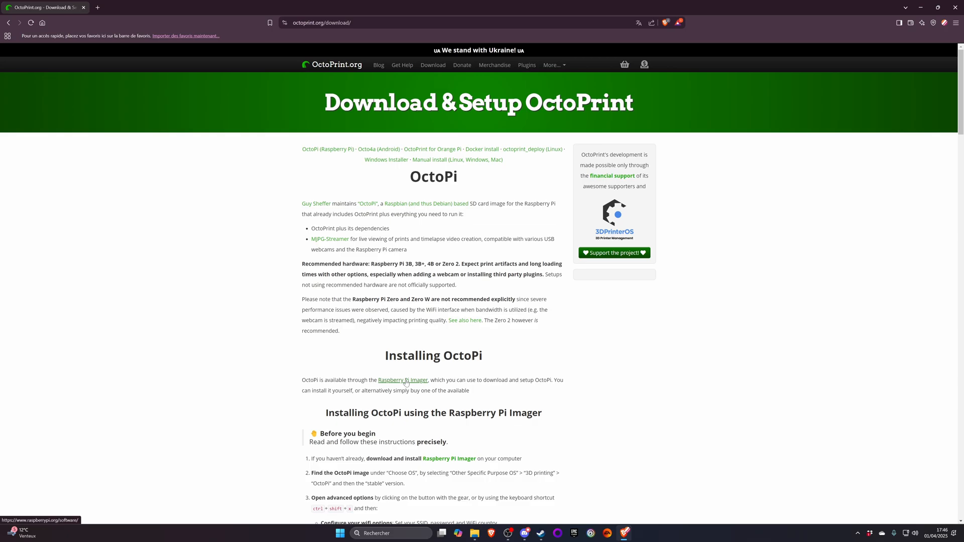
- Review the OctoPrint installation options and open the Raspberry Pi Imager link in the Installing OctoPi section
scroll(407, 384, down, 12)
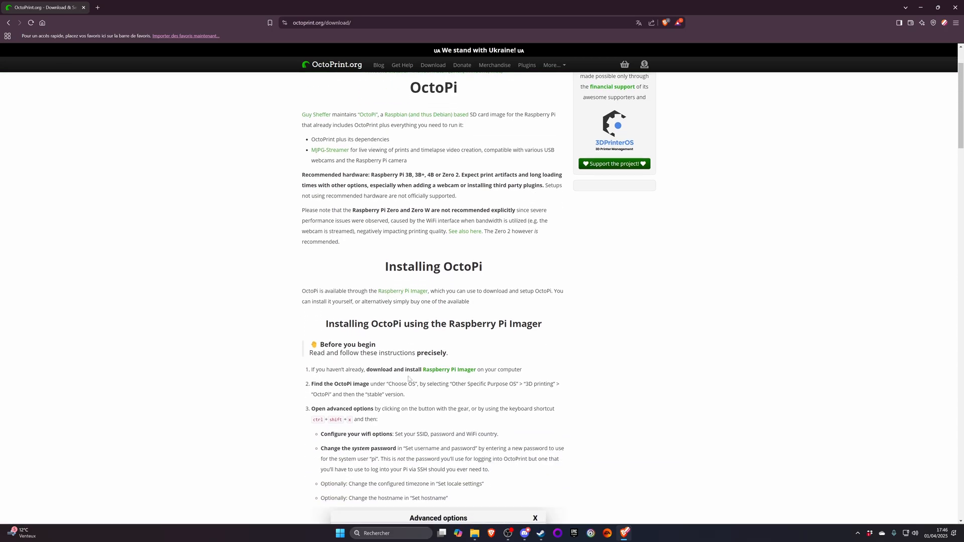
scroll(449, 322, down, 15)
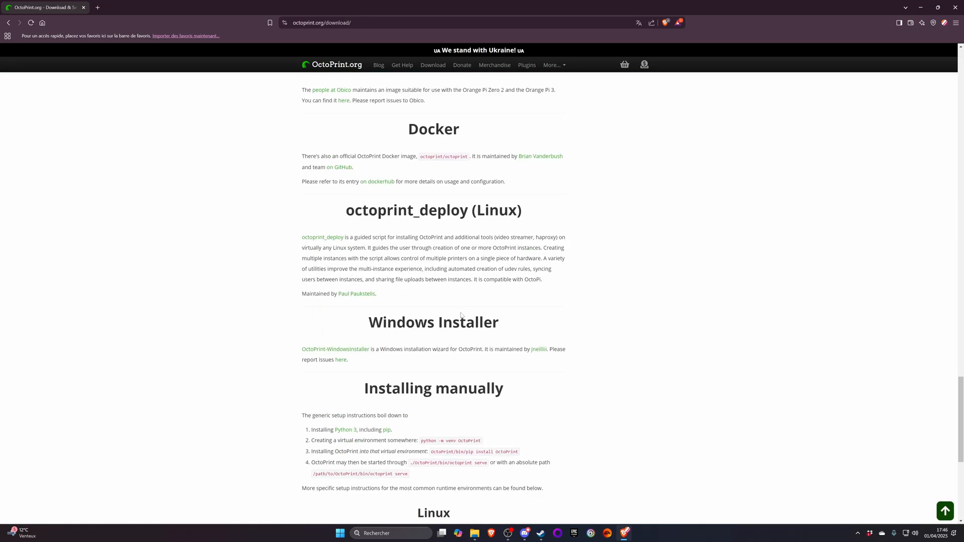
scroll(459, 307, up, 20)
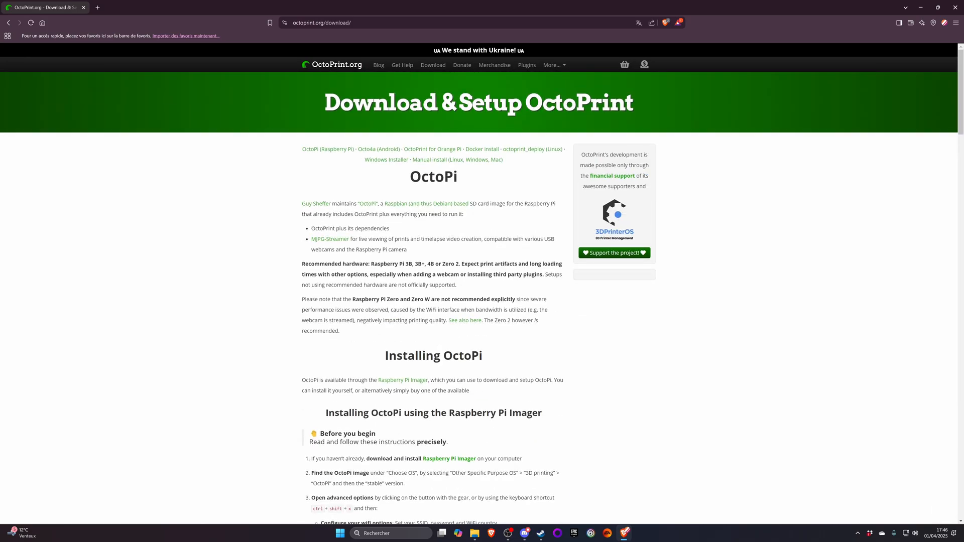
scroll(379, 219, down, 4)
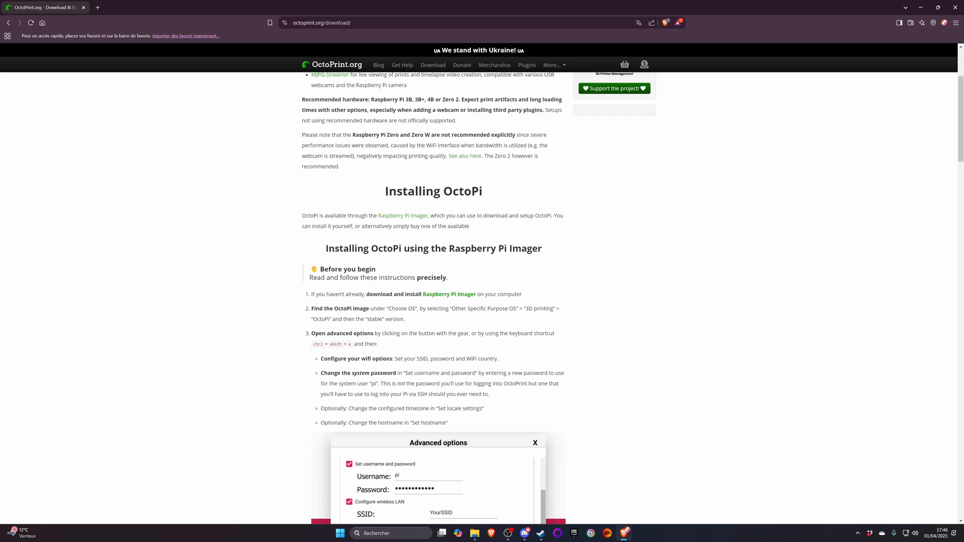
click(414, 217)
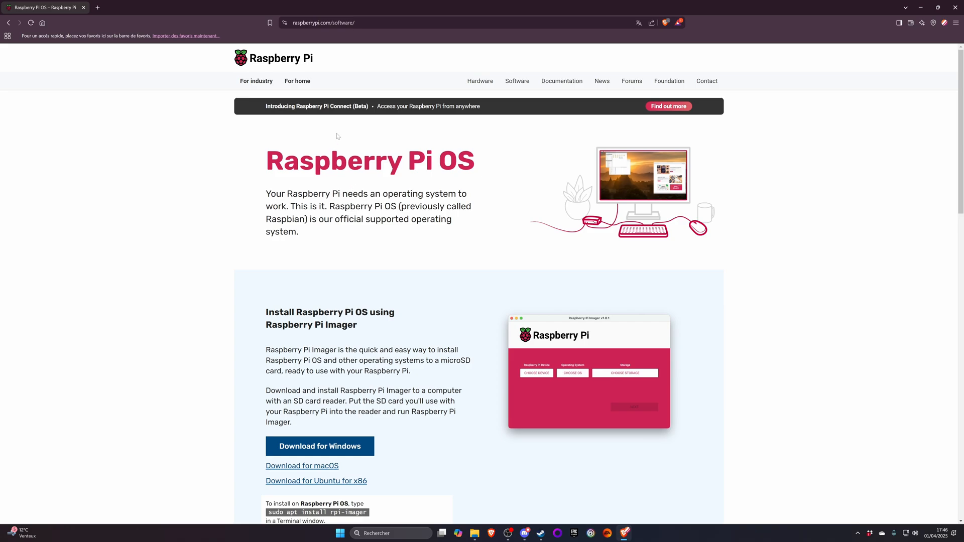
- Download Raspberry Pi Imager for Windows, save the installer and launch it
scroll(613, 204, down, 3)
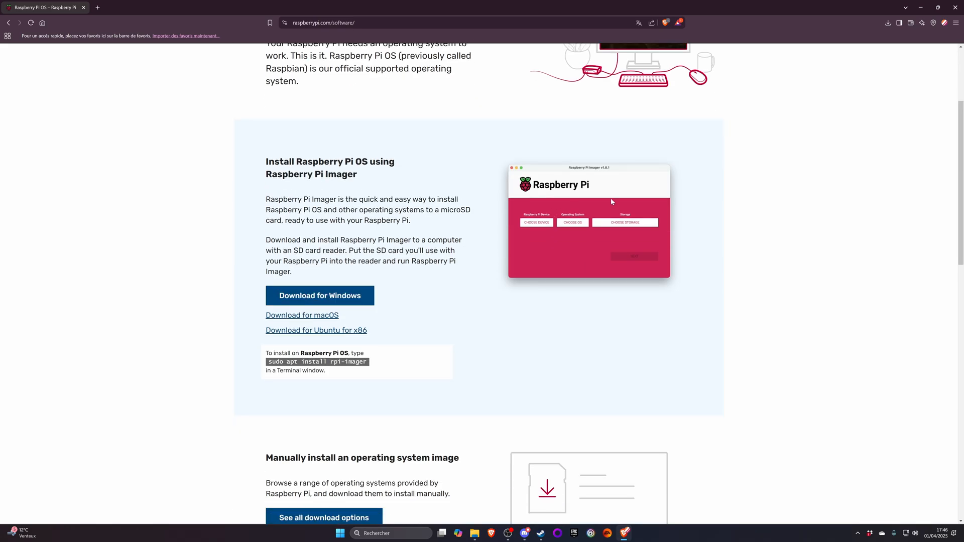
click(306, 295)
click(395, 257)
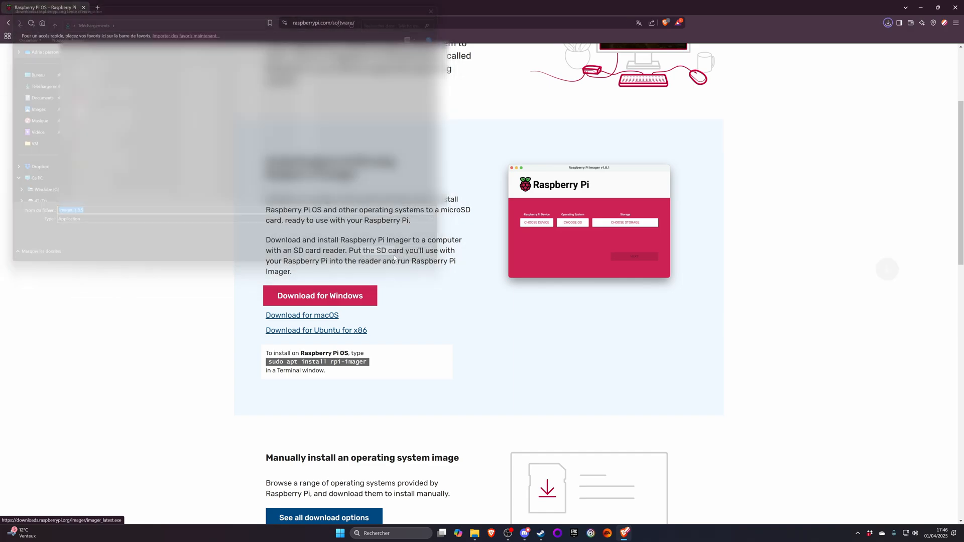
click(826, 47)
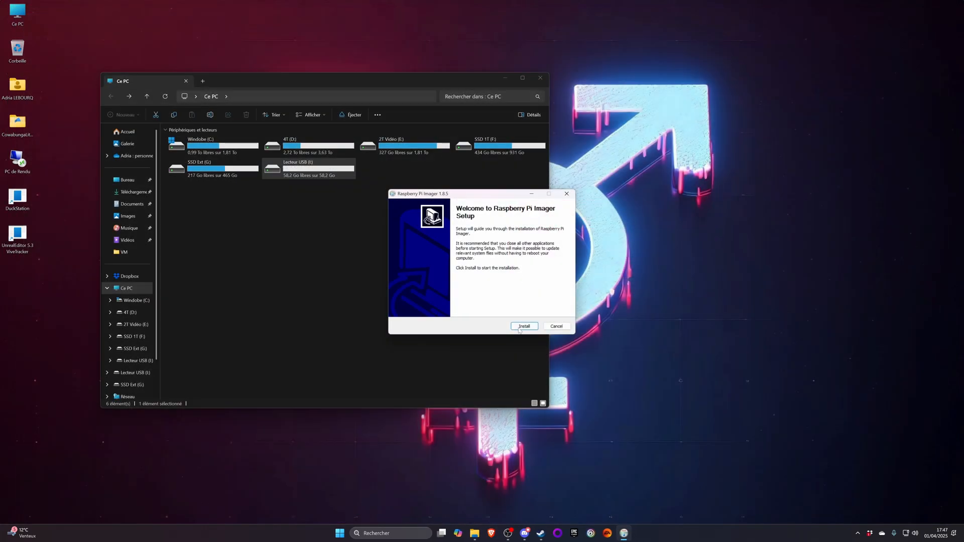
- Install Raspberry Pi Imager 1.8.5 with the installation details shown, and finish the setup
click(520, 327)
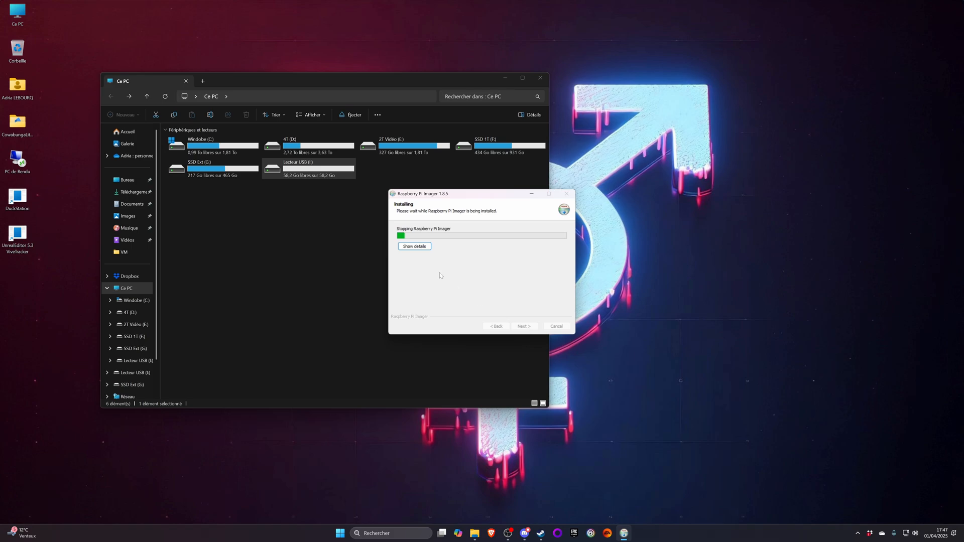
click(420, 247)
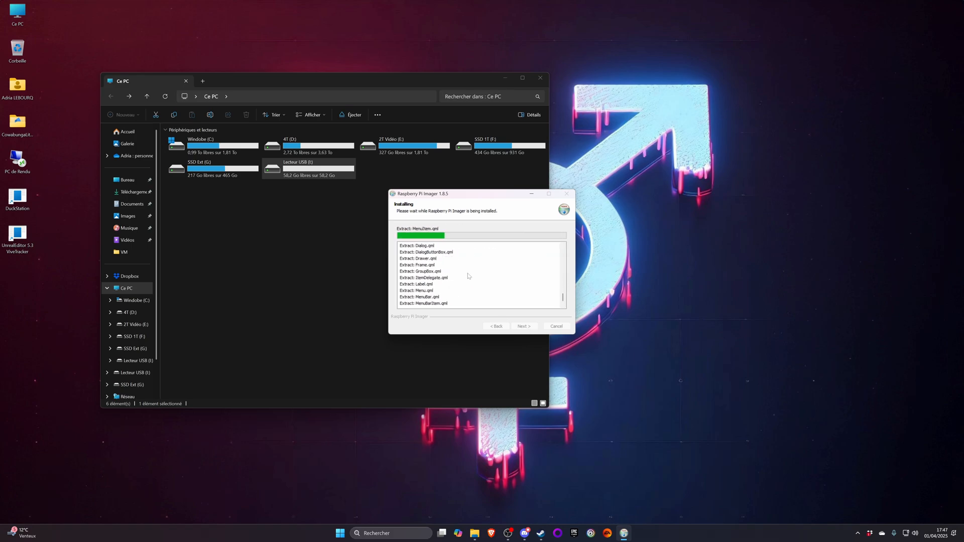
click(524, 326)
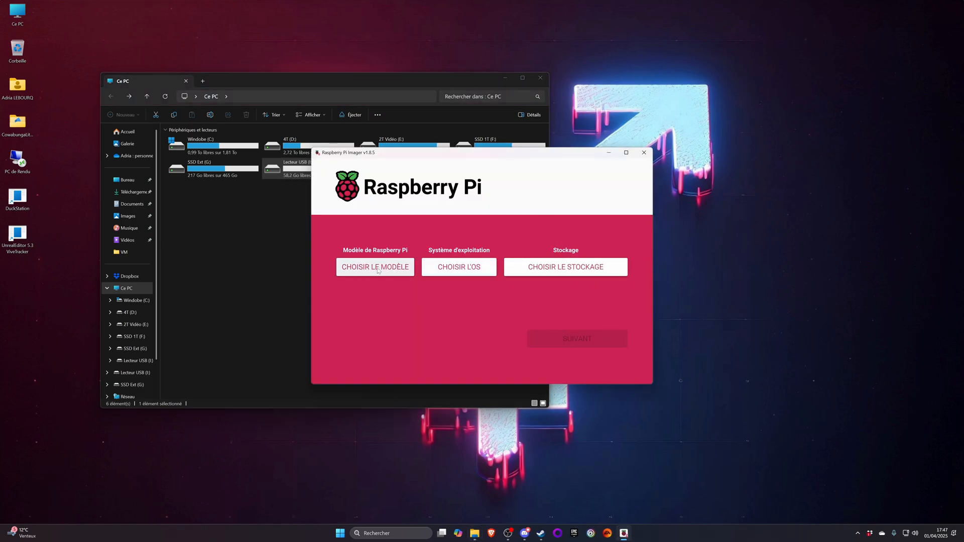
- Review the list of Raspberry Pi models and choose Raspberry Pi 4 as the device
click(378, 269)
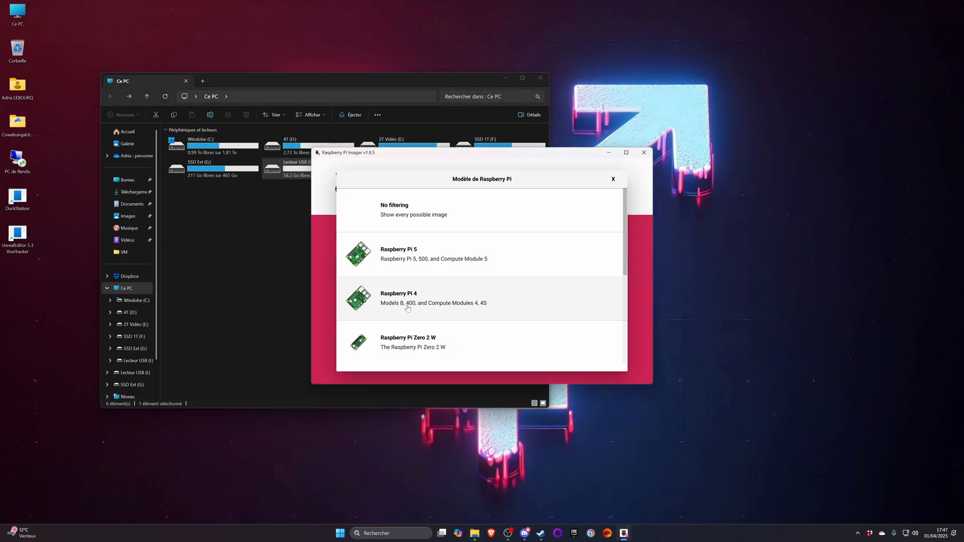
scroll(406, 309, down, 5)
scroll(457, 267, up, 5)
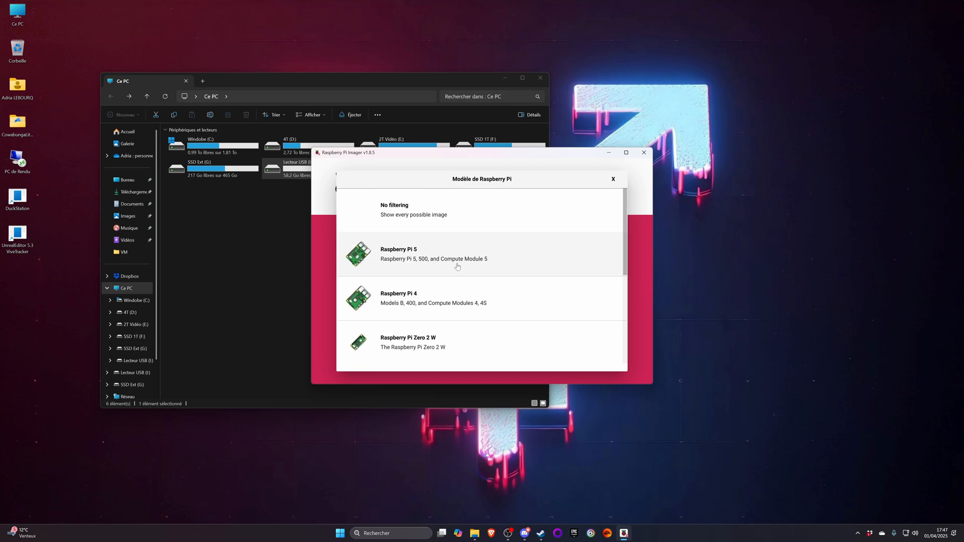
scroll(427, 227, down, 3)
scroll(413, 229, up, 3)
scroll(413, 230, down, 5)
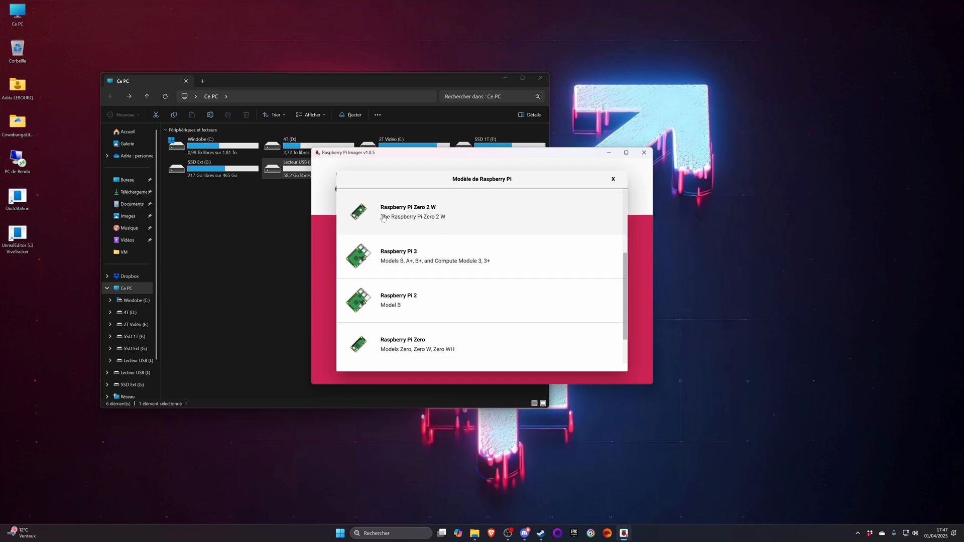
scroll(386, 220, down, 2)
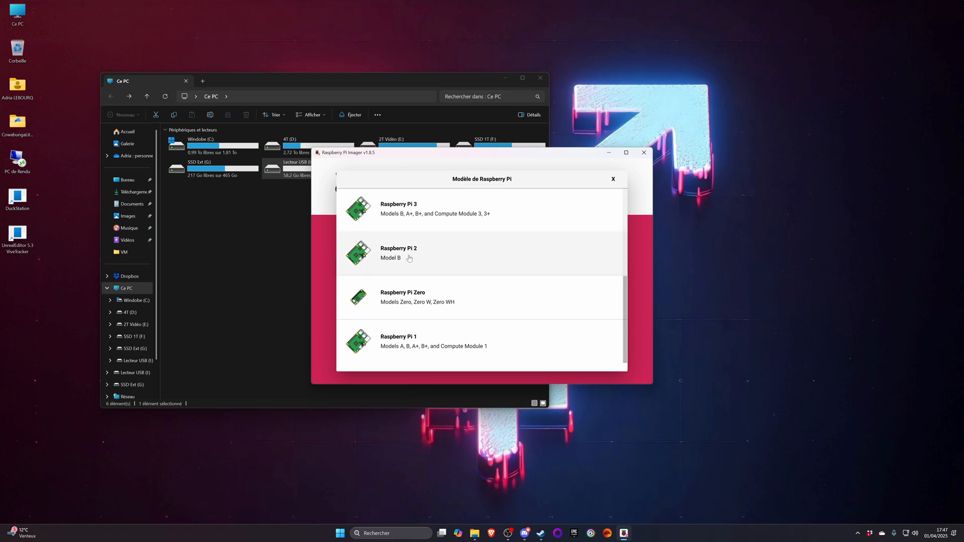
scroll(430, 329, up, 4)
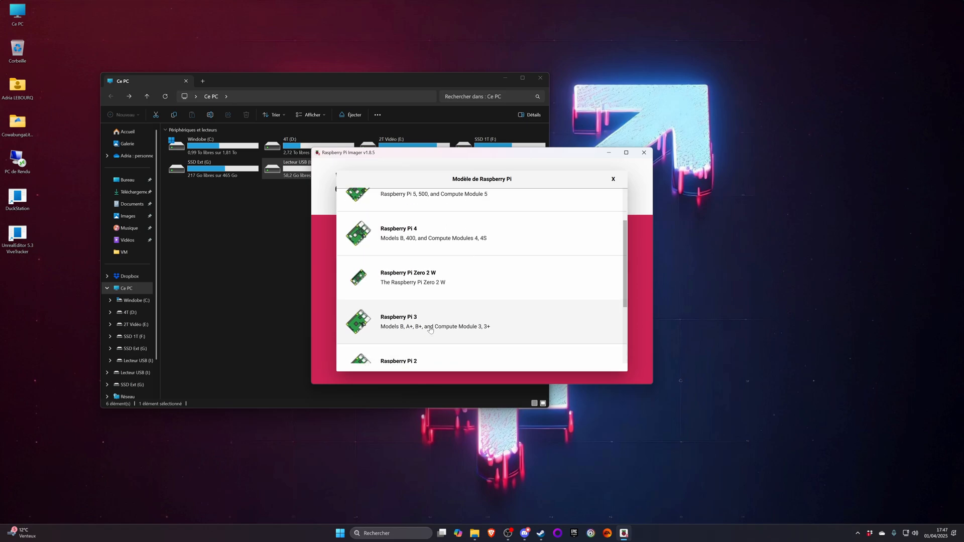
click(424, 311)
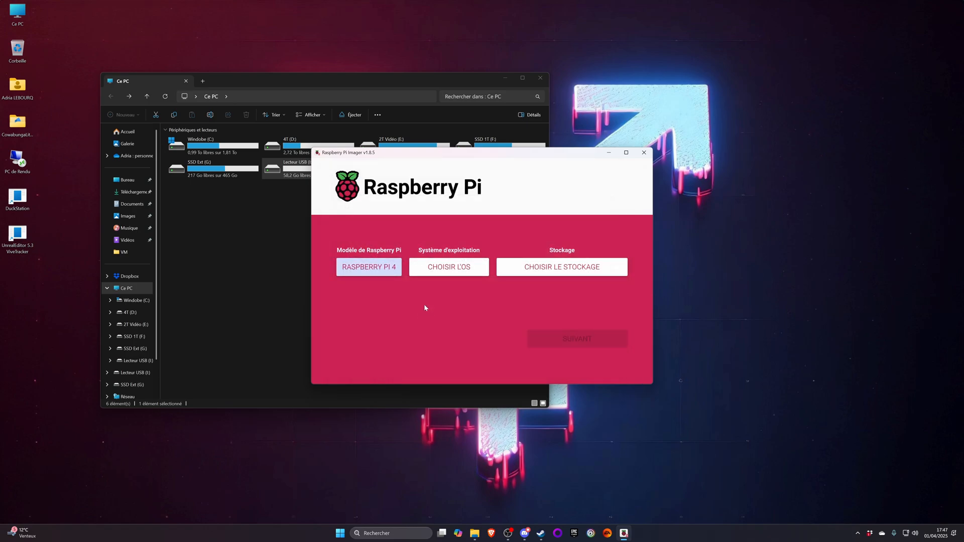
- Browse the operating system list and the Raspberry Pi OS (other) images, and return to the main list
click(448, 268)
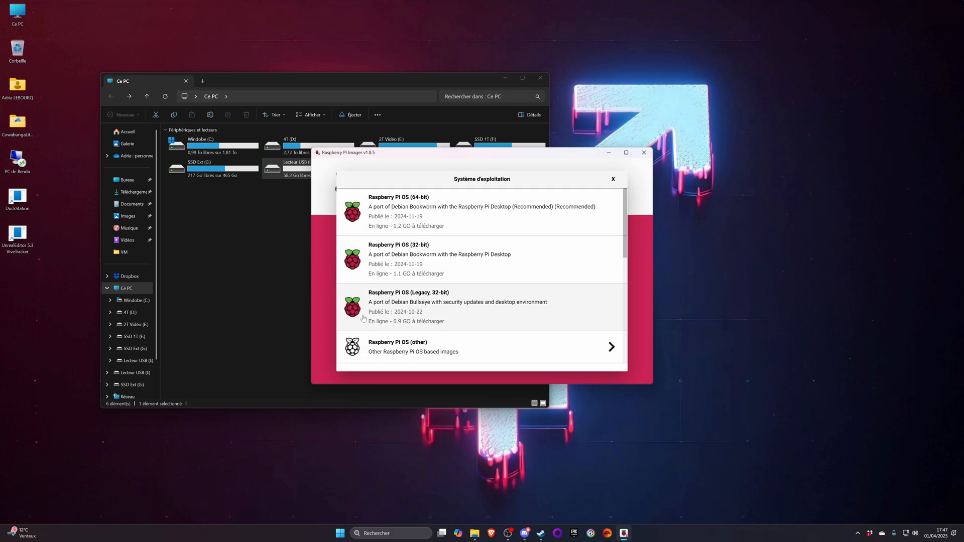
scroll(427, 239, down, 3)
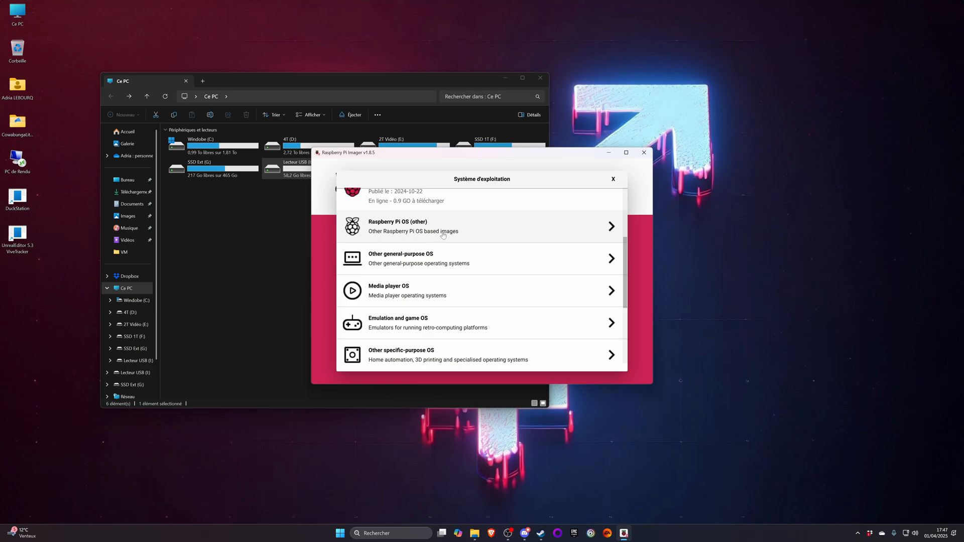
click(443, 235)
scroll(421, 250, down, 3)
scroll(421, 250, up, 3)
scroll(417, 246, down, 6)
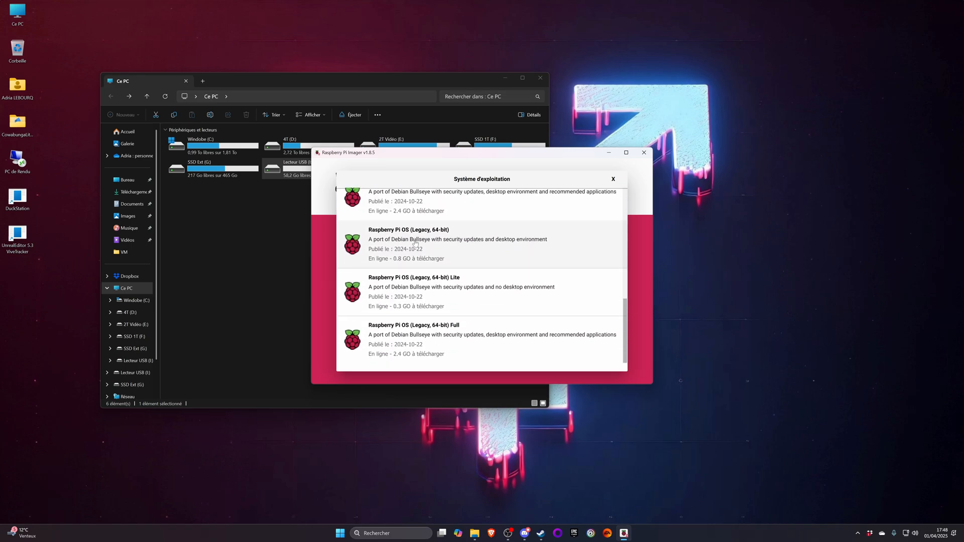
scroll(432, 296, up, 6)
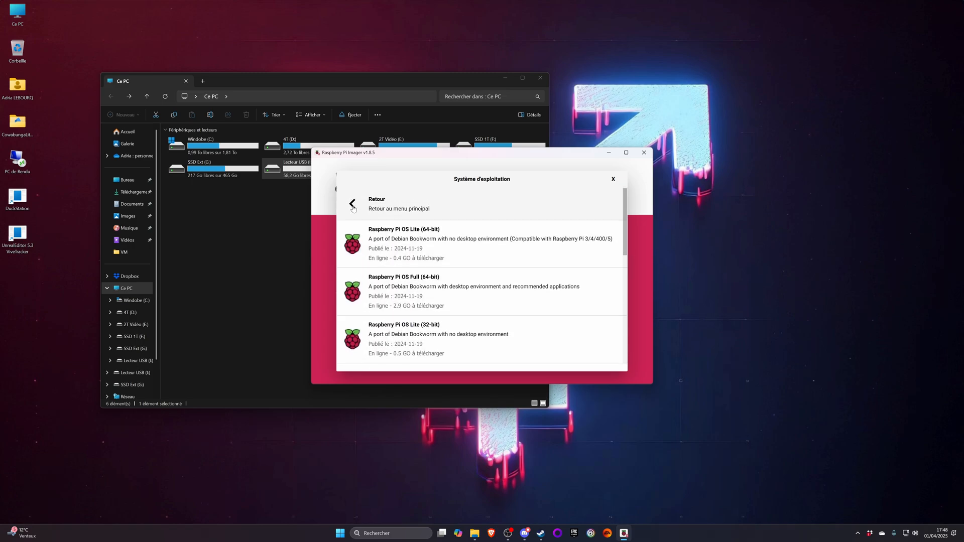
click(353, 207)
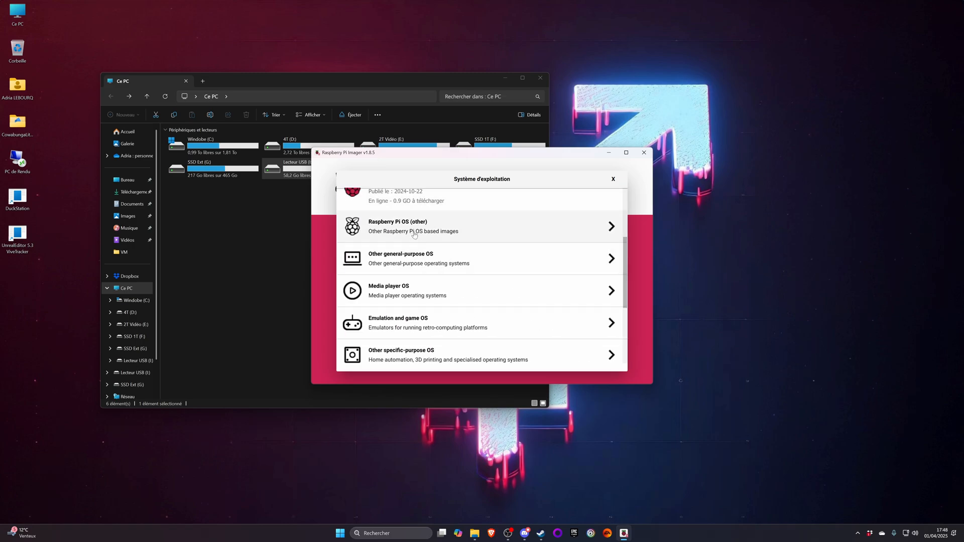
- Examine the systems offered under Other general-purpose OS and return to the main list
click(392, 266)
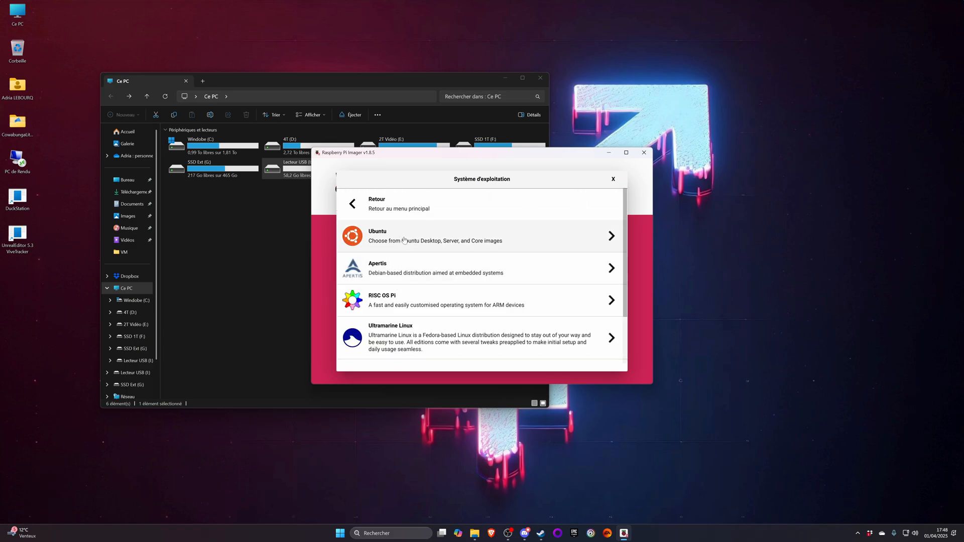
scroll(405, 238, down, 2)
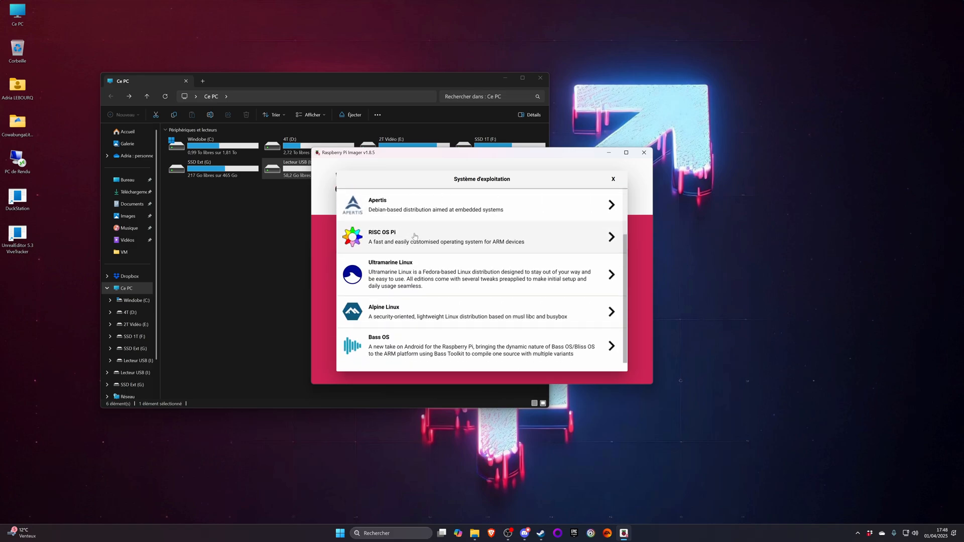
scroll(411, 240, up, 2)
click(405, 206)
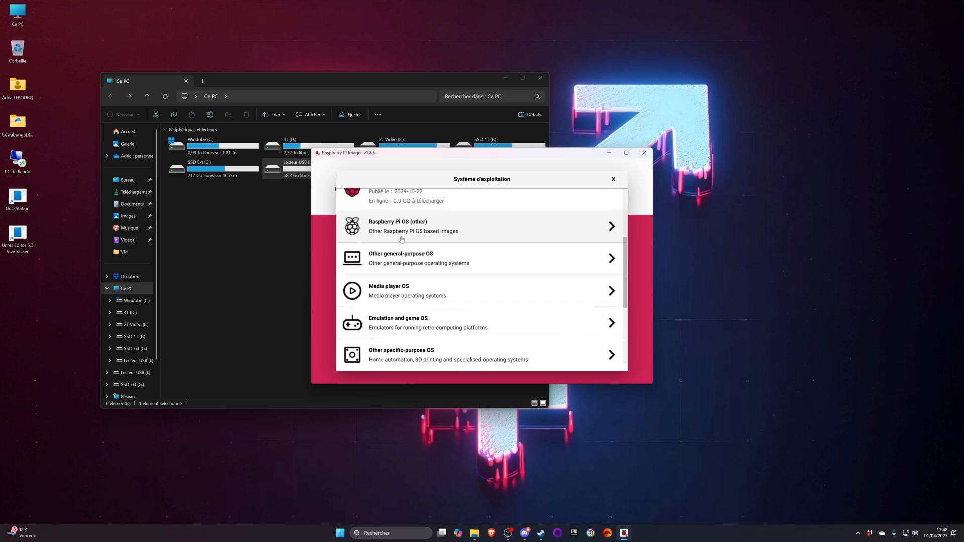
- Examine the systems offered under Media player OS and Emulation and game OS, returning to the main list after each
click(392, 291)
scroll(397, 271, down, 1)
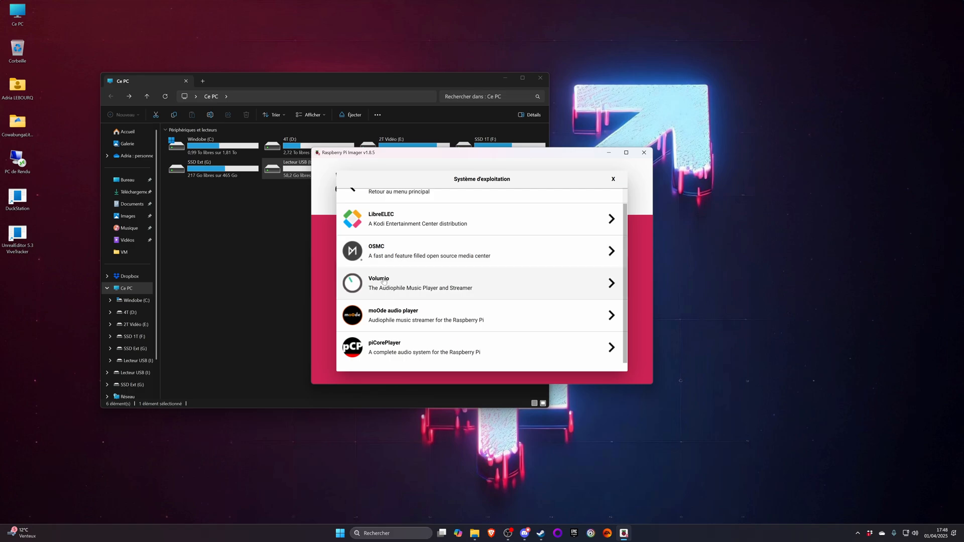
scroll(391, 301, up, 1)
scroll(401, 321, down, 1)
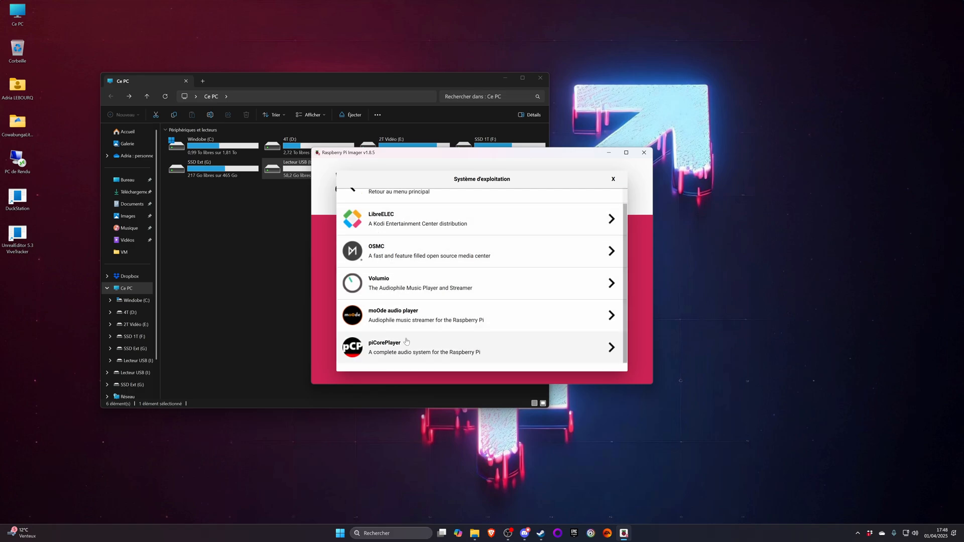
click(356, 196)
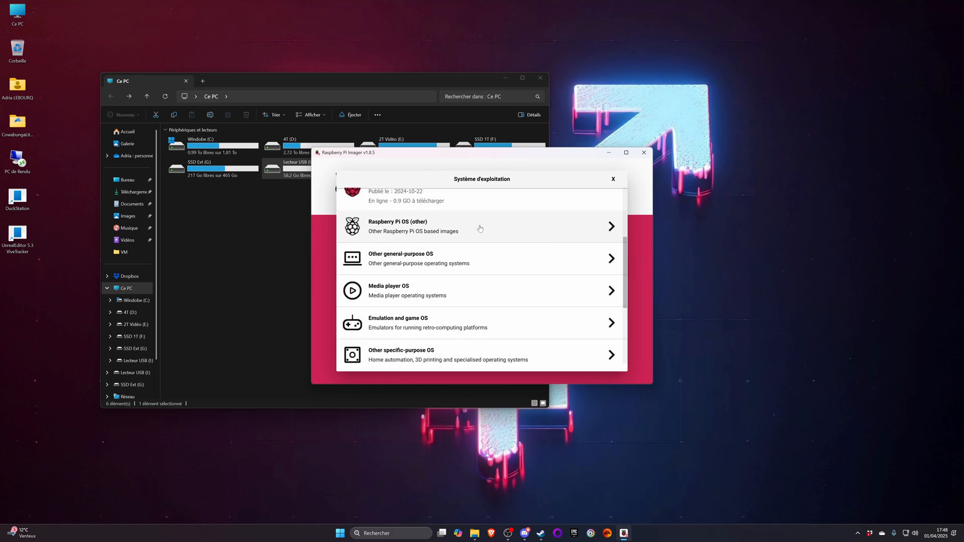
click(388, 322)
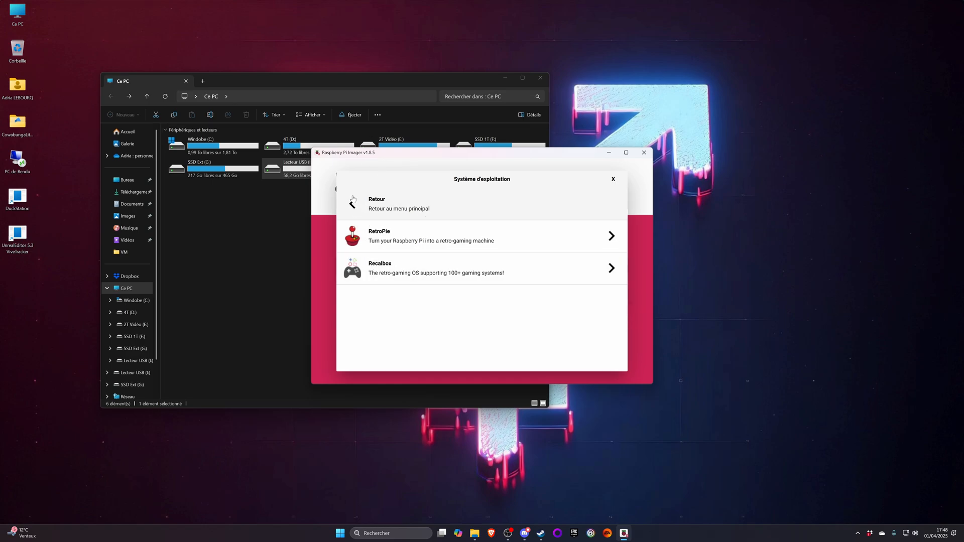
click(344, 209)
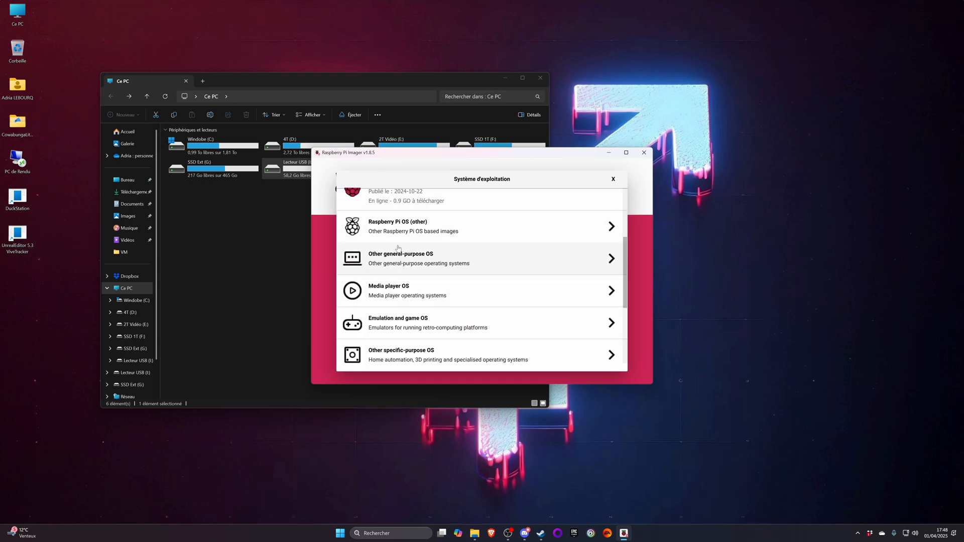
- Examine the systems offered under Other specific-purpose OS and return to the main operating system list
scroll(395, 251, down, 3)
scroll(395, 251, down, 1)
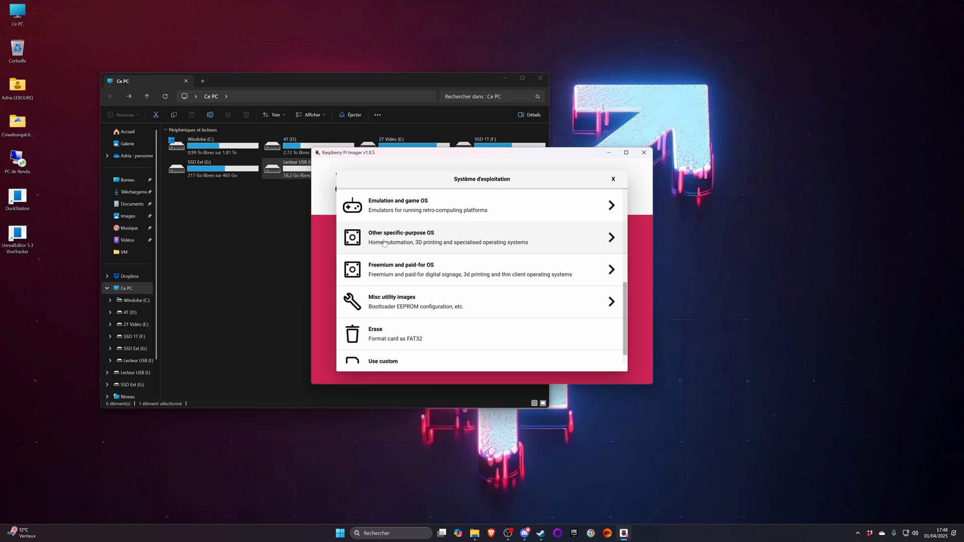
click(384, 243)
scroll(400, 243, down, 2)
scroll(400, 244, up, 2)
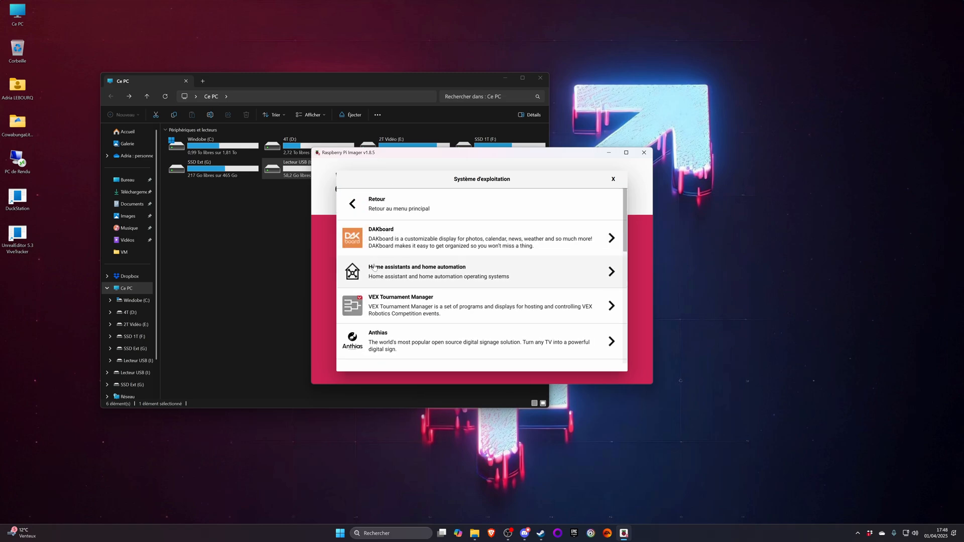
scroll(424, 274, down, 3)
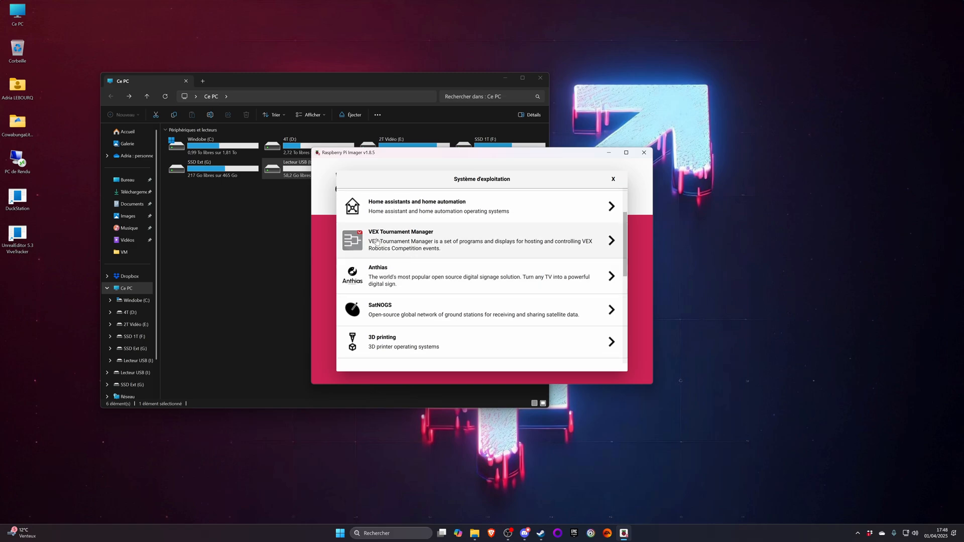
scroll(405, 266, down, 4)
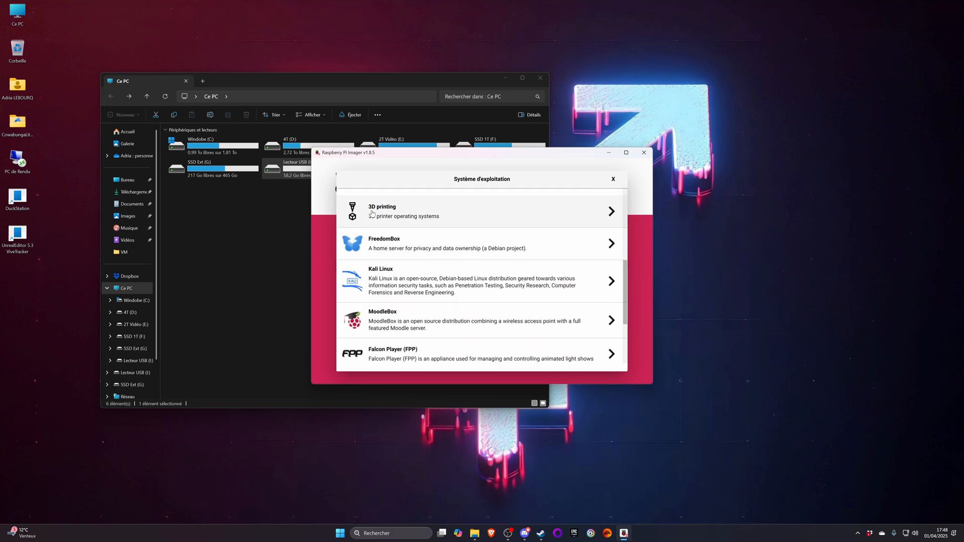
scroll(391, 215, down, 4)
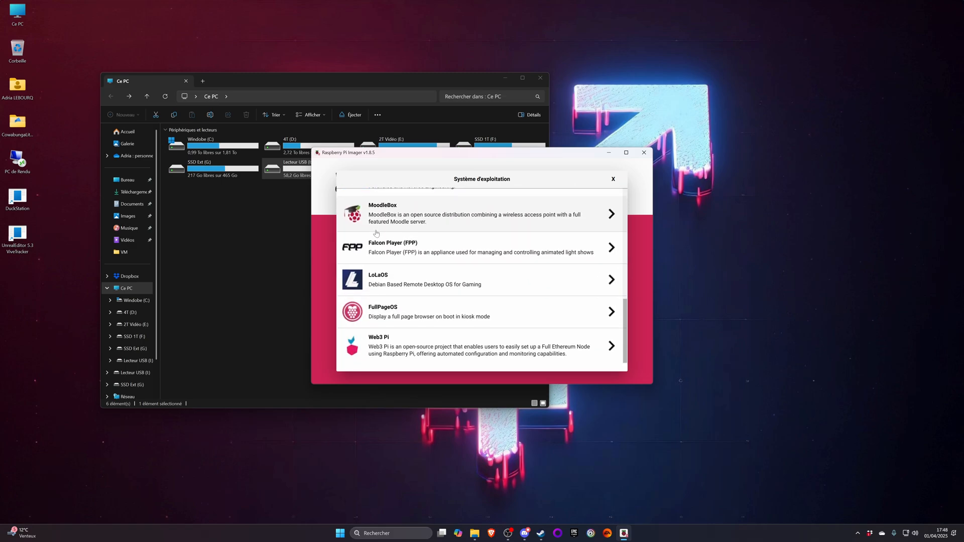
scroll(389, 271, up, 10)
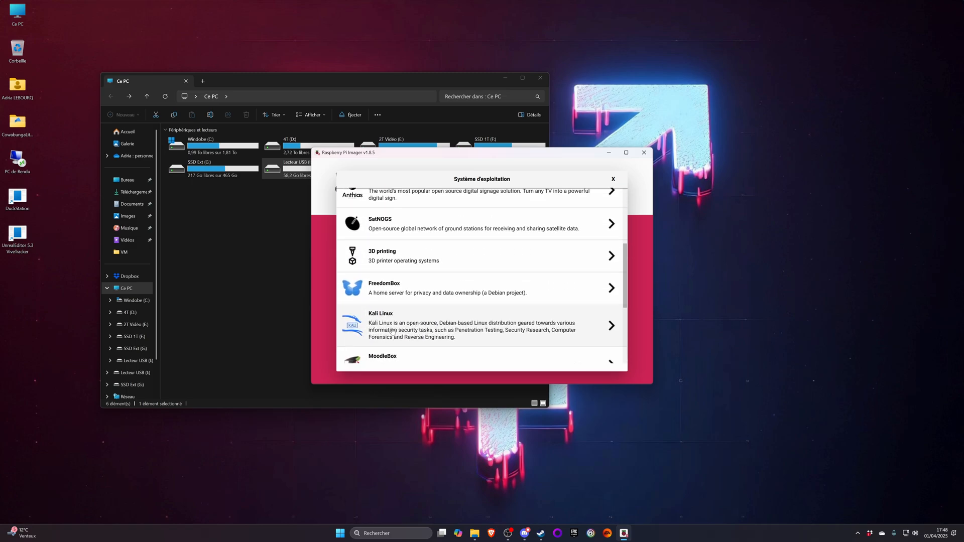
scroll(392, 282, up, 2)
click(352, 205)
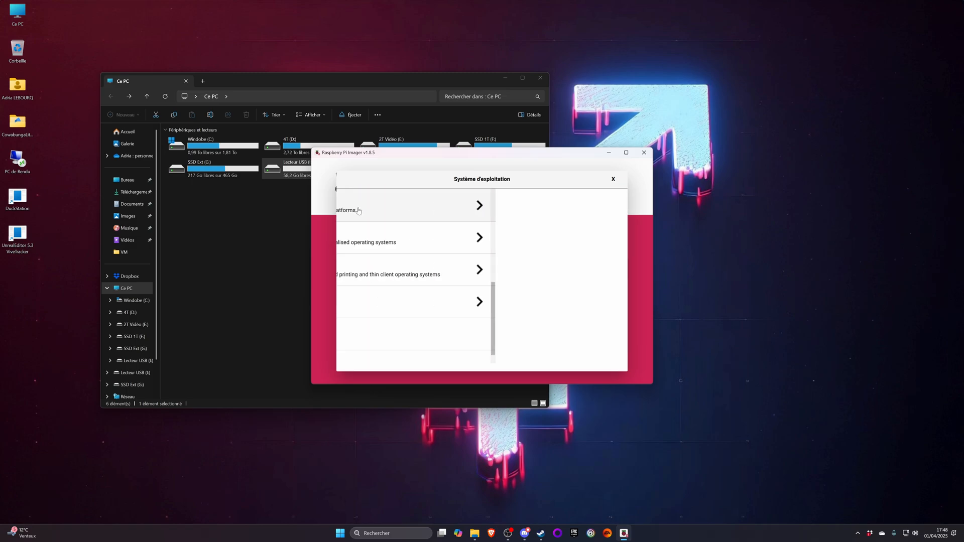
- Open Freemium and paid-for OS, examine its Digital signage OS entries, and return to the category list
scroll(400, 259, down, 1)
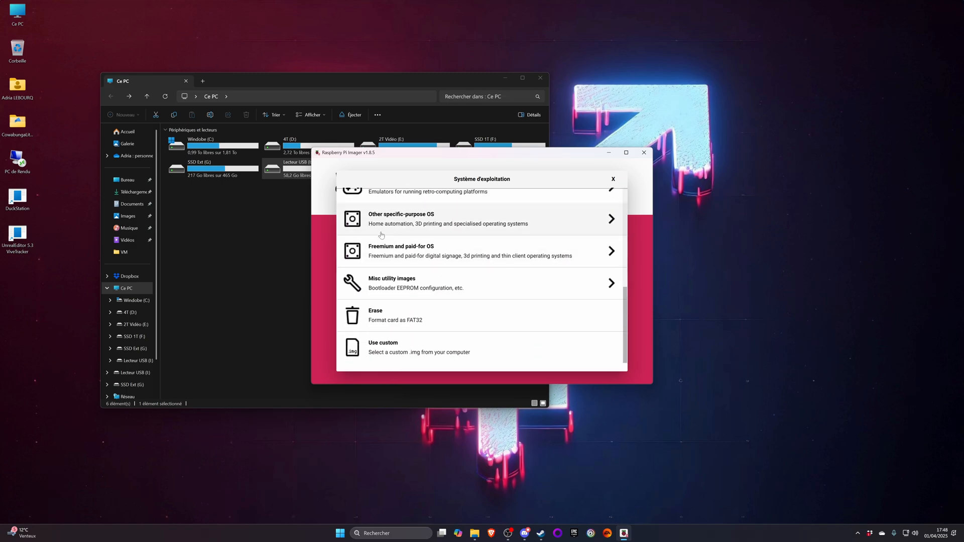
click(402, 252)
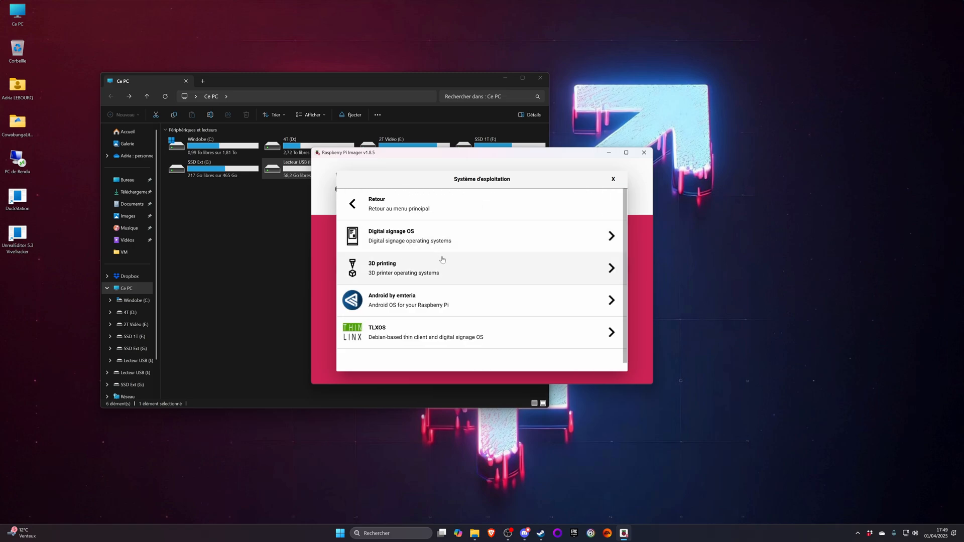
click(394, 248)
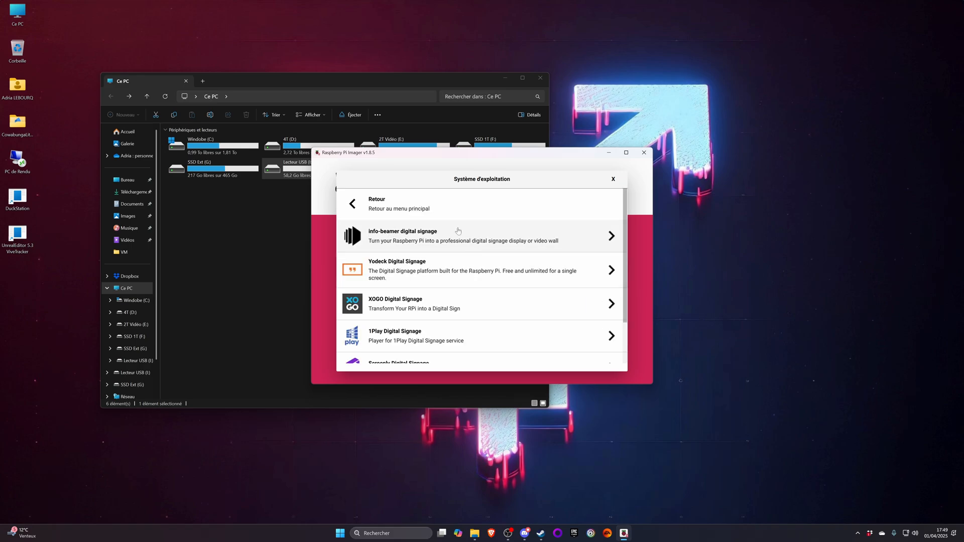
scroll(428, 249, down, 2)
scroll(365, 213, up, 2)
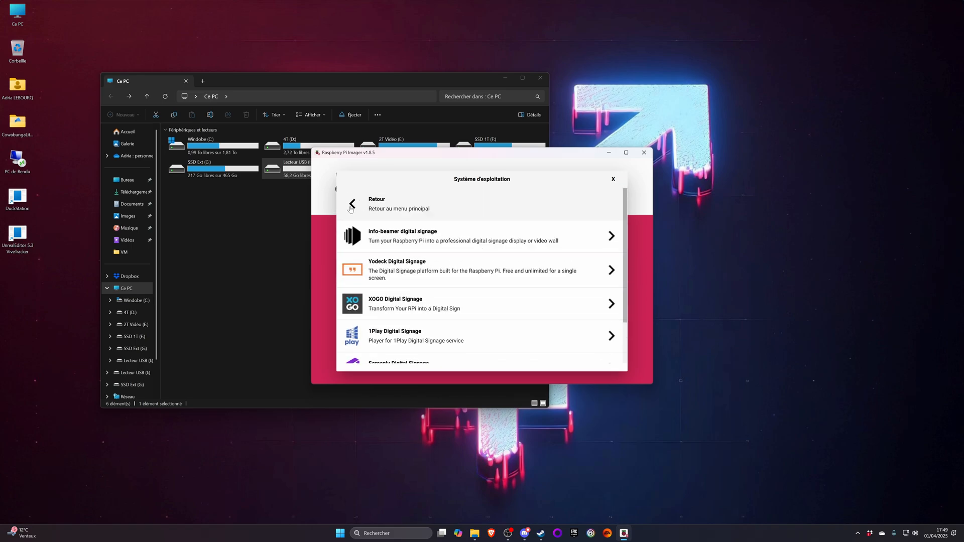
click(354, 203)
- Check the 3DPrinterOS image under the freemium 3D printing category and return to the main operating system list
click(396, 271)
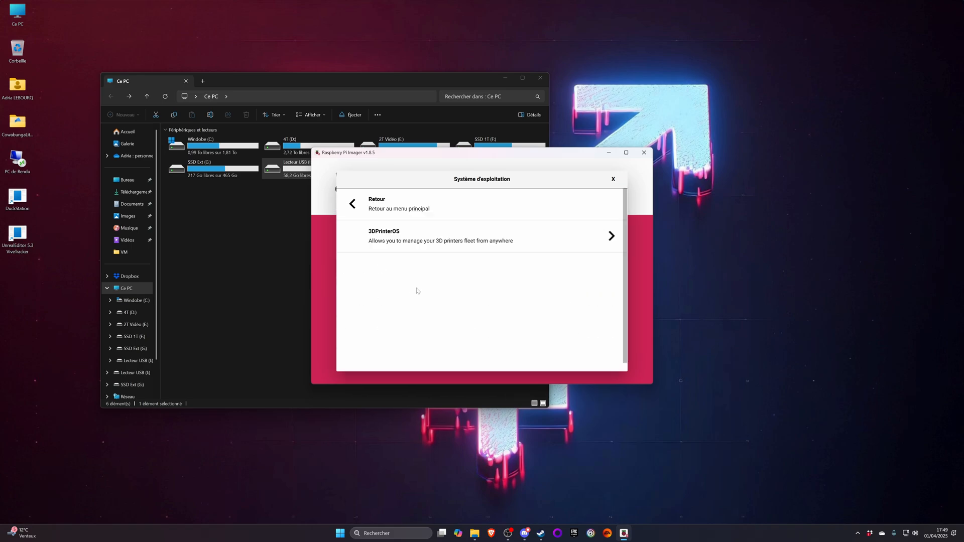
click(400, 250)
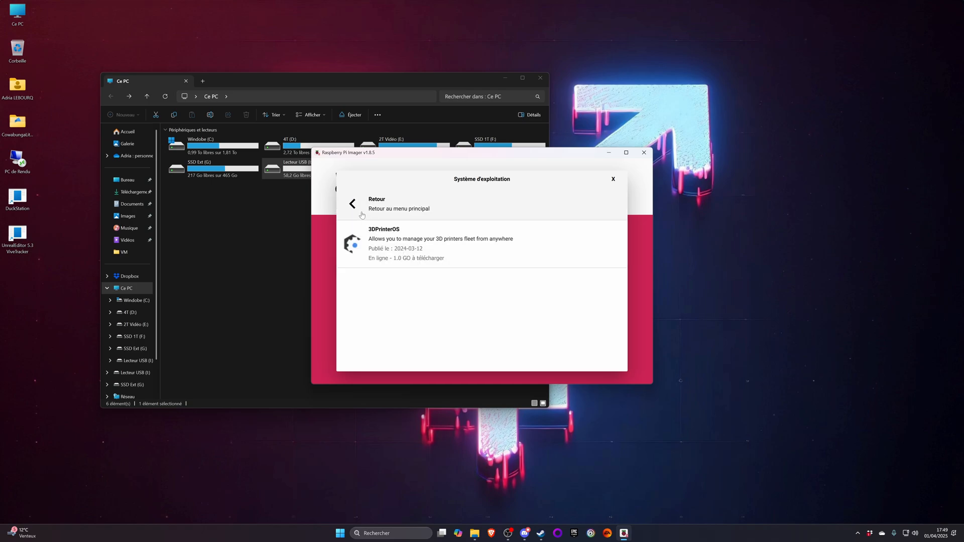
click(348, 199)
click(351, 204)
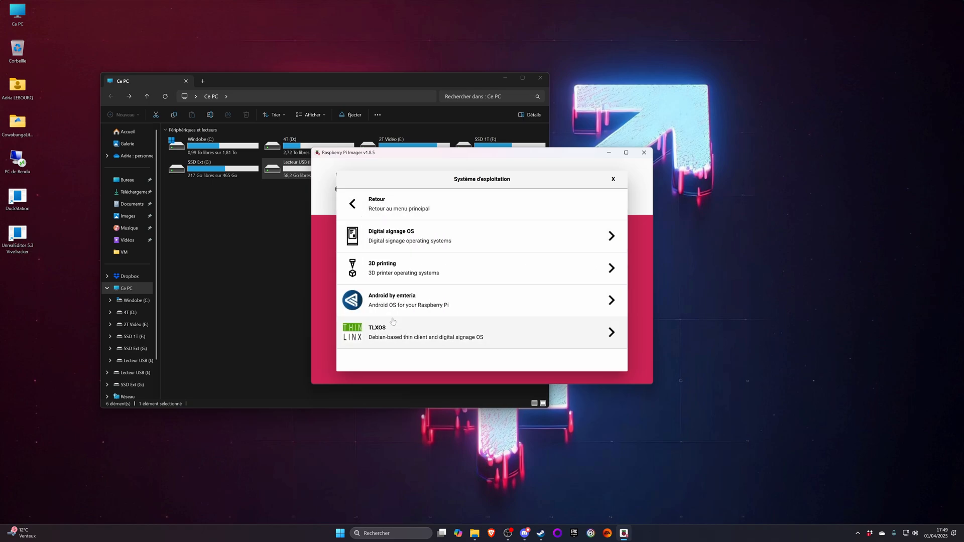
click(356, 204)
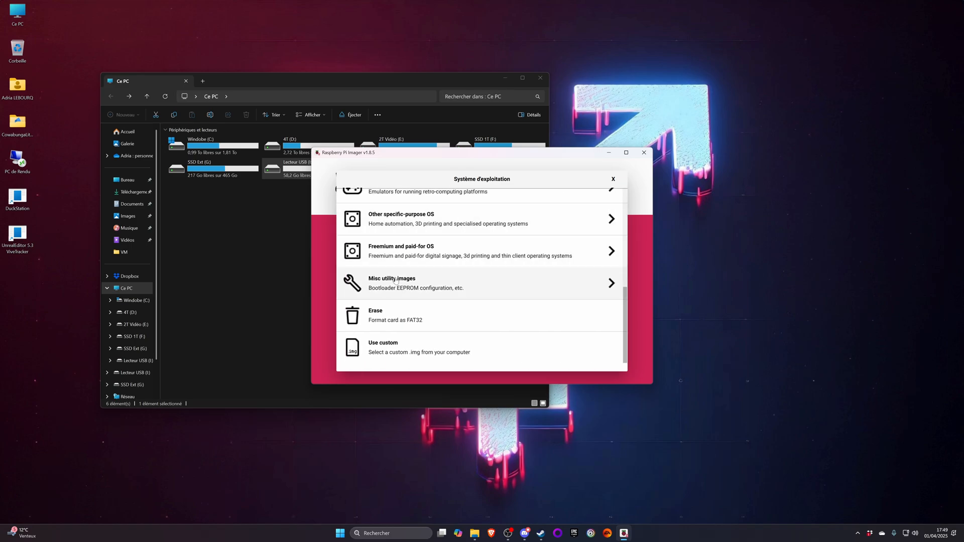
- Check the entries under Misc utility images and return to the main operating system list
click(397, 288)
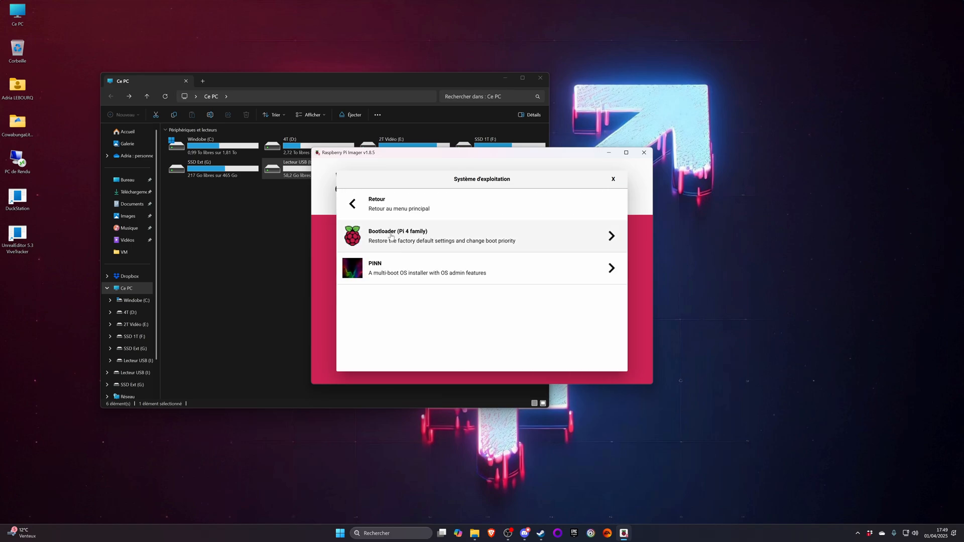
click(442, 202)
scroll(444, 196, up, 2)
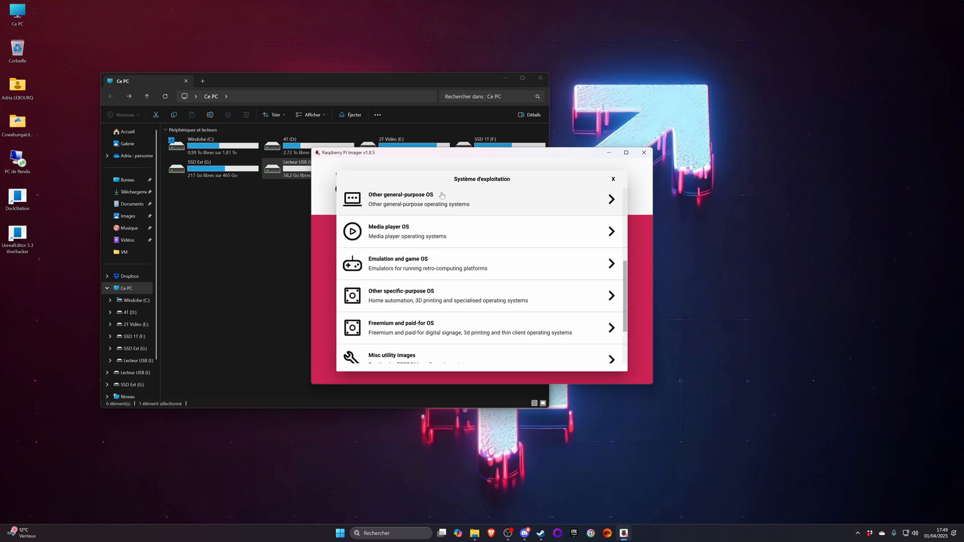
- Open Other specific-purpose OS, examine the Home assistants and home automation systems, and return to the specific-purpose list
click(386, 307)
scroll(390, 267, down, 1)
scroll(390, 263, down, 1)
click(404, 216)
scroll(385, 276, down, 2)
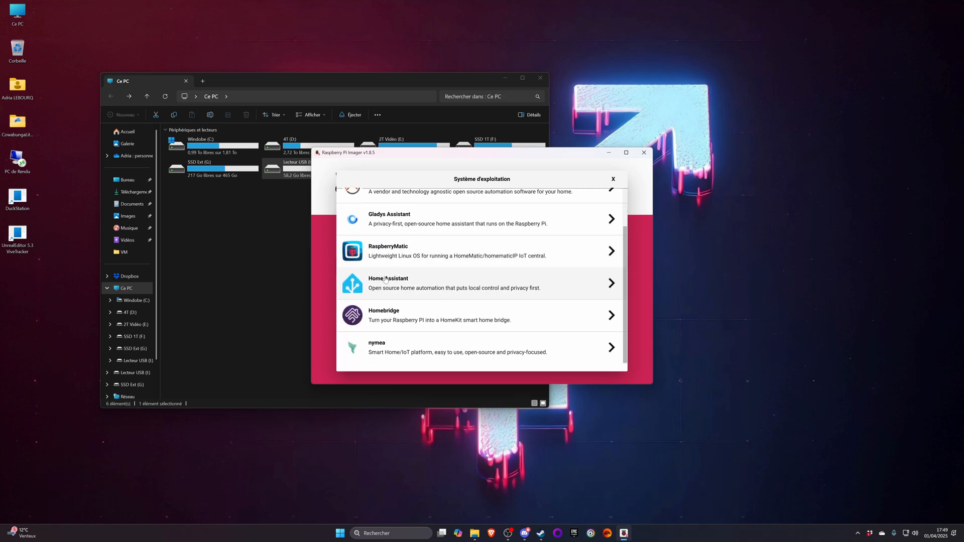
scroll(350, 203, up, 2)
click(351, 205)
- Review the 3D printing systems under Other specific-purpose OS and choose OctoPi (stable) as the operating system
scroll(394, 263, down, 3)
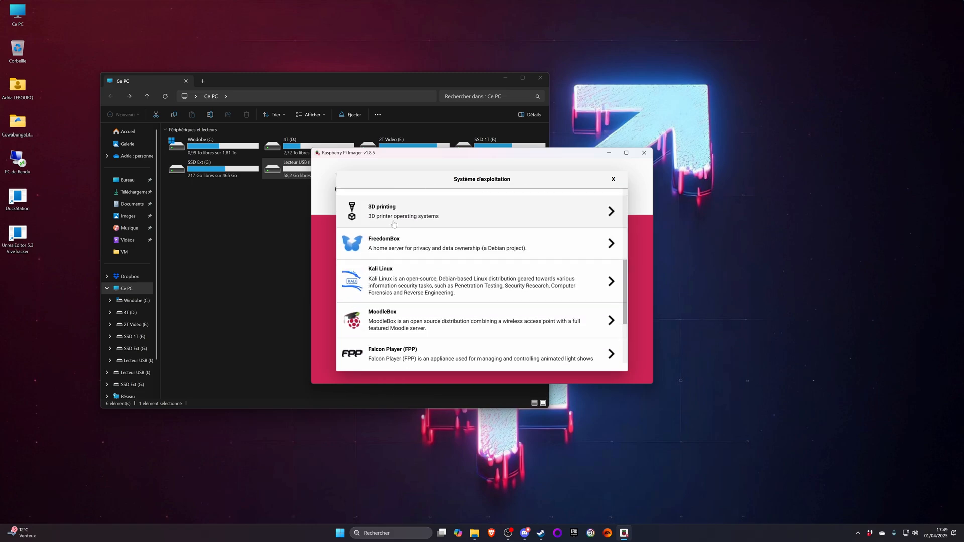
click(392, 221)
scroll(401, 240, down, 1)
scroll(402, 239, up, 1)
scroll(402, 239, down, 2)
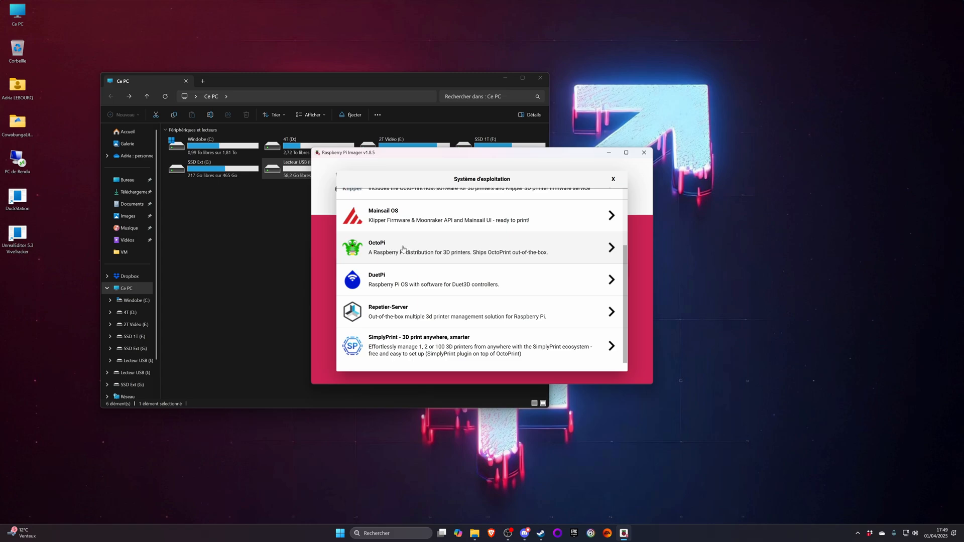
click(403, 248)
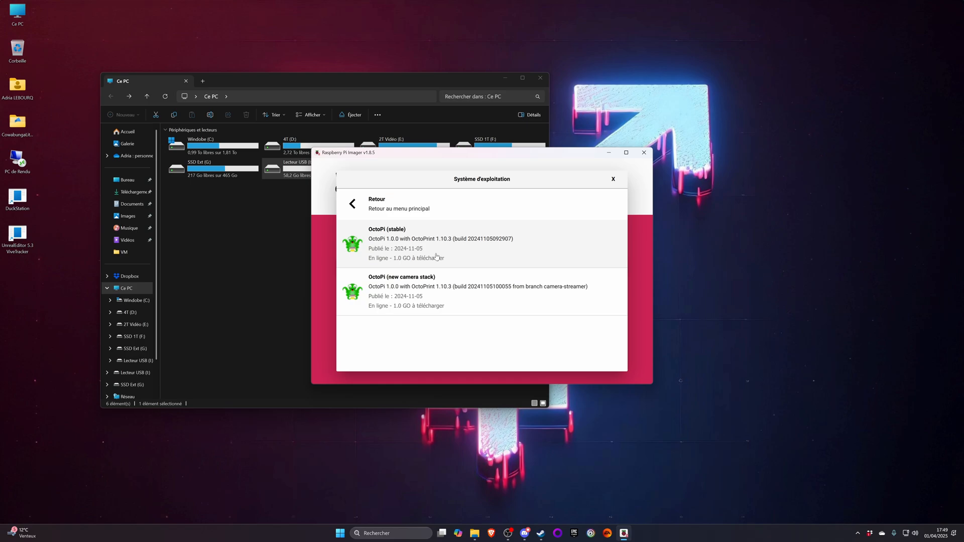
click(436, 256)
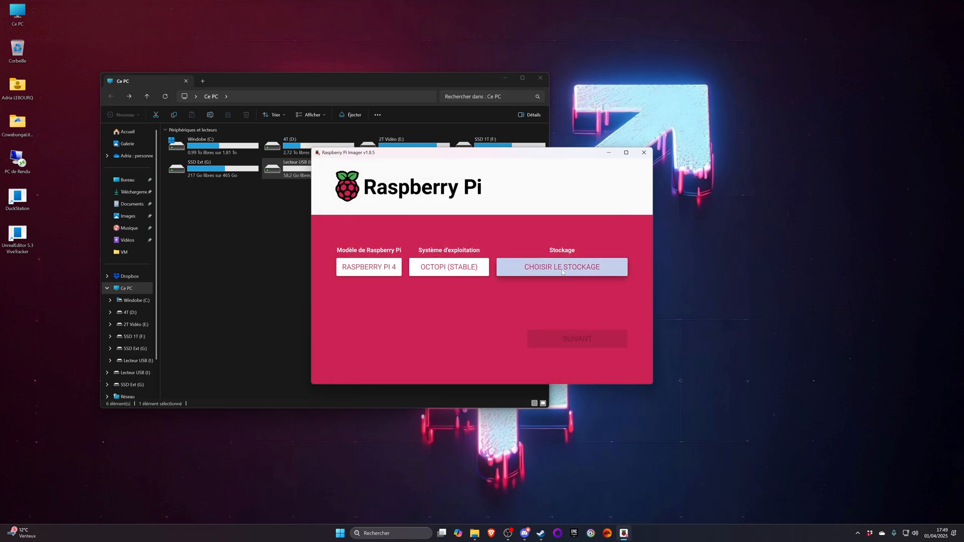
- Choose the 62.5 GB Generic USB3.0 CRW -SD USB Device as storage, and open the OS customisation settings
click(504, 265)
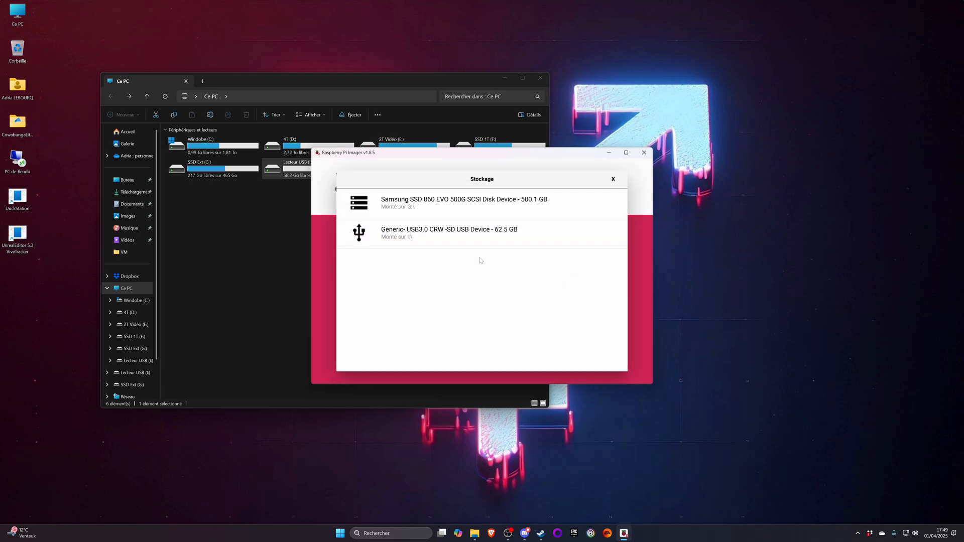
click(400, 238)
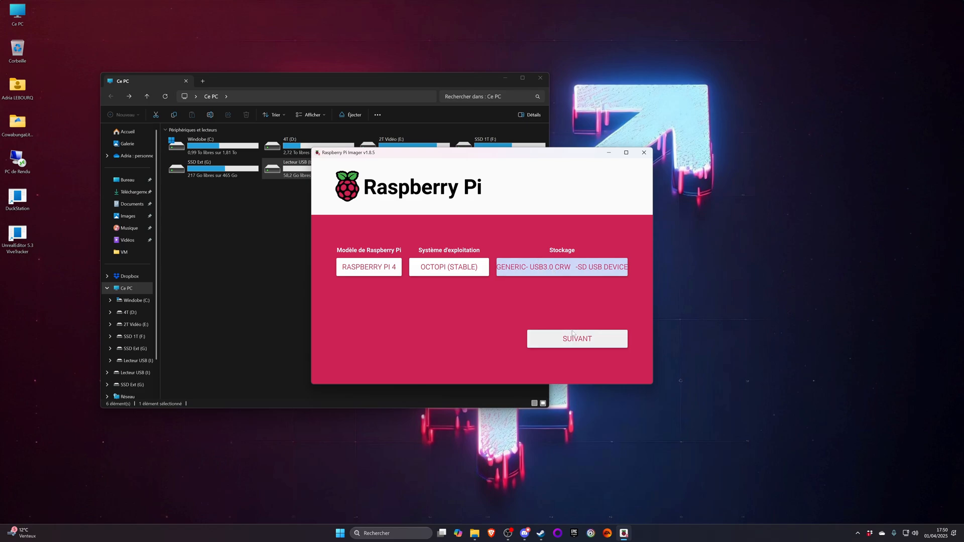
click(575, 338)
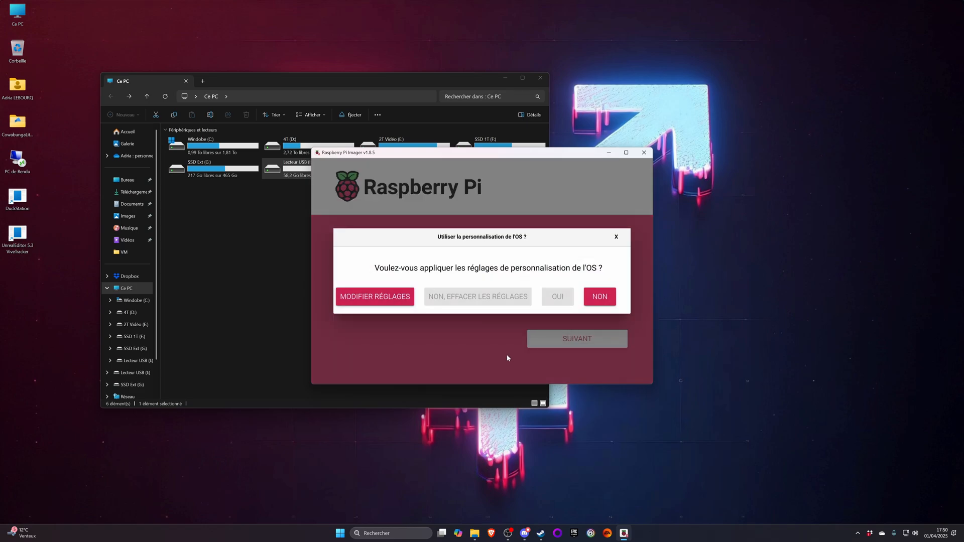
click(376, 297)
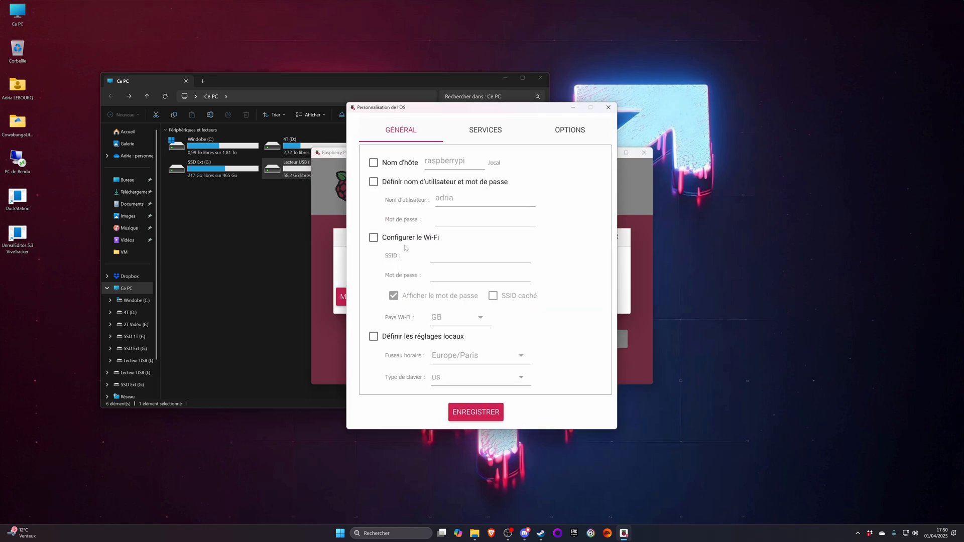
- Enable the custom hostname and set it to octoprint
click(373, 162)
key(BackSpace)
key(BackSpace)
key(BackSpace)
key(BackSpace)
key(BackSpace)
key(BackSpace)
key(BackSpace)
- Enable the custom username and password, keep the prefilled username, and enter the account password
click(373, 181)
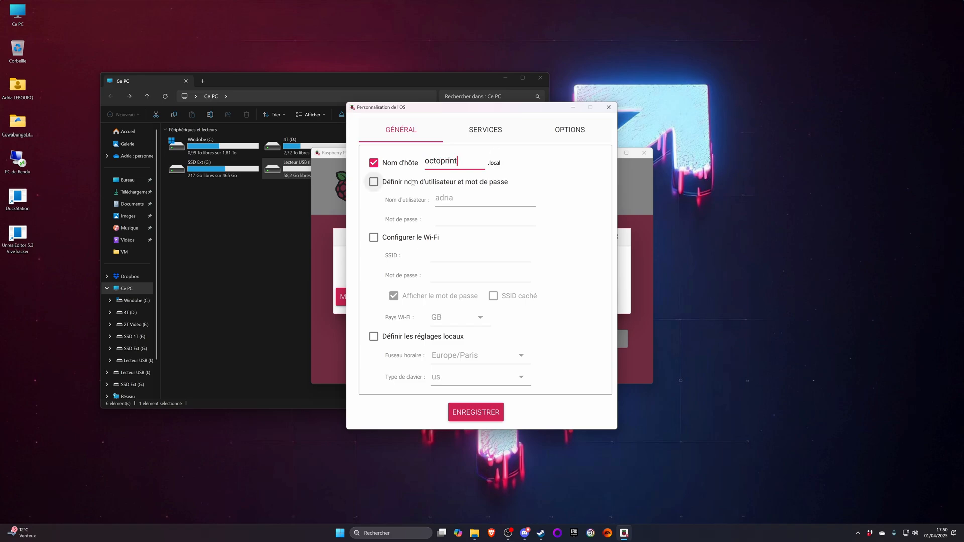
text(•••••b)
key(BackSpace)
key(BackSpace)
key(BackSpace)
key(BackSpace)
key(BackSpace)
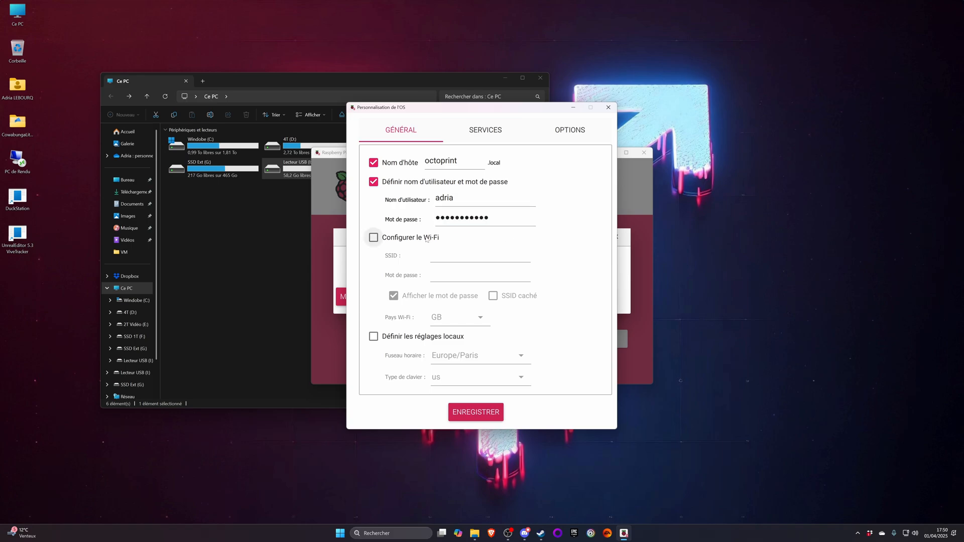
- Enable Wi-Fi configuration with the SSID Blahaj 5Ghz, clear the trial entry from the Wi-Fi password field, and turn off password display
click(433, 238)
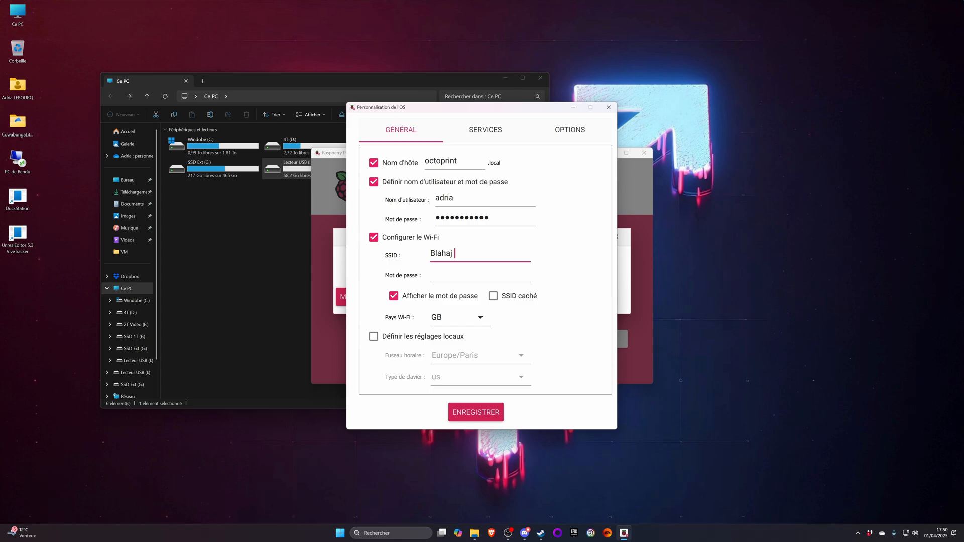
key(Tab)
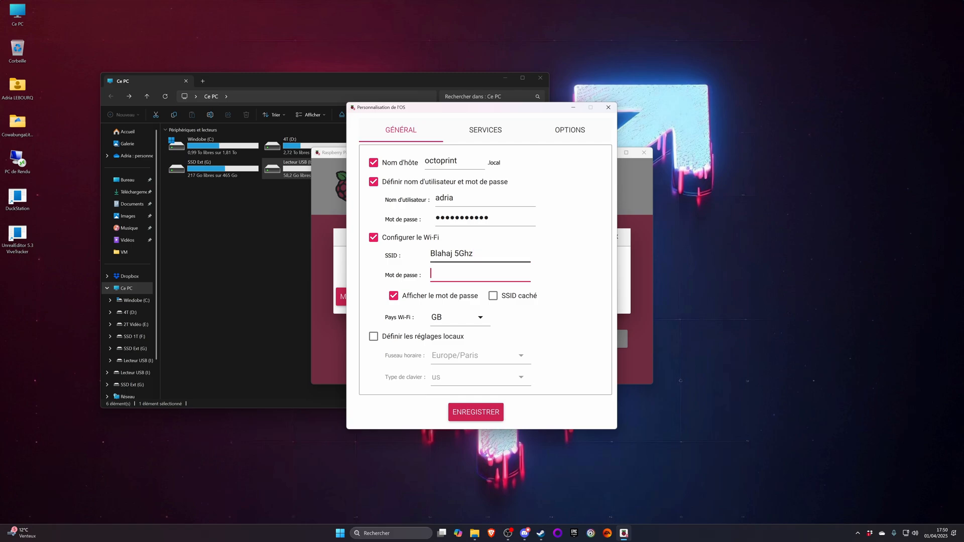
text(fdsg)
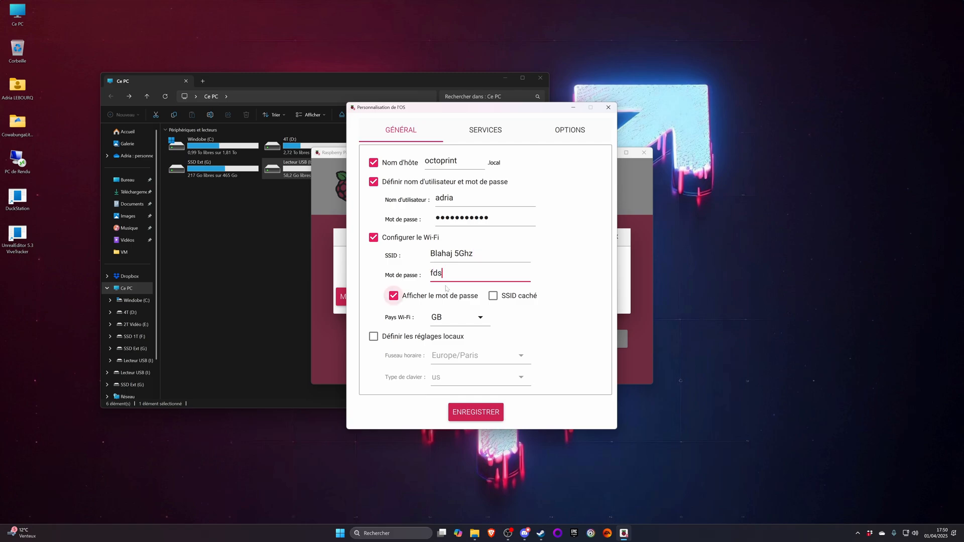
key(BackSpace)
click(393, 296)
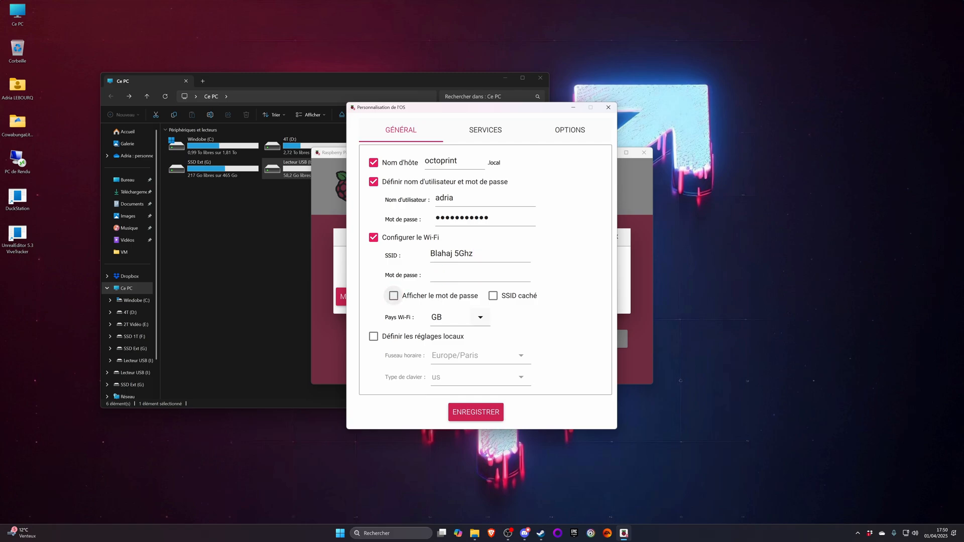
- Set the Wi-Fi country to FR
click(479, 318)
scroll(458, 261, down, 3)
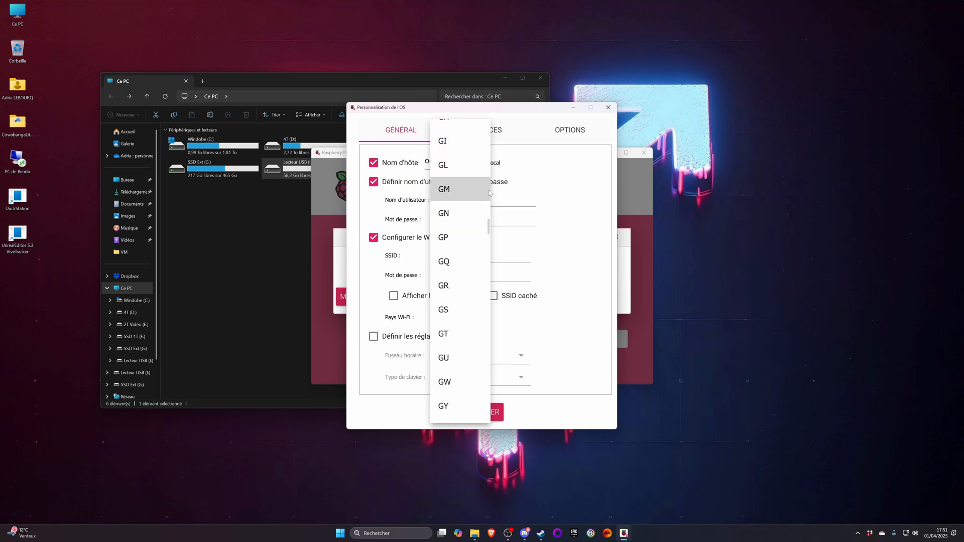
scroll(466, 259, down, 1)
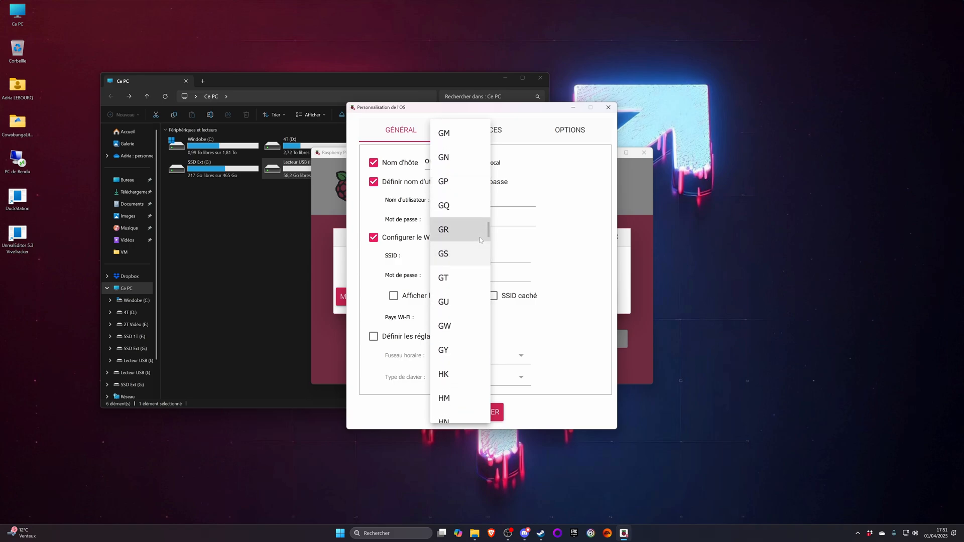
scroll(491, 232, down, 1)
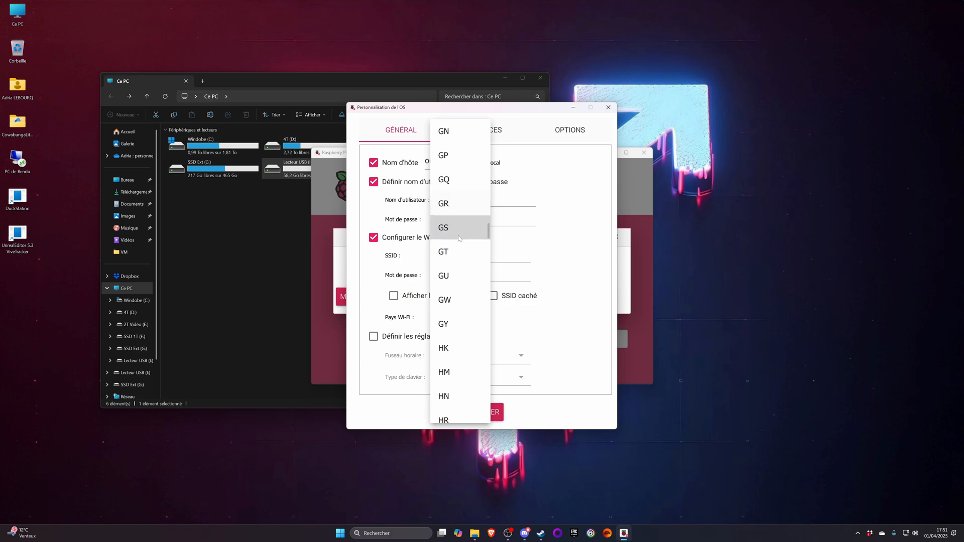
scroll(467, 236, up, 5)
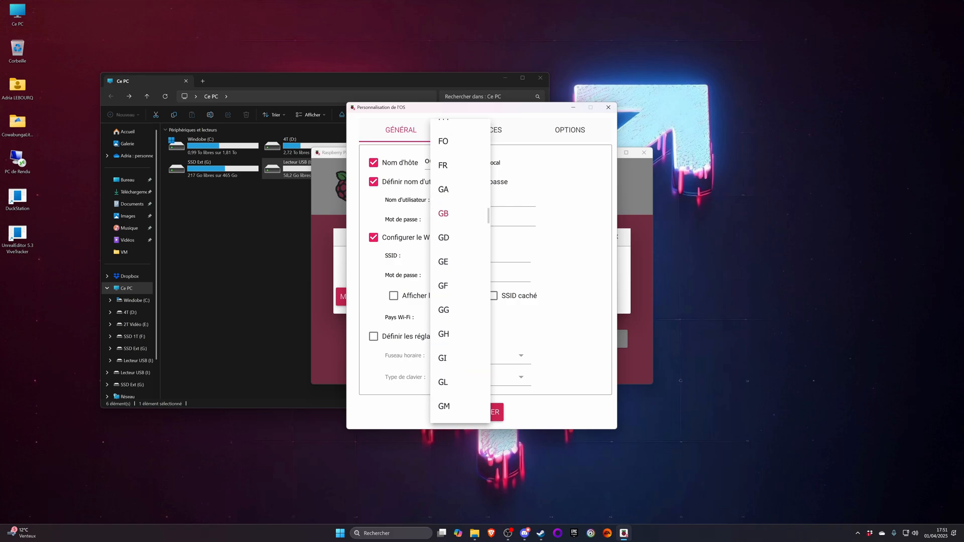
scroll(460, 282, up, 7)
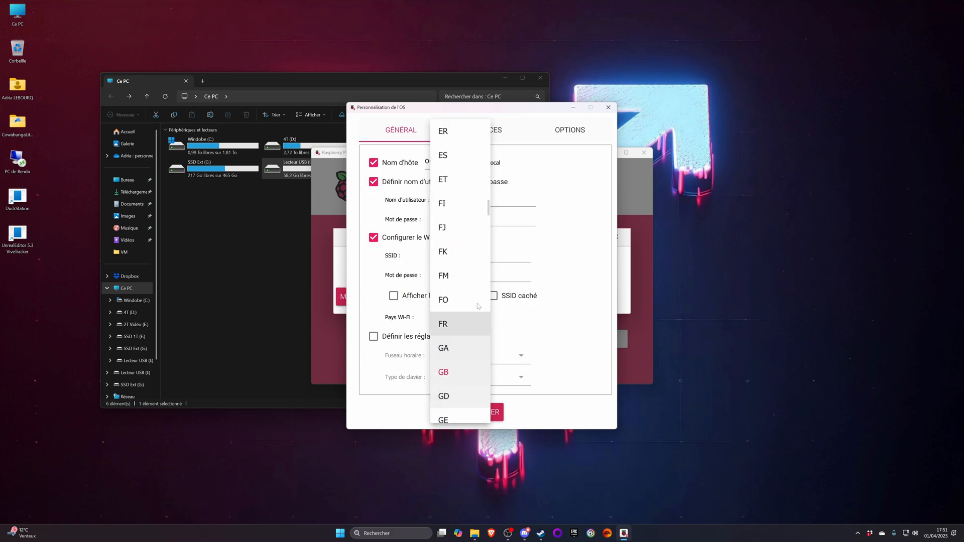
drag(462, 345, 459, 420)
drag(462, 173, 458, 324)
drag(459, 203, 456, 371)
drag(458, 224, 457, 351)
scroll(458, 350, down, 15)
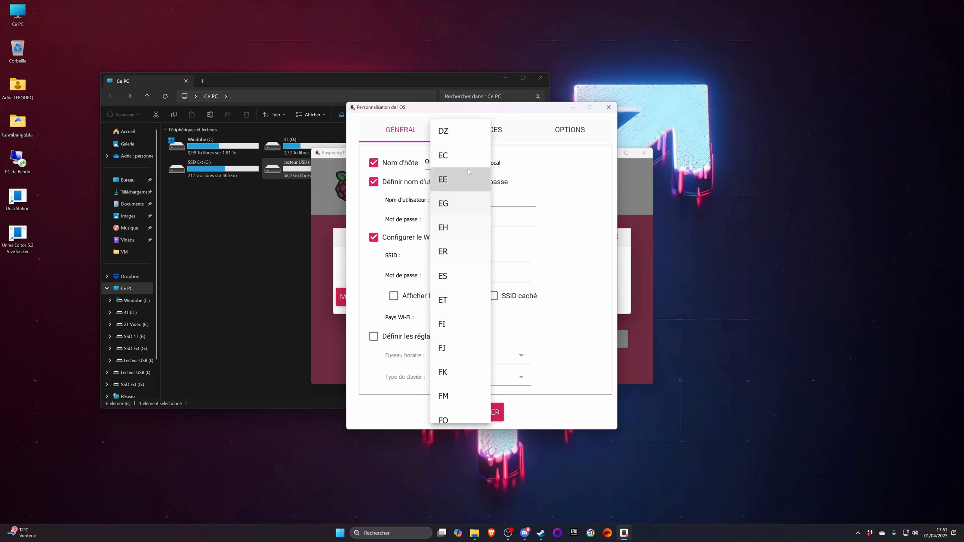
scroll(469, 167, down, 3)
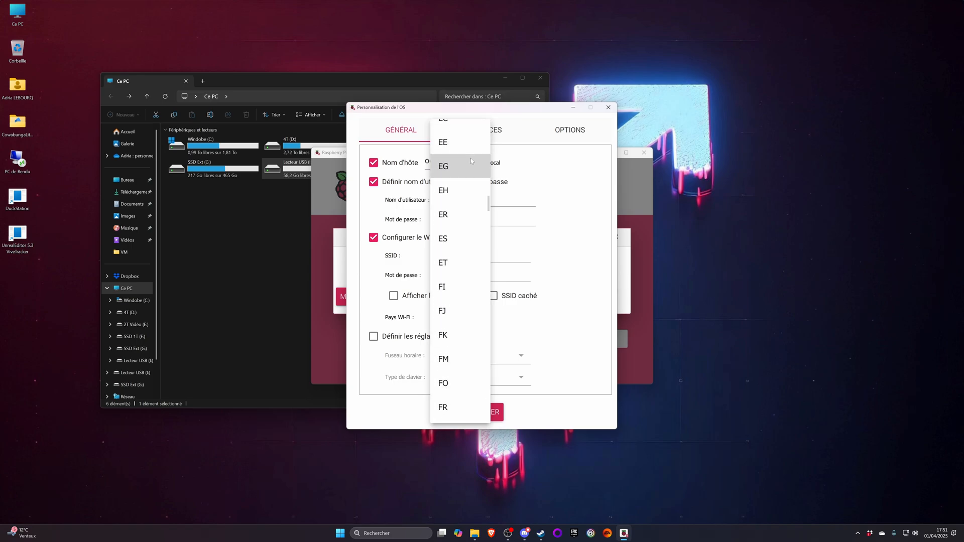
click(447, 333)
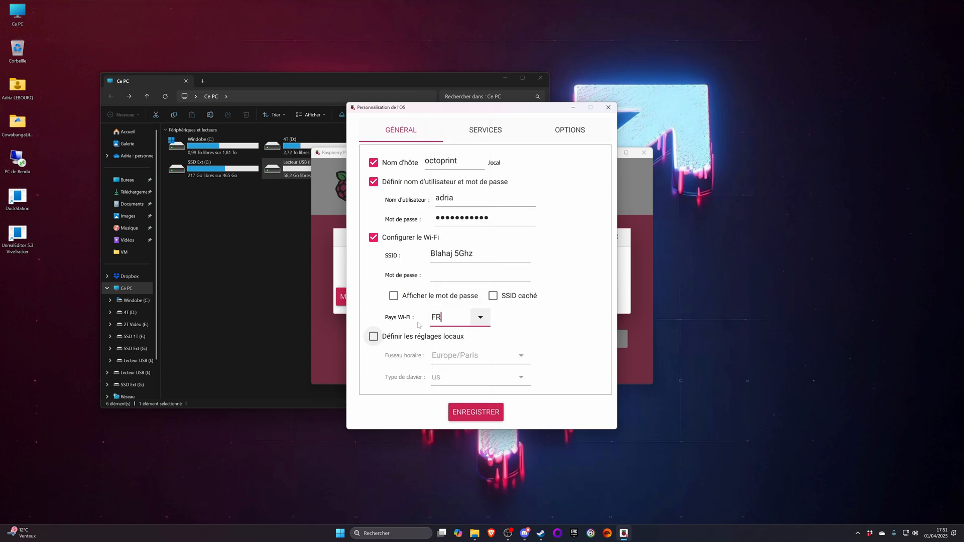
- Enable the locale settings, keep the Europe/Paris time zone, and set the keyboard layout to fr
click(373, 336)
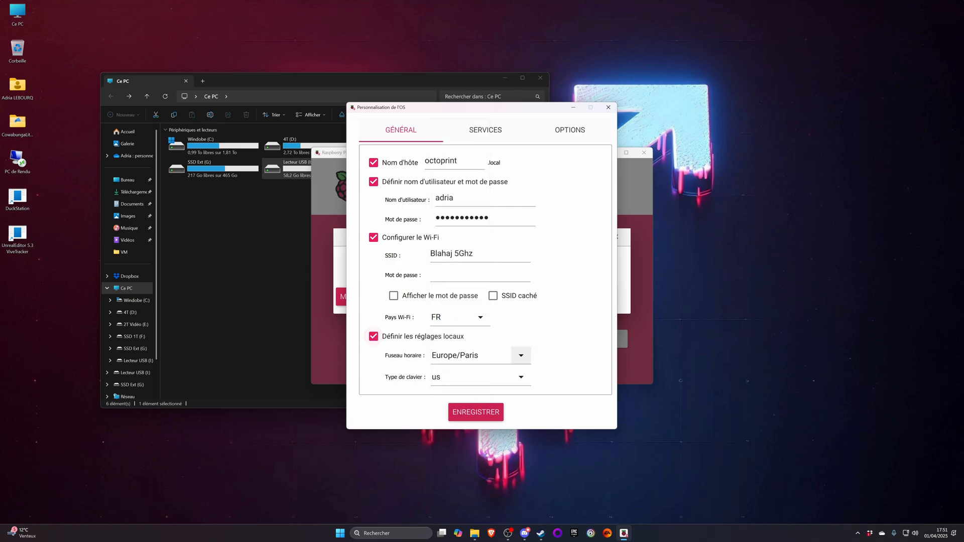
click(522, 378)
scroll(462, 199, up, 8)
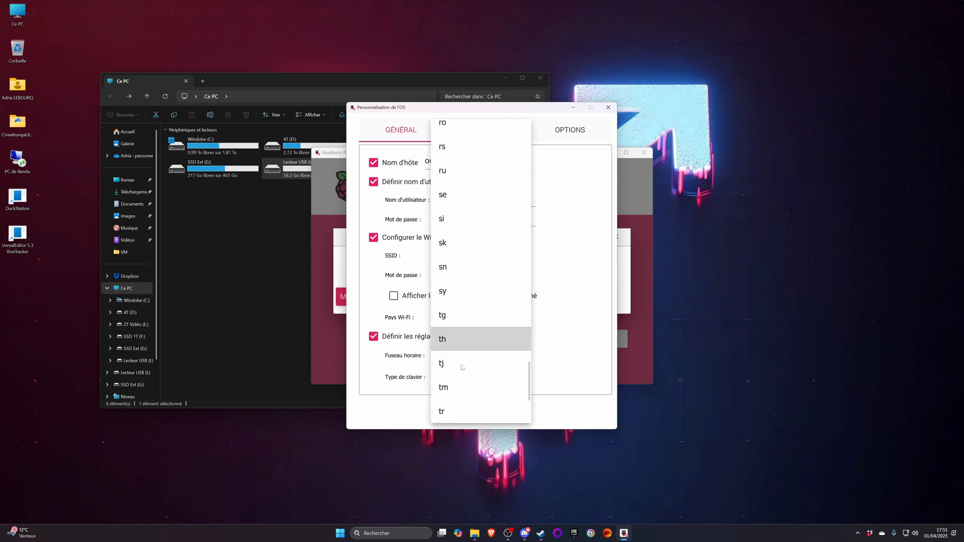
scroll(467, 305, up, 10)
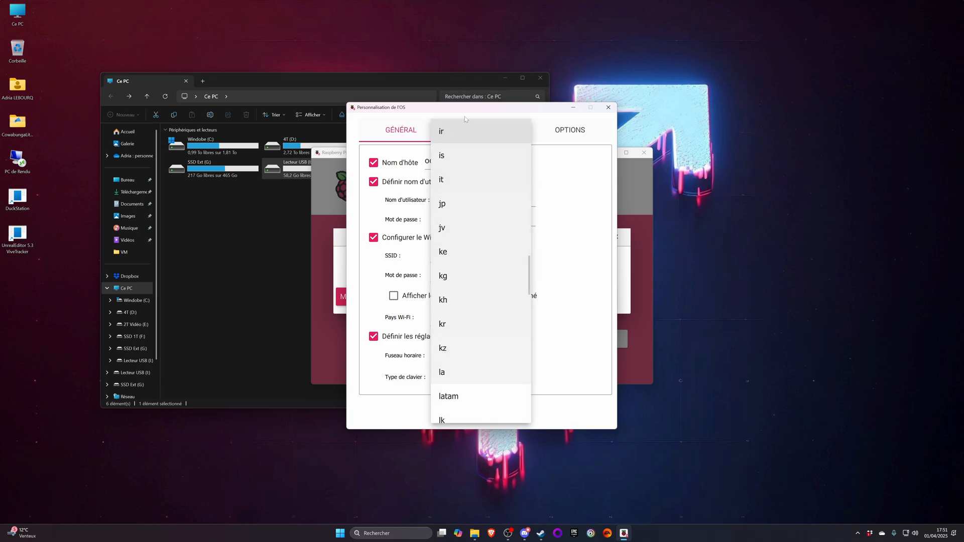
scroll(462, 333, up, 10)
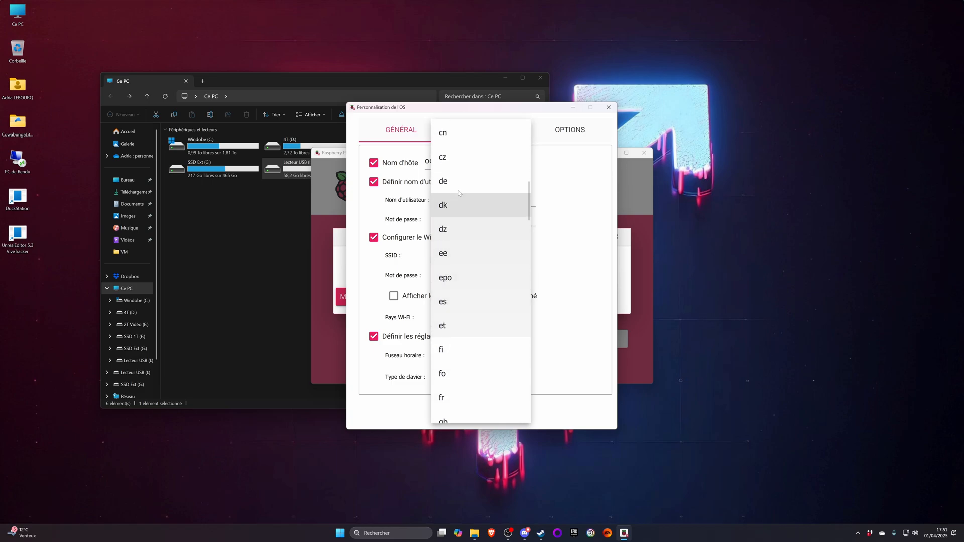
scroll(475, 256, up, 7)
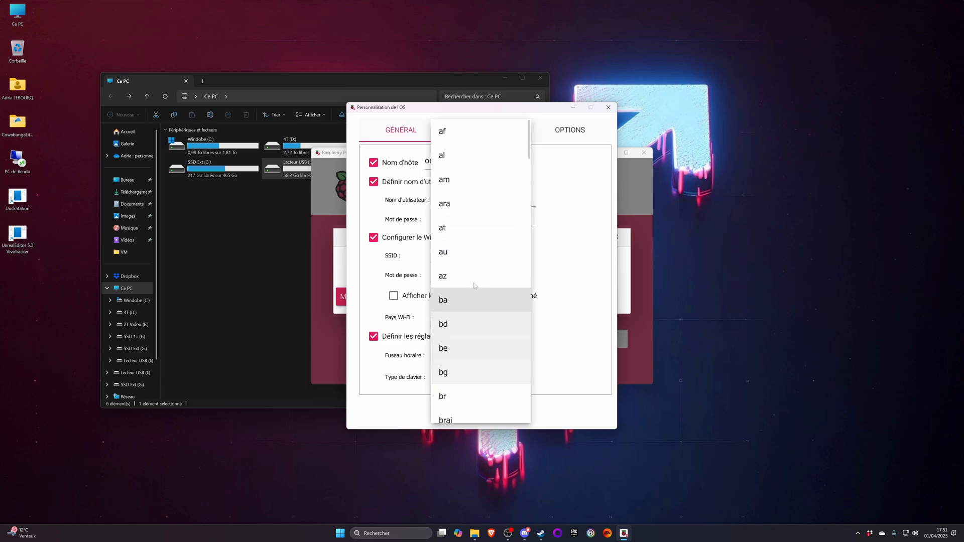
scroll(479, 184, down, 8)
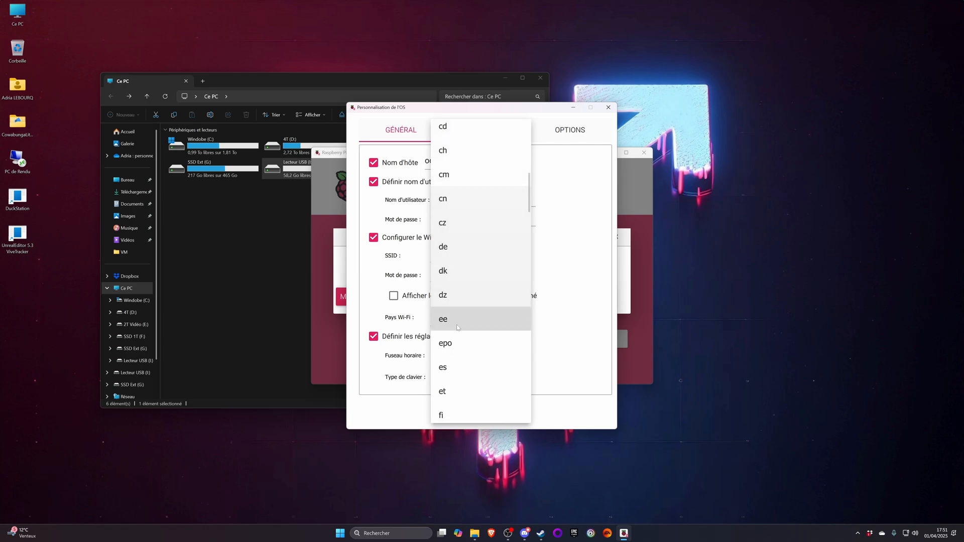
click(463, 239)
- Enter the Wi-Fi password for the Blahaj 5Ghz network, keeping it masked
click(470, 275)
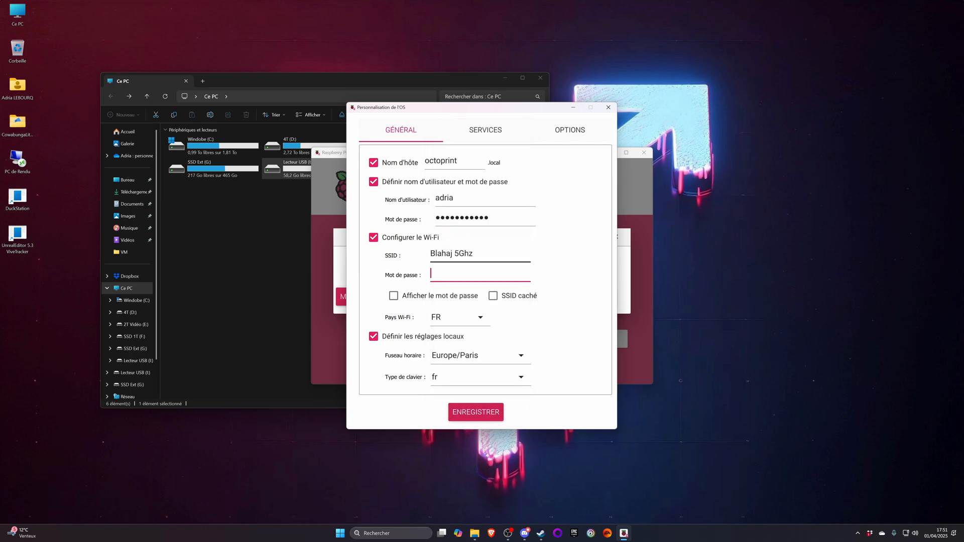
drag(479, 254, 396, 252)
click(452, 275)
key(shift+Tab)
key(End)
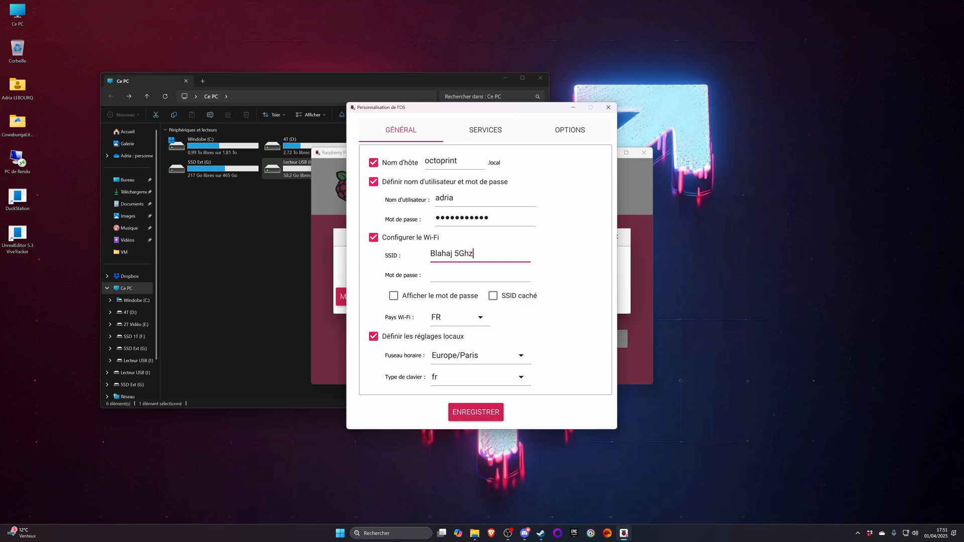
key(Tab)
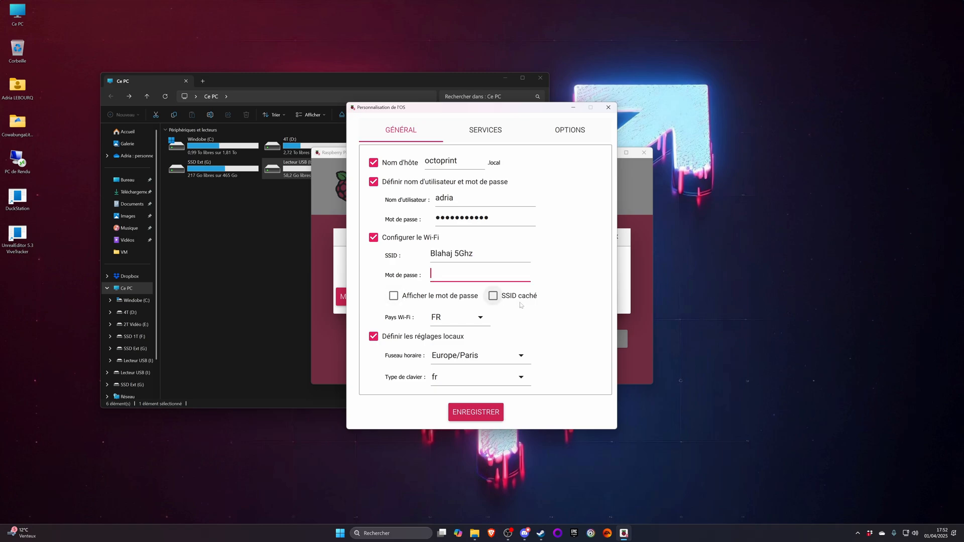
text(•••••••••)
click(520, 304)
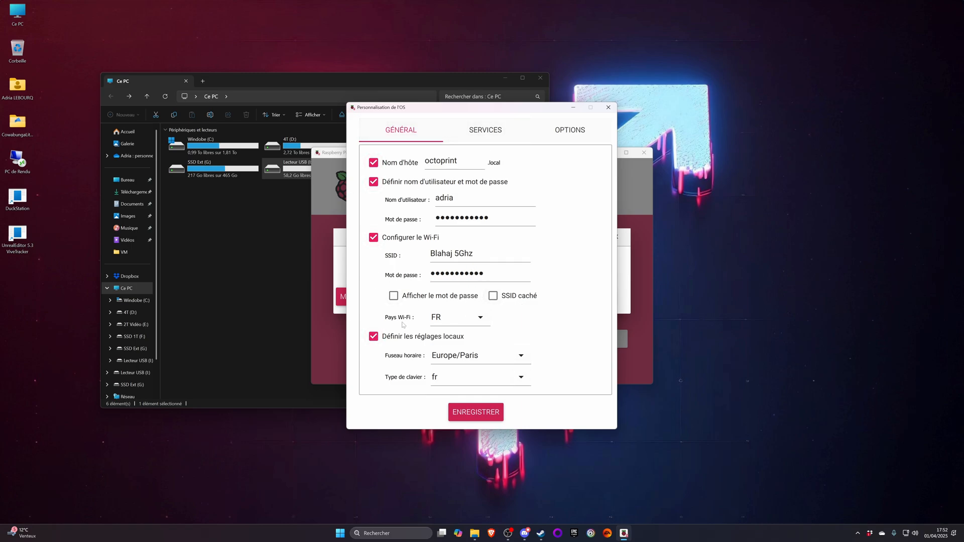
- Enable SSH with password authentication, and review the general settings and the remaining options
click(479, 132)
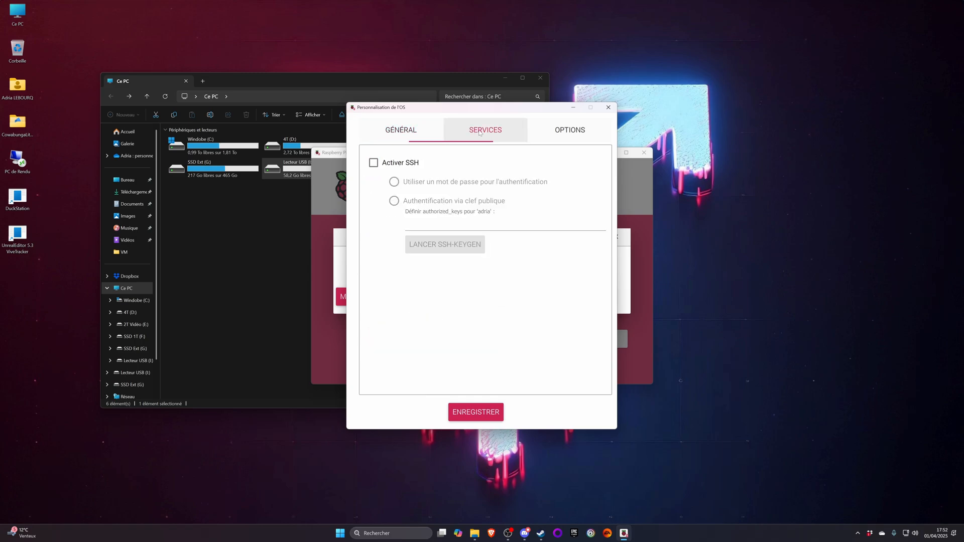
click(400, 164)
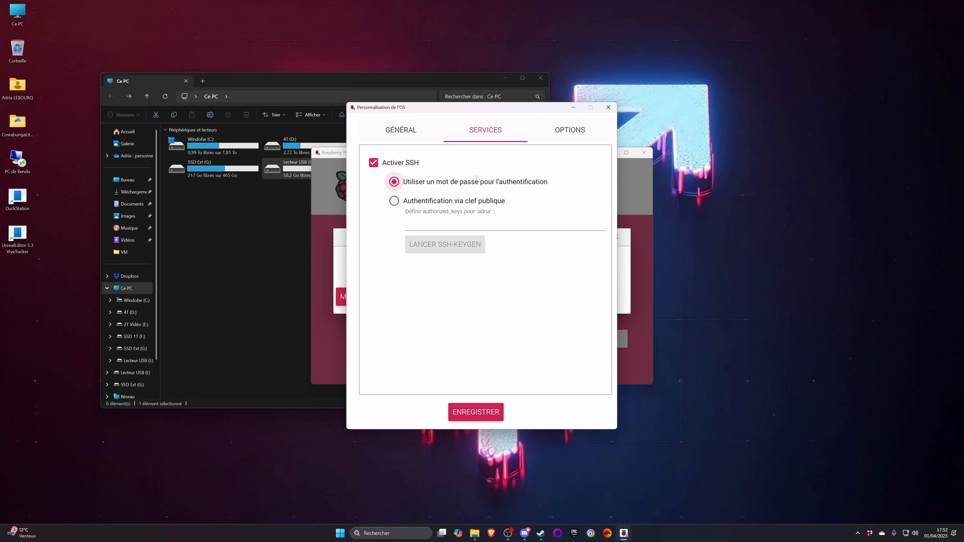
click(401, 130)
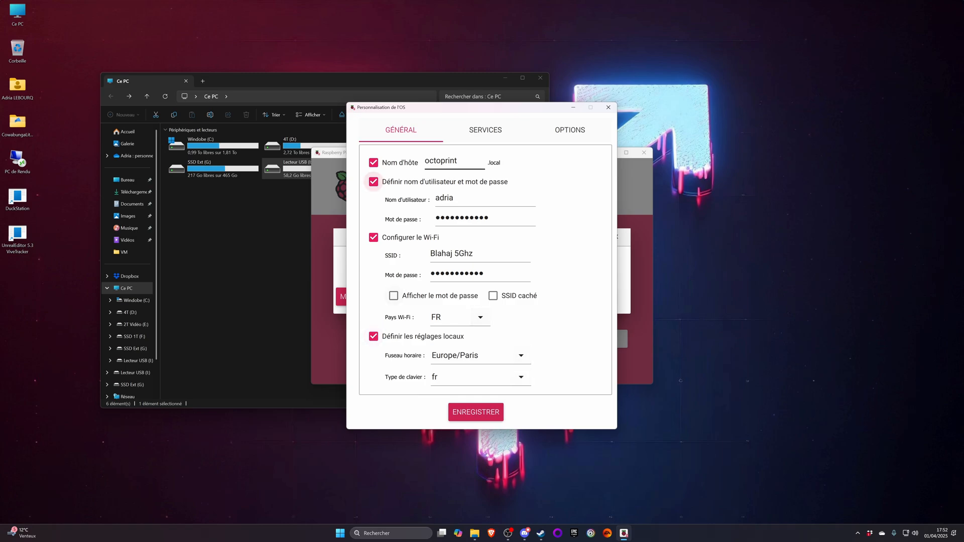
click(485, 130)
click(571, 136)
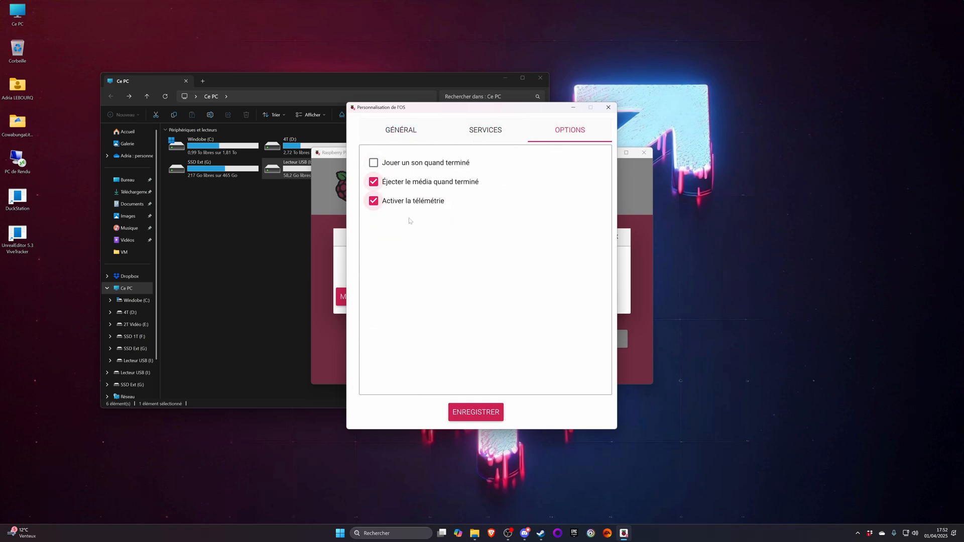
click(485, 130)
click(401, 130)
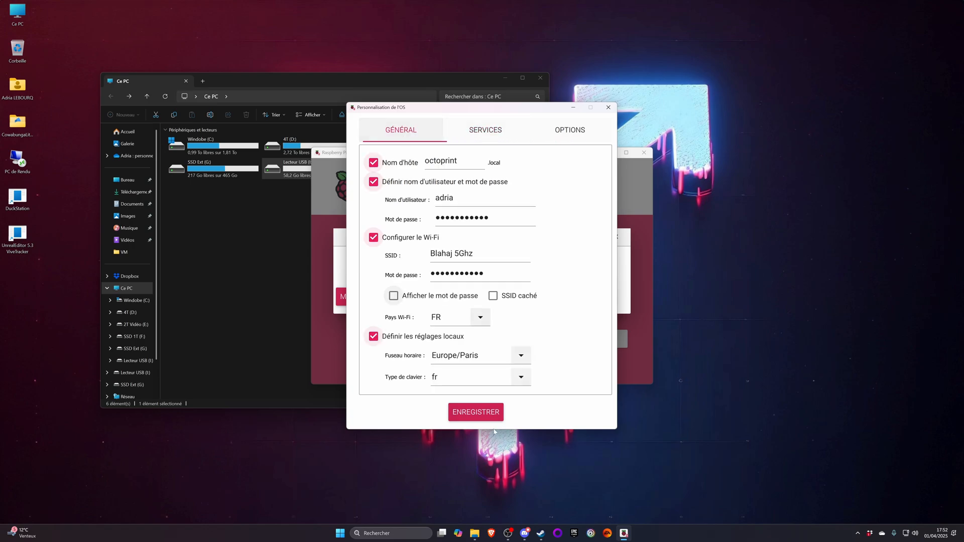
- Save and apply the OS customisation settings, and confirm erasing the Generic USB3.0 CRW -SD USB Device to start writing
click(484, 418)
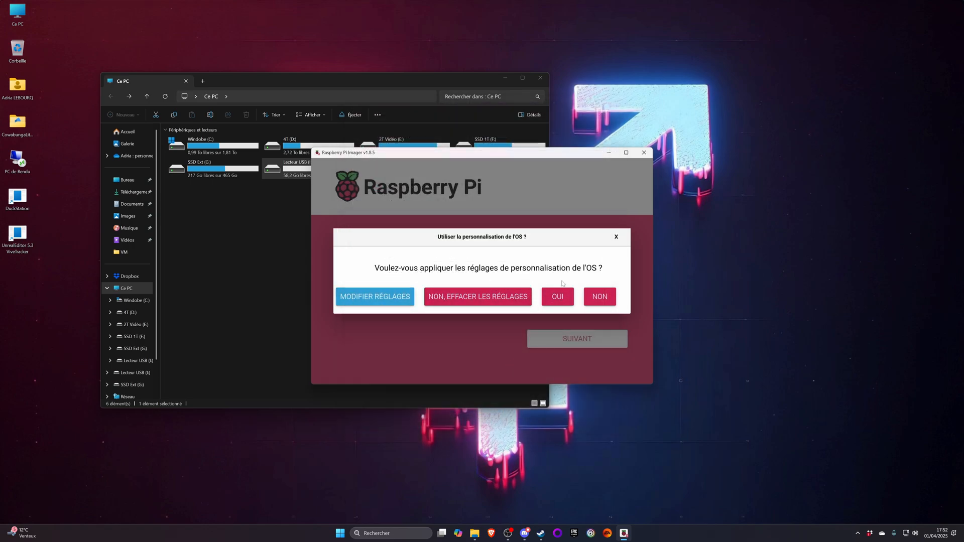
click(561, 301)
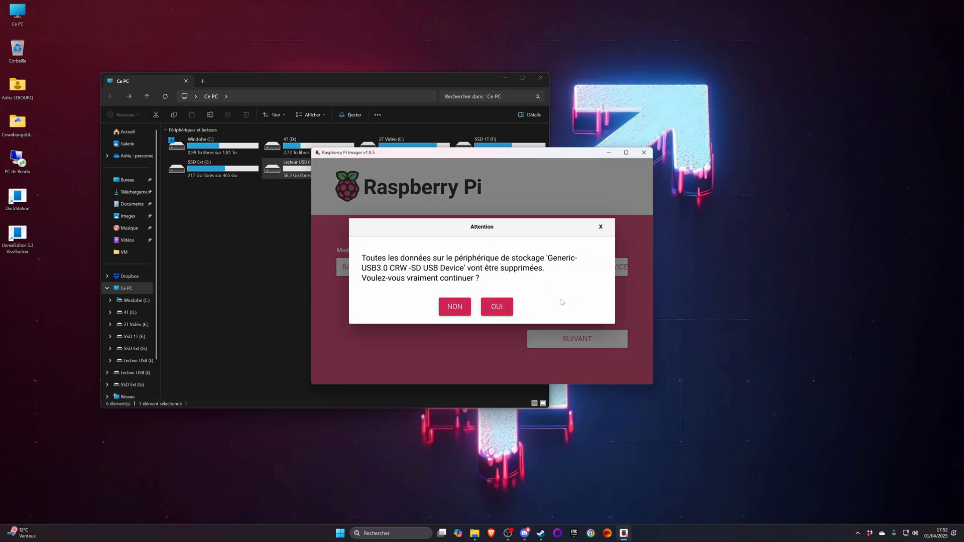
click(504, 307)
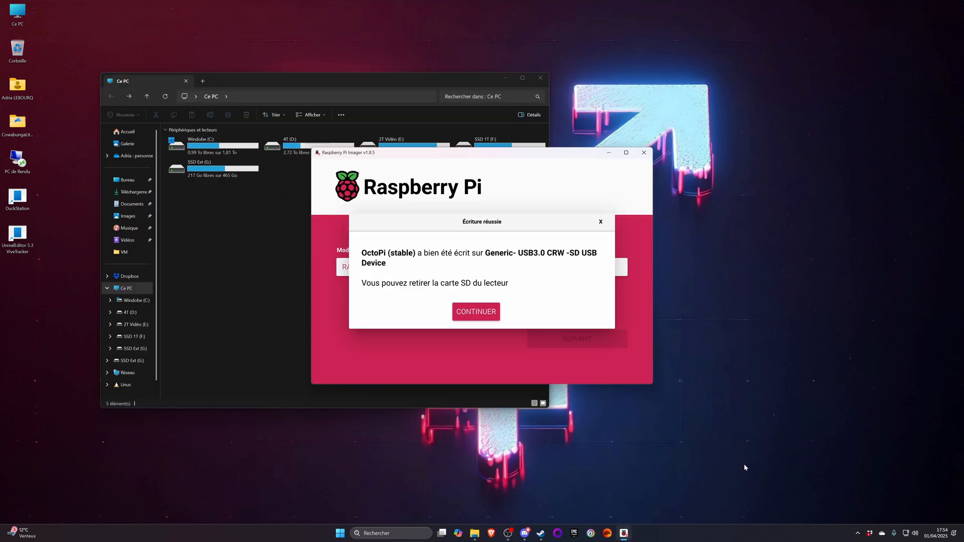
- Dismiss the write completion dialog, and close Raspberry Pi Imager and the File Explorer window
click(476, 312)
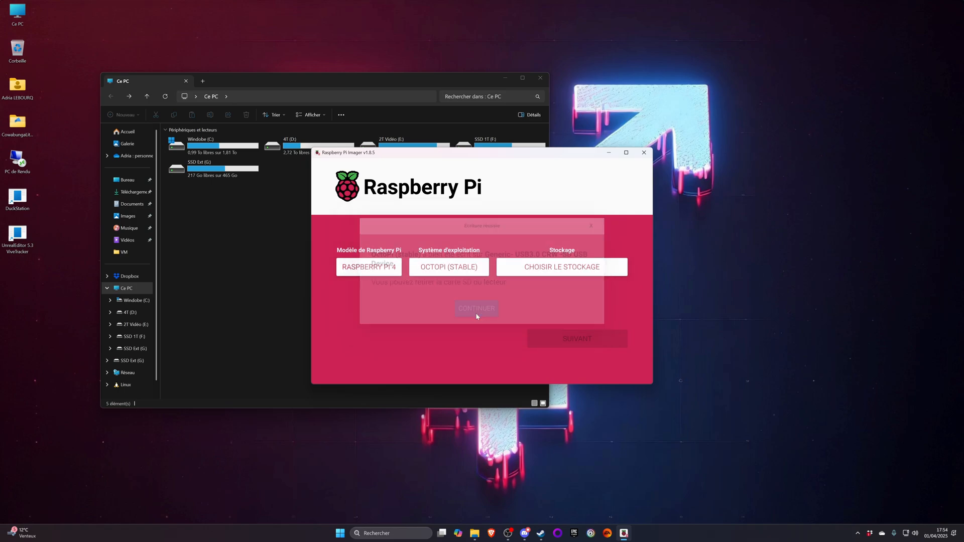
click(645, 153)
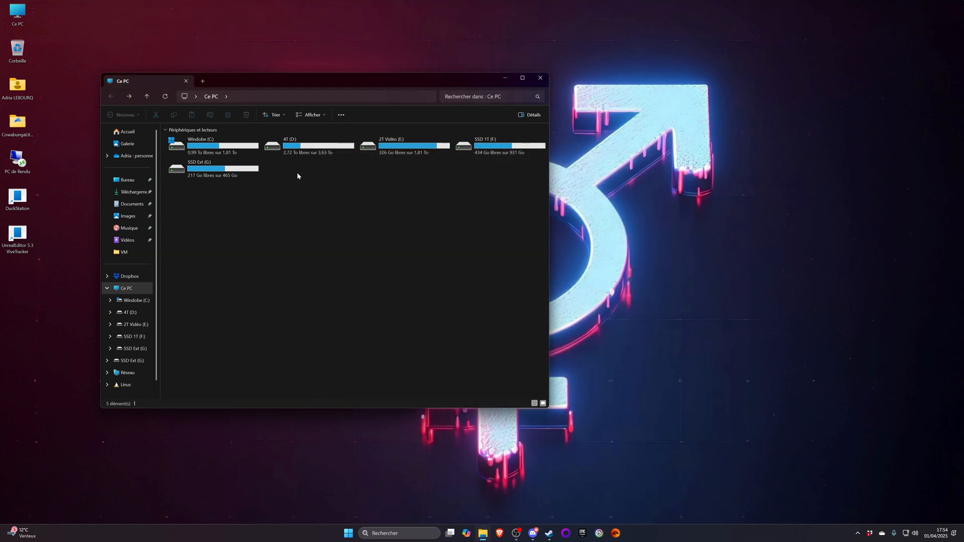
click(539, 78)
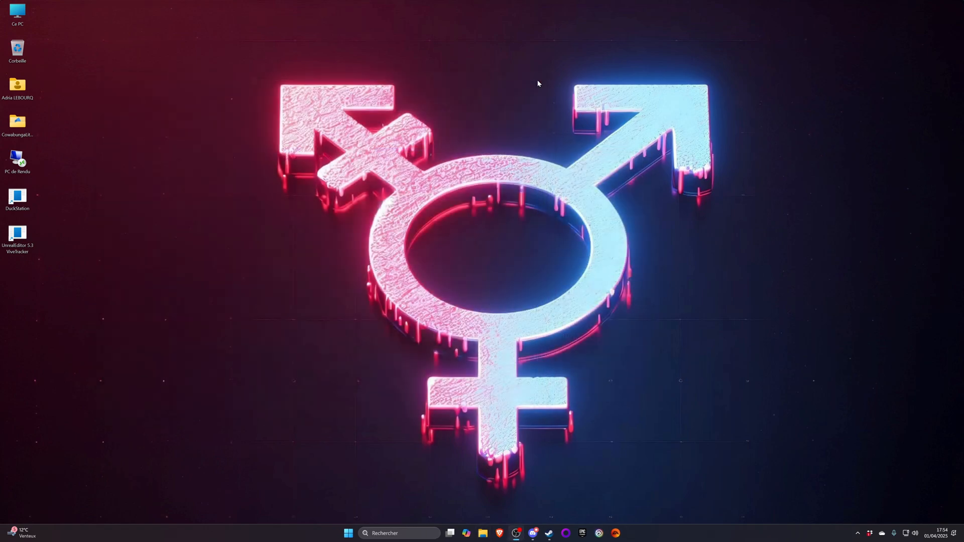
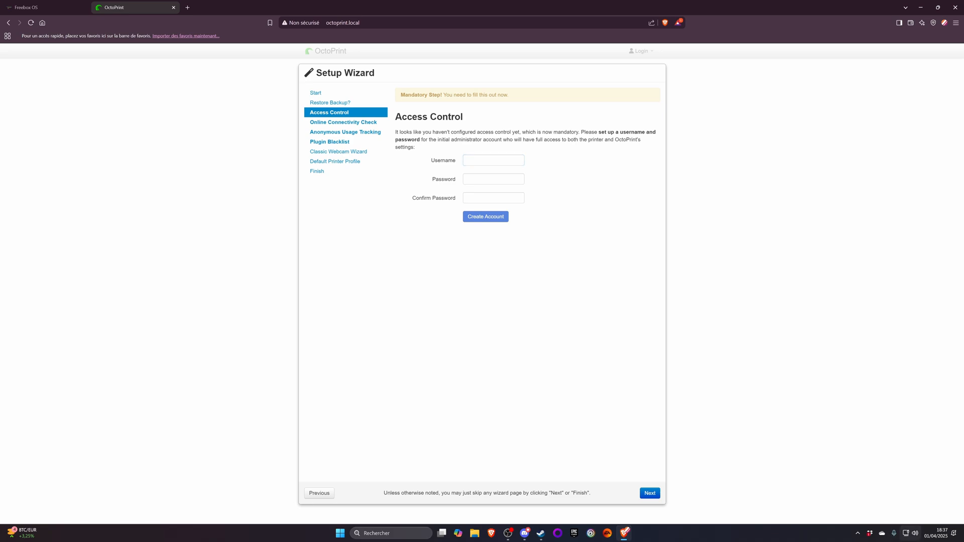
- Create the administrator account with its username, password and password confirmation, save the login in the browser, and proceed to the connectivity check page
click(494, 160)
text(Adria)
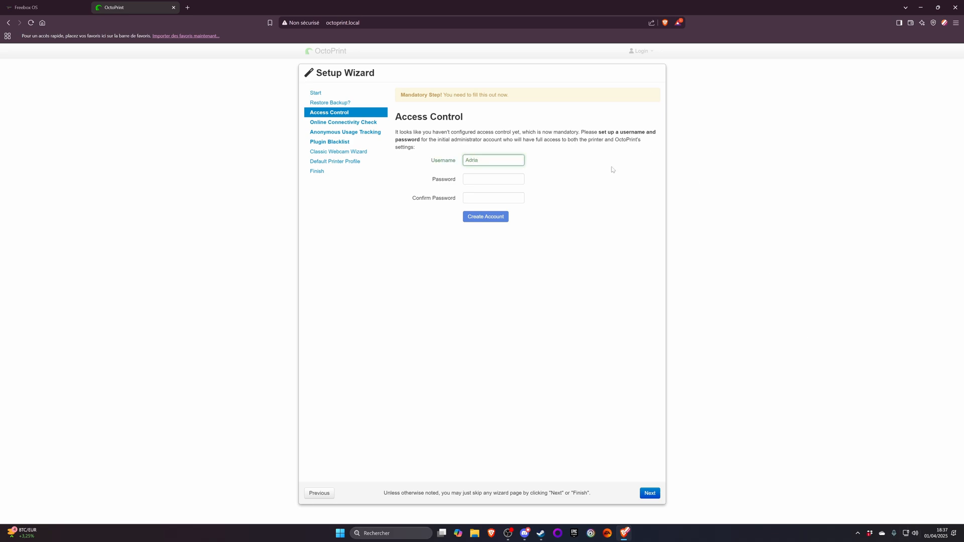
key(Tab)
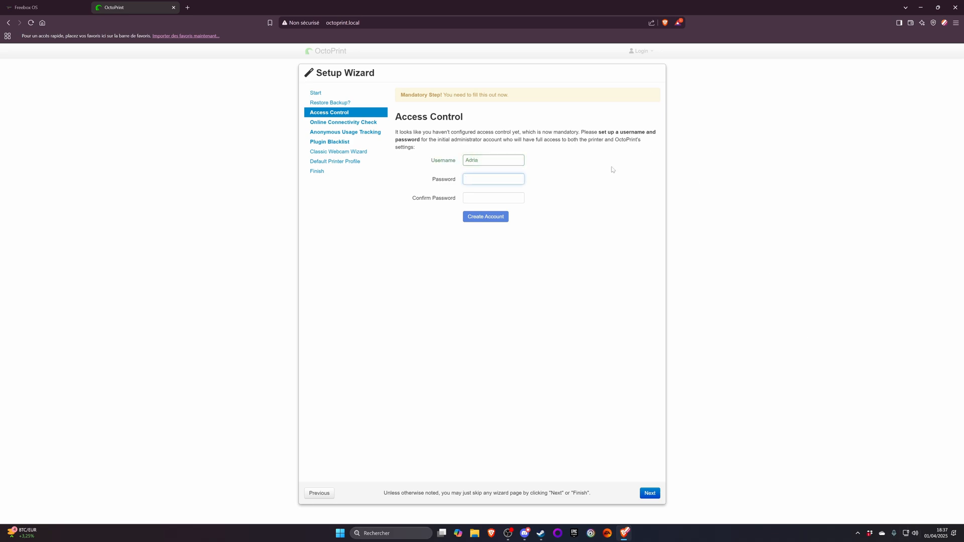
text(••••)
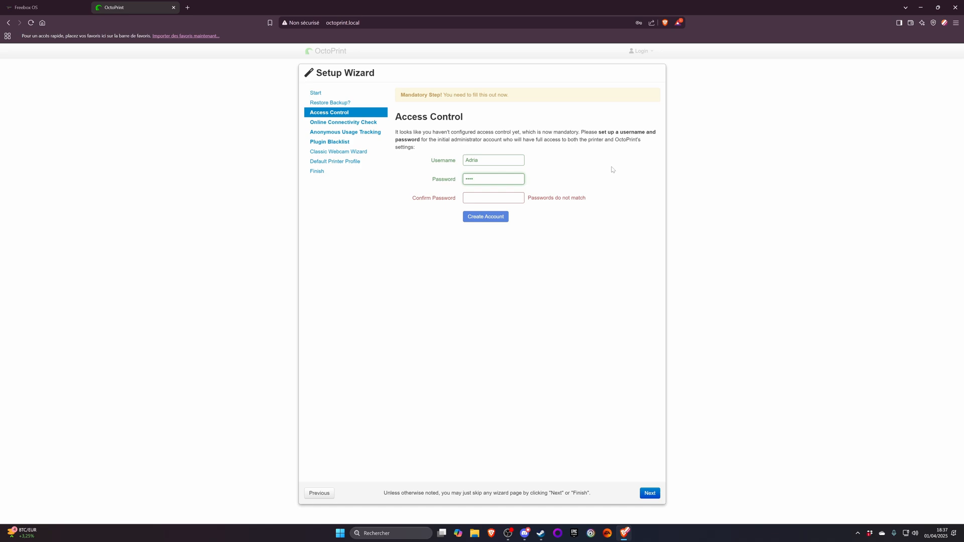
key(Tab)
text(••)
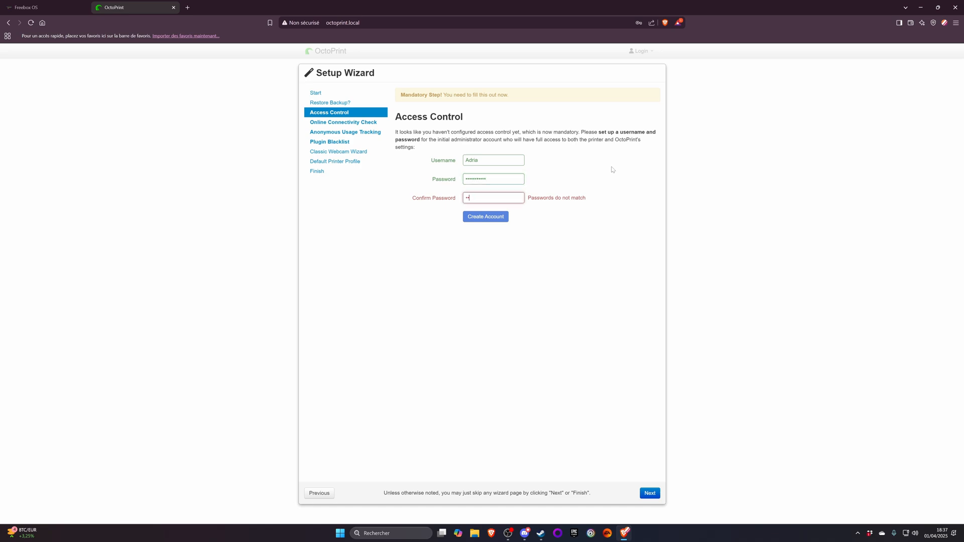
text(•••••••••)
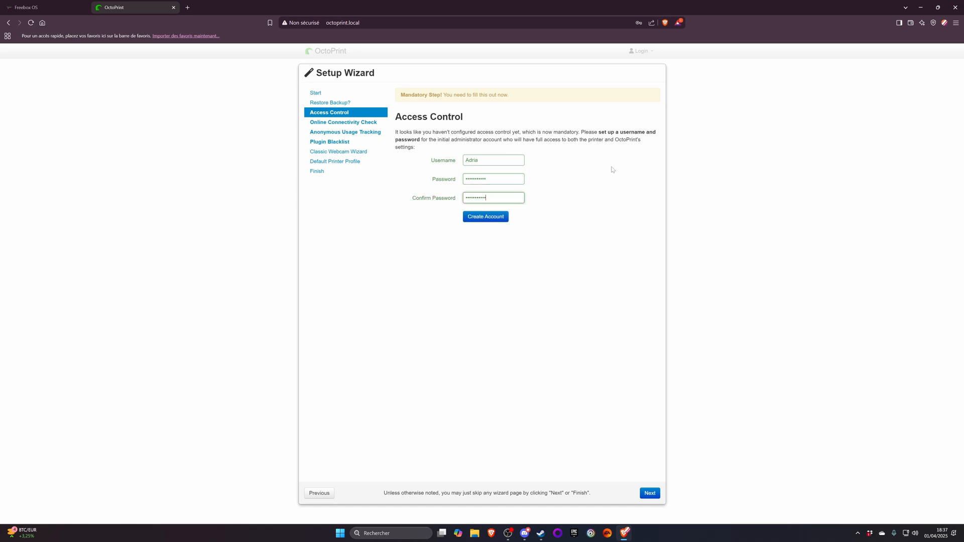
click(475, 218)
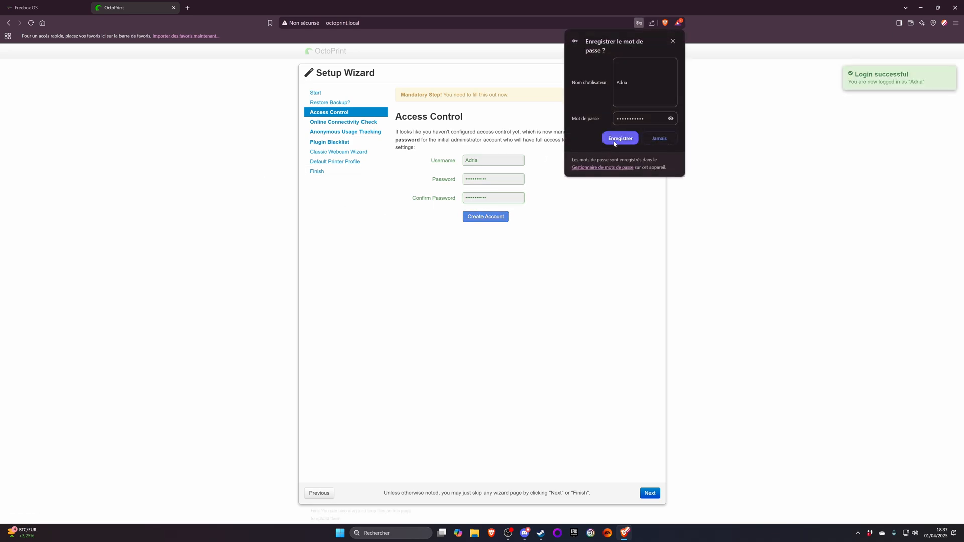
click(614, 150)
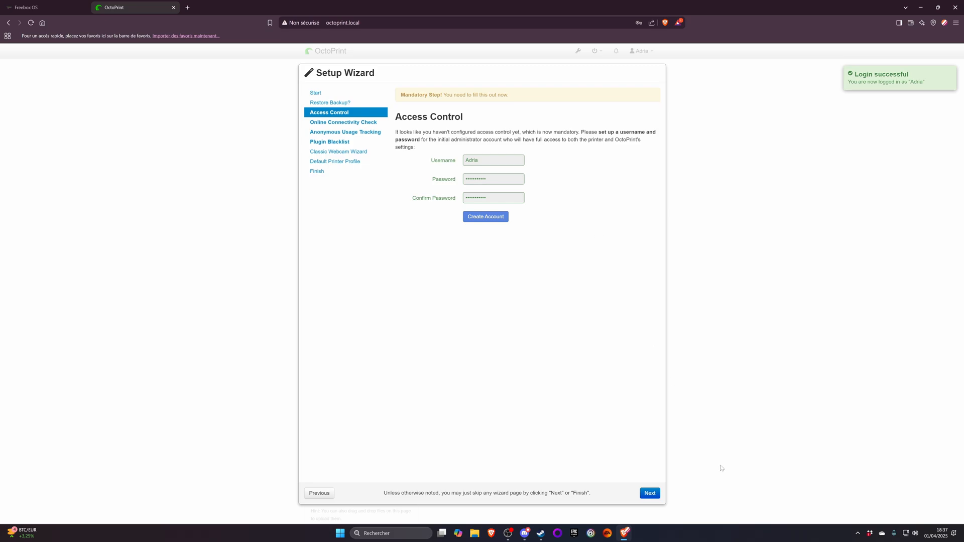
click(655, 494)
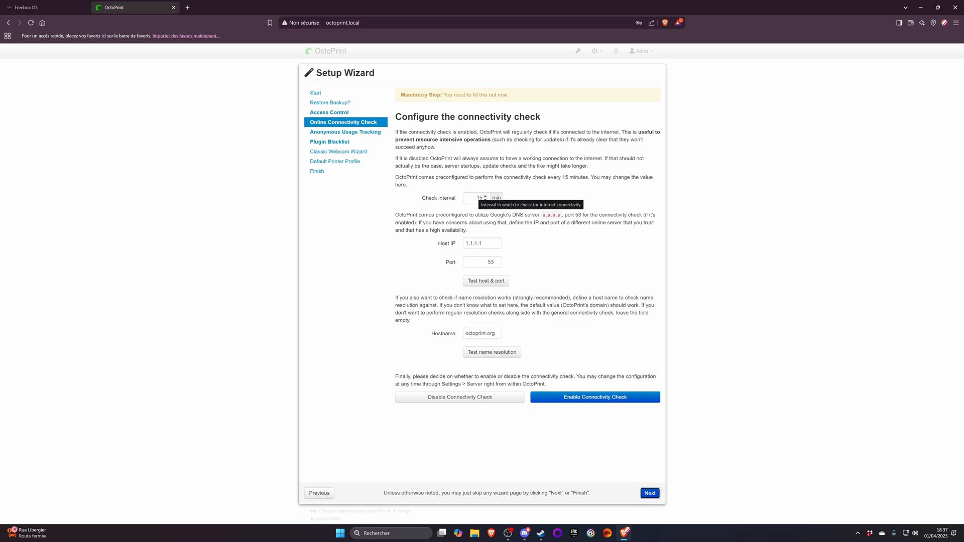
- Set the connectivity check's host IP to 8.8.8.8 and test the host and port
double_click(475, 197)
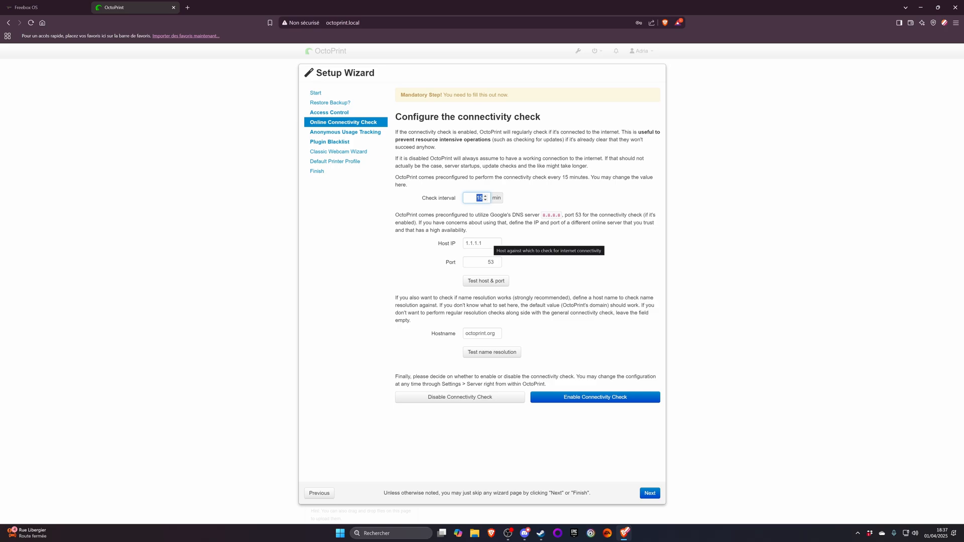
key(Tab)
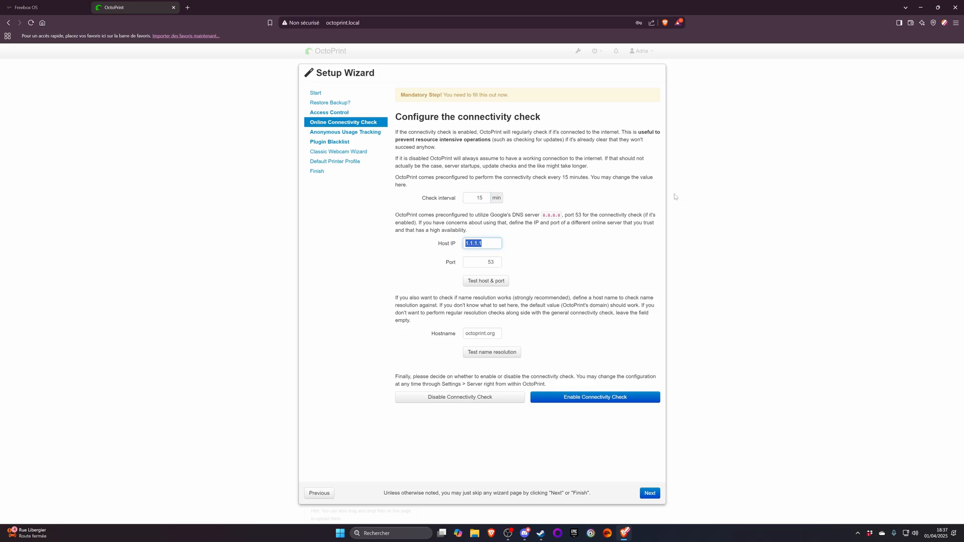
text(8.8.8.8)
click(486, 280)
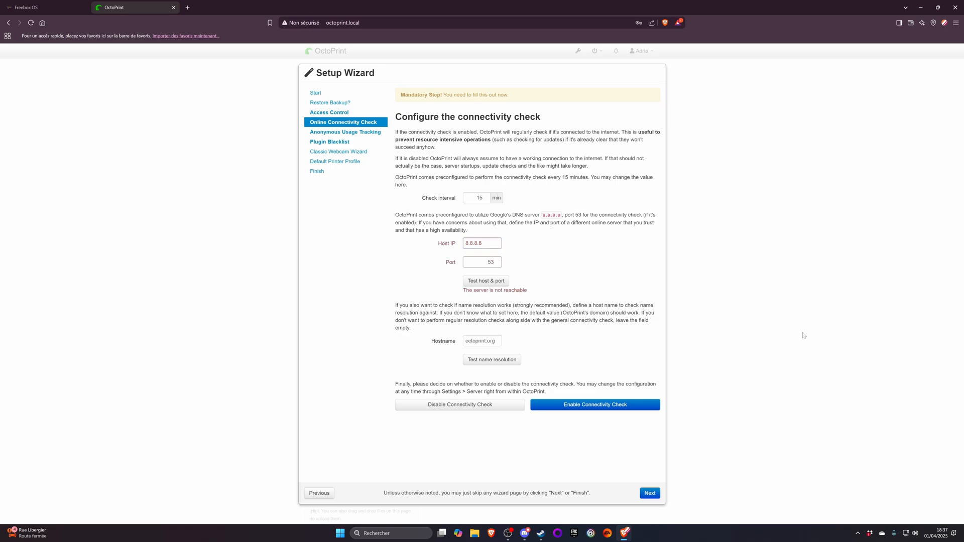
- Try port 80 for the 8.8.8.8 host, then return the port to 53, testing the host and port each time
double_click(490, 262)
text(80)
click(484, 281)
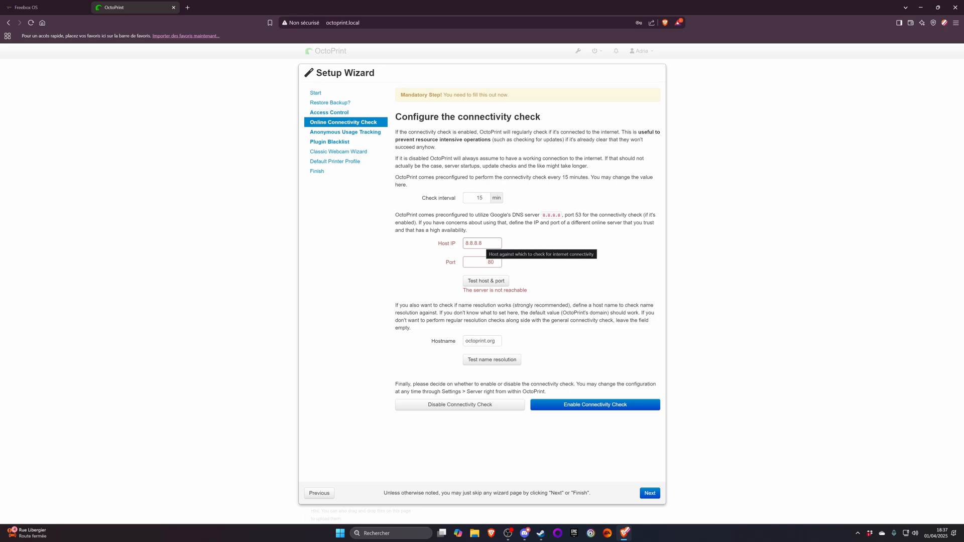
double_click(491, 262)
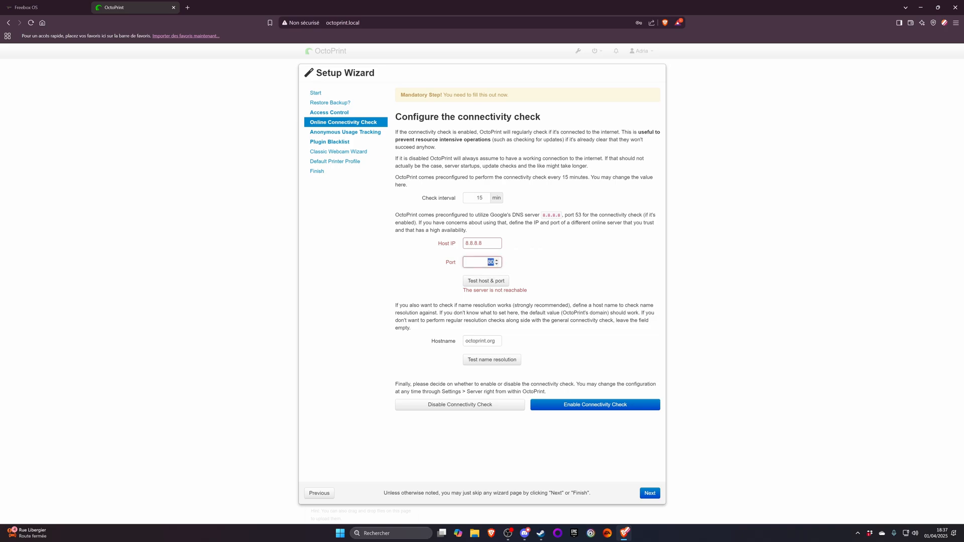
text(53)
click(485, 281)
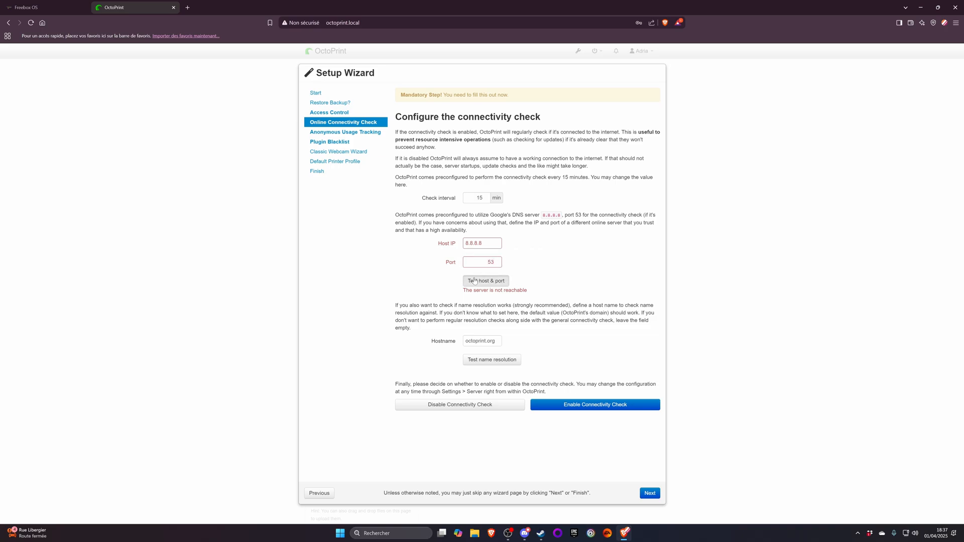
- Test name resolution for octoprint.org and enable the connectivity check
drag(408, 223, 468, 216)
click(485, 222)
click(490, 359)
click(586, 412)
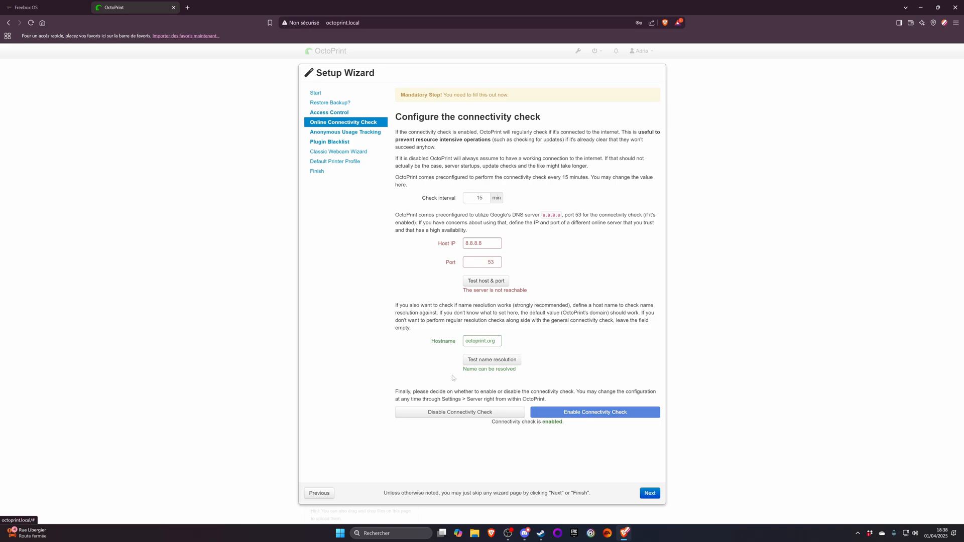
- Retest the current host and port, then try 4.4.4 as the host IP and test it
click(499, 281)
click(481, 243)
double_click(481, 243)
text(4)
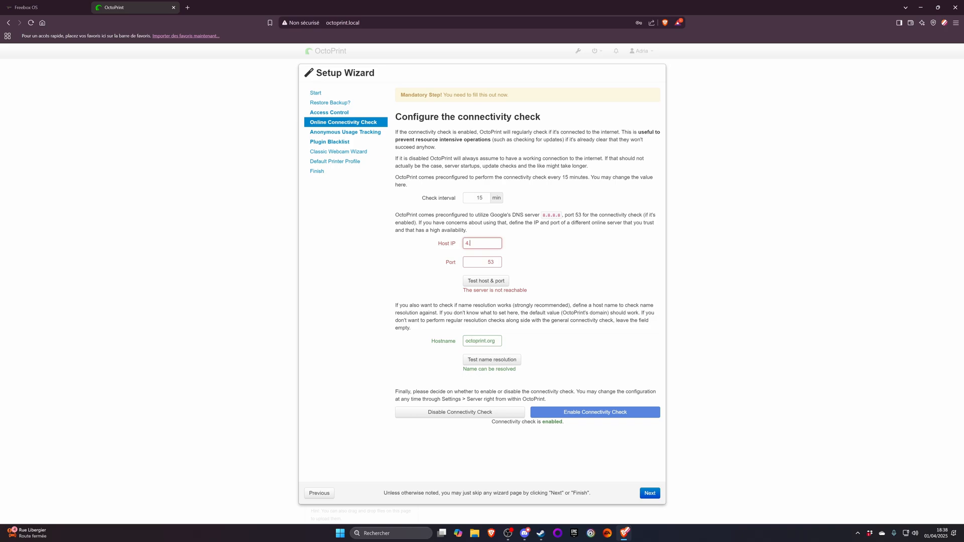
text(.4.4.4)
click(482, 282)
- Try 192.168.24.254 as the host IP and test the host and port
double_click(480, 243)
text(192.168.24.254)
click(486, 280)
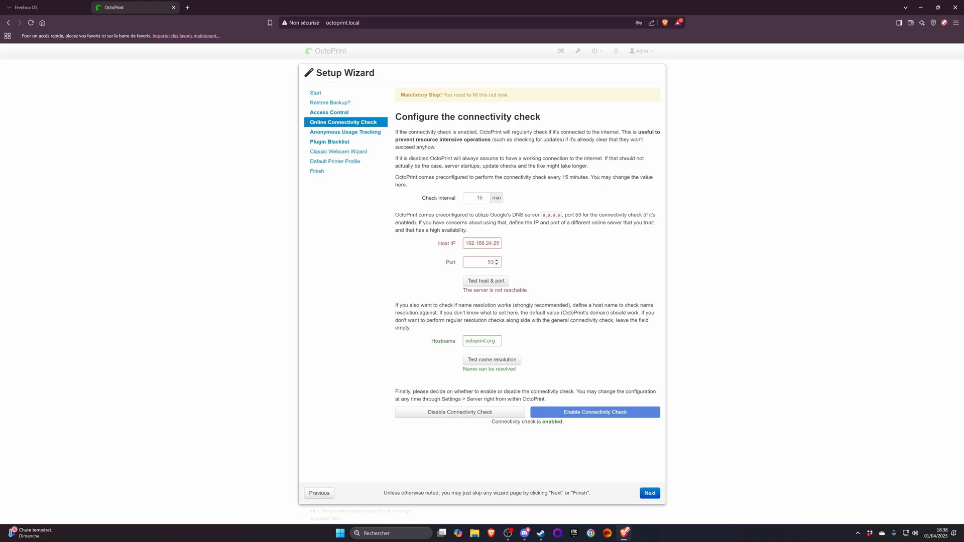
- Set the connectivity check port to 80 and retest it against the 192.168.24.254 host
key(shift+Tab)
text(8)
click(500, 282)
click(497, 244)
key(Right)
click(490, 283)
- Try octoprint.org as the host instead of the IP address and test the host and port
double_click(494, 244)
key(BackSpace)
text(octoprint.org)
click(504, 277)
- Set the connectivity check's host to google.com and test the host and port
triple_click(478, 243)
text(google.com)
click(477, 283)
- Proceed to anonymous usage tracking, disable it, and continue to the plugin blacklist page
click(648, 493)
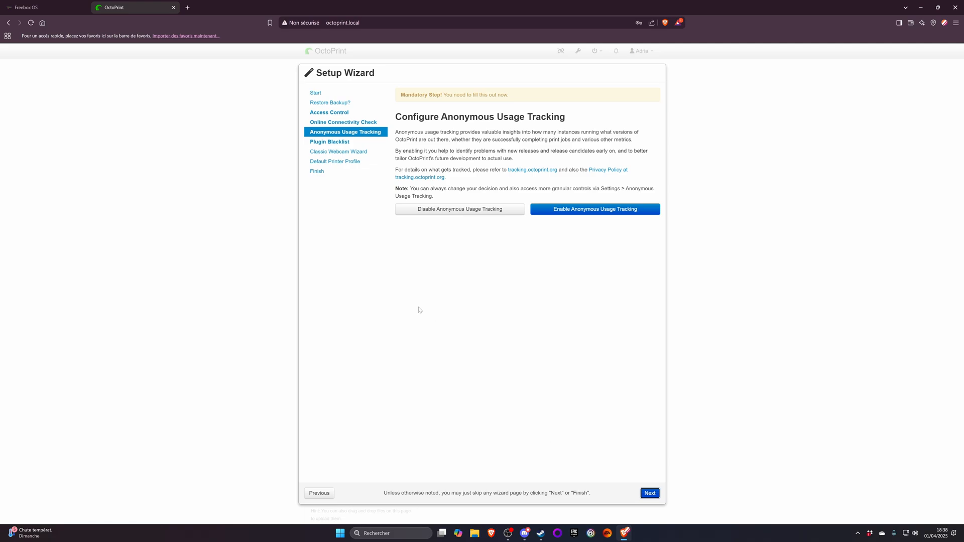
click(455, 209)
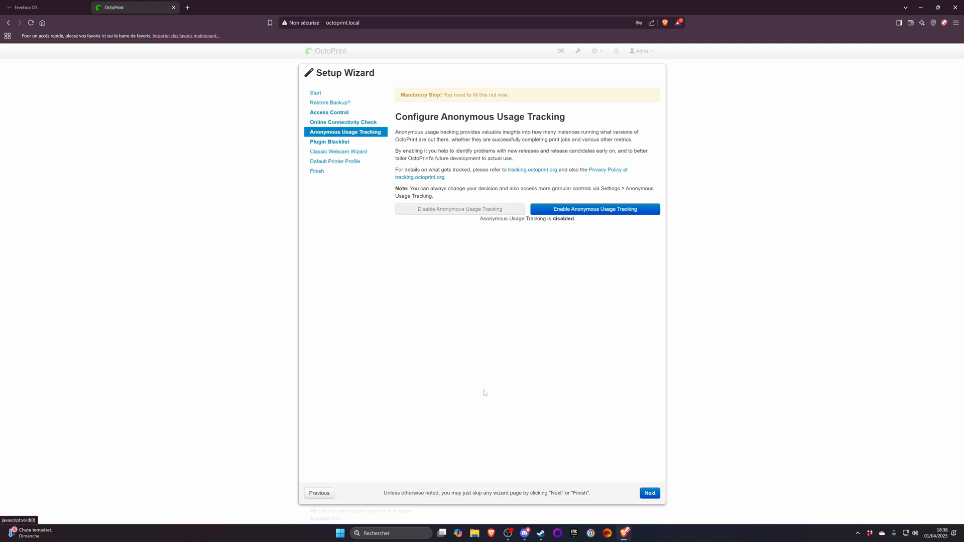
click(649, 494)
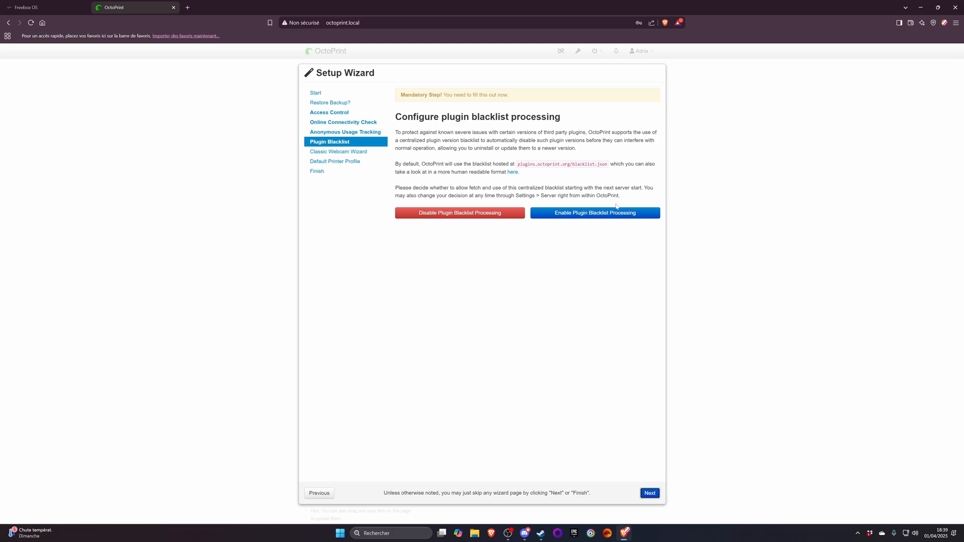
- Translate the plugin blacklist page into French and enable plugin blacklist processing
right_click(442, 175)
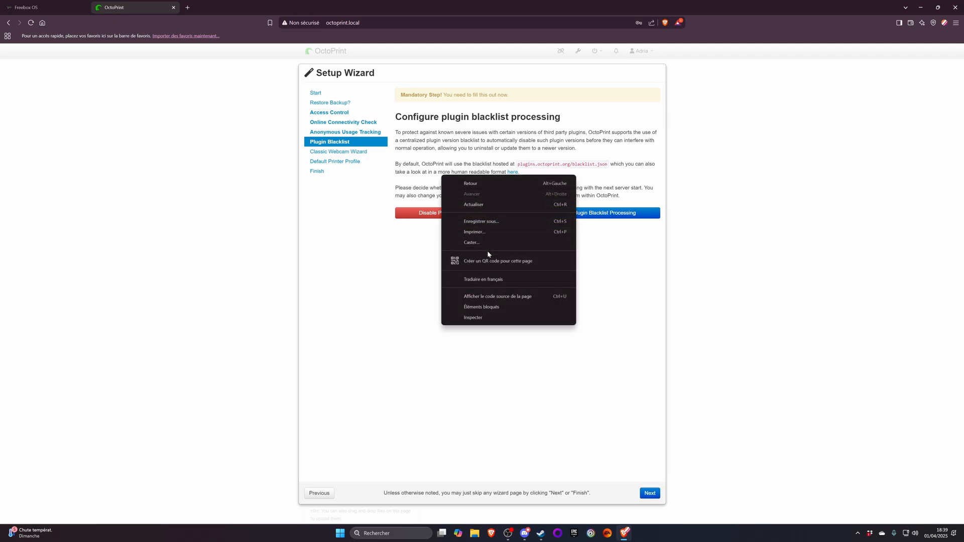
click(483, 279)
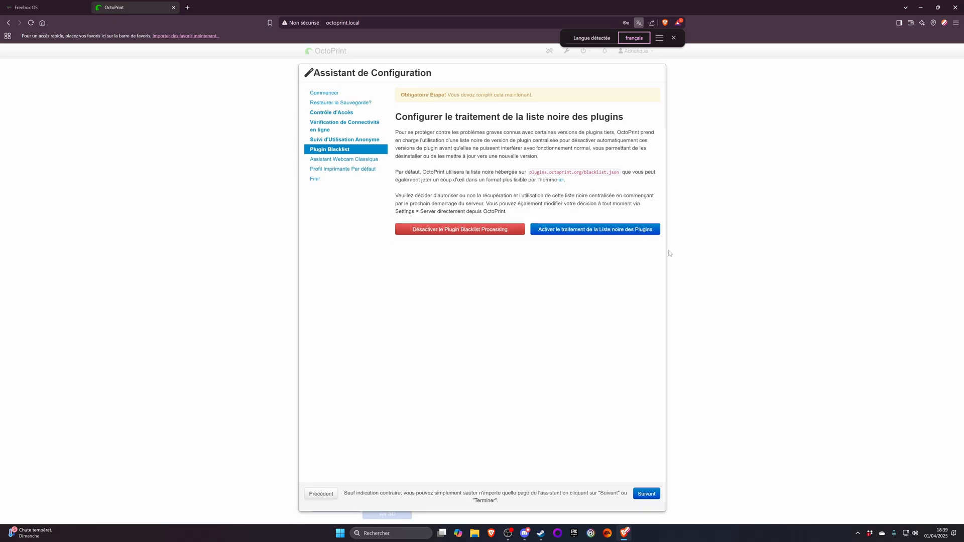
click(562, 230)
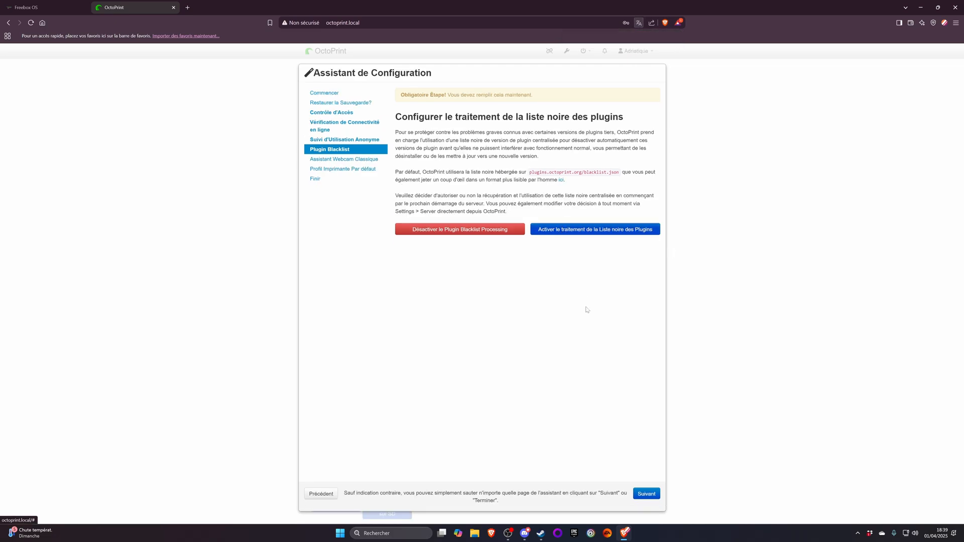
- Return the wizard to its original detected language and continue to the webcam page
click(638, 22)
click(674, 38)
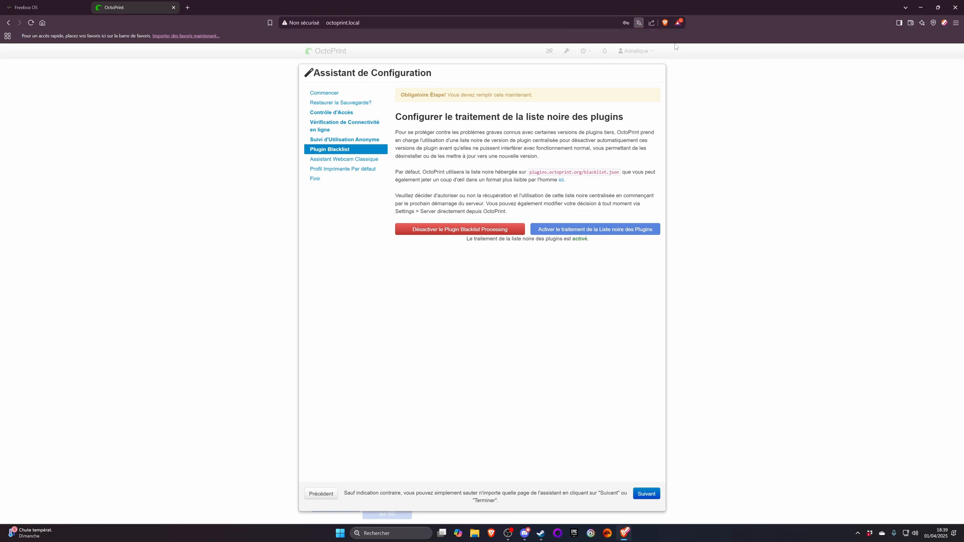
click(639, 23)
click(608, 40)
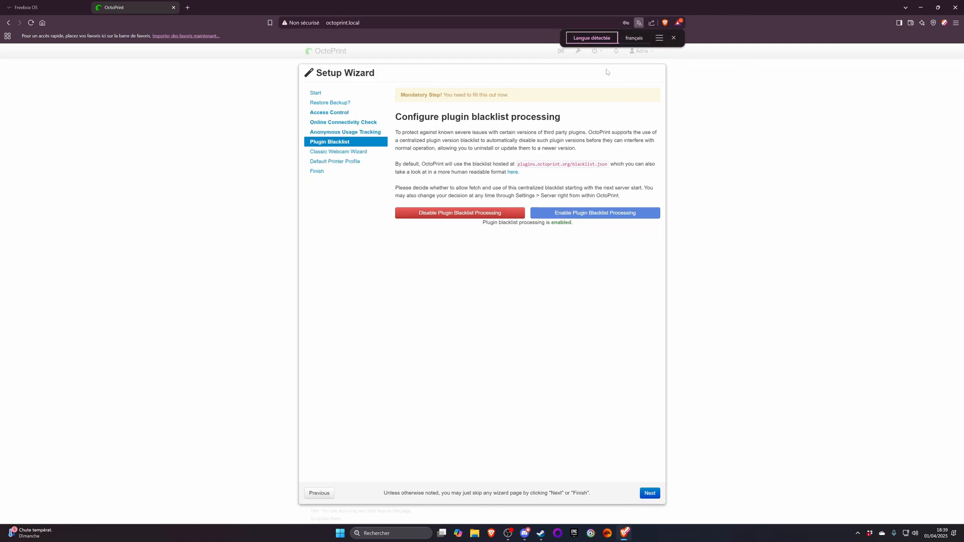
click(647, 493)
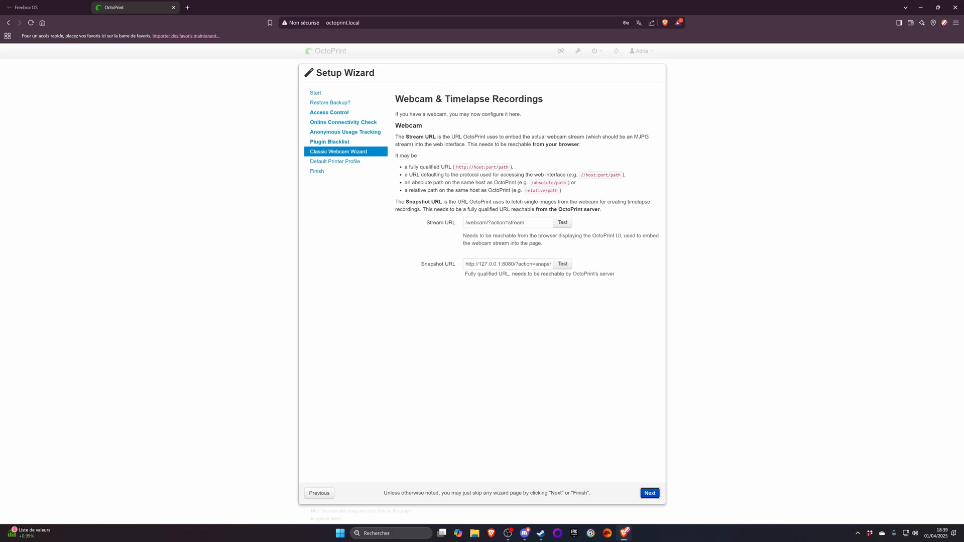
- Test the webcam's stream URL and snapshot URL, closing each preview after checking the image
click(566, 224)
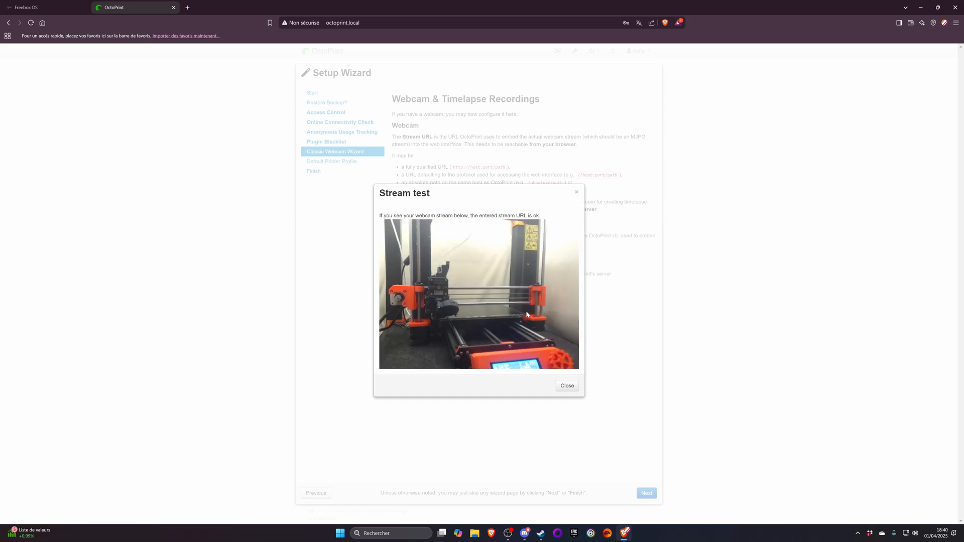
click(568, 386)
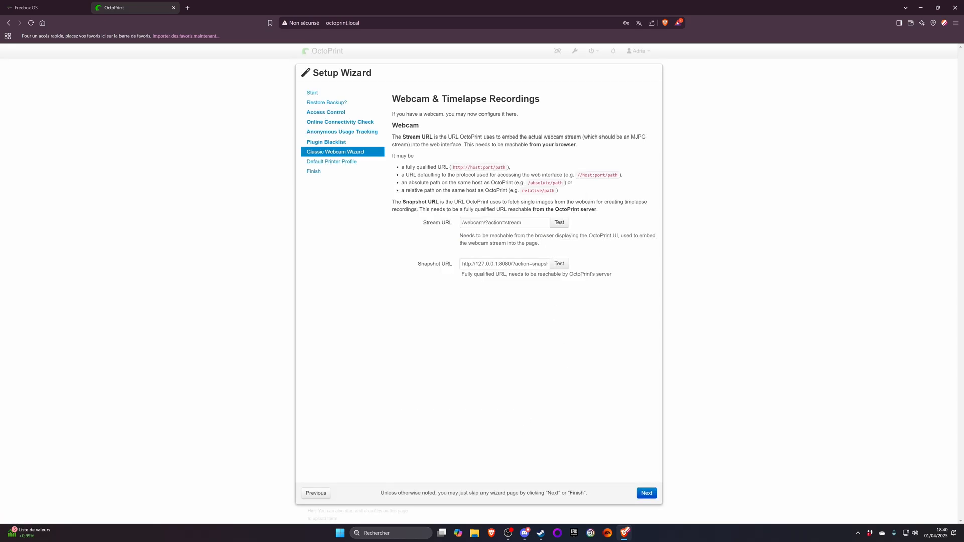
click(558, 264)
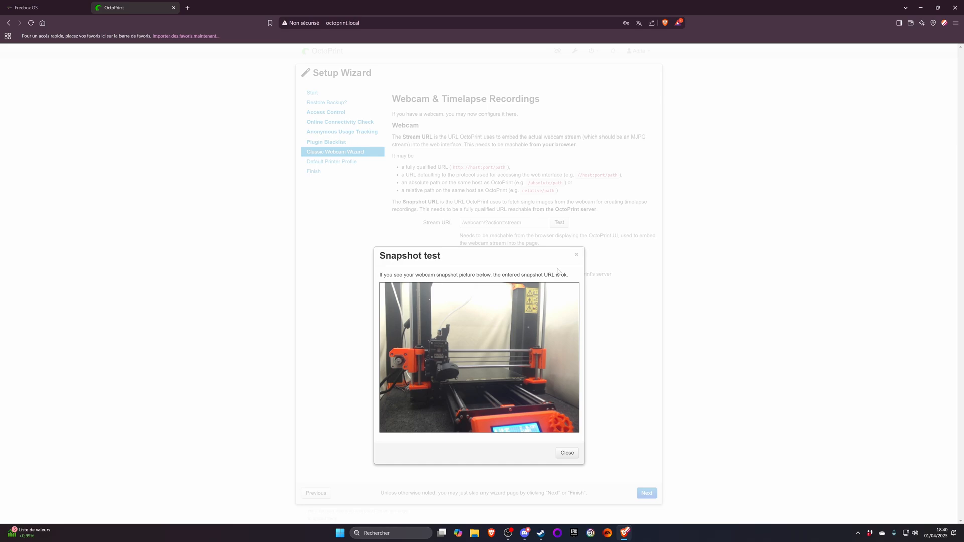
click(576, 255)
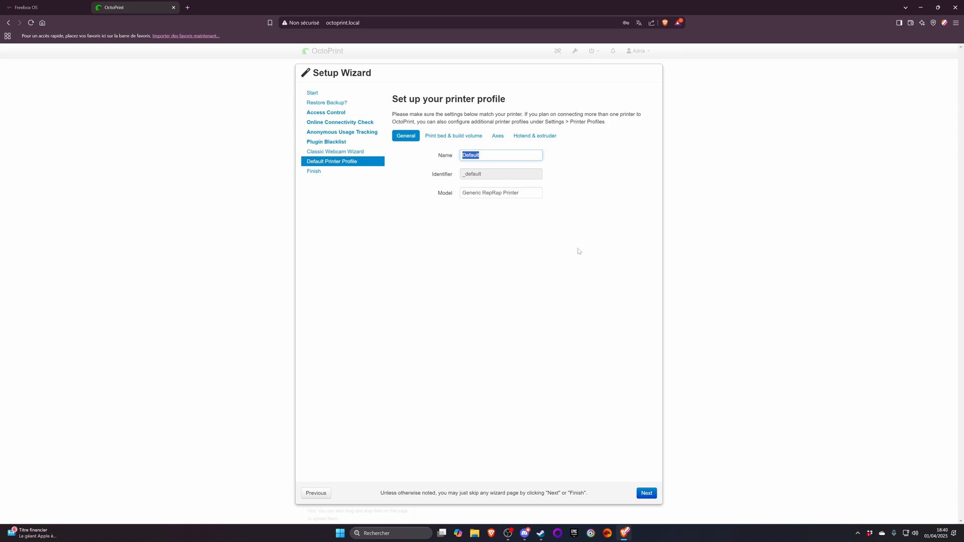
- Name the default printer profile Prusa i3 MK3S and set its model to MK3S + MMU3
text(Pru)
text(sa i3MS)
text(M)
text(K3S)
key(Tab)
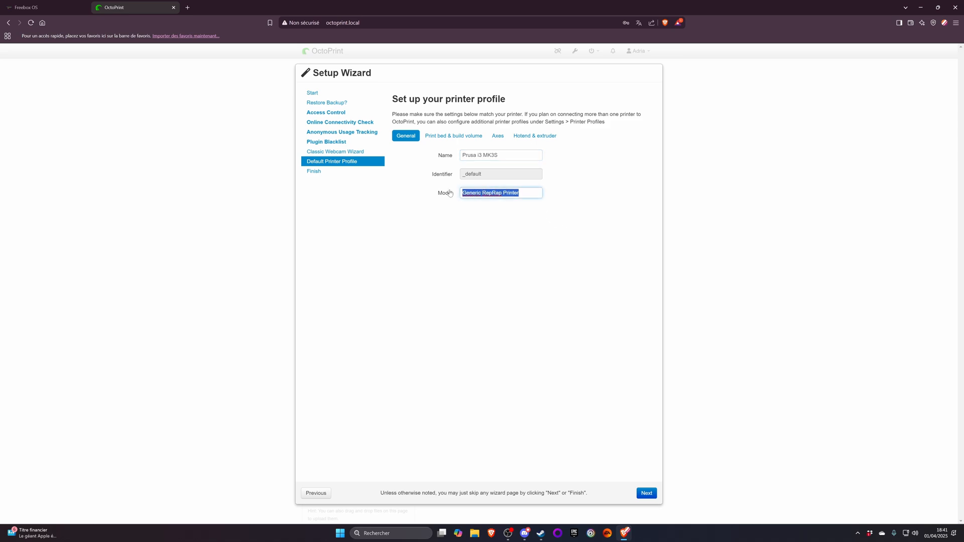
text(MK3S)
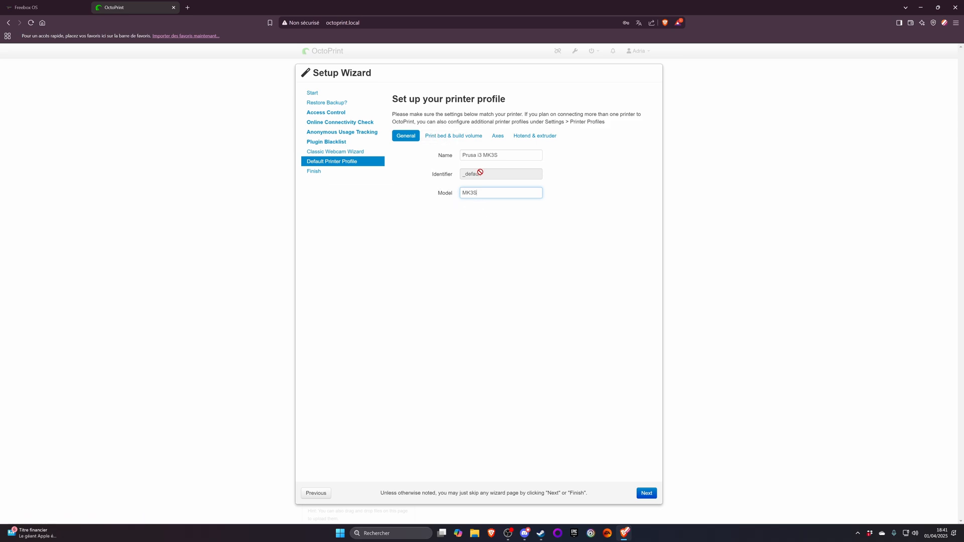
text(+ MMU3)
click(646, 493)
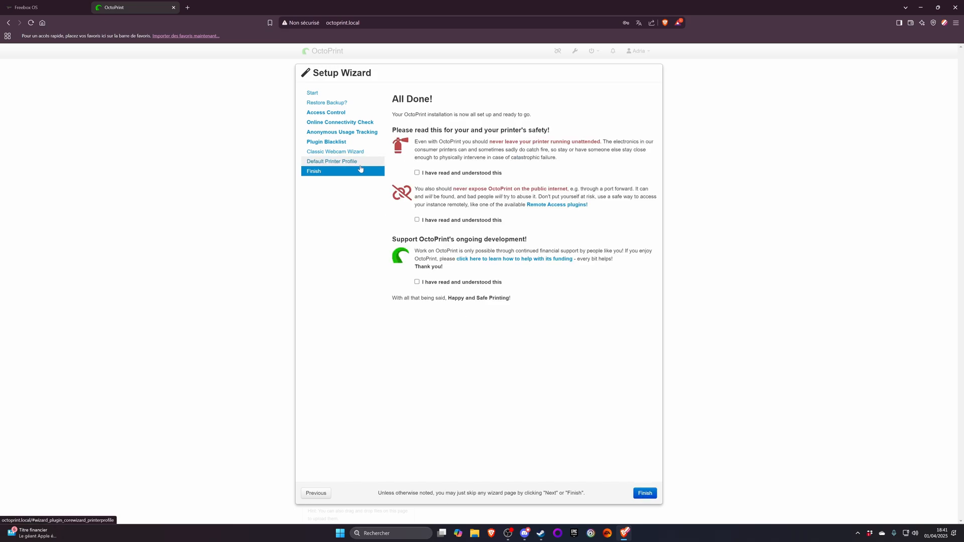
click(316, 493)
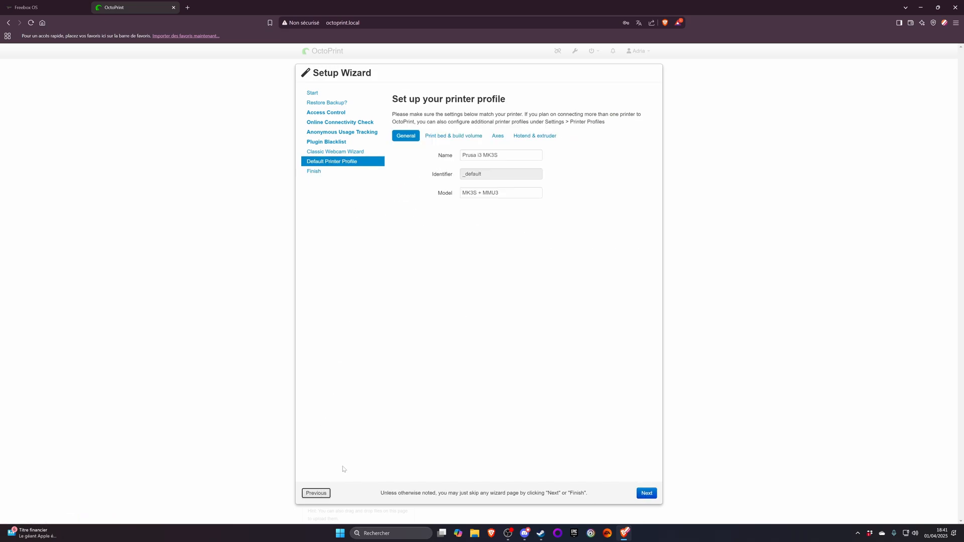
- Set the rectangular print bed's origin to Lower Left and leave the heated chamber disabled in the printer profile
click(454, 139)
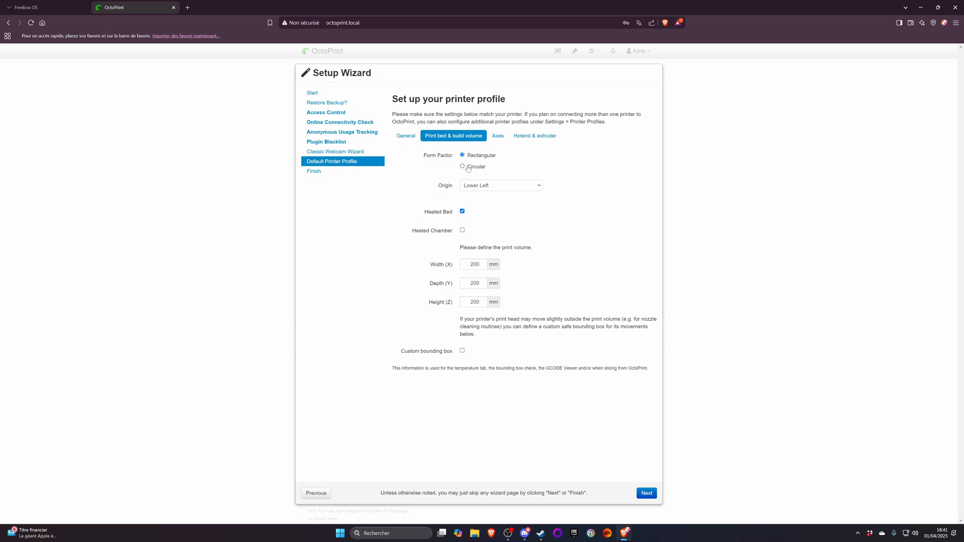
click(485, 187)
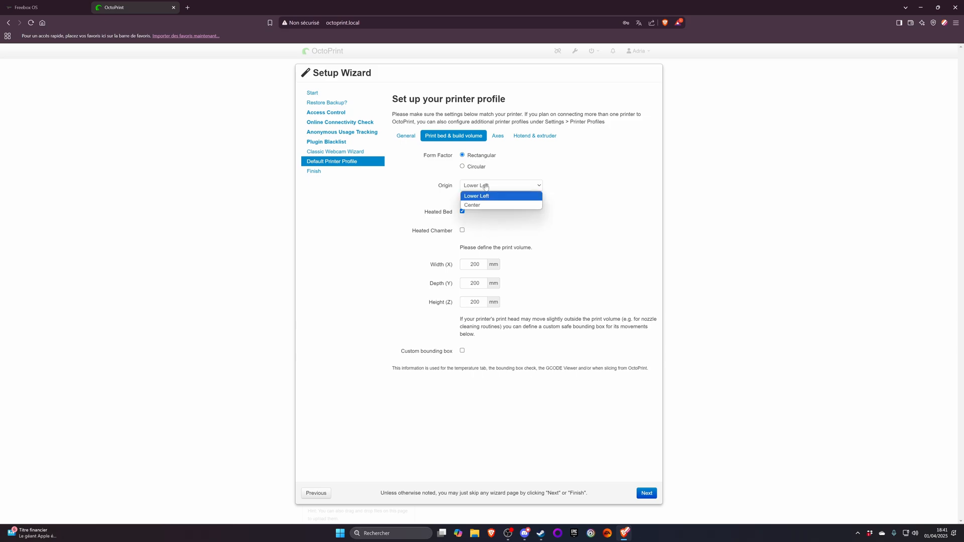
click(480, 196)
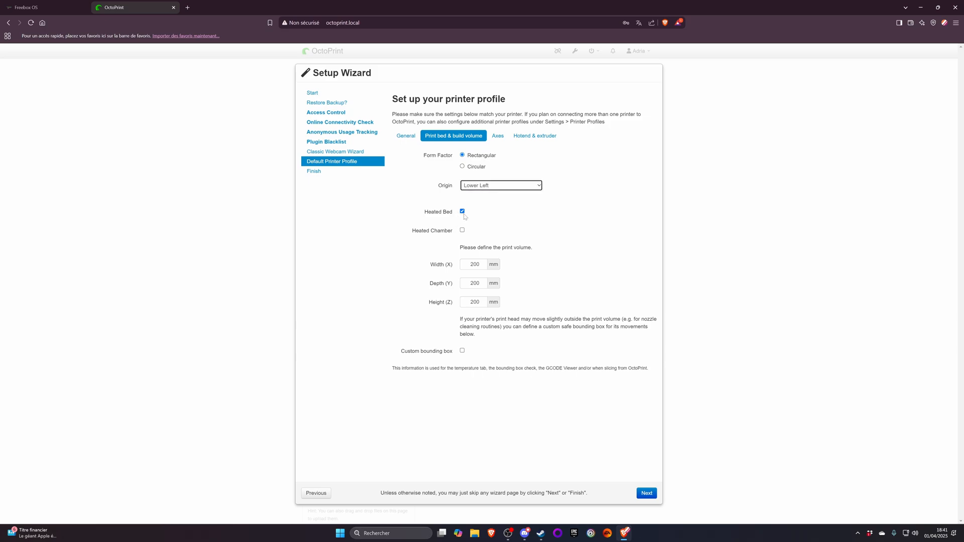
click(461, 232)
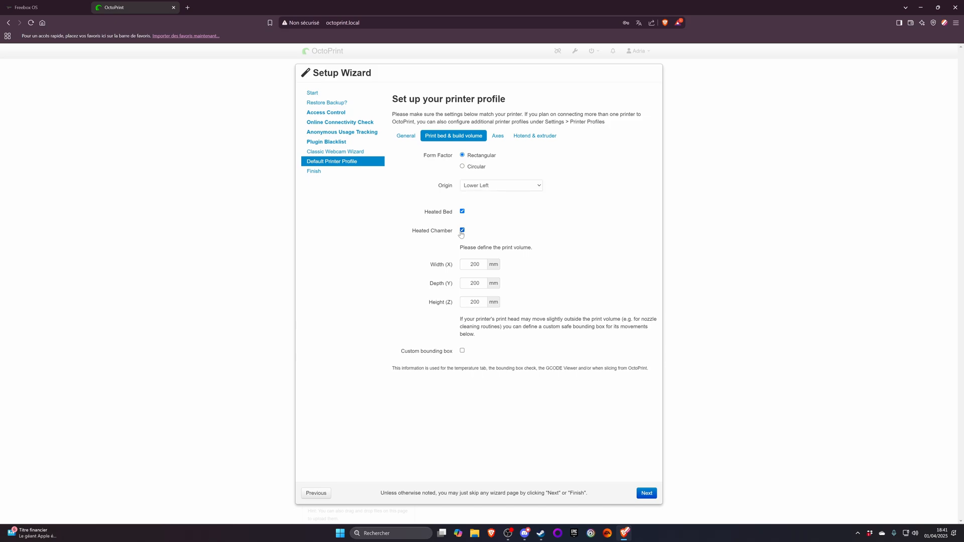
click(460, 231)
- Launch PrusaSlicer through the system search to look up the printer's build volume
drag(471, 264, 512, 273)
click(473, 264)
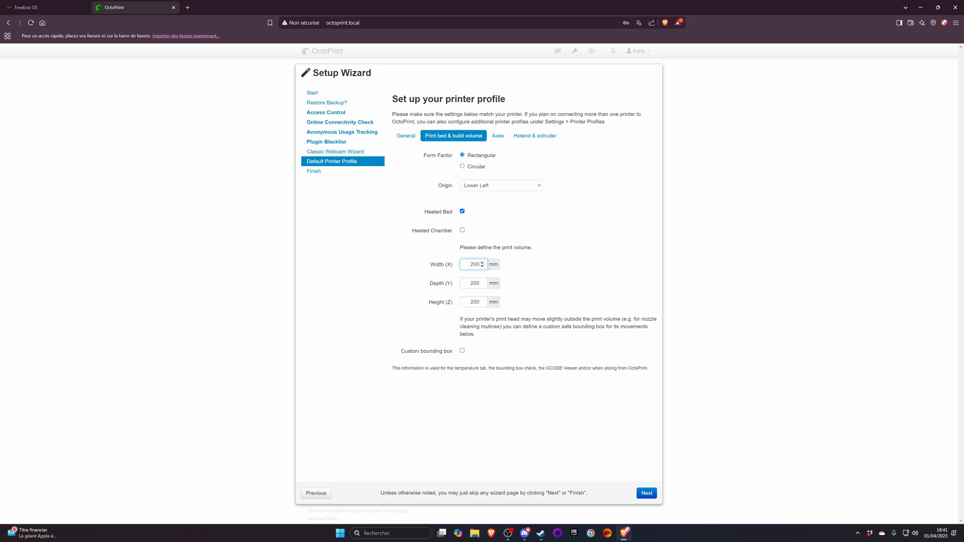
click(391, 534)
text(pru)
key(Escape)
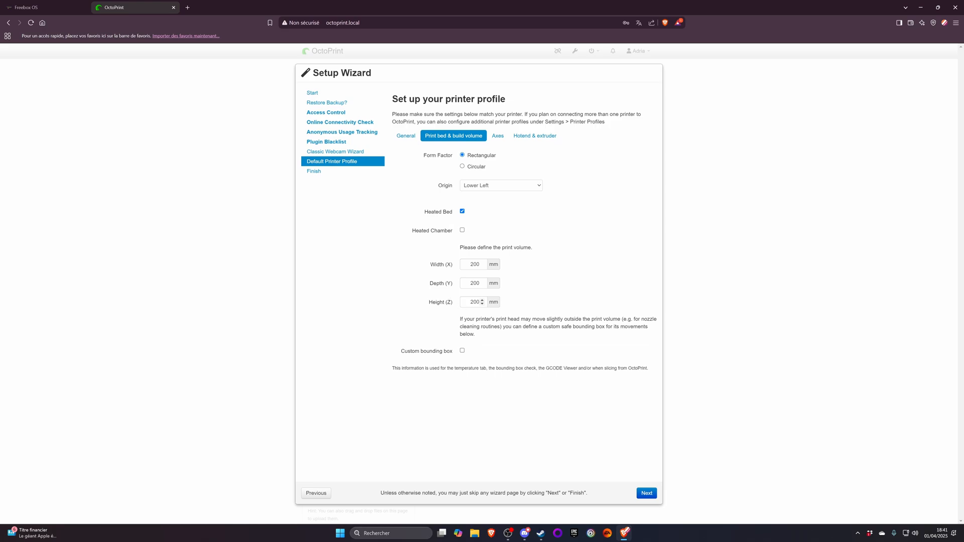
- Set the print volume to 250 mm width, 210 mm depth and 210 mm height
double_click(475, 303)
key(Down)
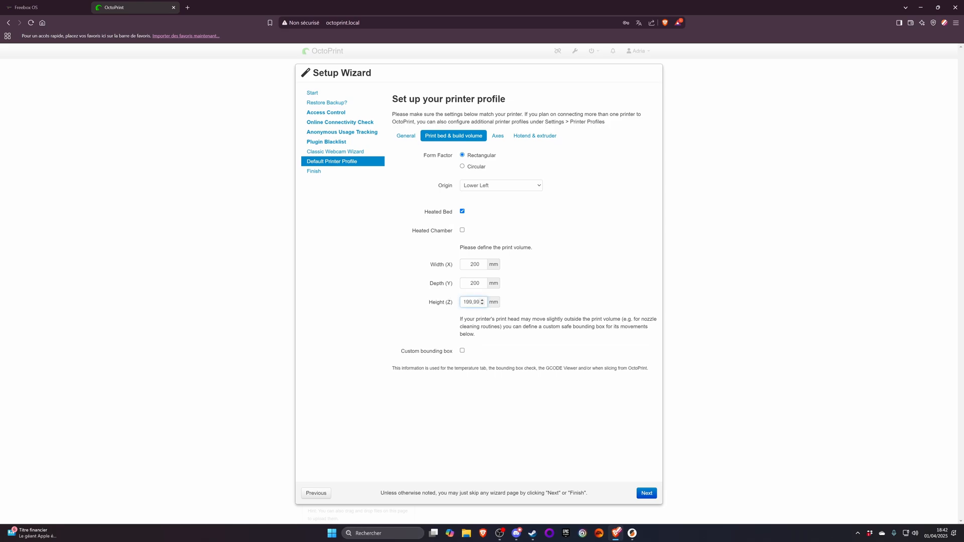
click(483, 300)
click(478, 284)
key(BackSpace)
text(1)
click(478, 264)
- Check the Original Prusa i3 MK3S bed size and maximum print height in PrusaSlicer, then return to OctoPrint
click(632, 533)
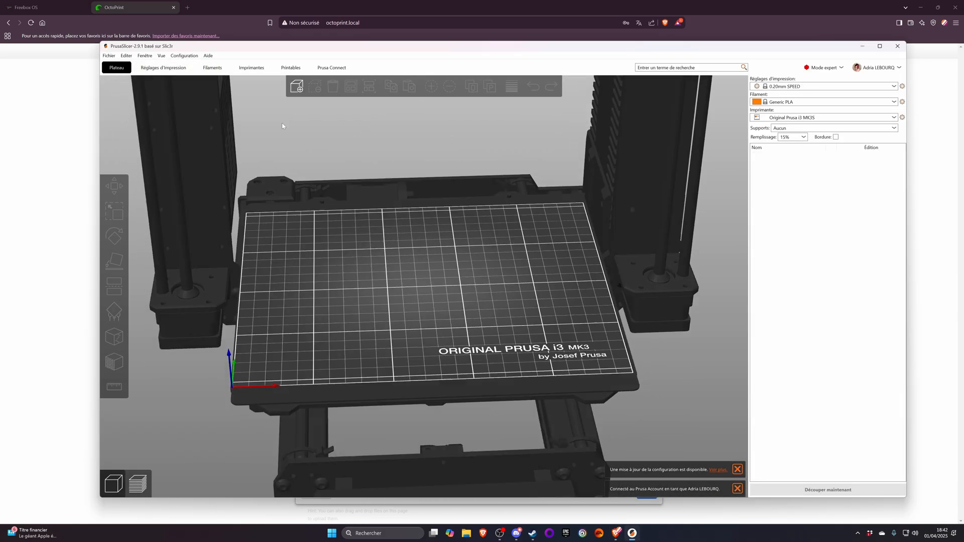
click(163, 67)
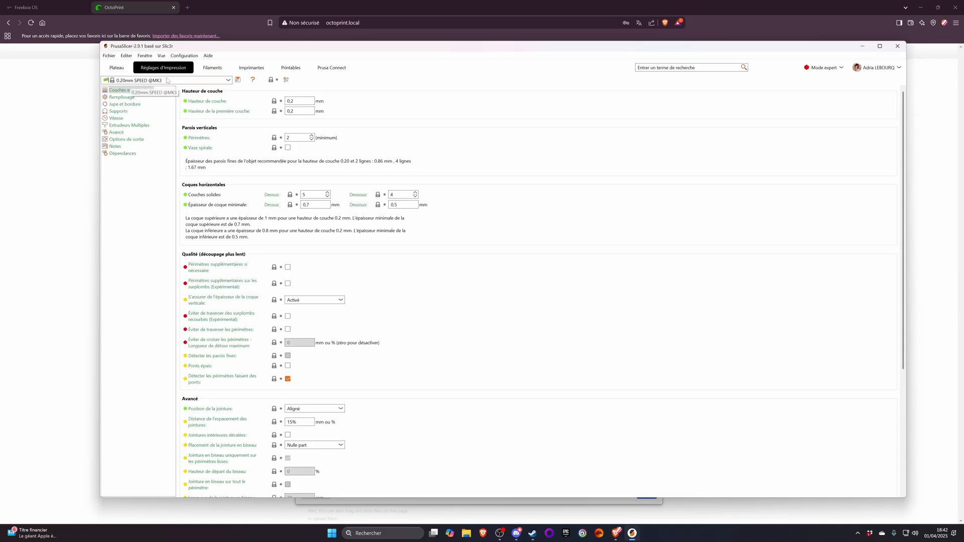
click(252, 68)
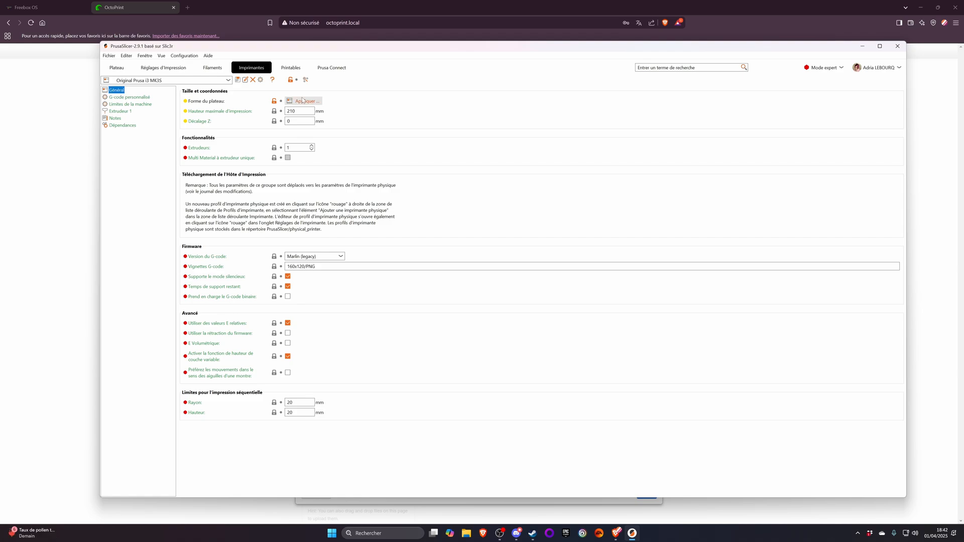
click(304, 101)
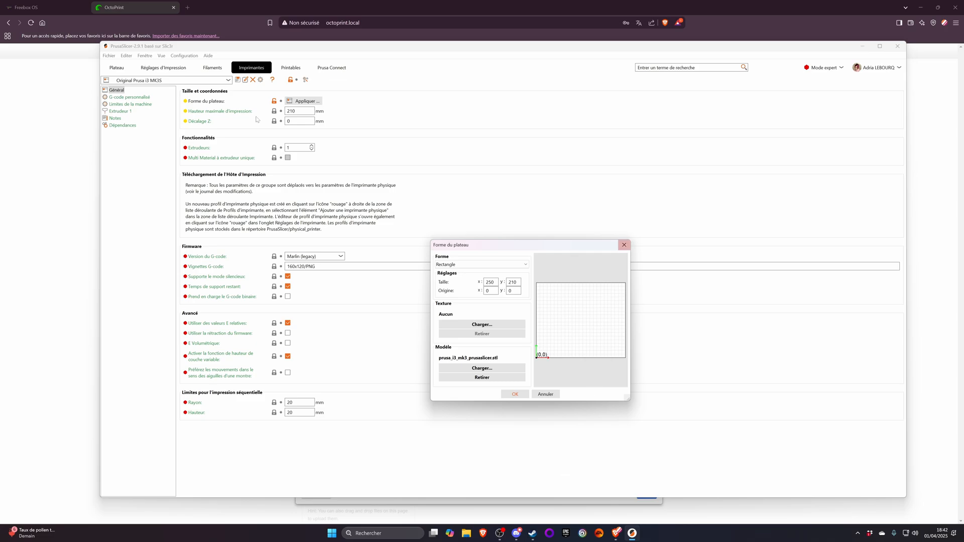
click(625, 245)
click(632, 533)
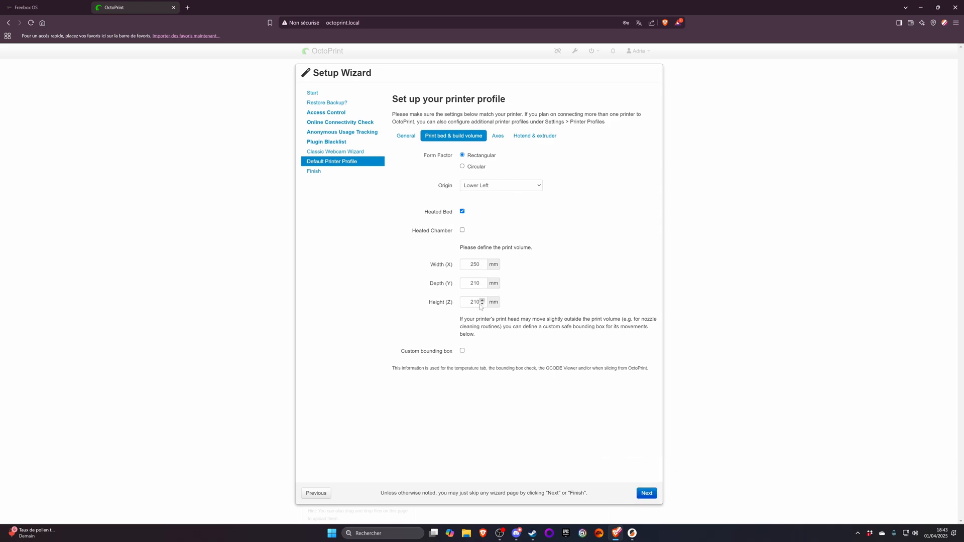
- Compare the profile's axis feedrates with the machine limits in PrusaSlicer and move the slicer window out of the way
click(498, 136)
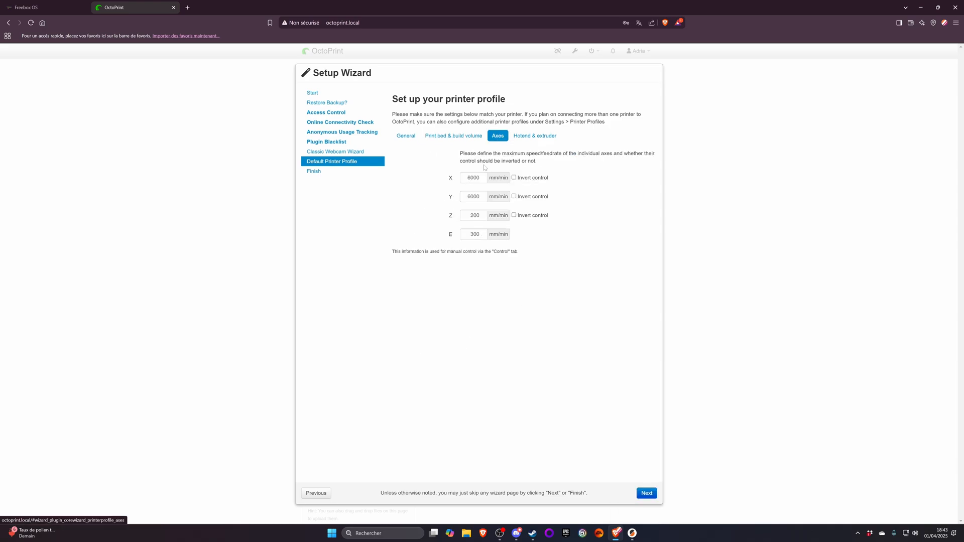
click(632, 525)
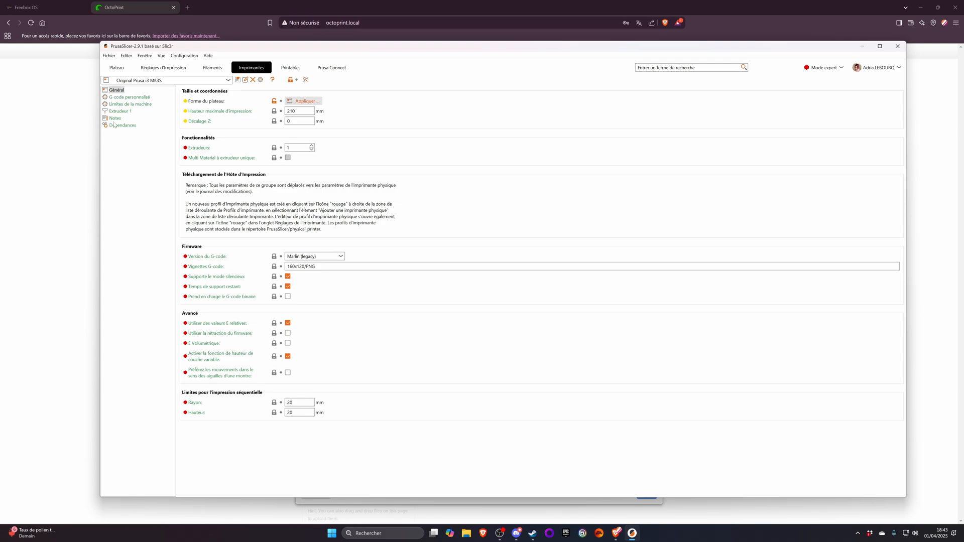
click(125, 98)
click(126, 104)
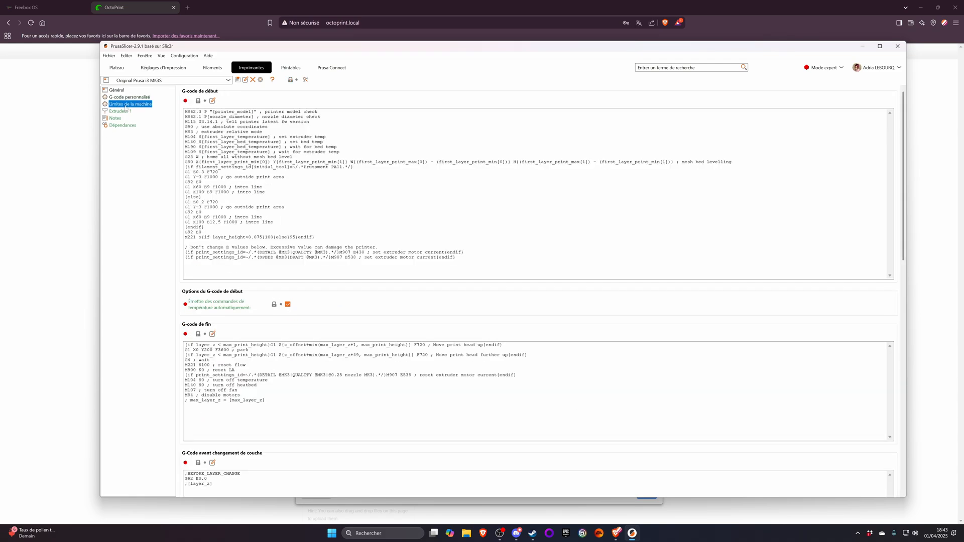
drag(329, 47, 0, 101)
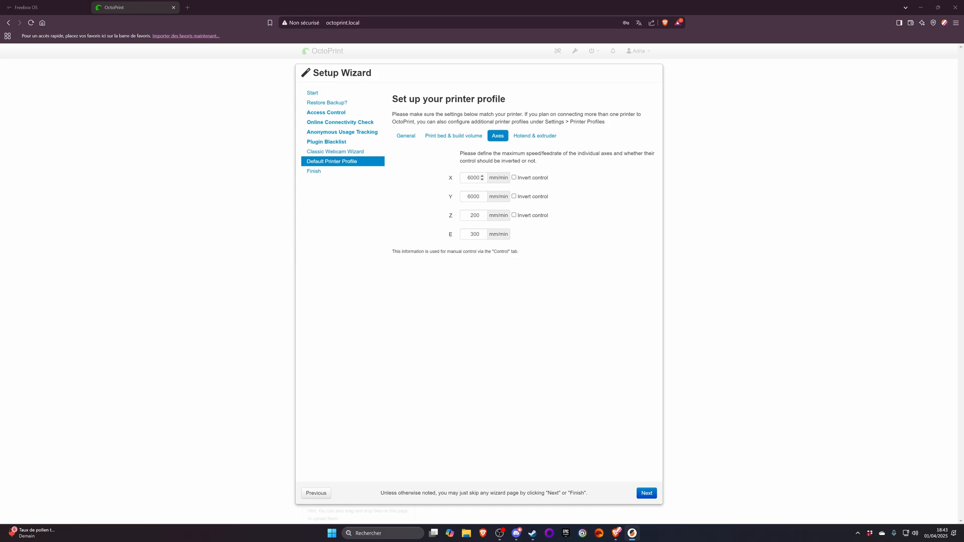
click(475, 178)
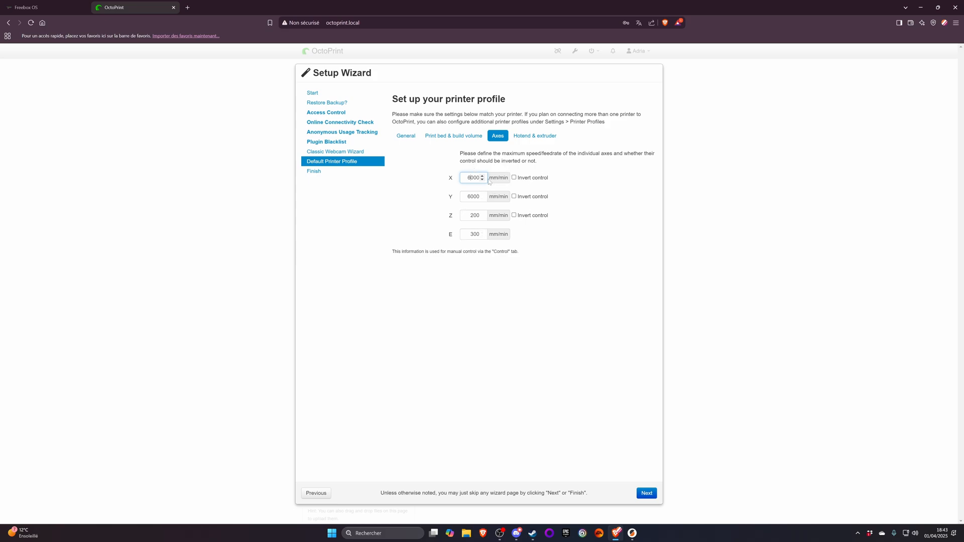
- Set the number of extruders to 5 with a shared nozzle and continue to the wizard's final page
click(535, 136)
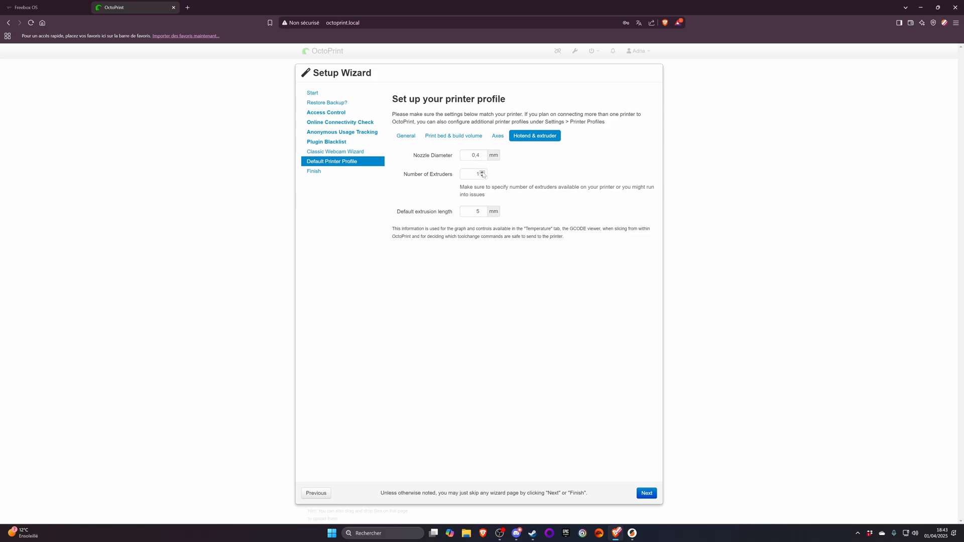
click(482, 171)
click(482, 171)
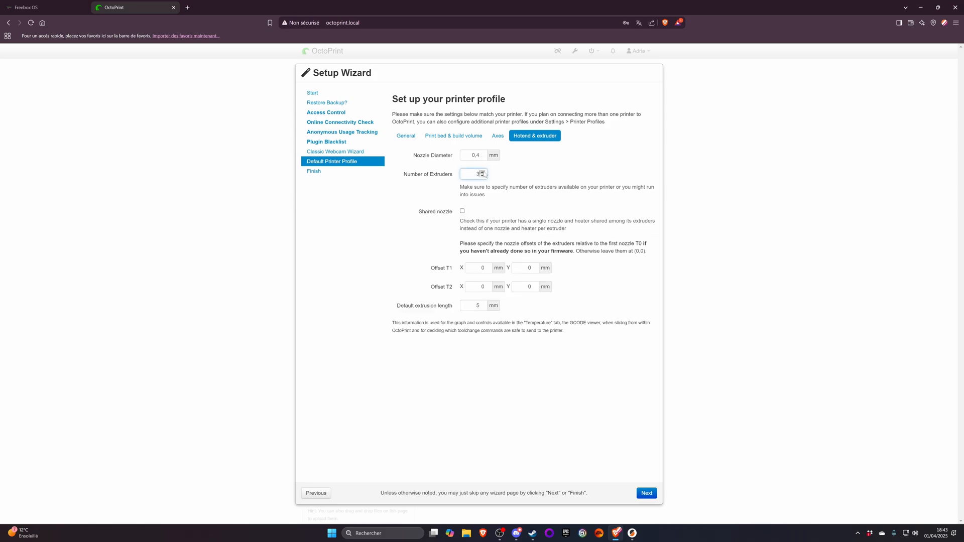
click(482, 172)
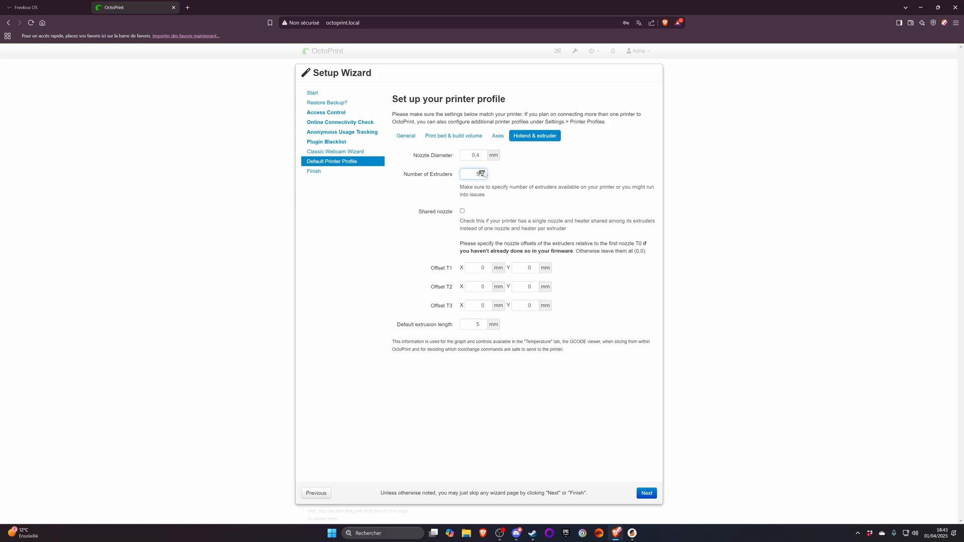
click(463, 211)
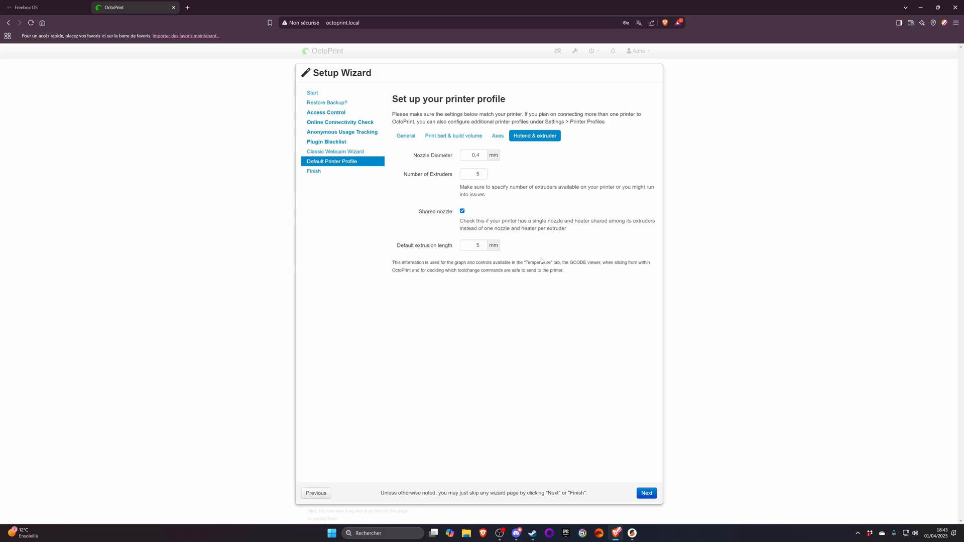
click(654, 497)
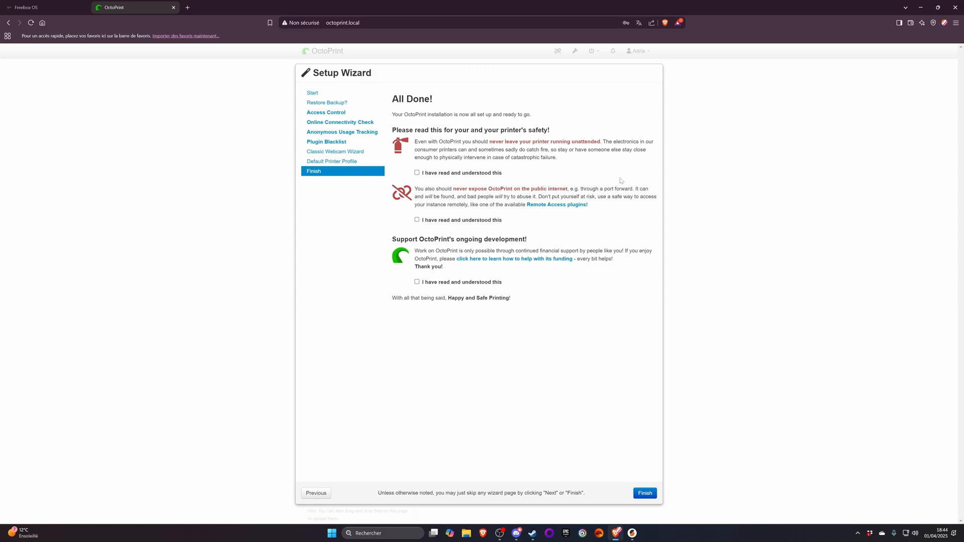
- Acknowledge both safety warnings and the funding notice, finish the Setup Wizard and reload the interface
click(474, 176)
click(645, 493)
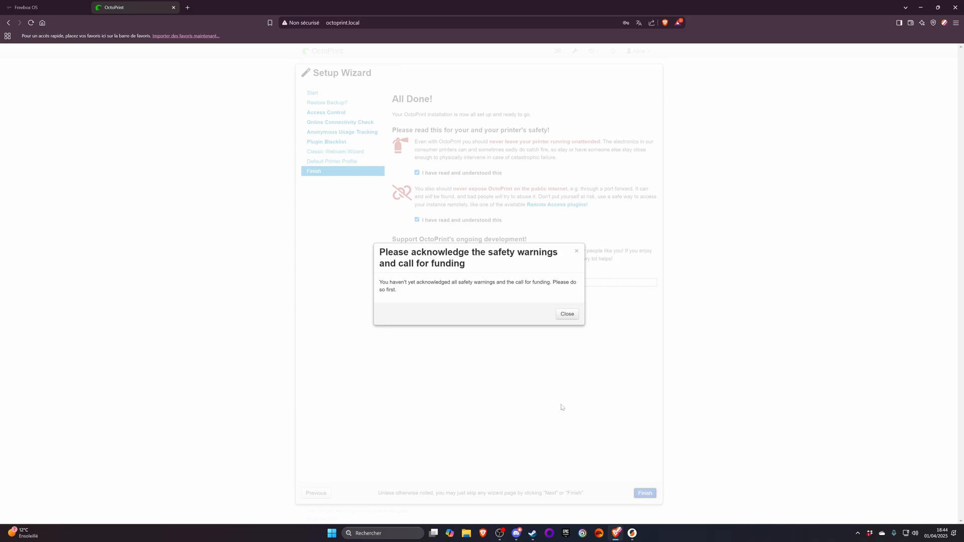
click(566, 315)
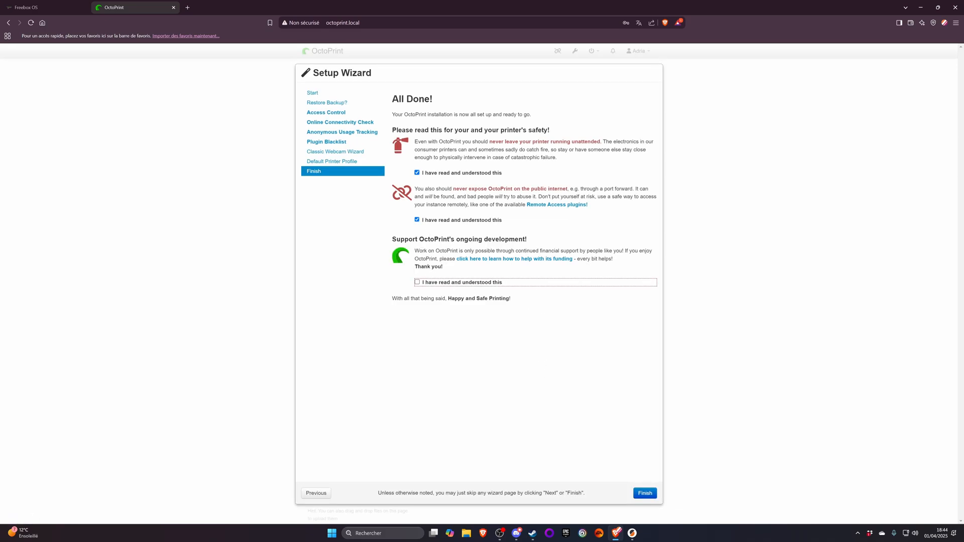
click(450, 284)
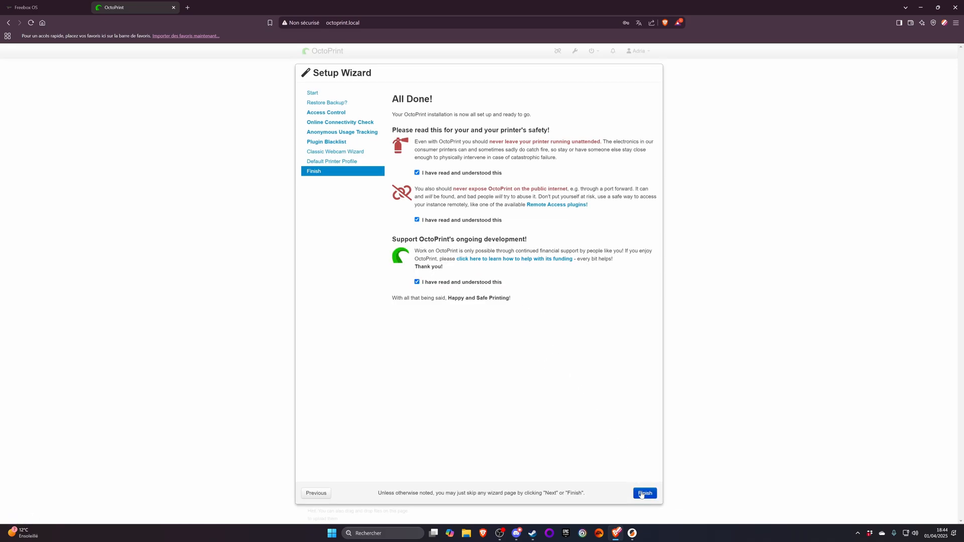
click(643, 494)
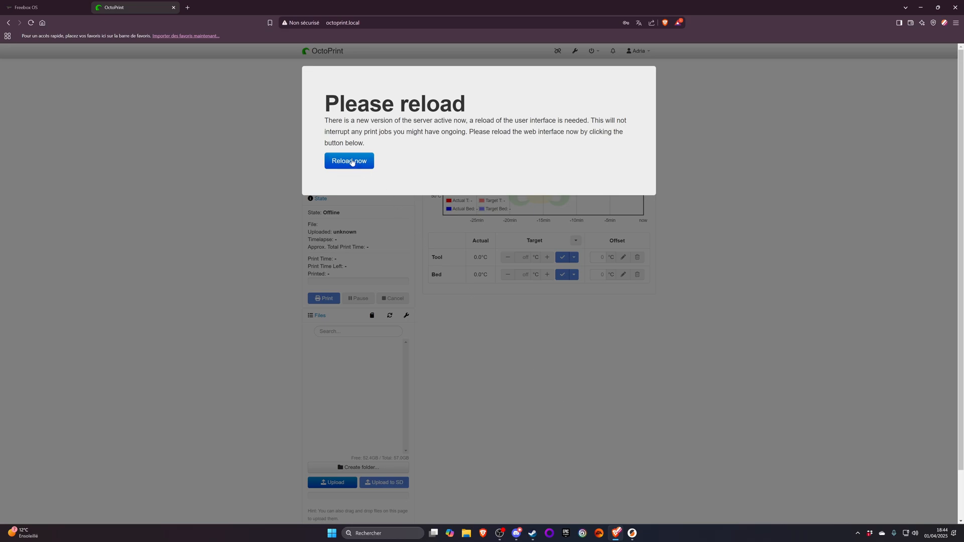
click(352, 161)
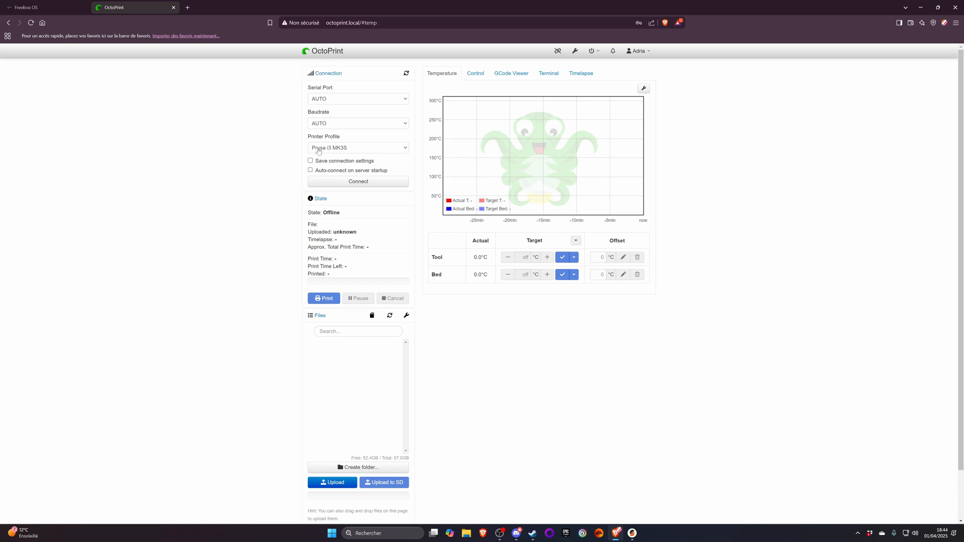
- Connect the printer on /dev/ttyACM0 with AUTO baudrate, saving the connection settings and enabling auto-connect on server startup
click(324, 163)
click(337, 100)
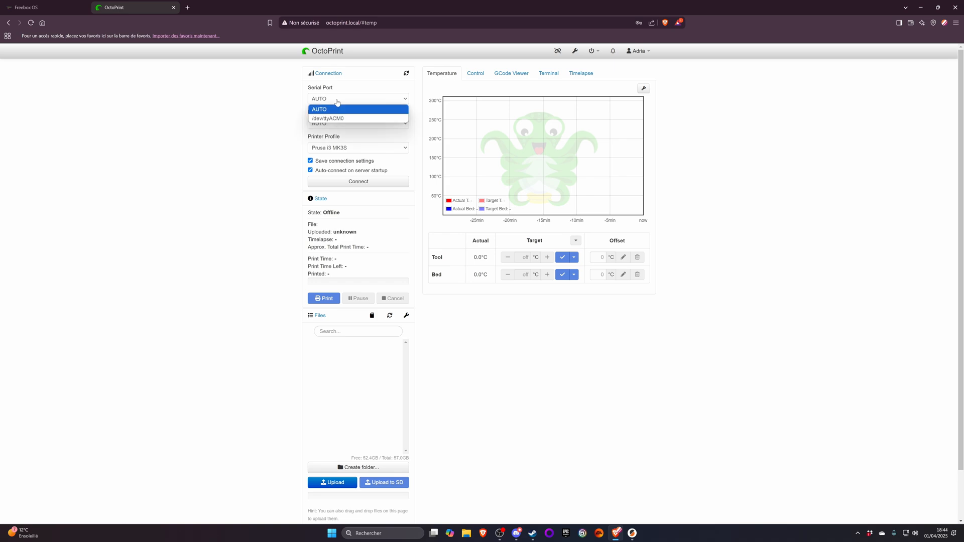
click(320, 119)
click(323, 123)
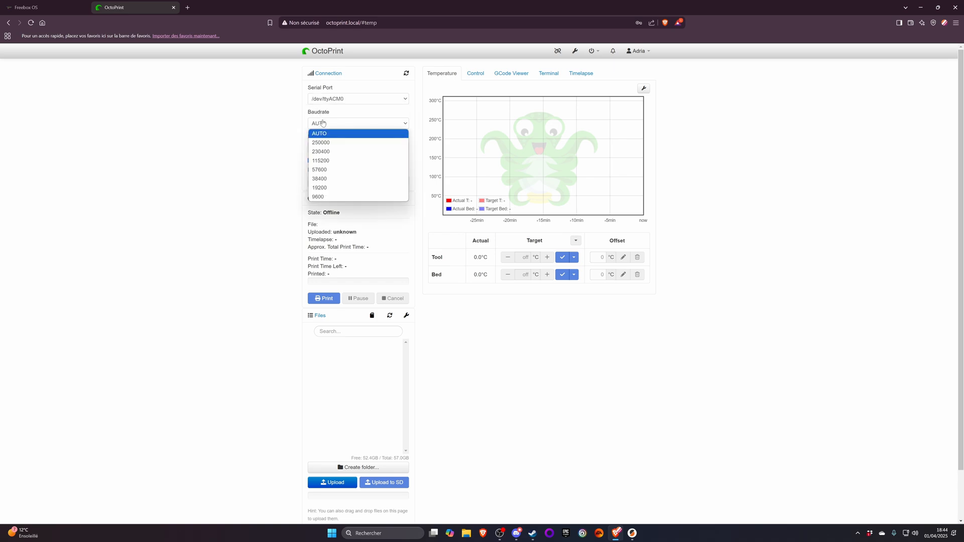
click(322, 123)
click(340, 181)
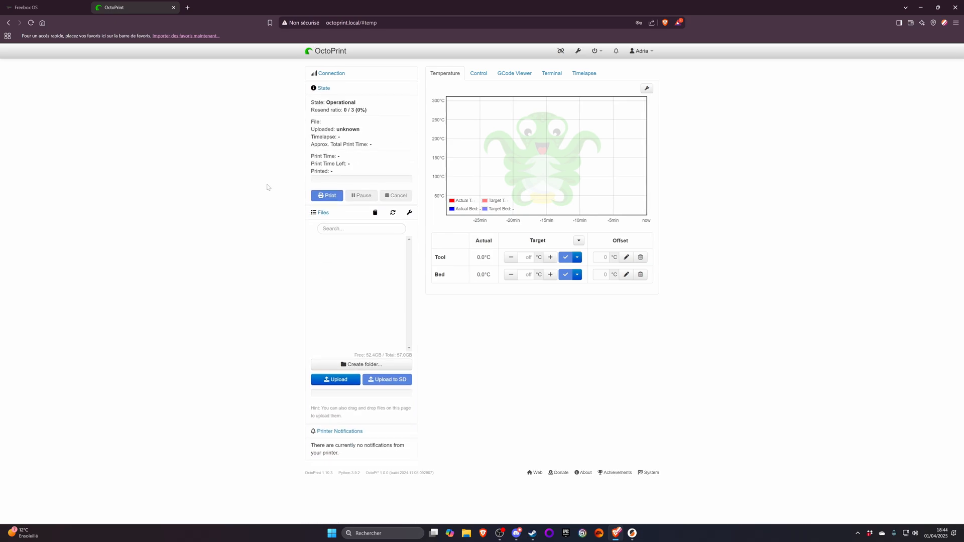
- Open the printer's movement controls and try to raise the Z axis
click(477, 78)
click(489, 250)
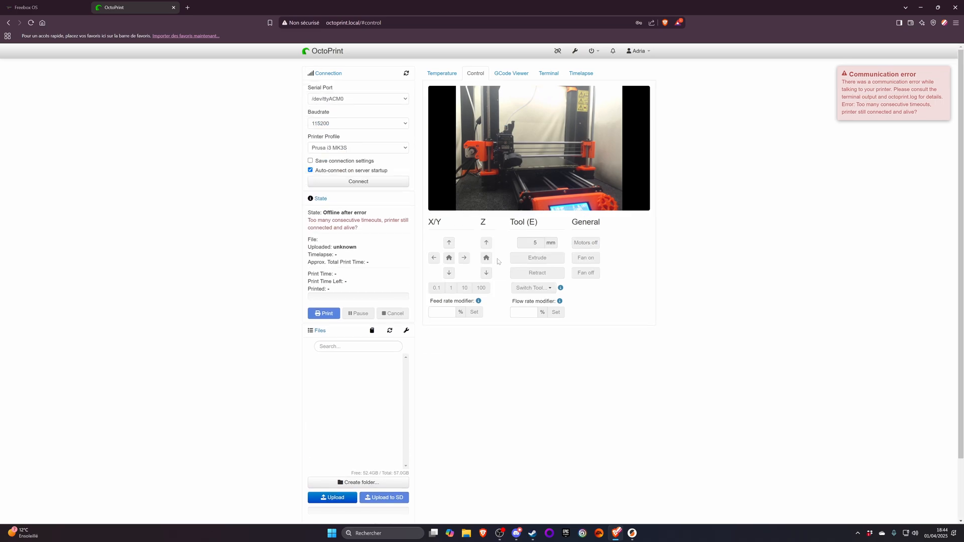
- Set the serial port and baudrate to AUTO, save the connection settings and reconnect the printer
click(358, 99)
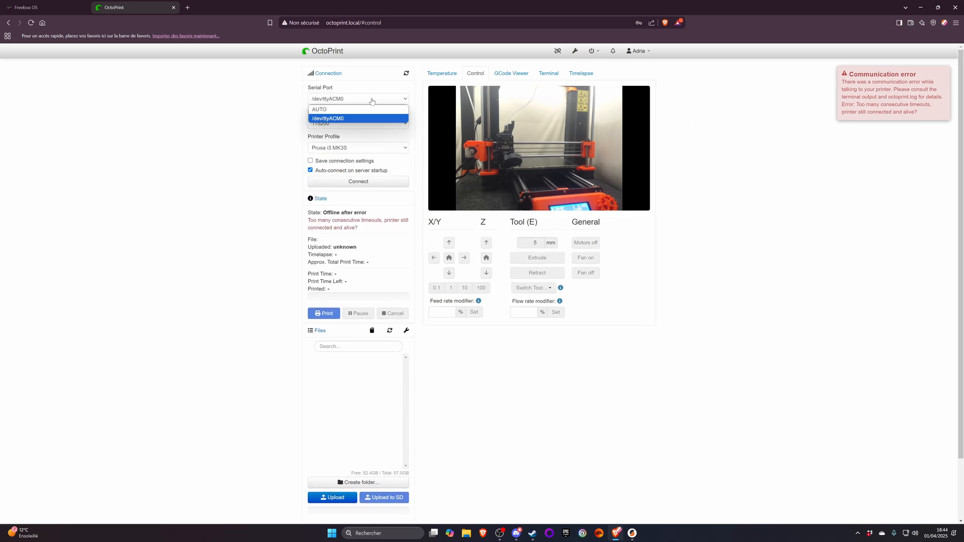
click(331, 109)
click(341, 123)
click(331, 129)
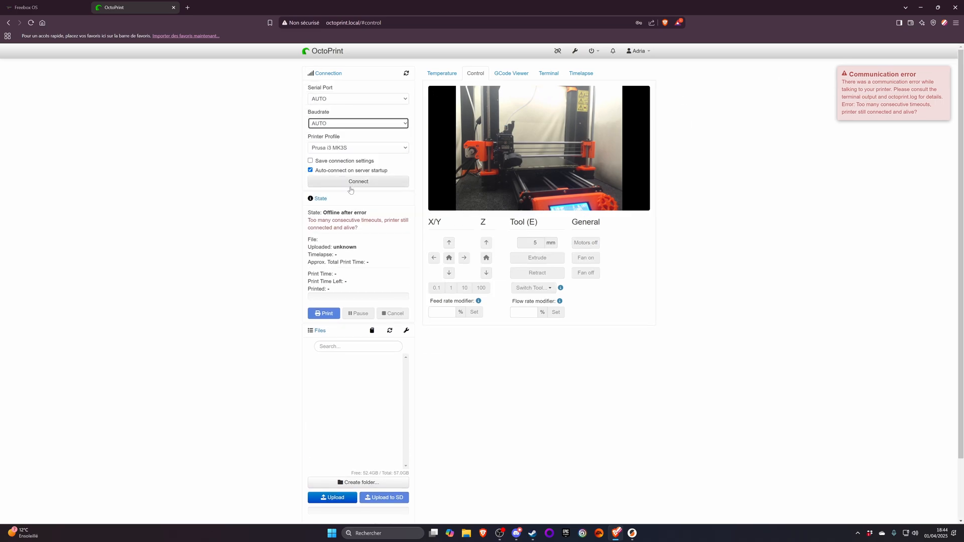
click(340, 162)
click(352, 183)
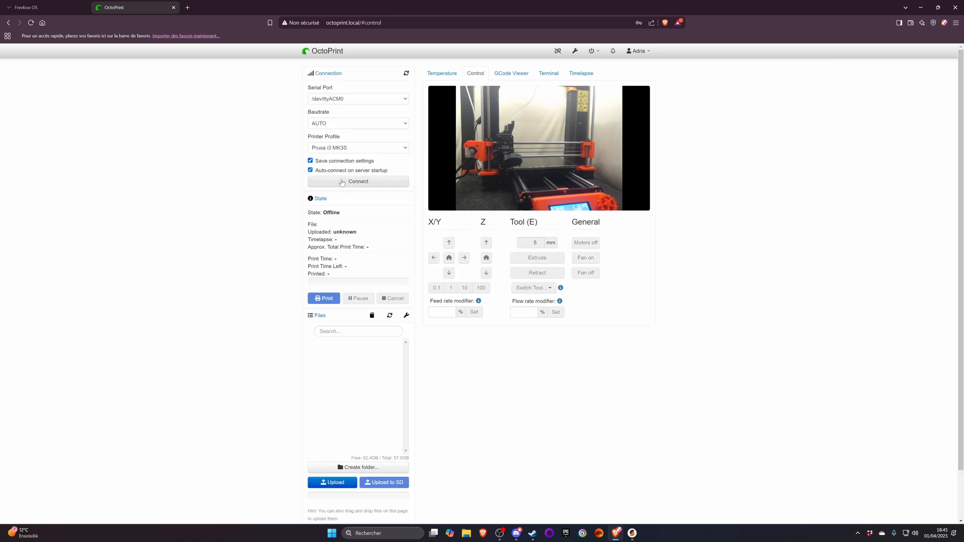
click(346, 182)
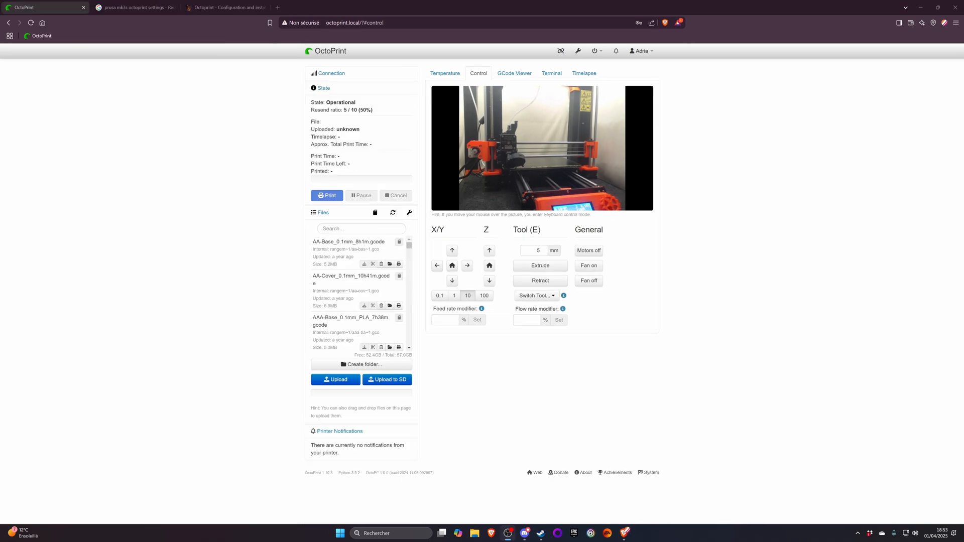
- Consult the Prusa guide's instruction on the RPi Port setting for USB connections and return to OctoPrint
click(230, 10)
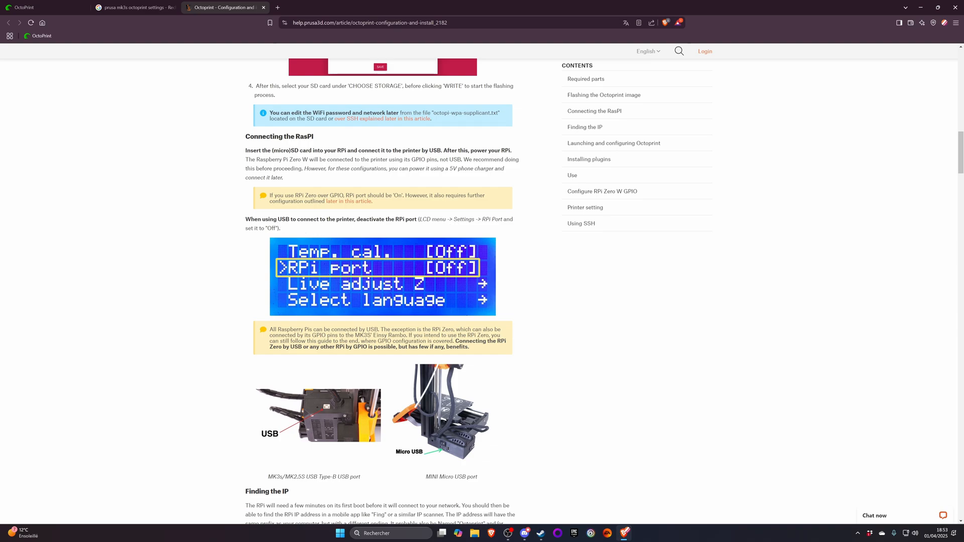
drag(481, 220, 502, 220)
click(41, 8)
- Review the serial connection settings for firmware and protocol, intervals and timeouts, and general connection without changing them
click(578, 51)
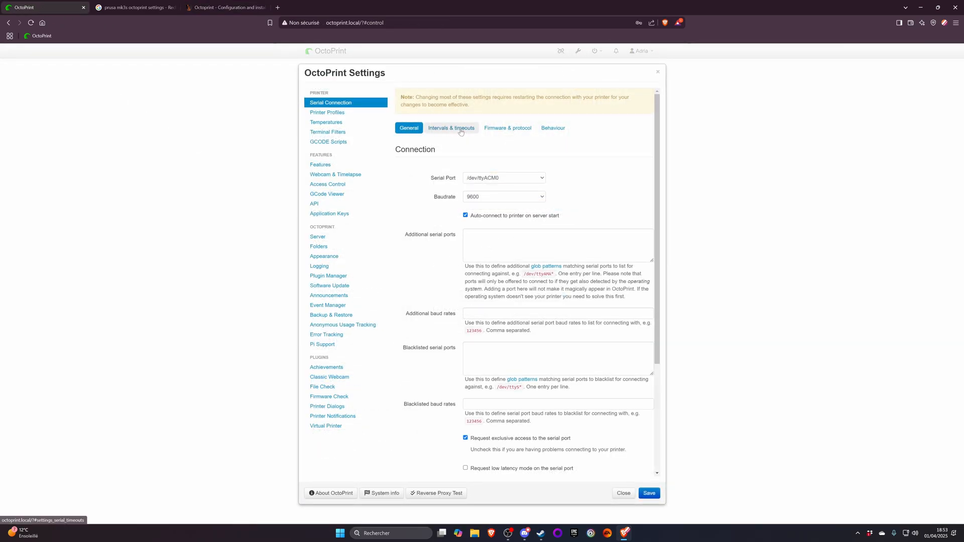
click(508, 128)
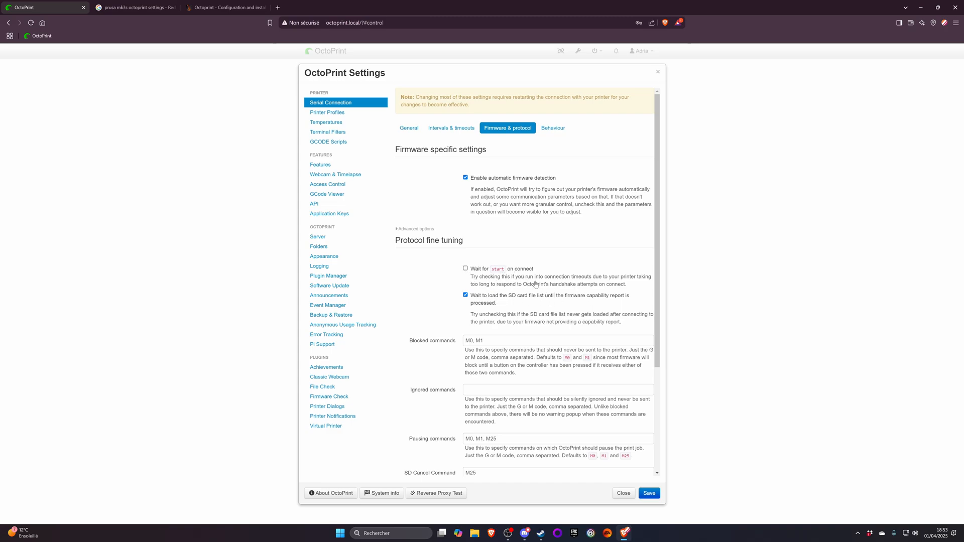
click(436, 129)
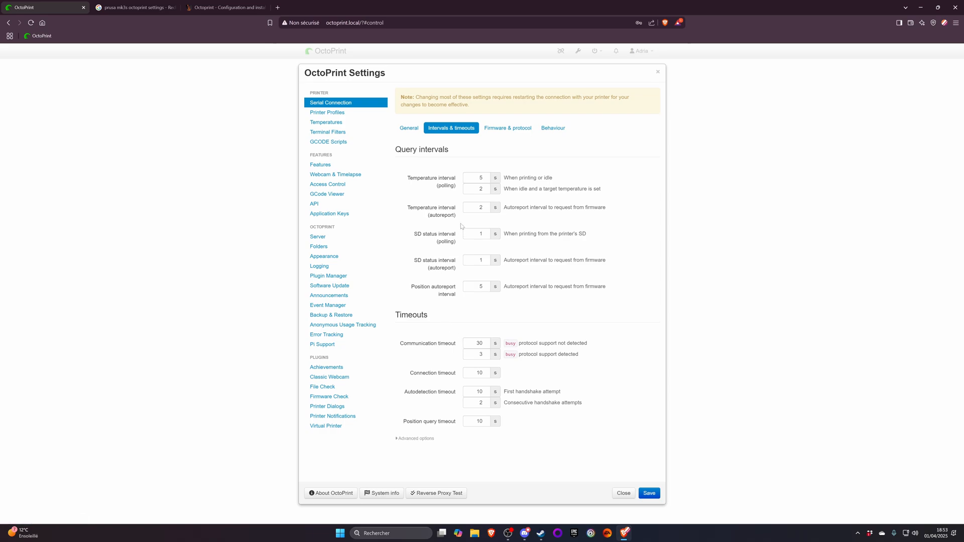
click(409, 129)
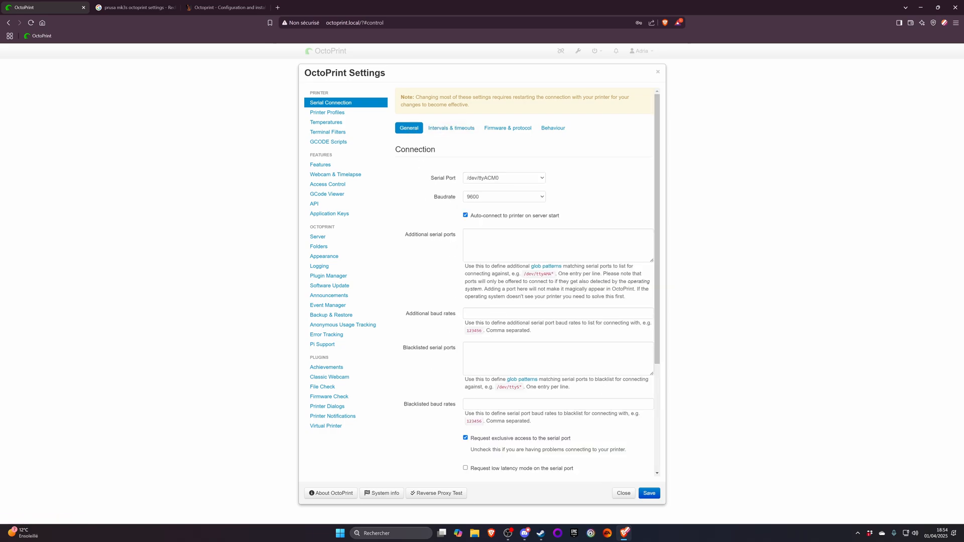
click(657, 72)
- Disconnect the printer, set the baudrate to AUTO, enable saving the connection settings and reconnect it
click(331, 73)
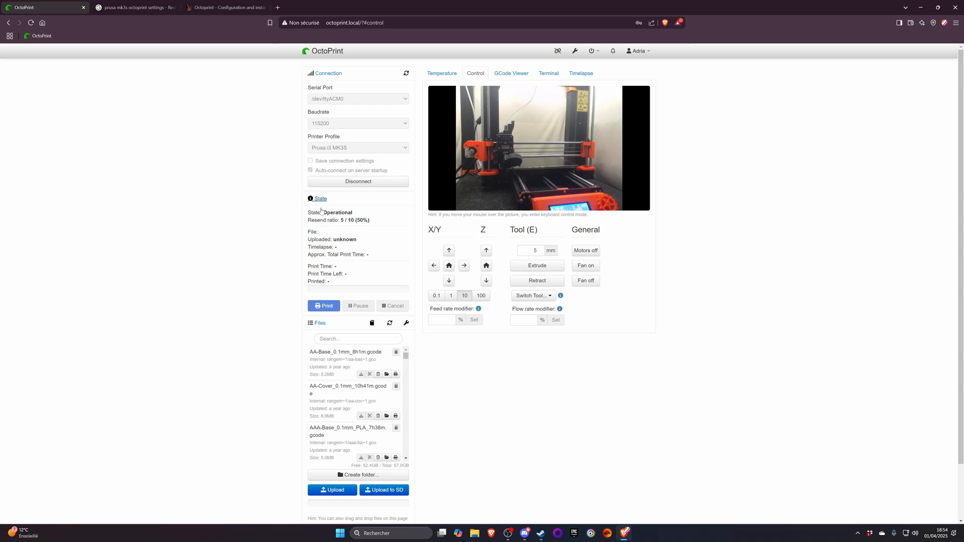
click(339, 184)
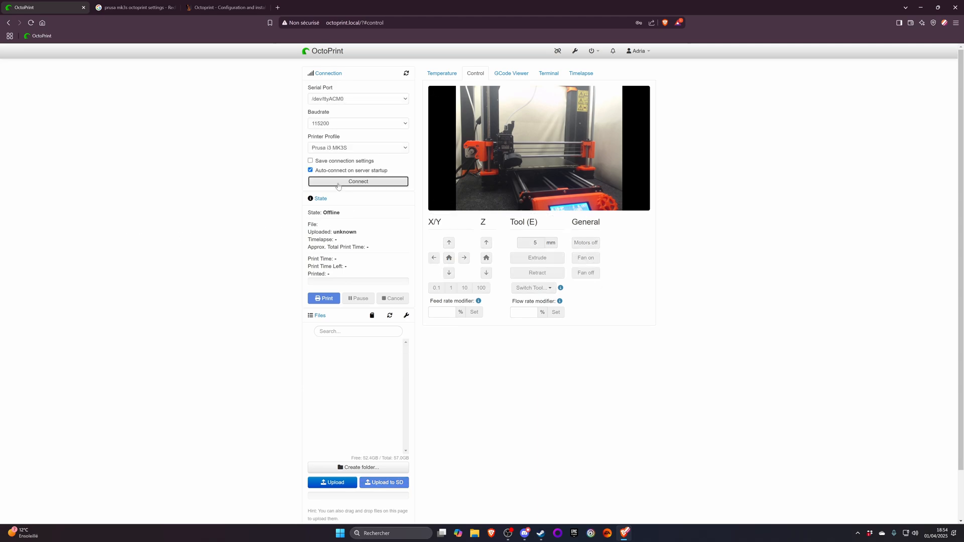
click(330, 161)
click(332, 124)
click(333, 132)
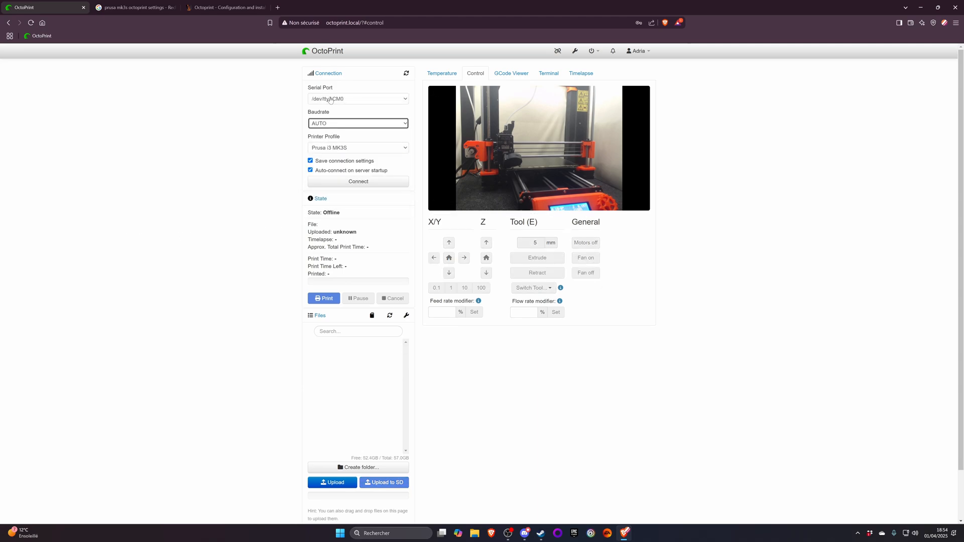
click(226, 8)
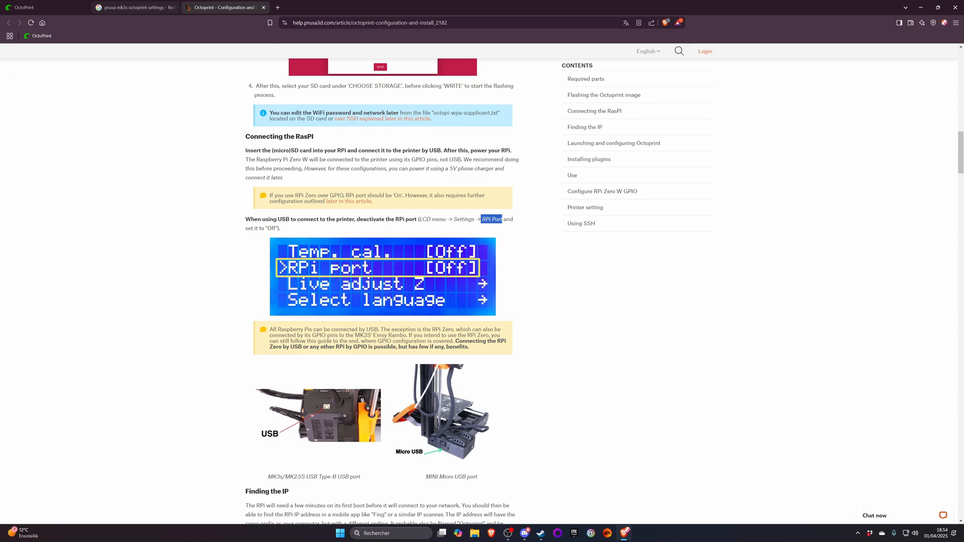
click(45, 7)
click(360, 182)
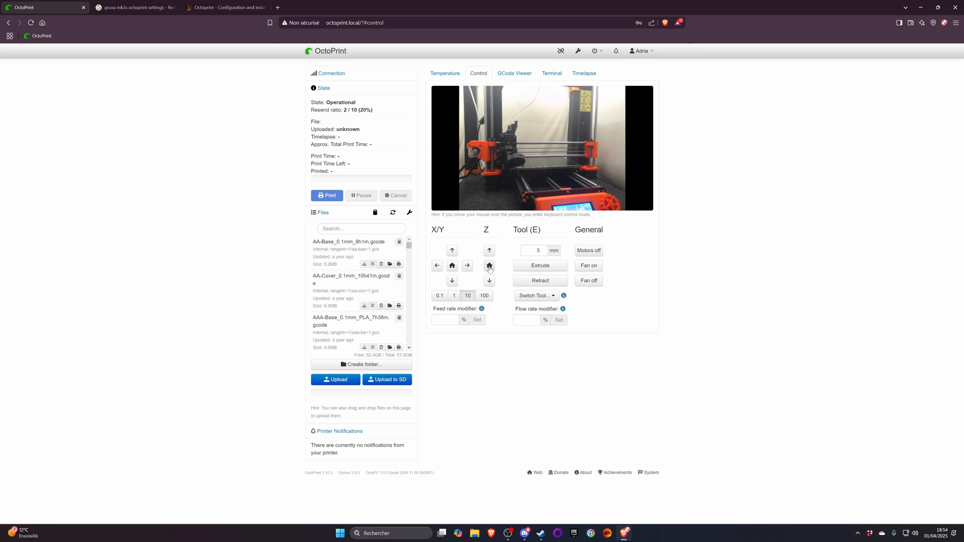
- Raise the Z axis by 10 mm and set the movement step size to 100 mm
mouse_move(516, 156)
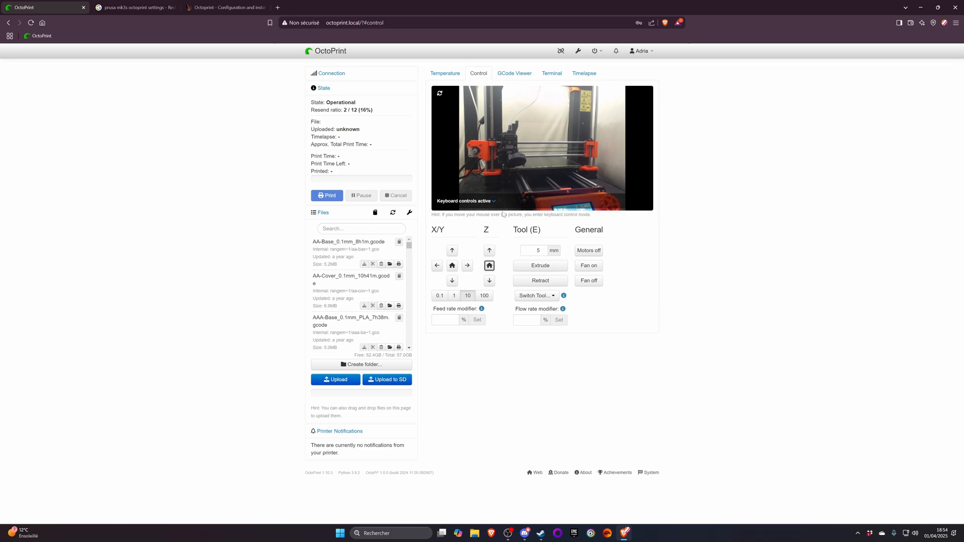
click(489, 251)
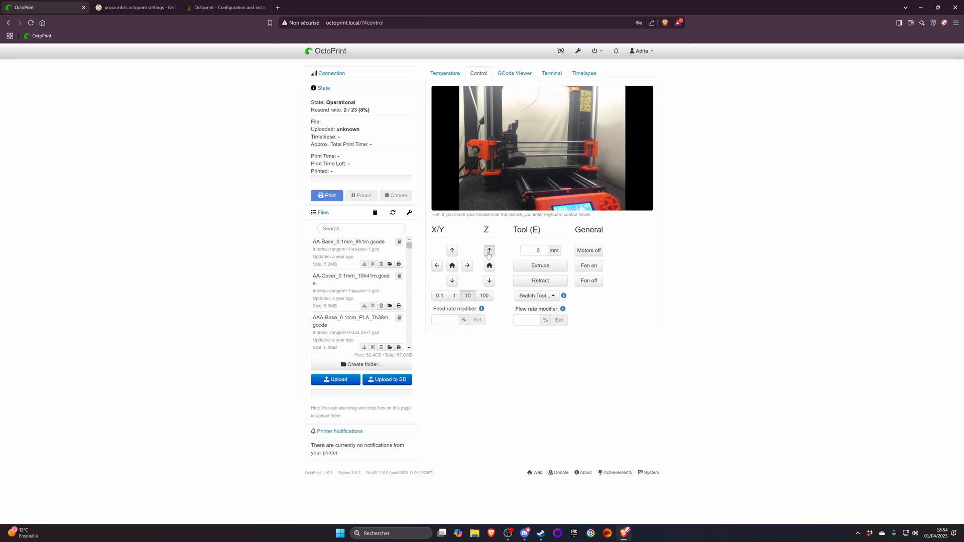
mouse_move(509, 174)
key(4)
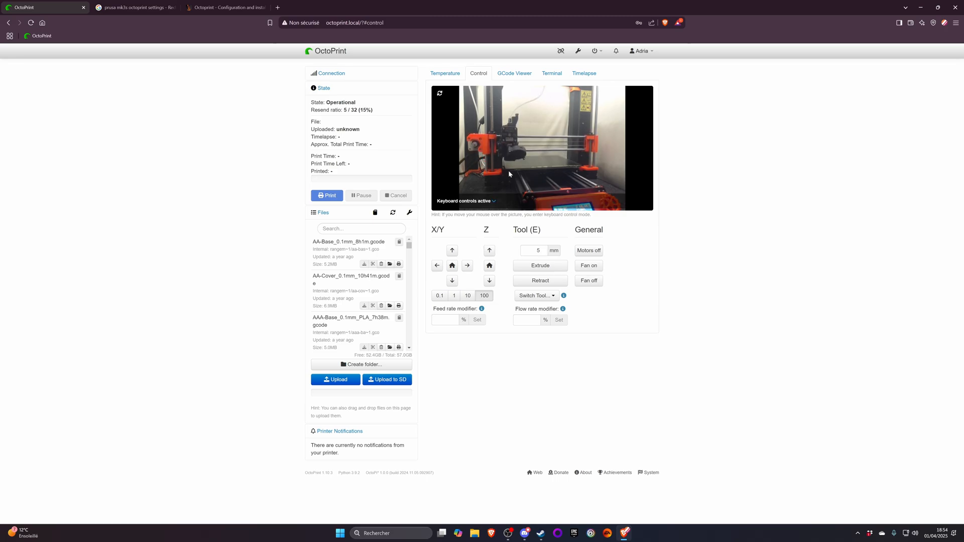
- Look through the available tools and switch the extruder to Tool 0
click(535, 296)
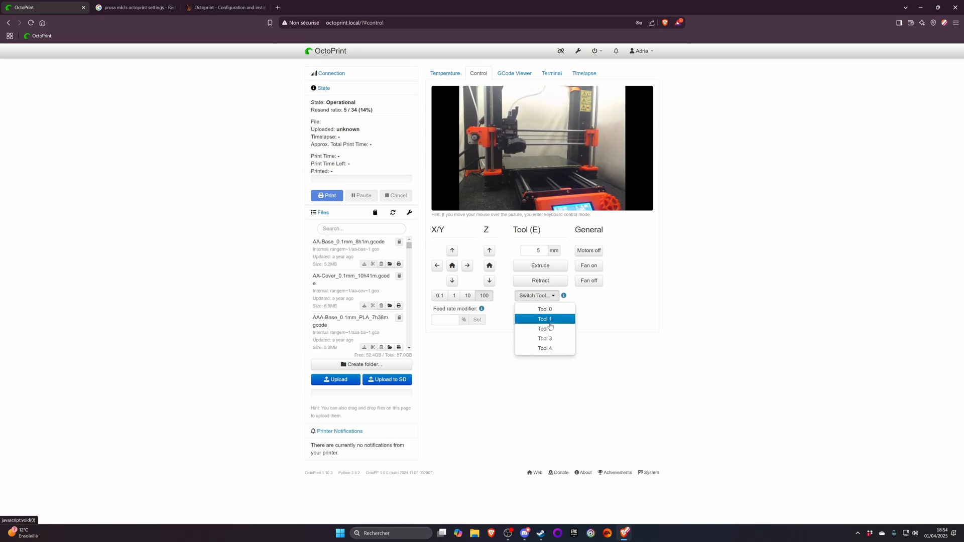
click(571, 389)
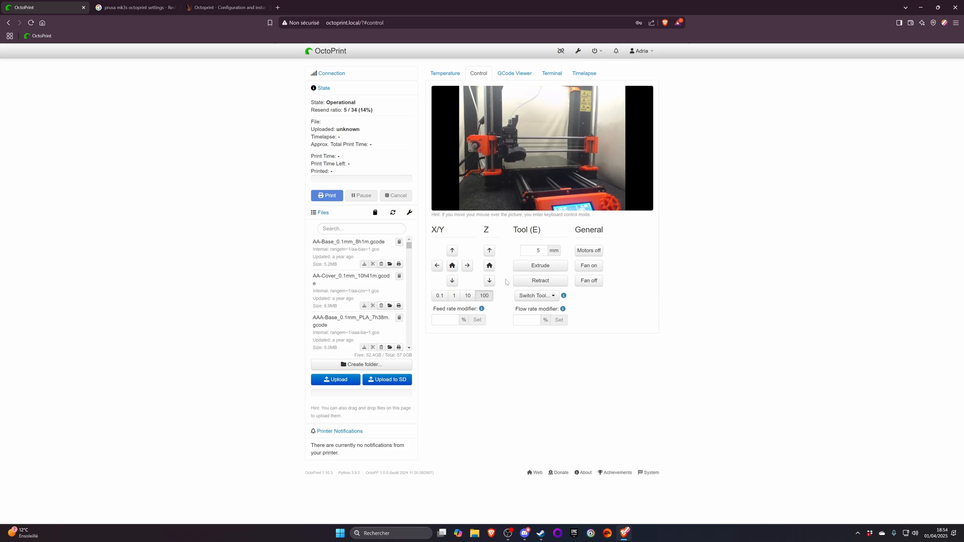
click(536, 295)
click(546, 310)
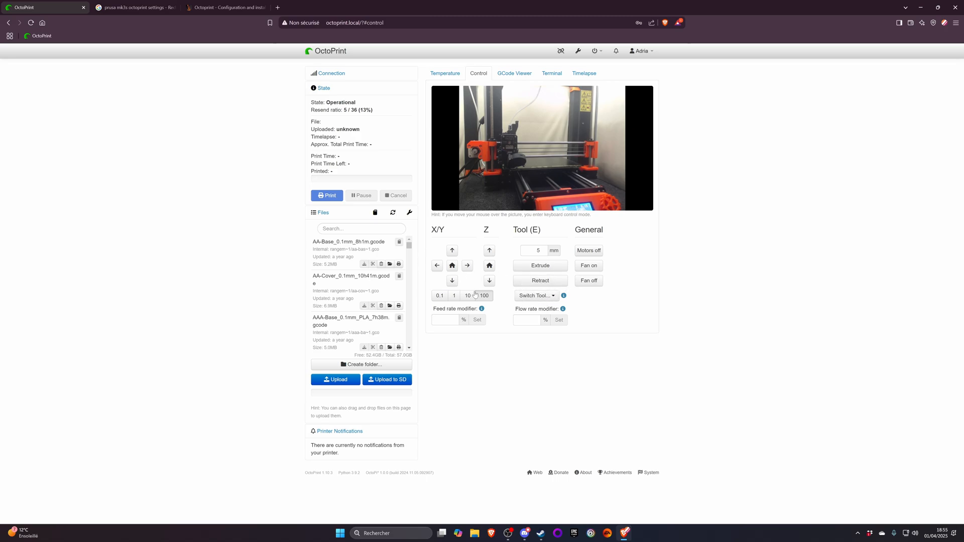
- Expand the overview of keyboard controls on the webcam picture
mouse_move(526, 108)
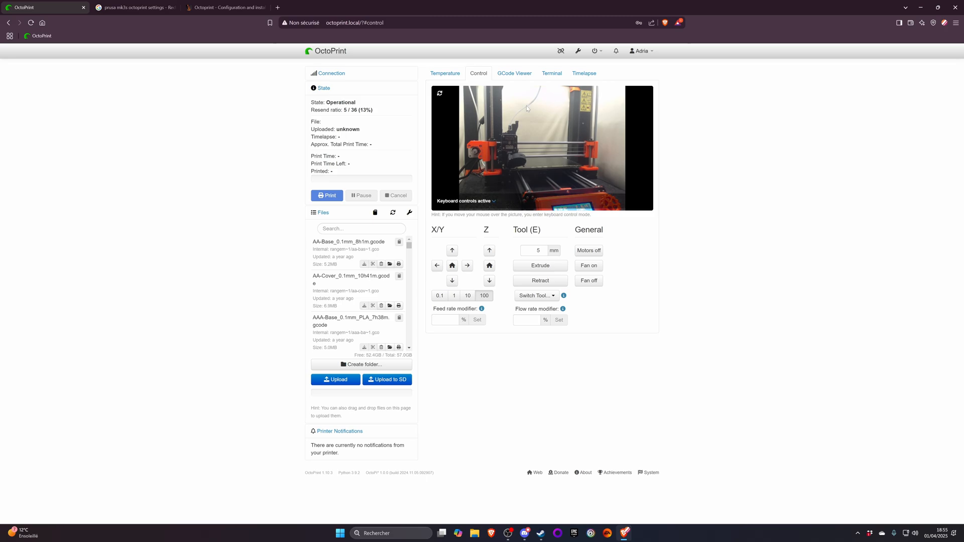
double_click(523, 127)
double_click(521, 128)
click(480, 146)
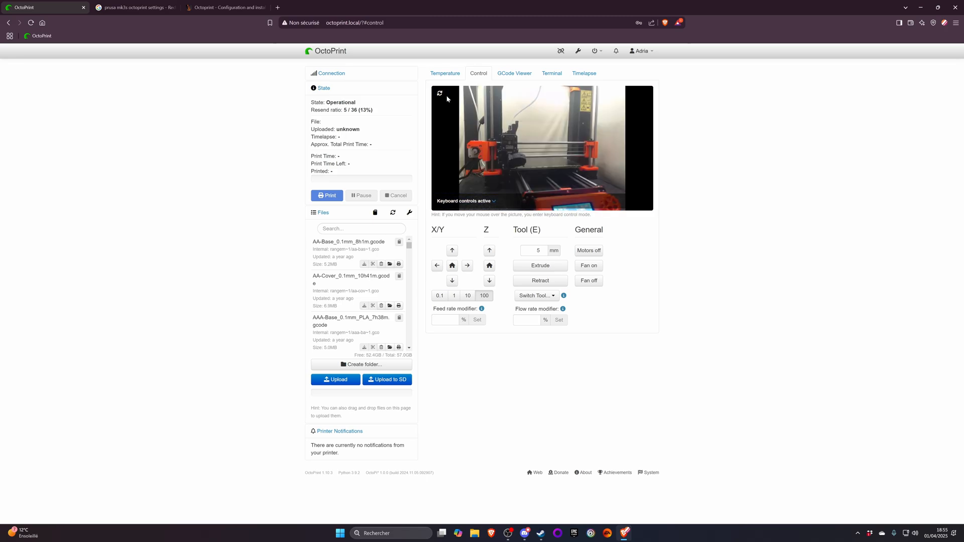
click(492, 202)
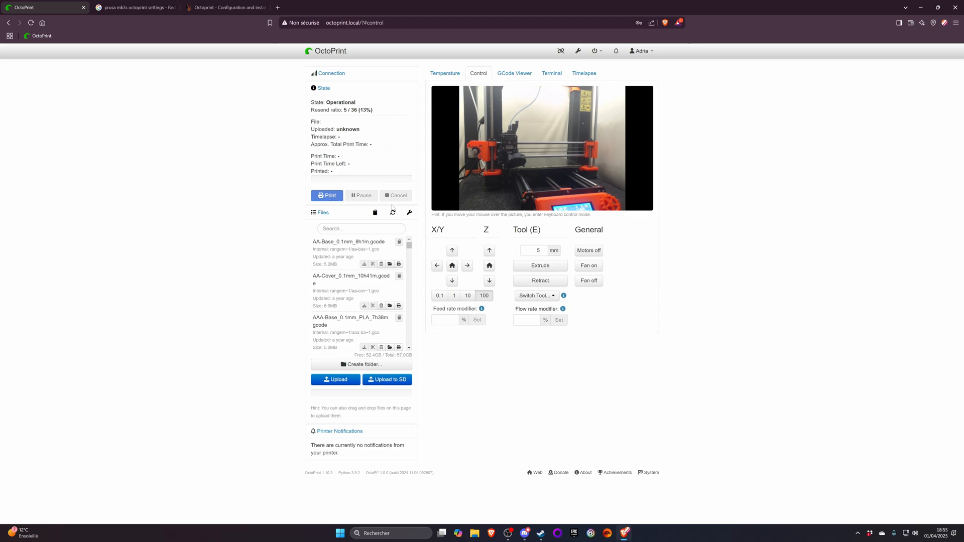
- Disconnect the printer and reconnect it on /dev/ttyACM0 at 115200 baud
click(329, 73)
click(365, 182)
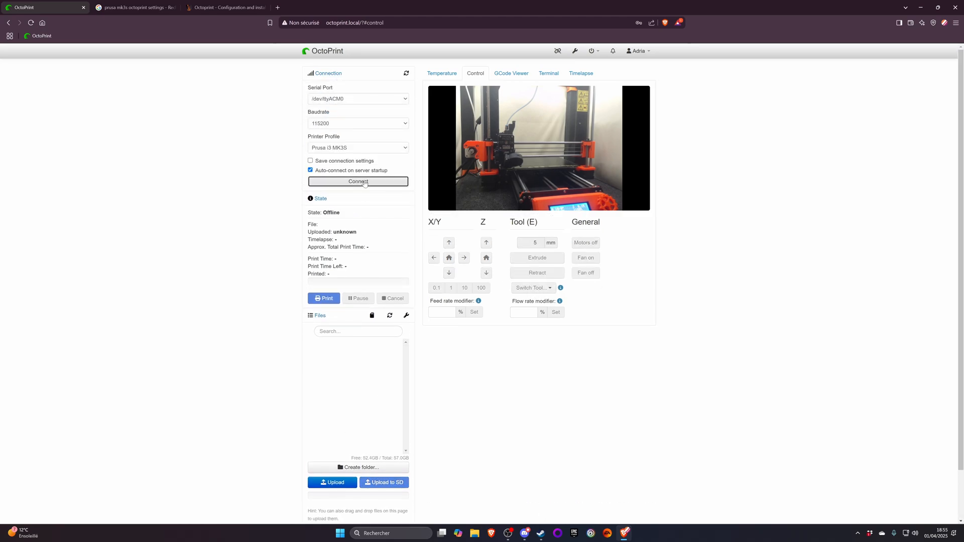
click(365, 181)
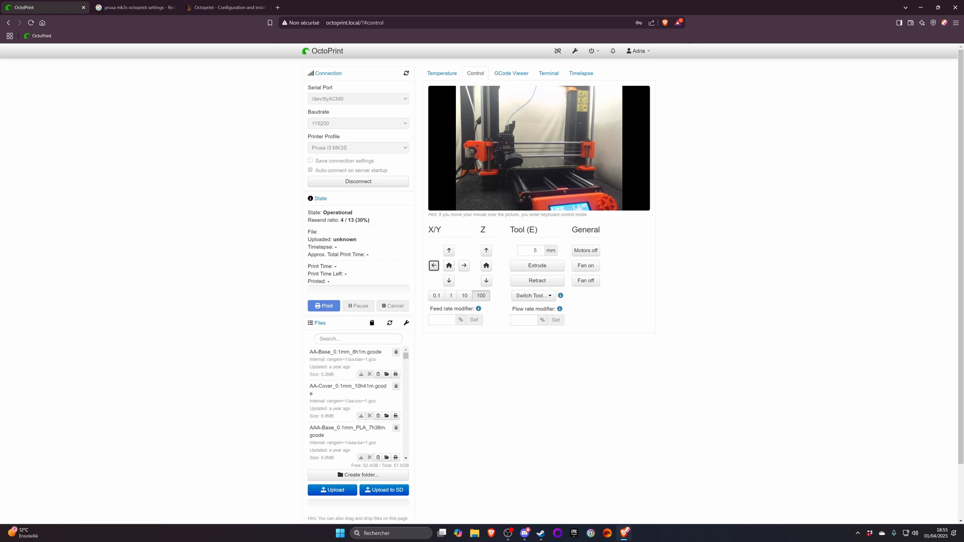
- Browse the list of G-code files and collapse the connection settings
scroll(352, 407, down, 5)
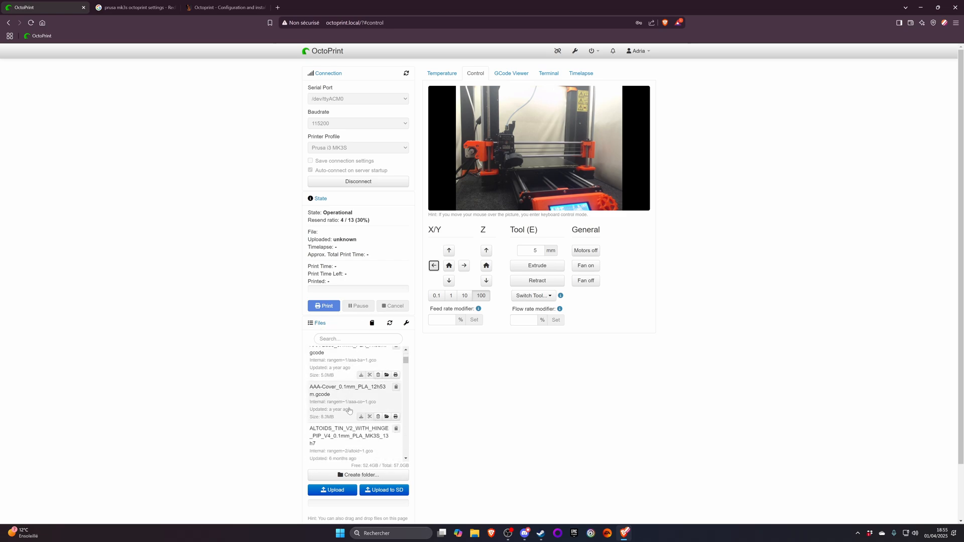
scroll(355, 408, up, 2)
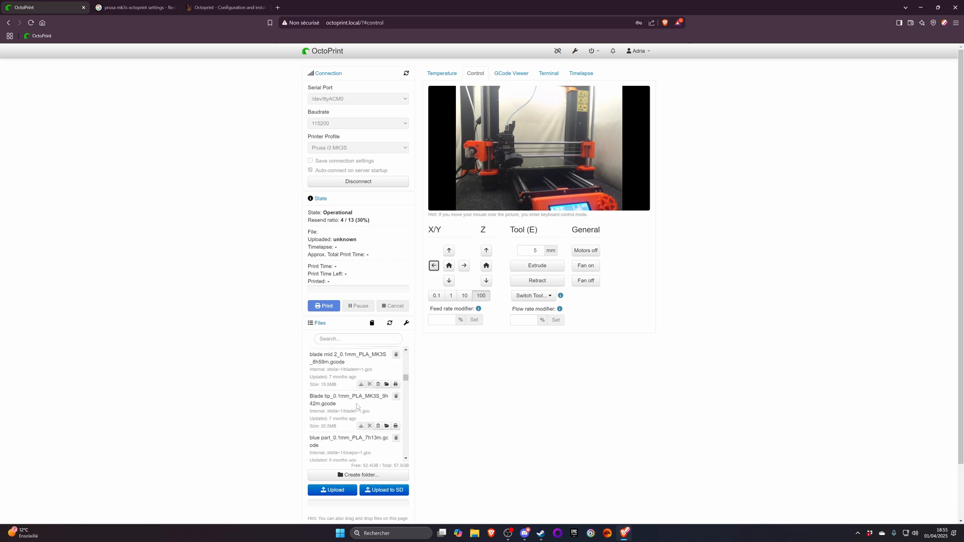
scroll(357, 401, up, 4)
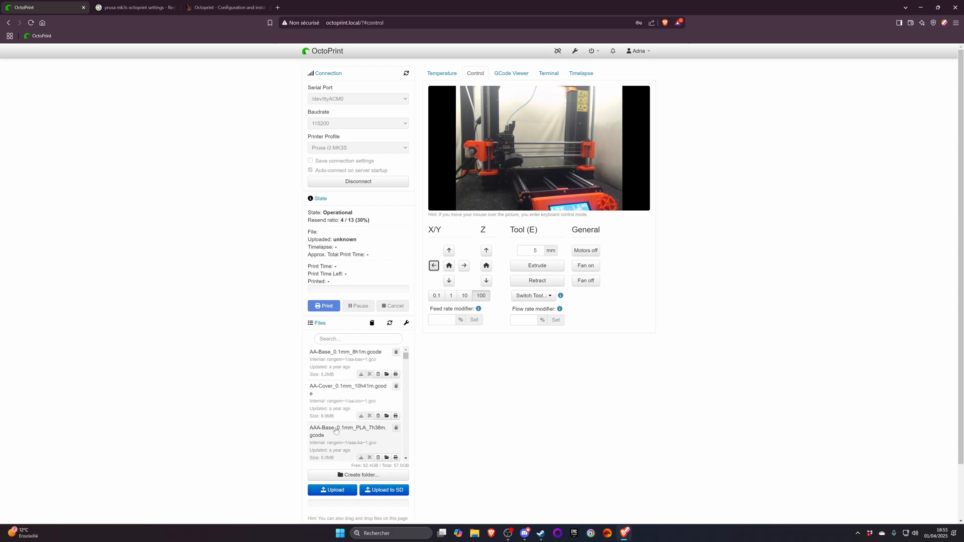
scroll(323, 367, down, 8)
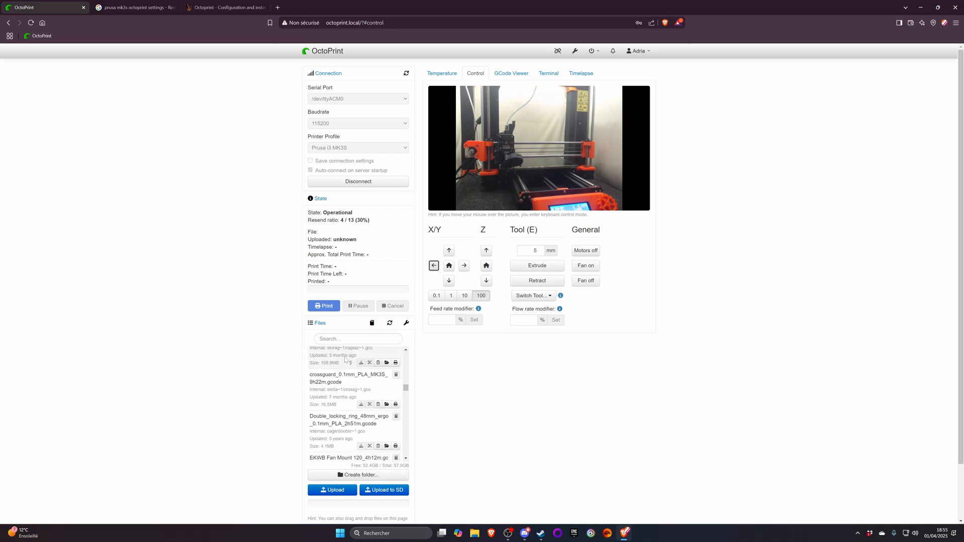
scroll(348, 366, up, 8)
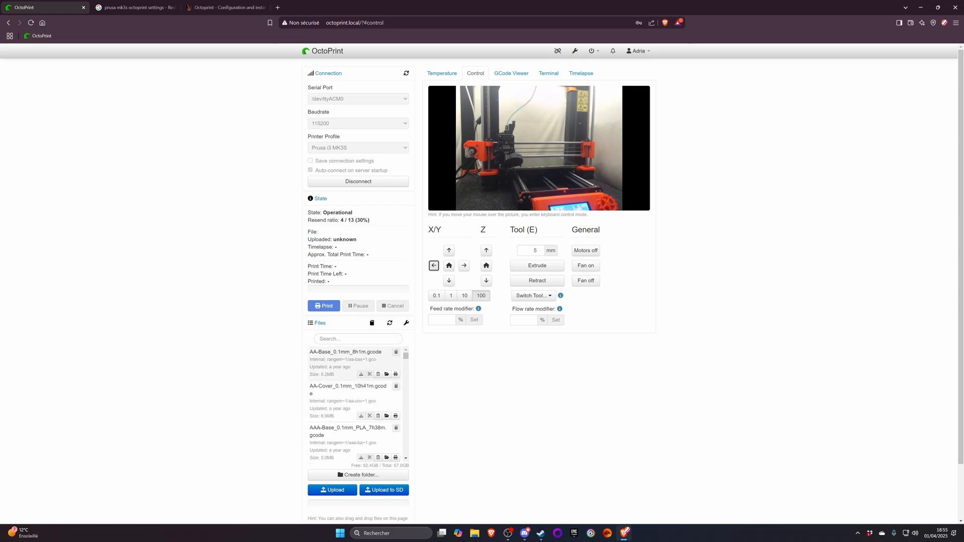
click(317, 77)
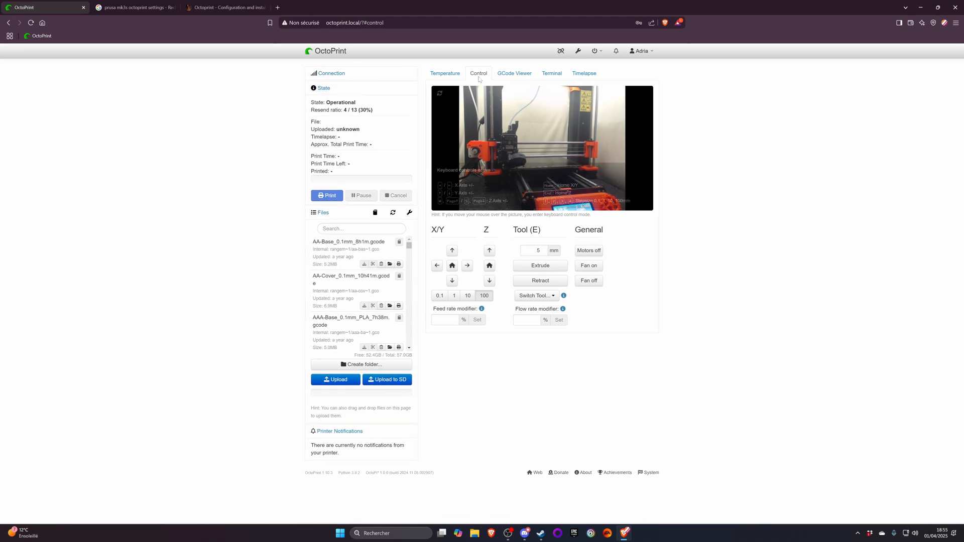
- Move the X axis 100 mm in the positive direction and switch off the fan and motors
mouse_move(533, 169)
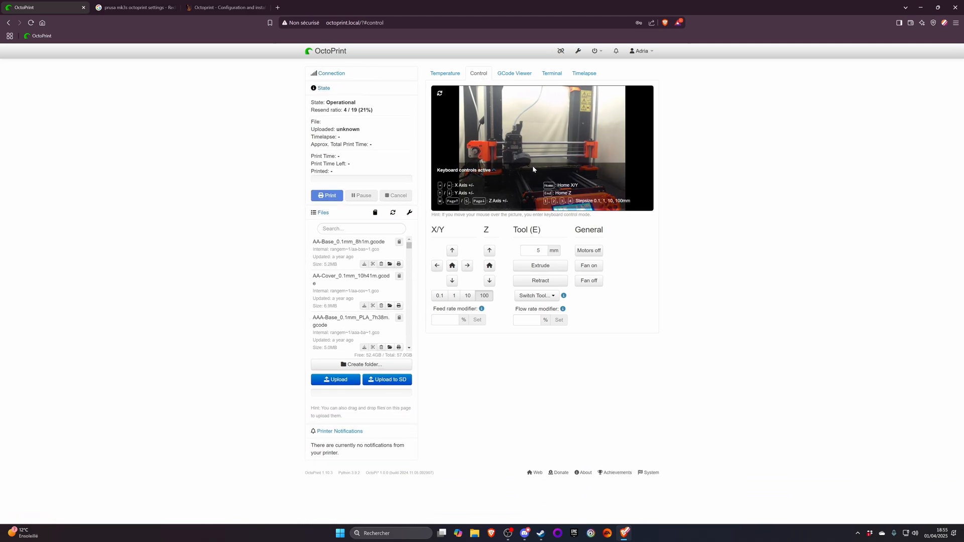
key(Right)
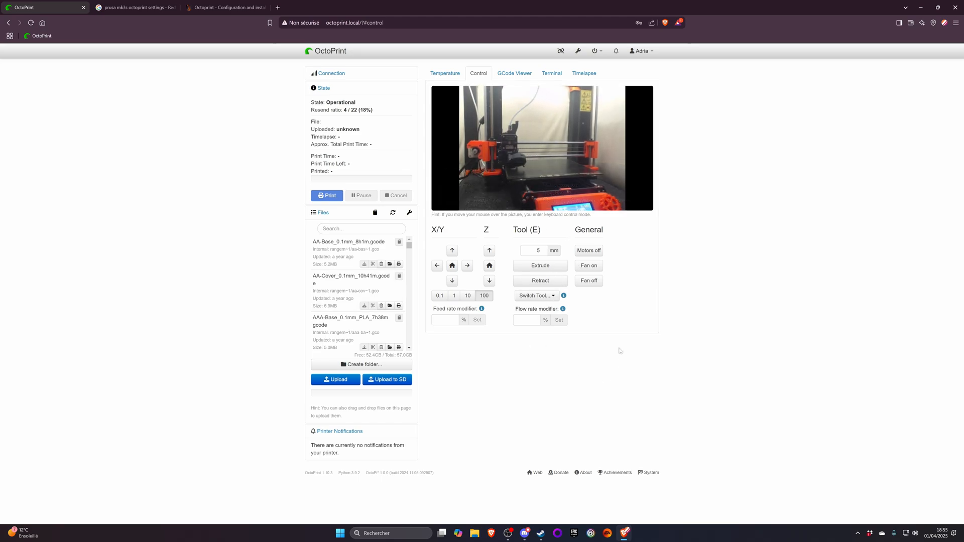
click(593, 281)
click(597, 251)
- Set the tool's target temperature to 250 °C and reset it to 0
click(445, 74)
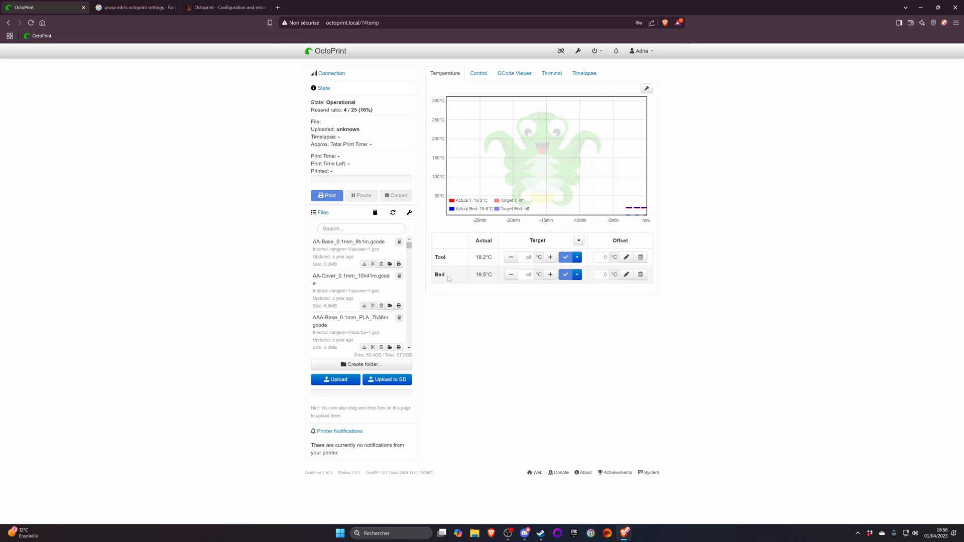
click(528, 257)
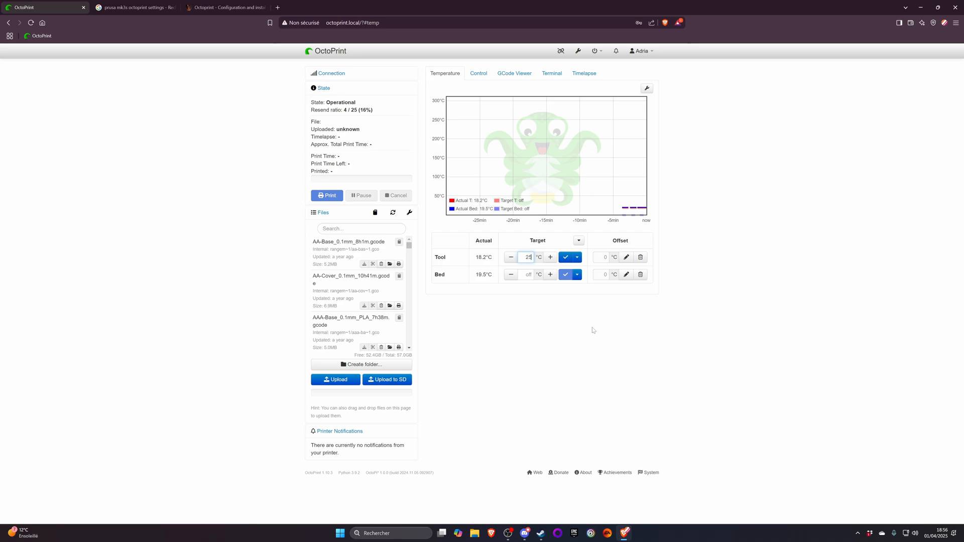
text(250)
key(Return)
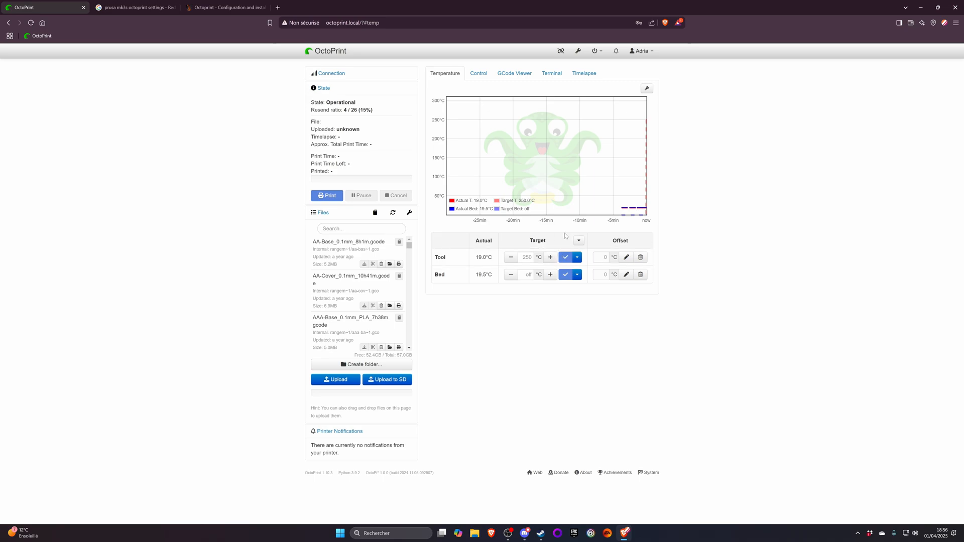
double_click(526, 257)
text(0)
key(Return)
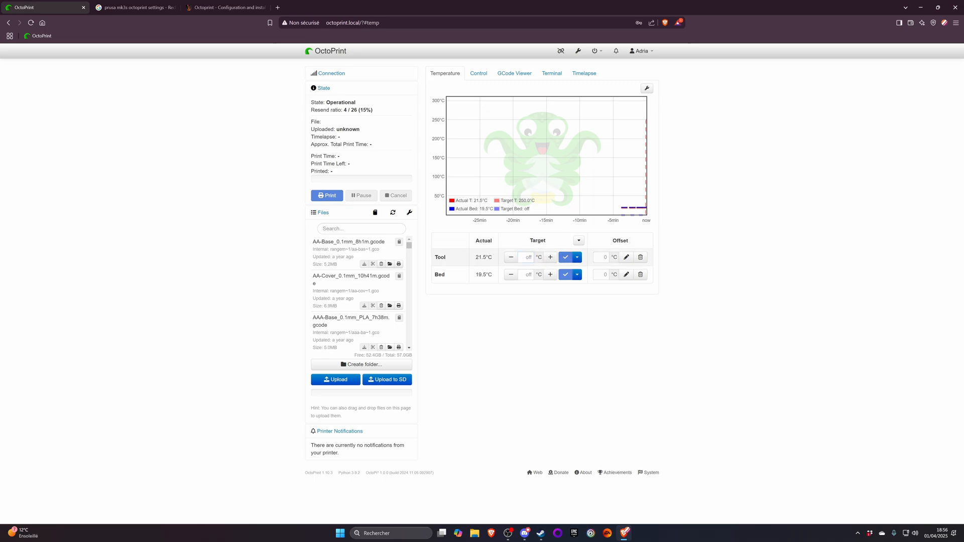
- Check the movement and temperature controls and examine the GCode Viewer
click(479, 73)
click(447, 74)
click(516, 73)
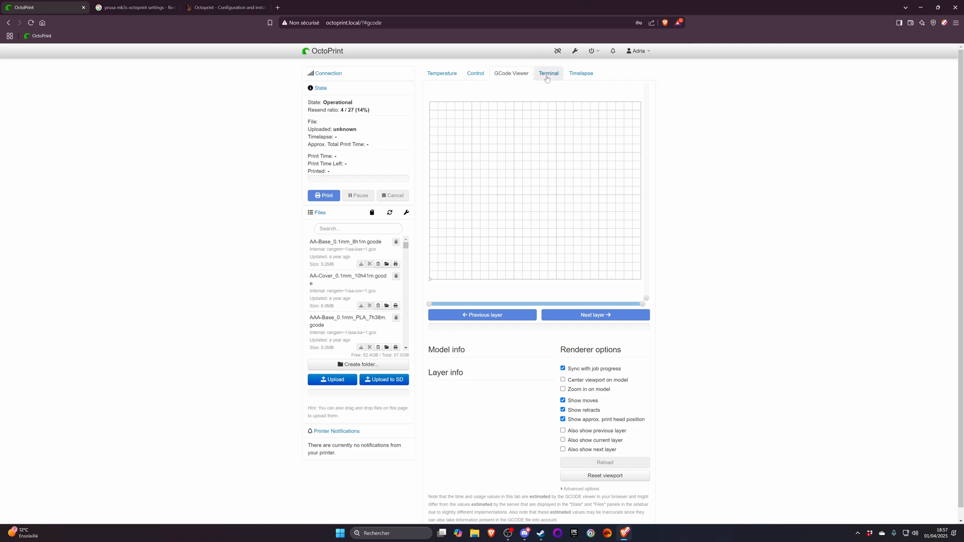
- Suppress temperature, SD status, position, wait and processing messages in the terminal and expand its advanced options
click(549, 74)
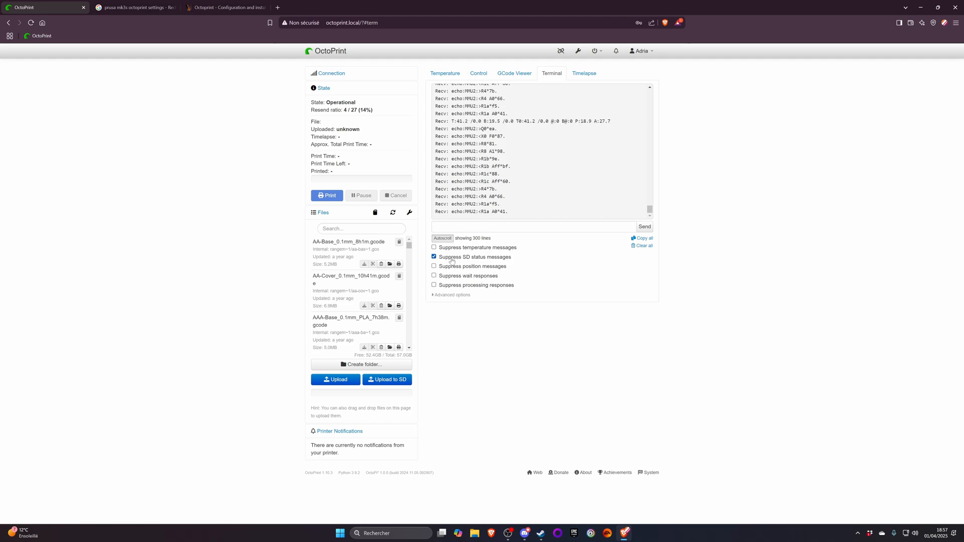
click(451, 276)
click(453, 266)
click(456, 286)
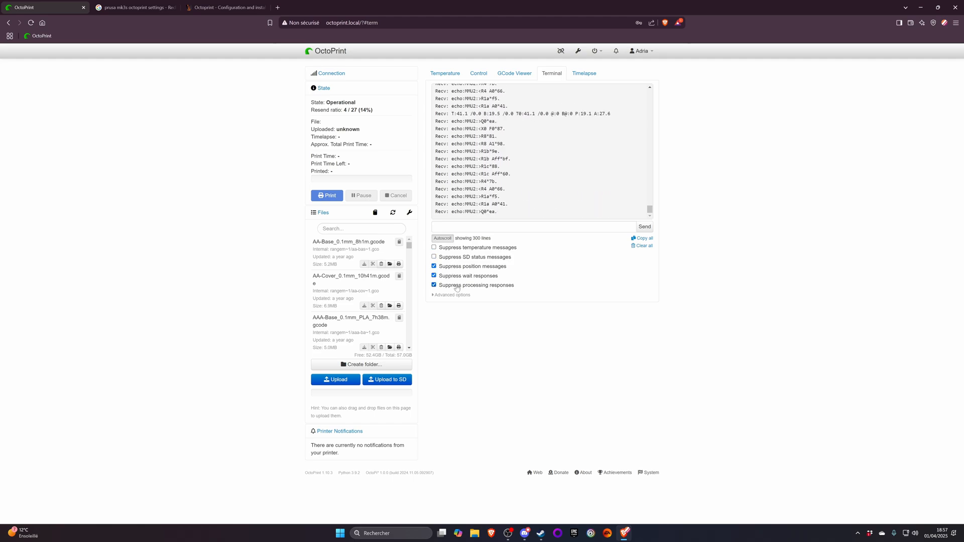
click(459, 258)
click(466, 248)
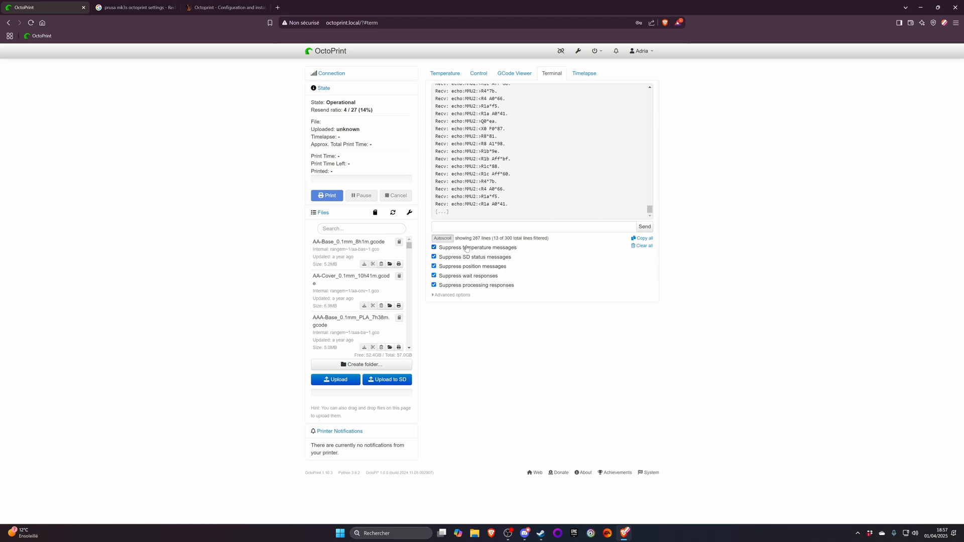
click(454, 296)
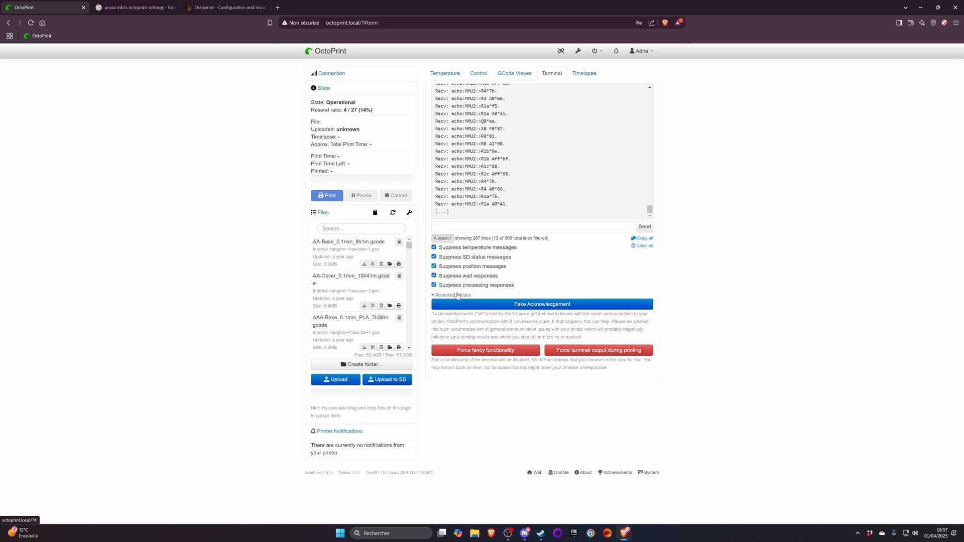
- Collapse the terminal's advanced options, then examine the Timed and On Z Change timelapse modes and set the mode back to Off
click(455, 295)
click(584, 74)
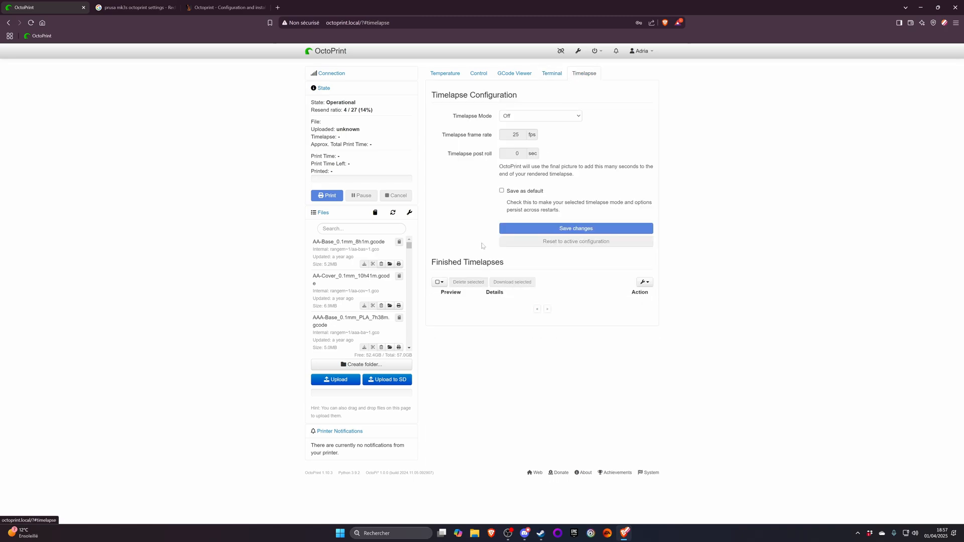
click(540, 116)
click(511, 134)
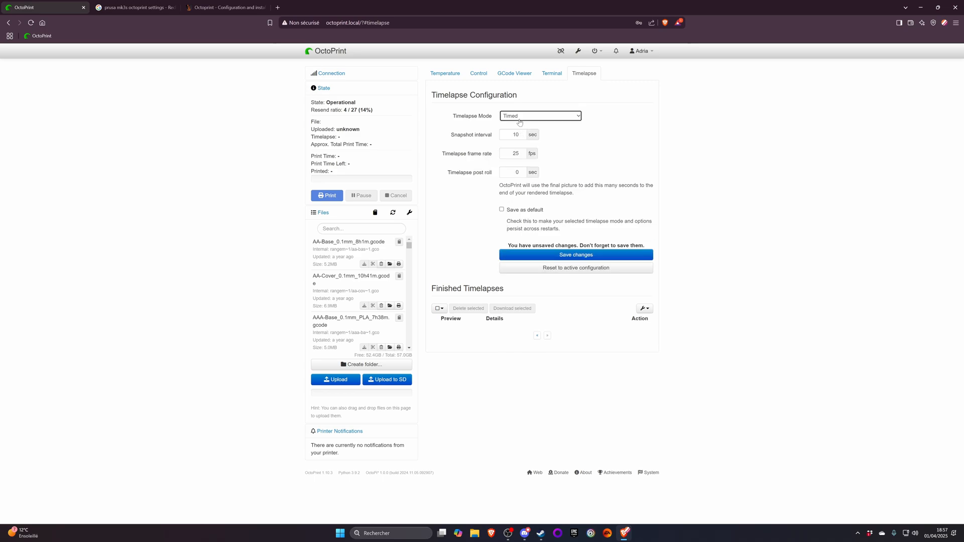
click(520, 116)
click(520, 145)
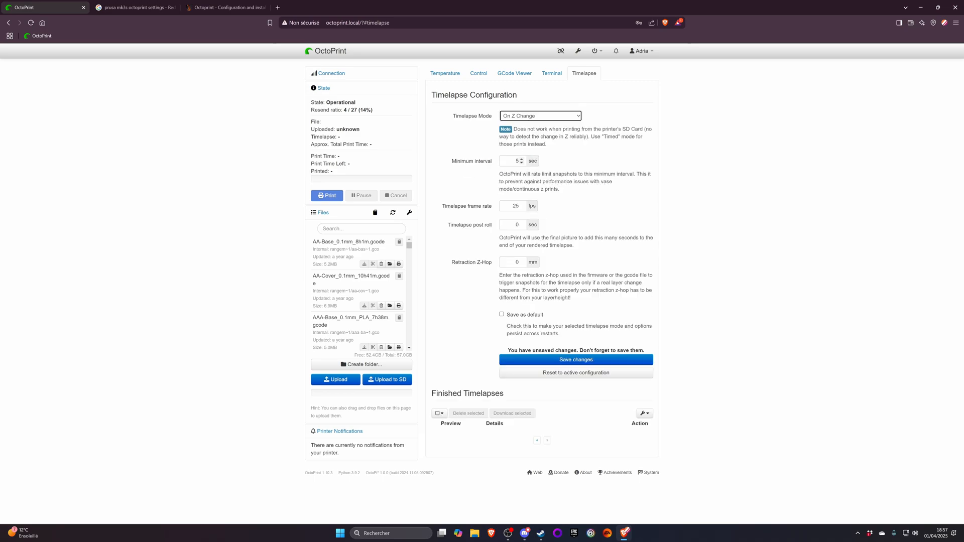
click(526, 117)
click(525, 125)
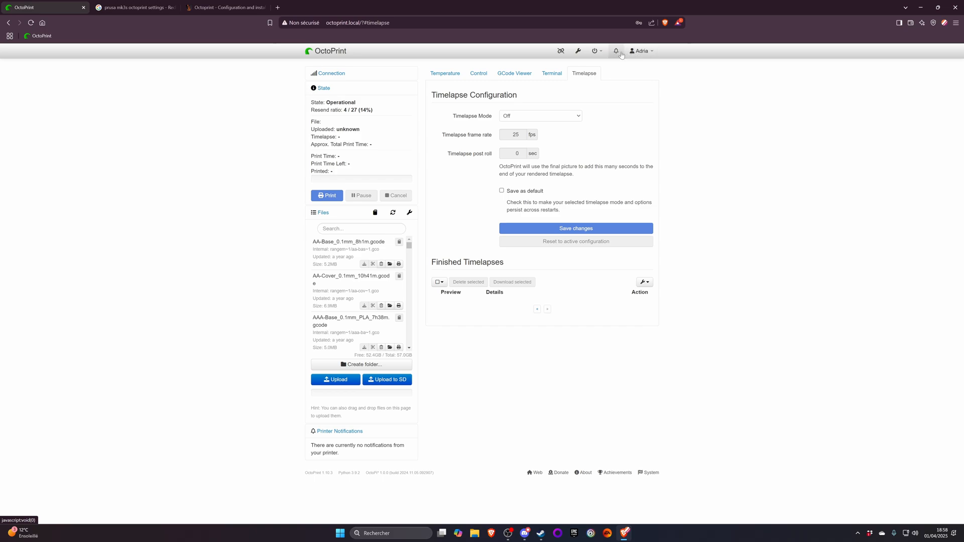
- Open the Appearance settings, try the orange interface color and set it to violet
click(578, 50)
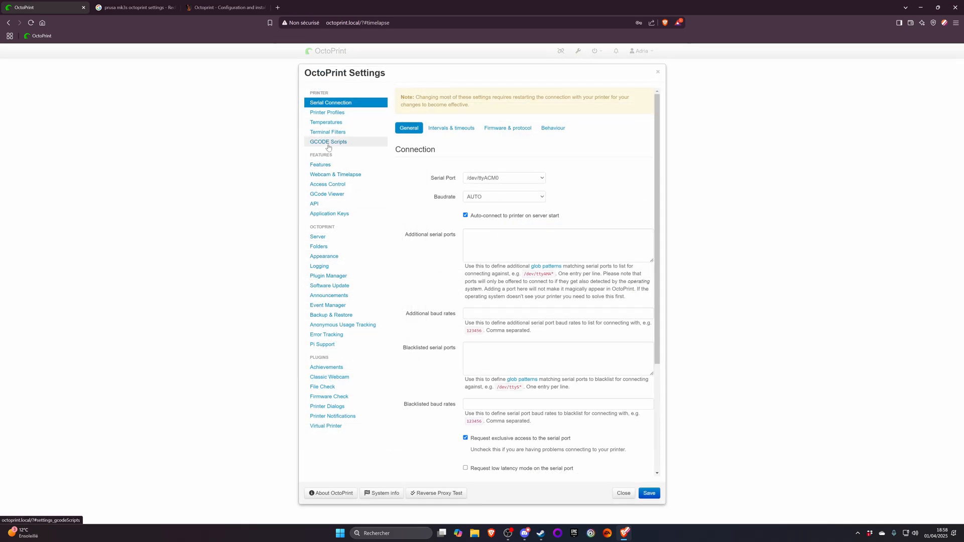
click(332, 256)
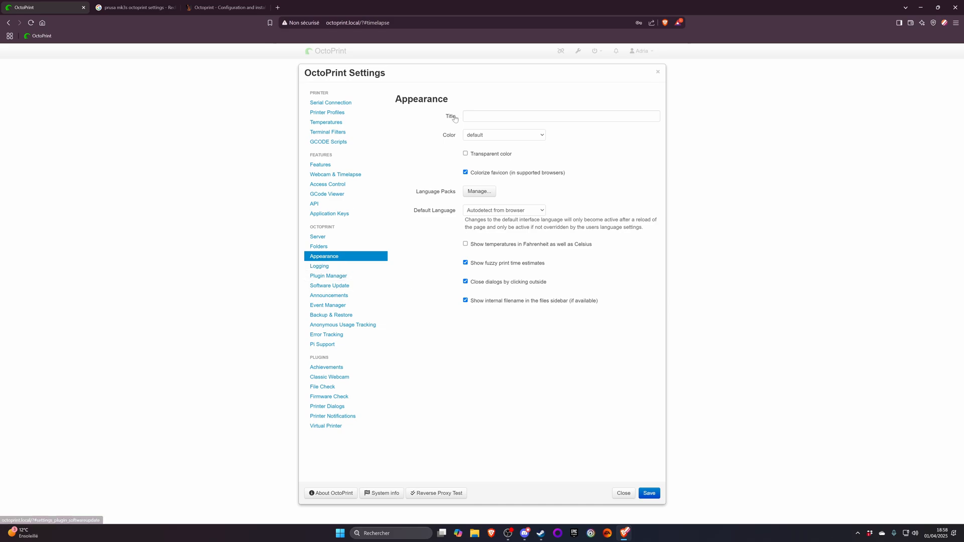
click(482, 135)
click(474, 200)
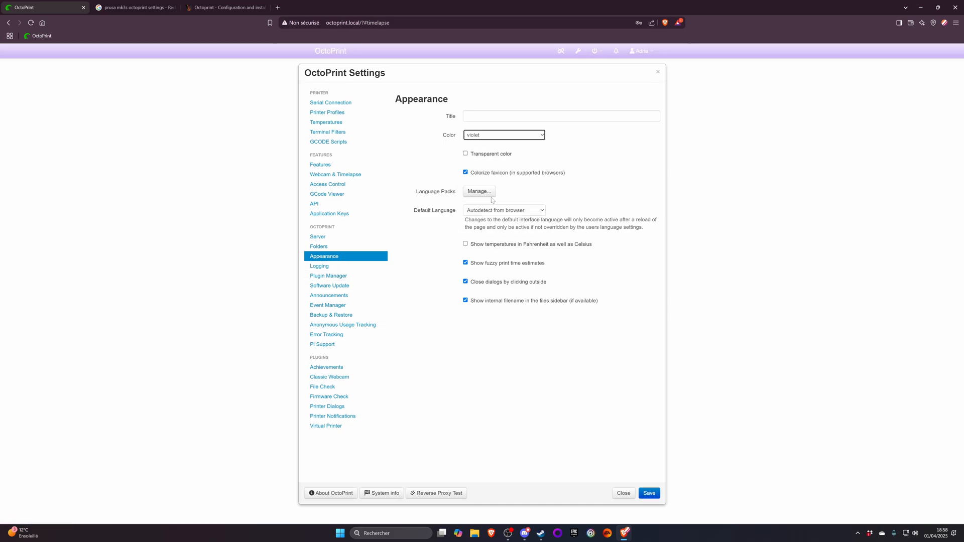
click(493, 136)
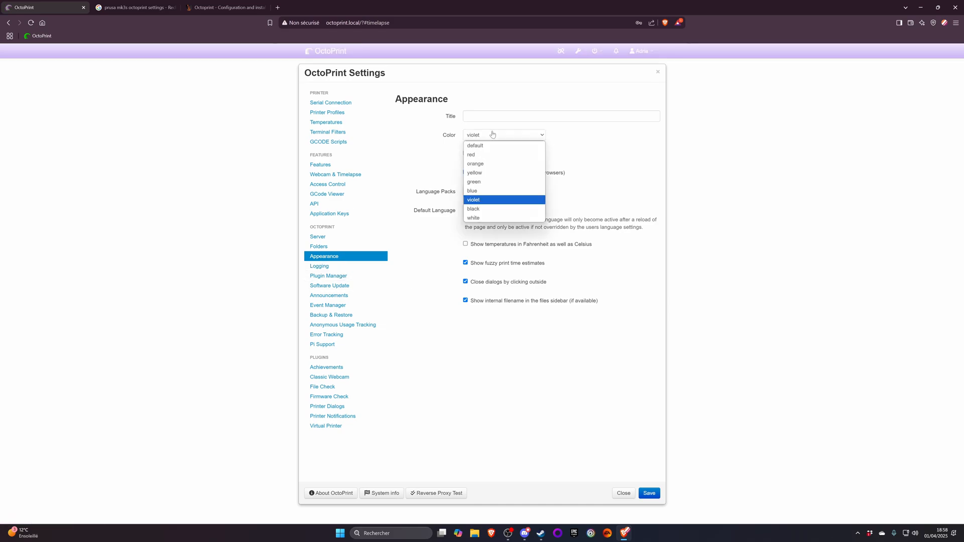
click(483, 161)
click(484, 136)
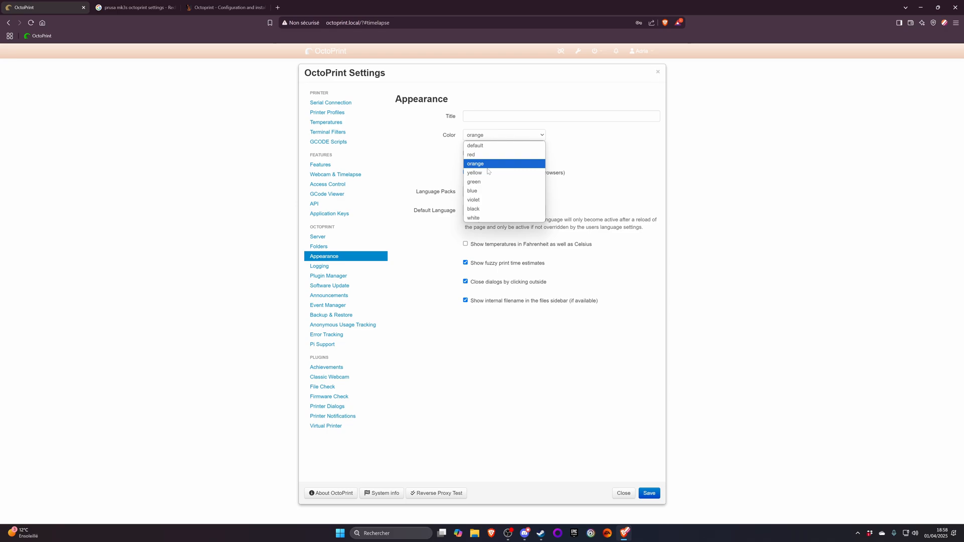
click(492, 200)
- Set the interface title to Prusa and its color to orange, and save the appearance settings
click(485, 117)
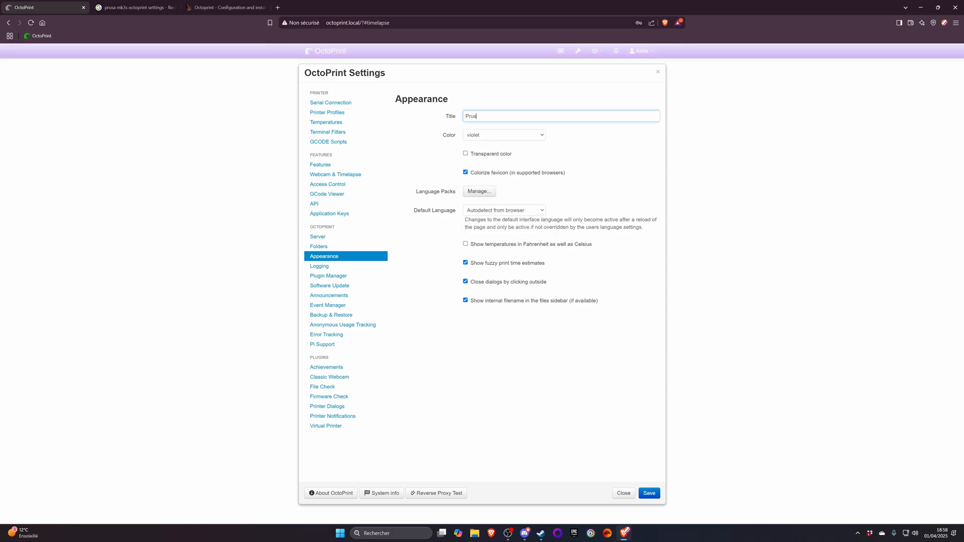
text(Prusa)
click(649, 493)
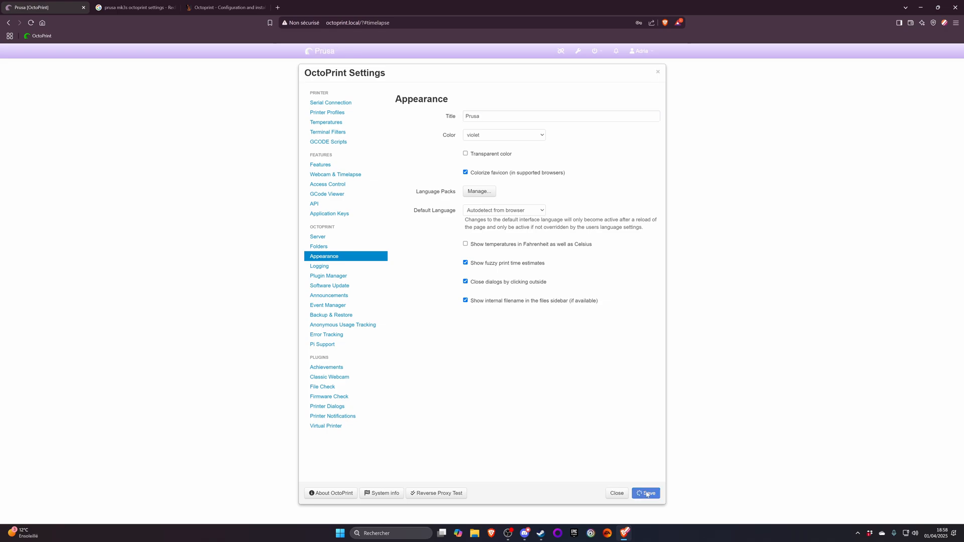
click(578, 51)
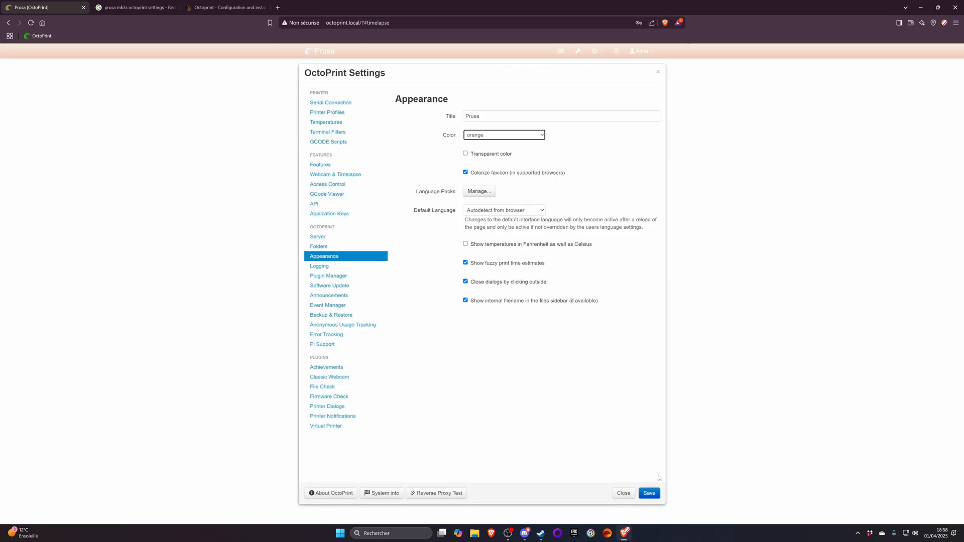
click(649, 493)
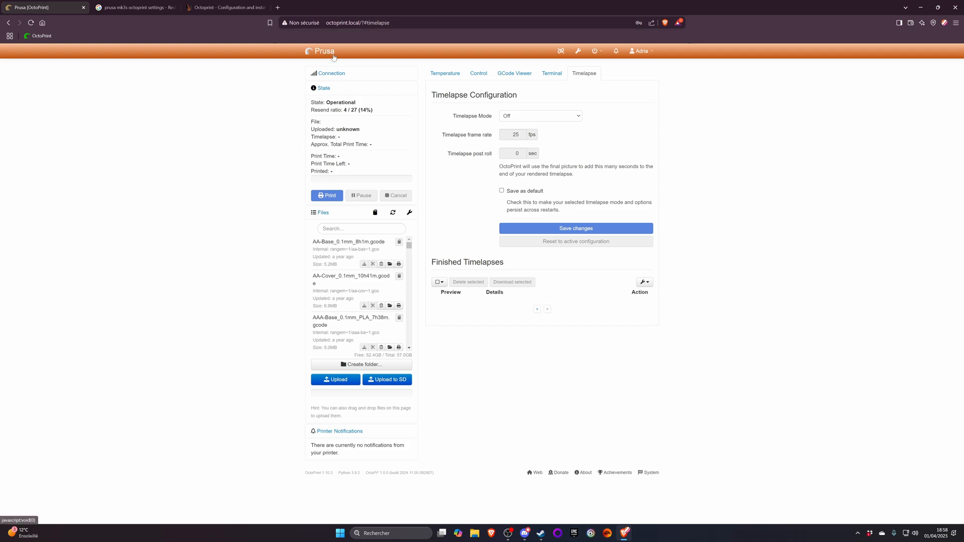
- Open the community wiki page on OctoPrint language packs from the Appearance settings and find the available packs
click(578, 51)
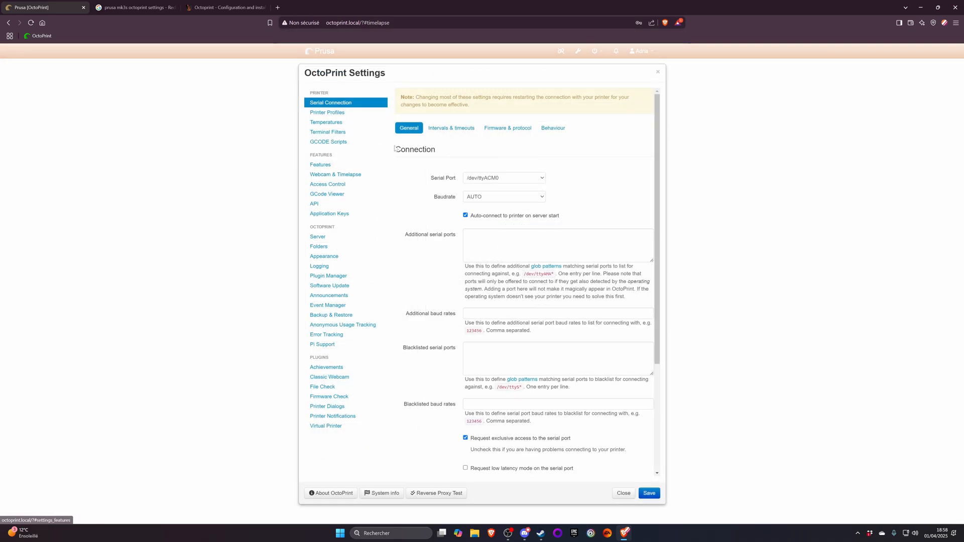
click(314, 257)
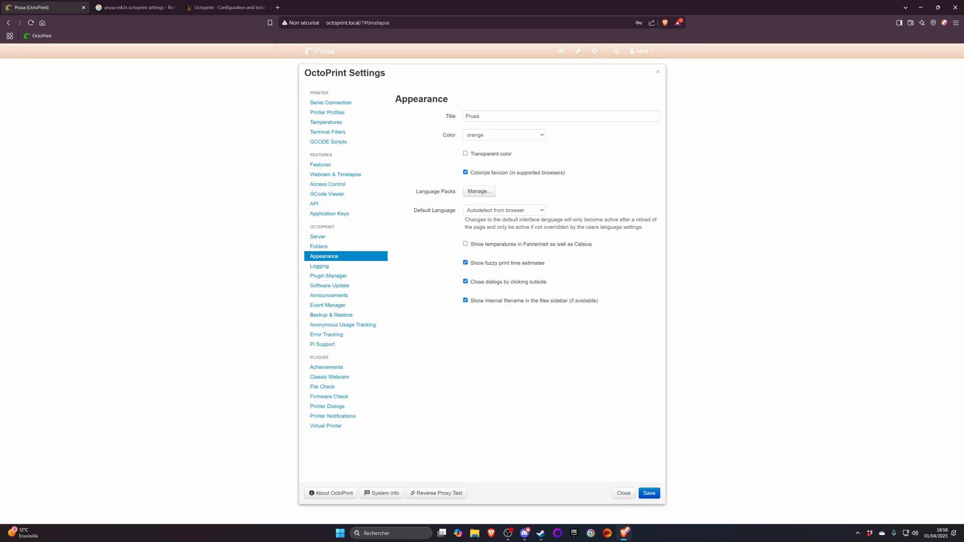
click(469, 193)
click(488, 199)
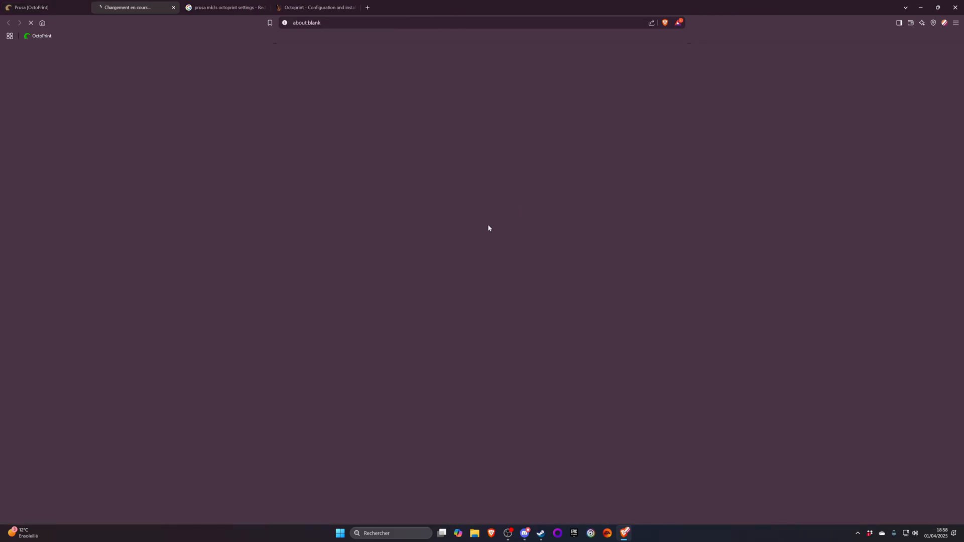
scroll(390, 127, down, 20)
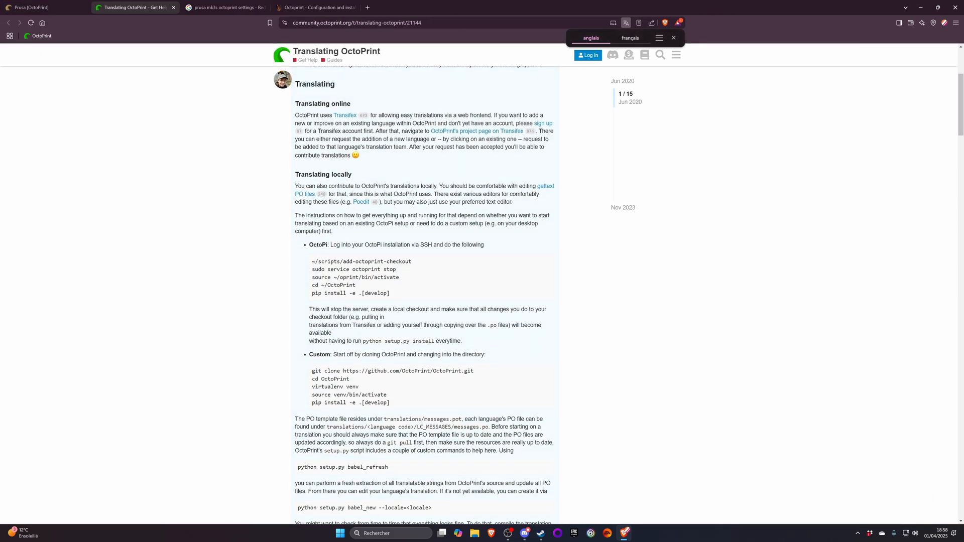
scroll(392, 123, up, 6)
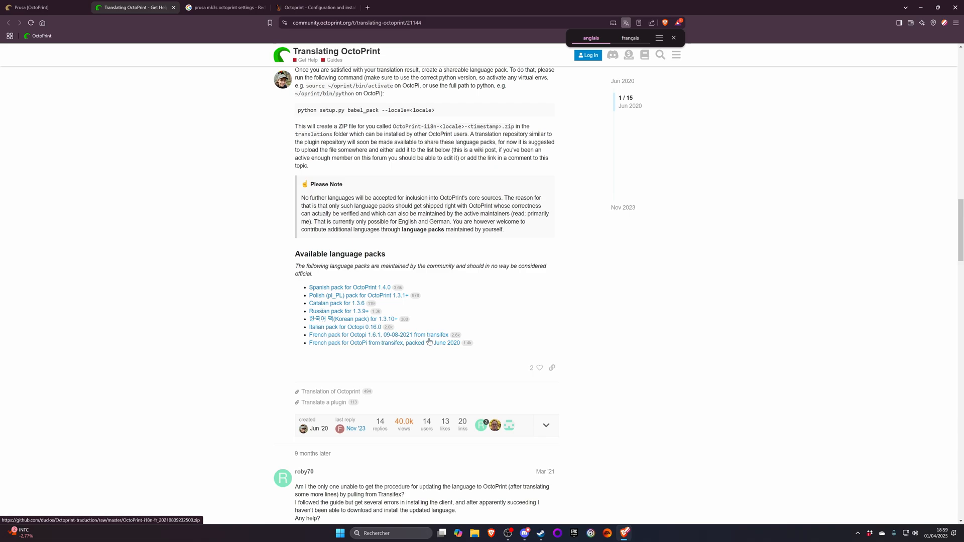
- Download the French pack for Octopi 1.6.1 (09-08-2021) to the Téléchargements folder
click(353, 337)
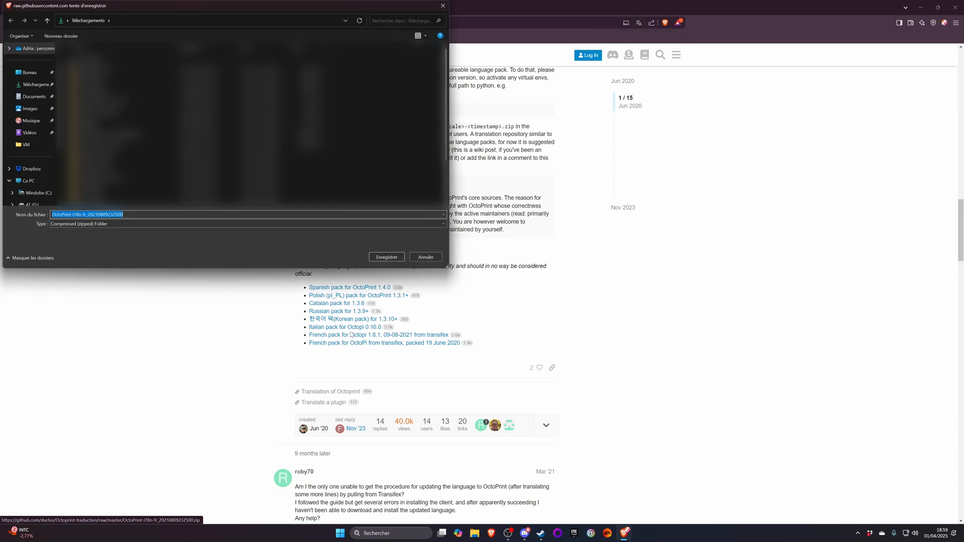
click(34, 87)
click(386, 257)
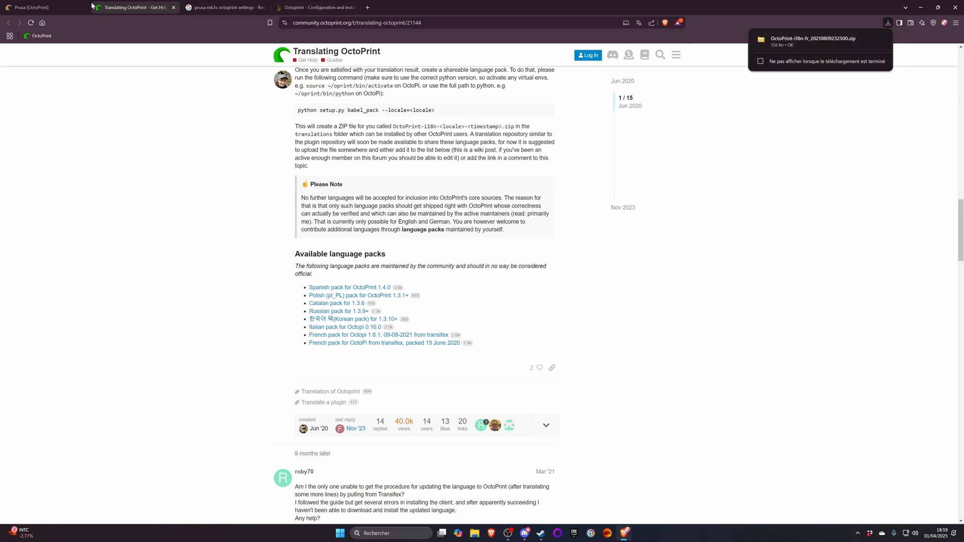
click(31, 8)
click(397, 358)
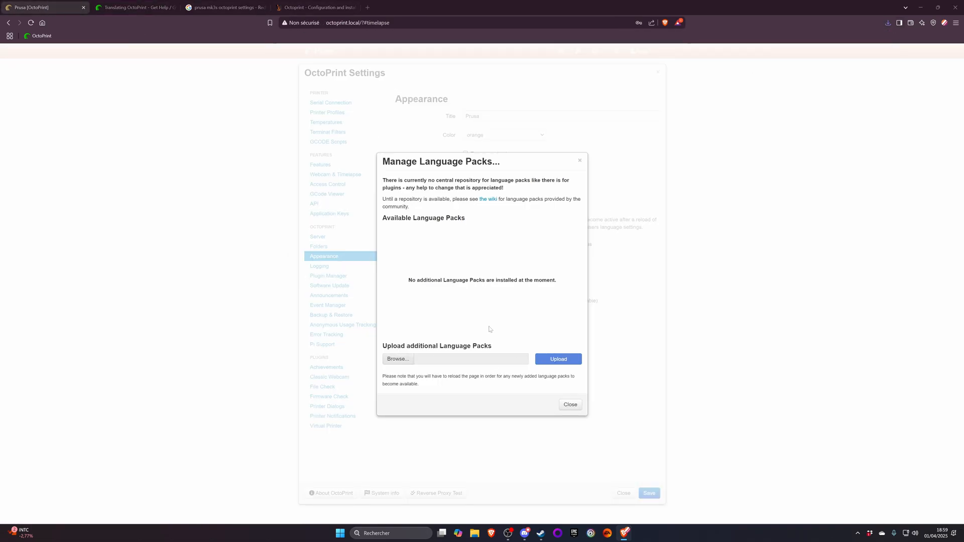
click(34, 110)
double_click(90, 70)
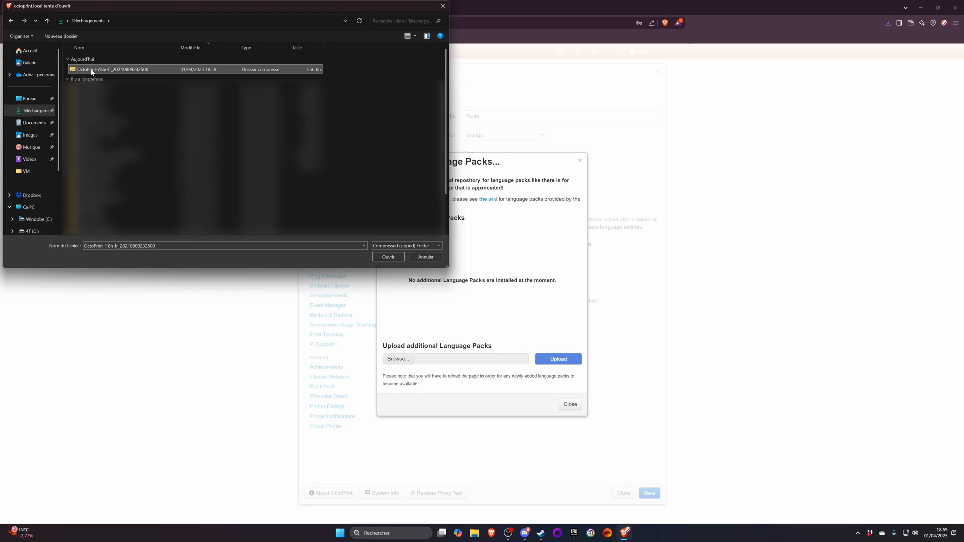
click(562, 360)
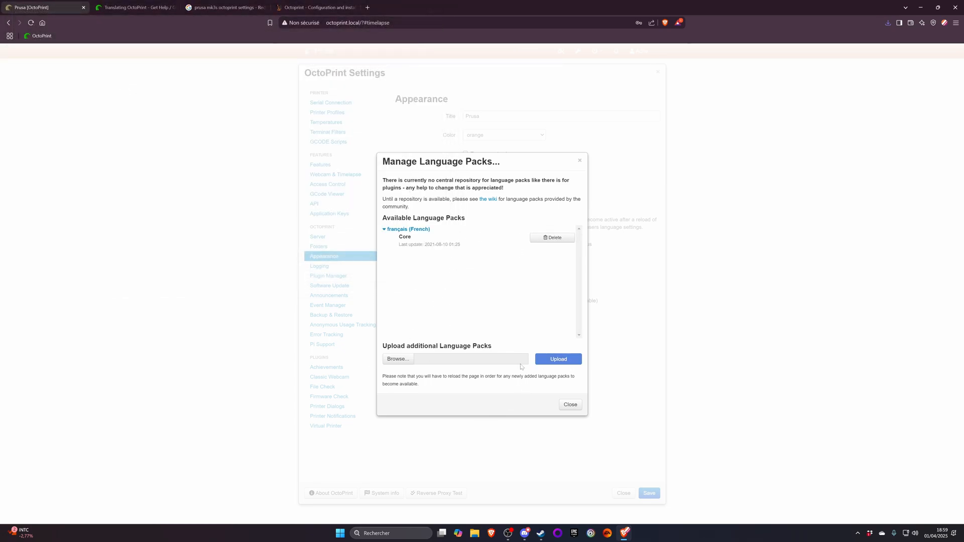
click(570, 405)
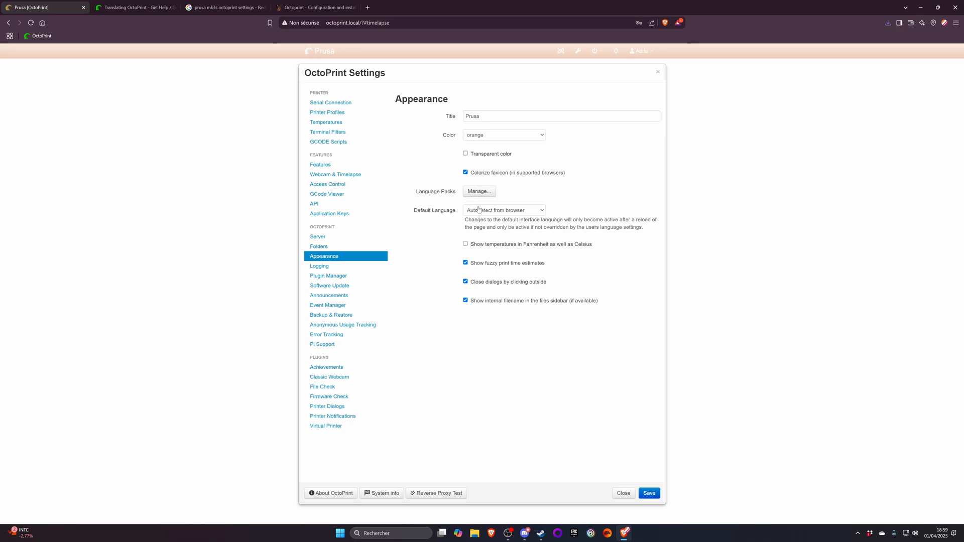
- Check the available default languages and save the settings
click(501, 212)
click(501, 211)
click(649, 494)
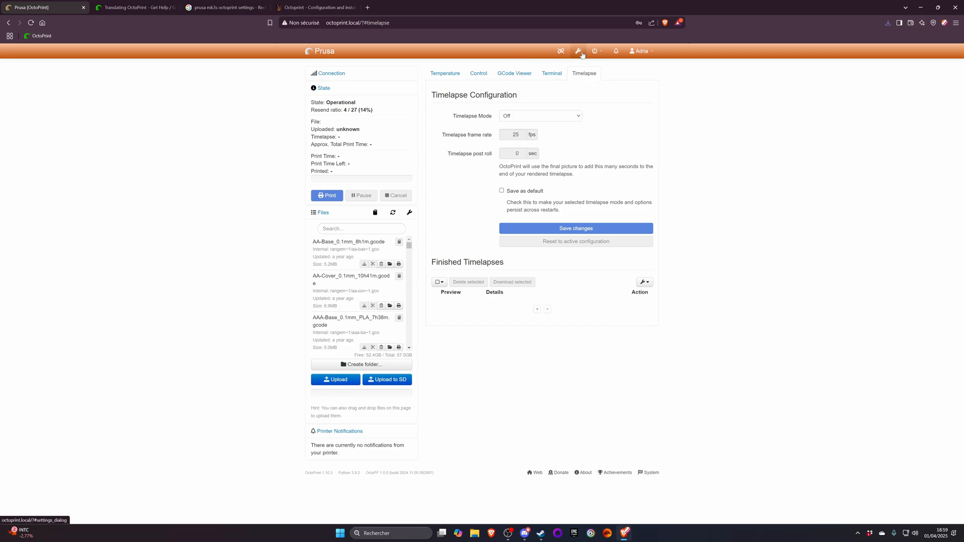
- Reopen the Appearance settings and check the default language choices and the installed language packs
click(578, 52)
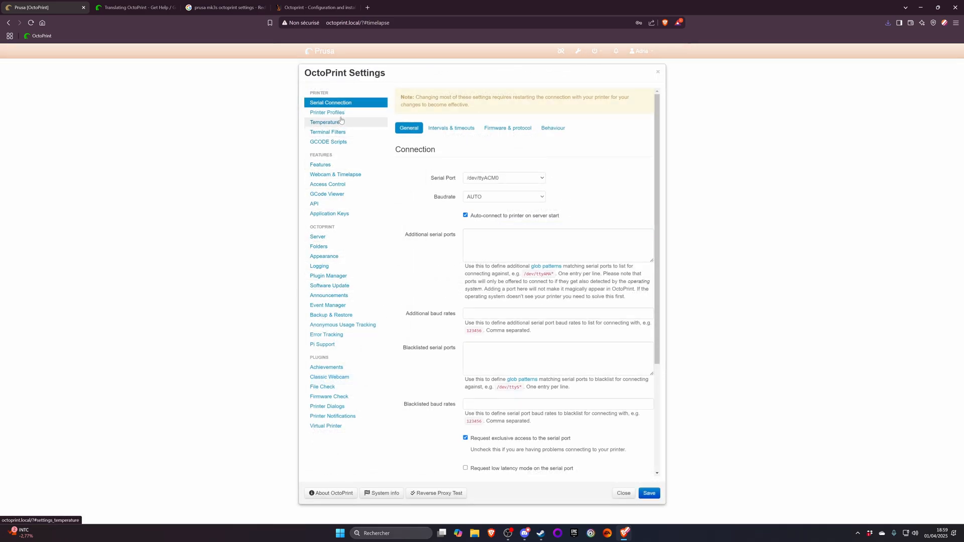
click(324, 256)
click(490, 210)
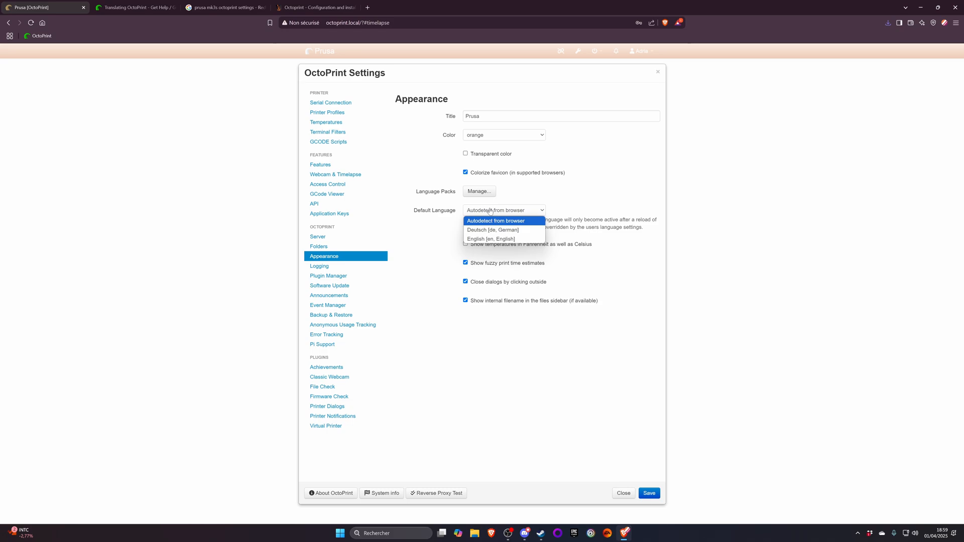
click(490, 210)
click(479, 191)
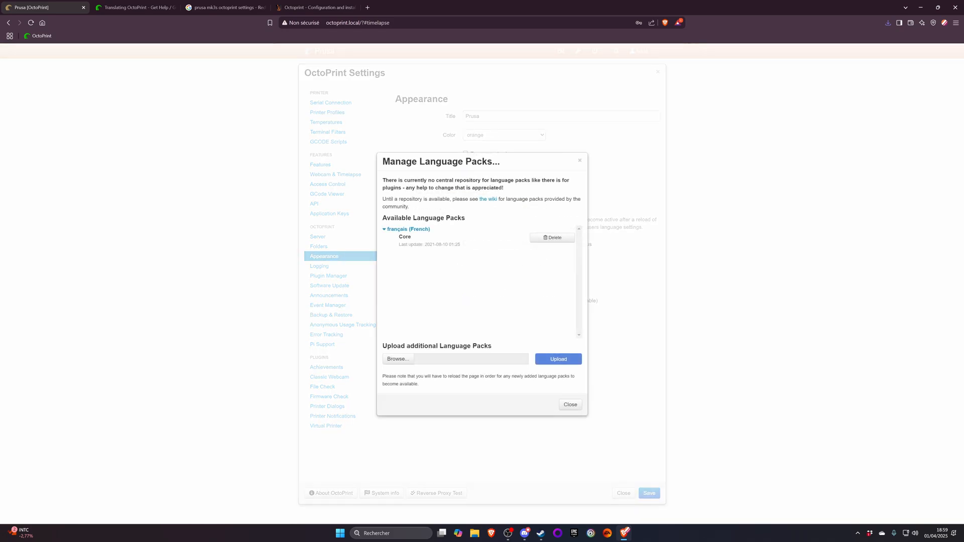
key(Escape)
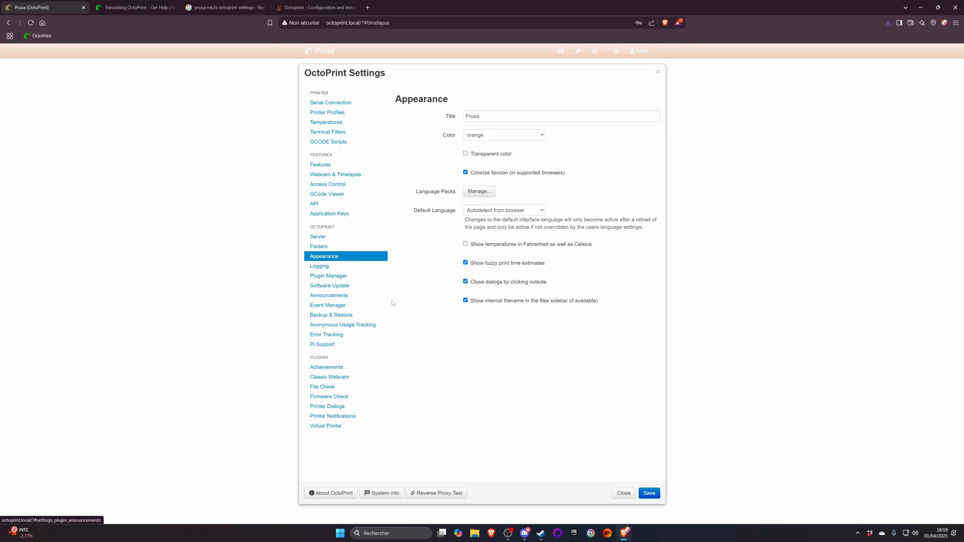
- Check for software updates and examine the OctoPrint version tracking options in the update configuration
click(336, 285)
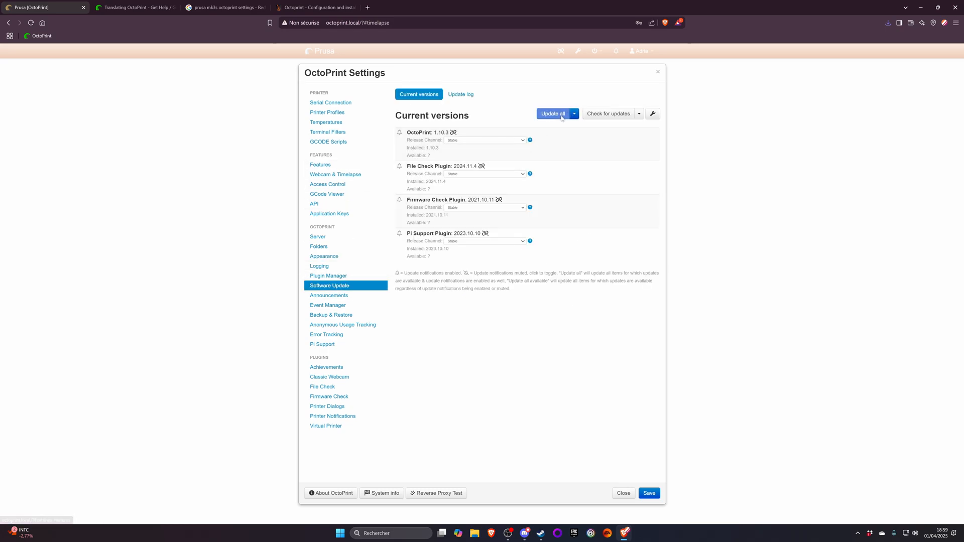
click(621, 117)
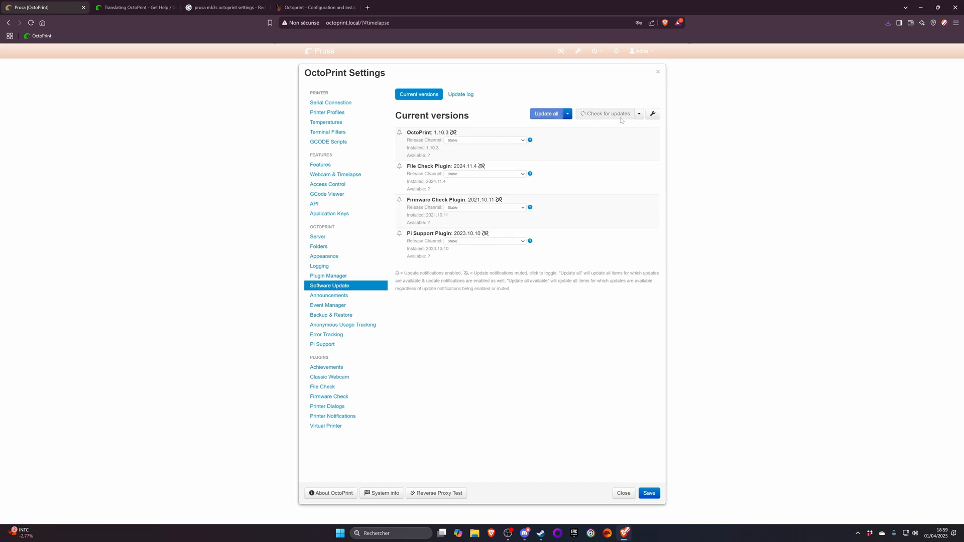
click(653, 116)
click(463, 154)
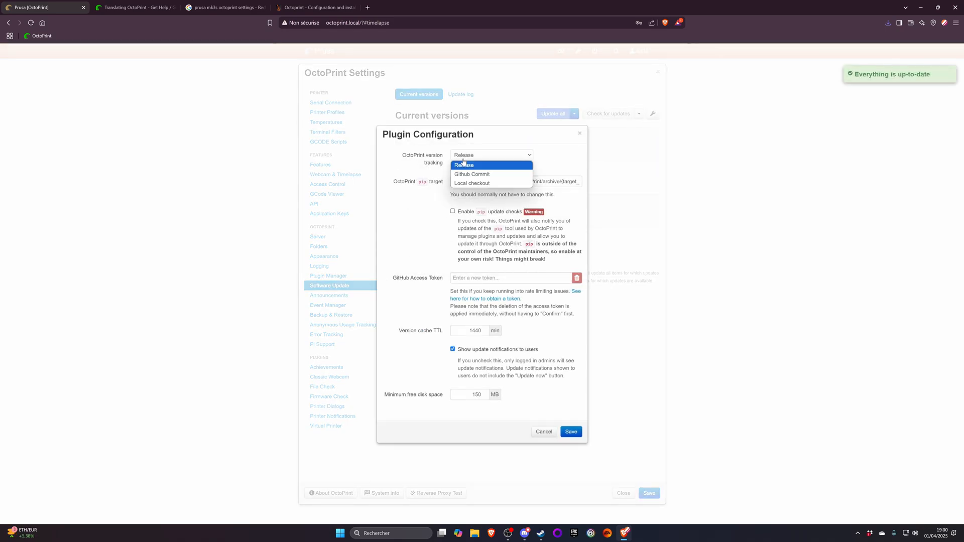
click(466, 159)
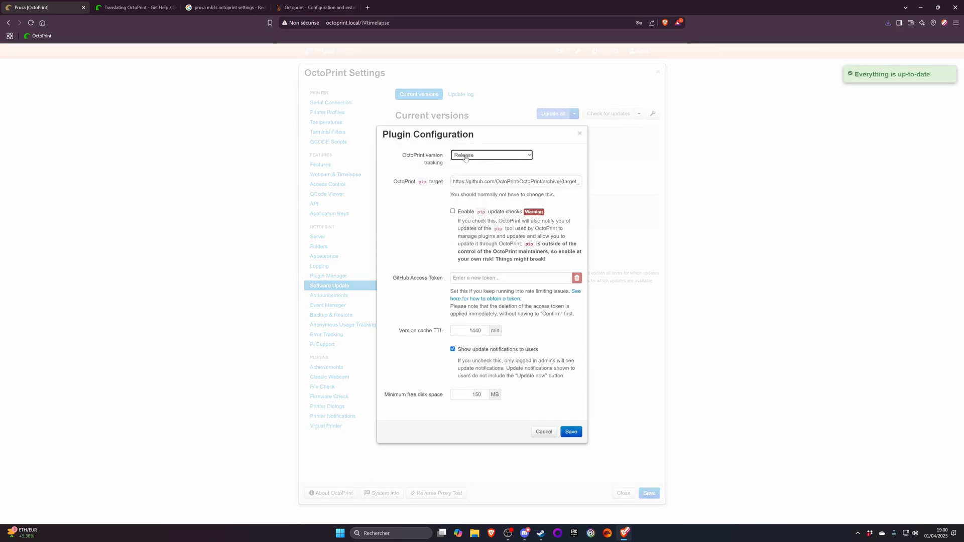
- View the Features, Terminal Filters and GCODE Scripts settings
click(326, 165)
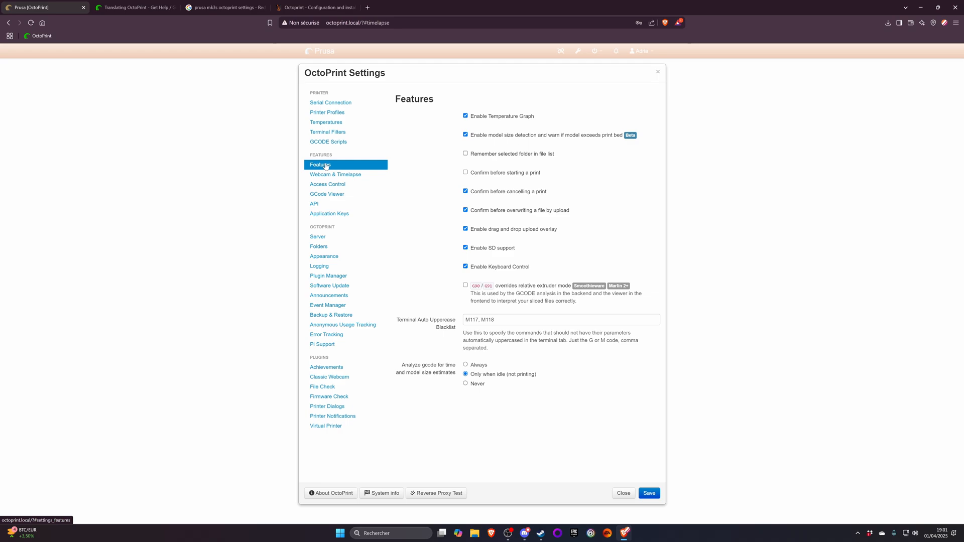
click(323, 133)
click(322, 141)
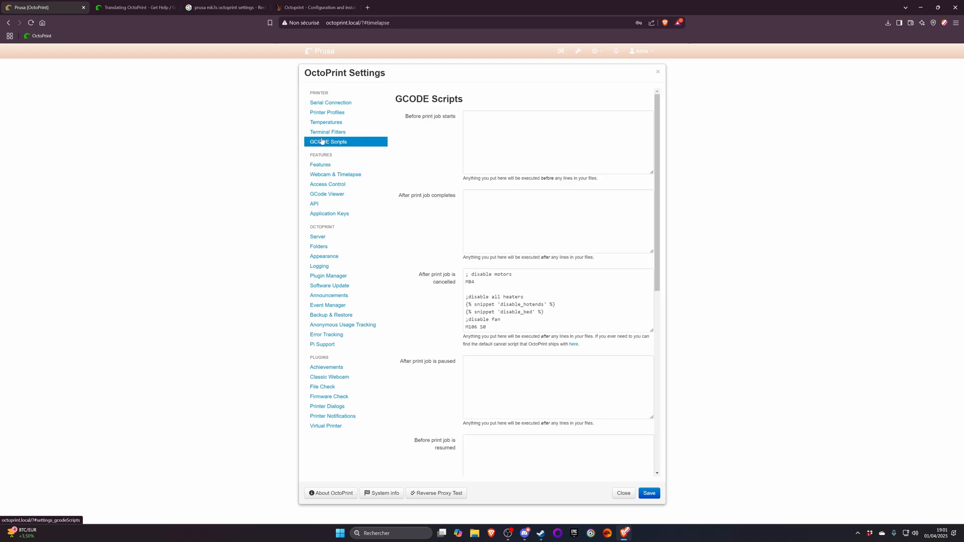
- Examine the remaining GCODE script fields and the terminal filters
scroll(454, 199, down, 7)
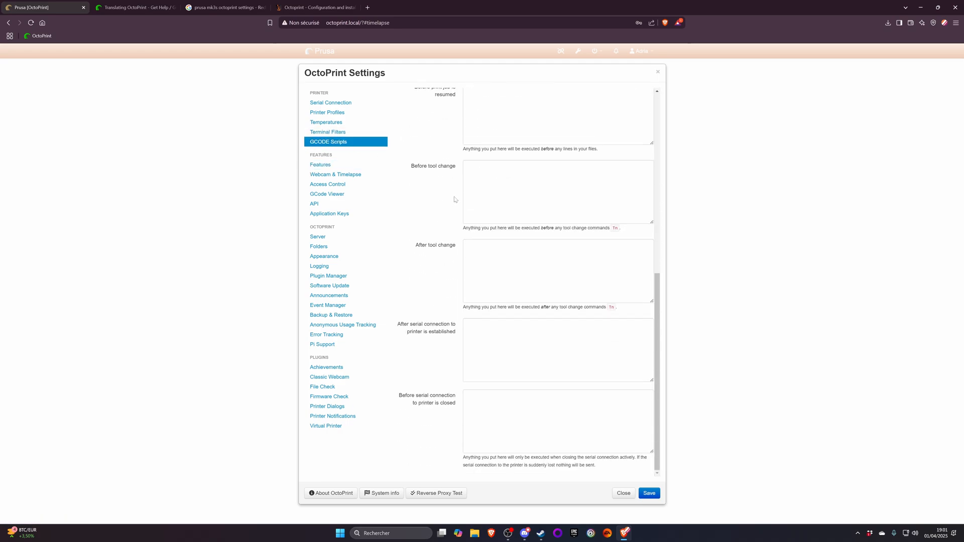
click(324, 132)
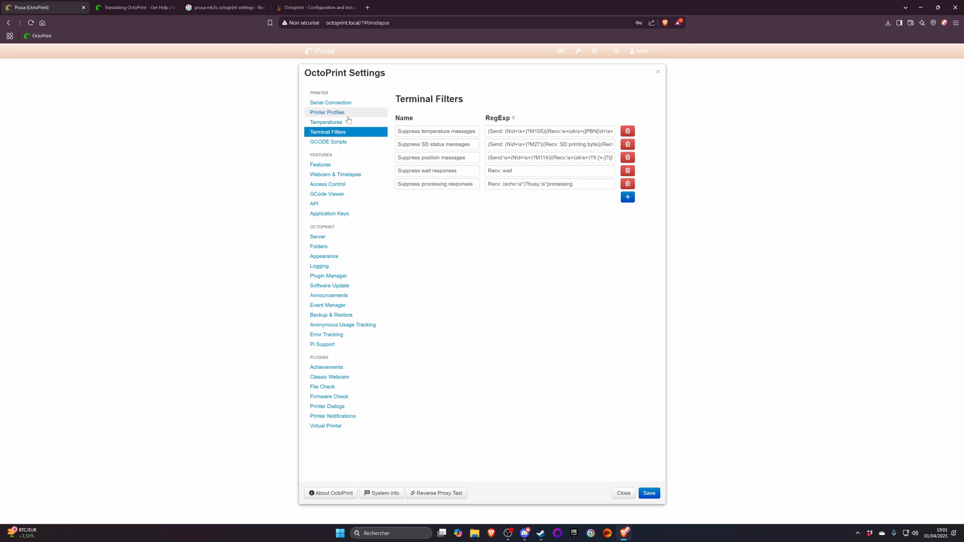
- In the temperature settings, set the graph cutoff to 10 min and the PLA preset to 205 °C extruder and 40 °C bed, and delete the ABS preset
click(346, 123)
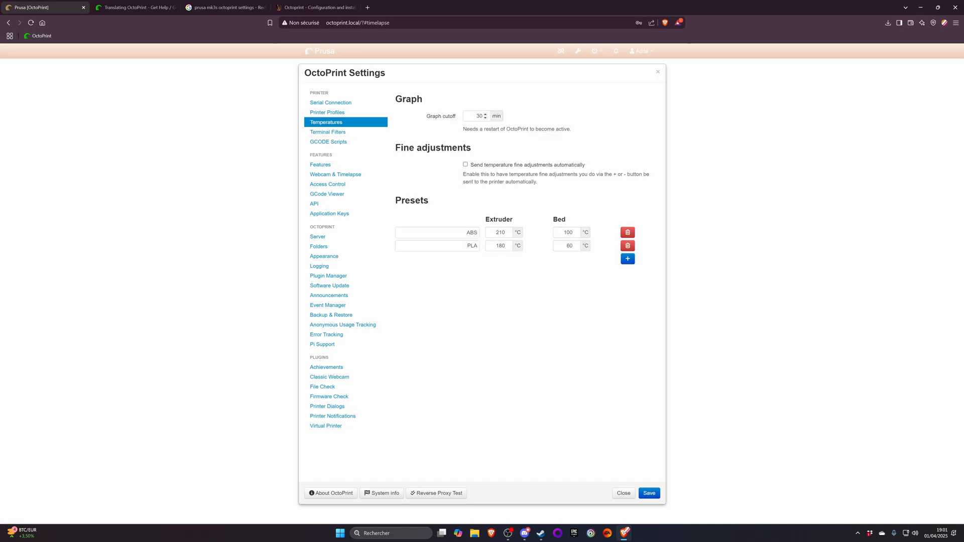
double_click(478, 116)
text(10)
double_click(500, 245)
text(205)
key(Tab)
click(627, 232)
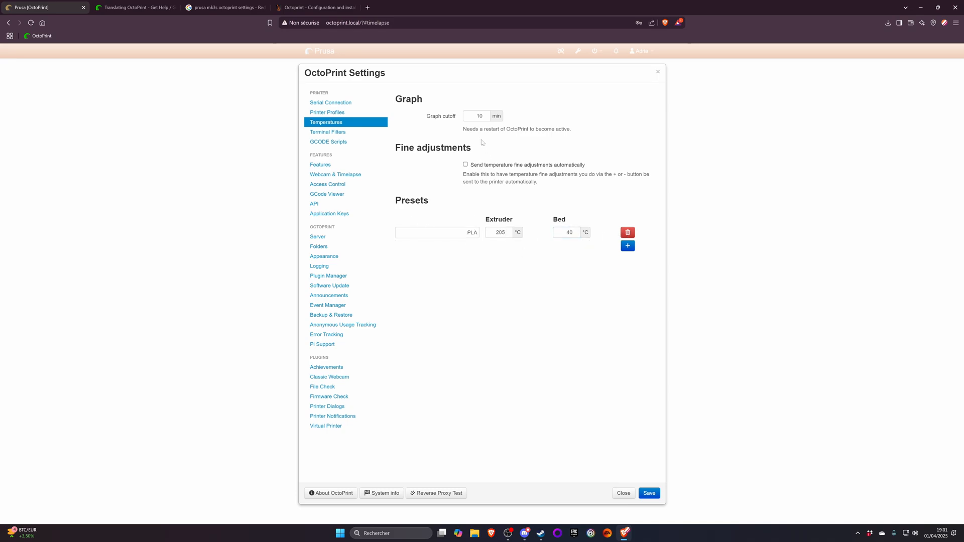
- Enable automatic sending of temperature fine adjustments and save the settings
click(535, 165)
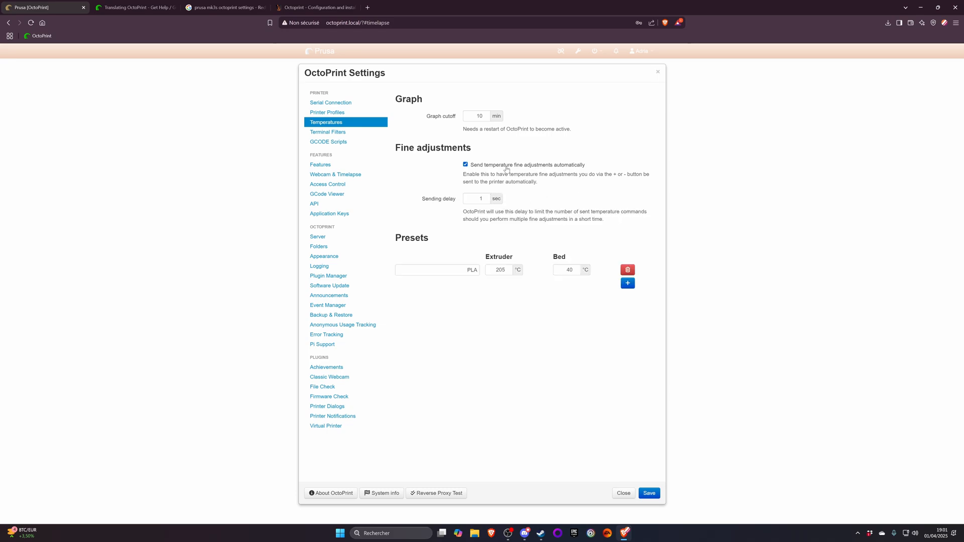
click(649, 493)
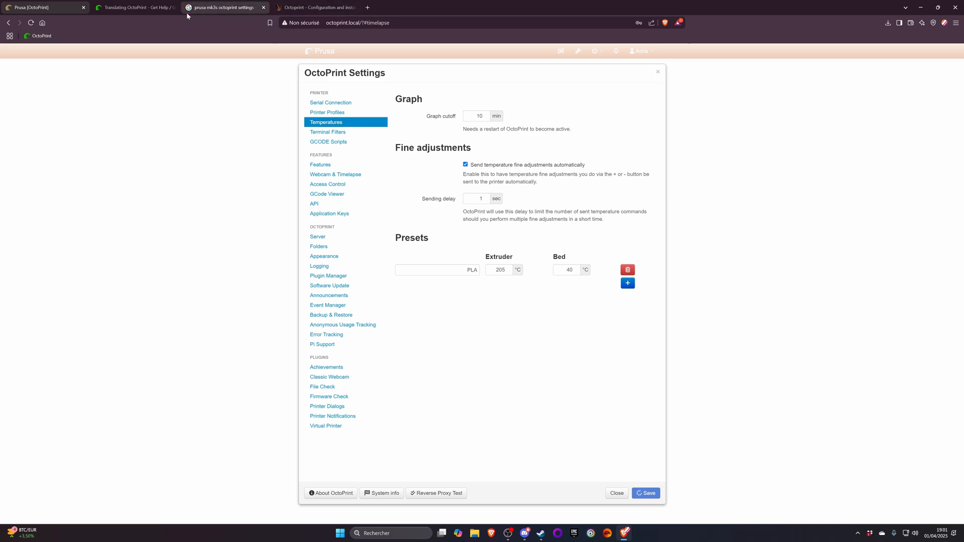
- Close the translation help, MK3S settings search and OctoPrint configuration guide pages, keeping only OctoPrint open
click(155, 7)
click(174, 8)
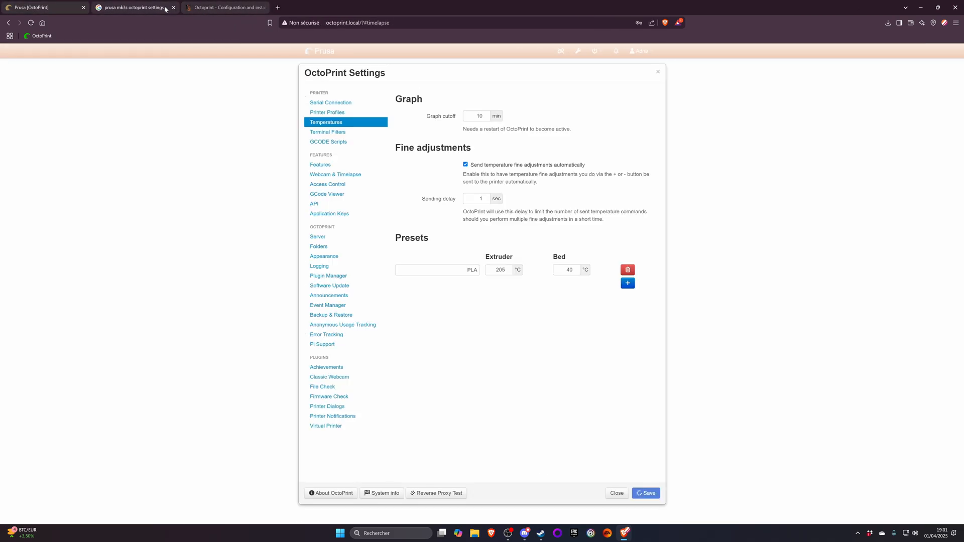
click(172, 8)
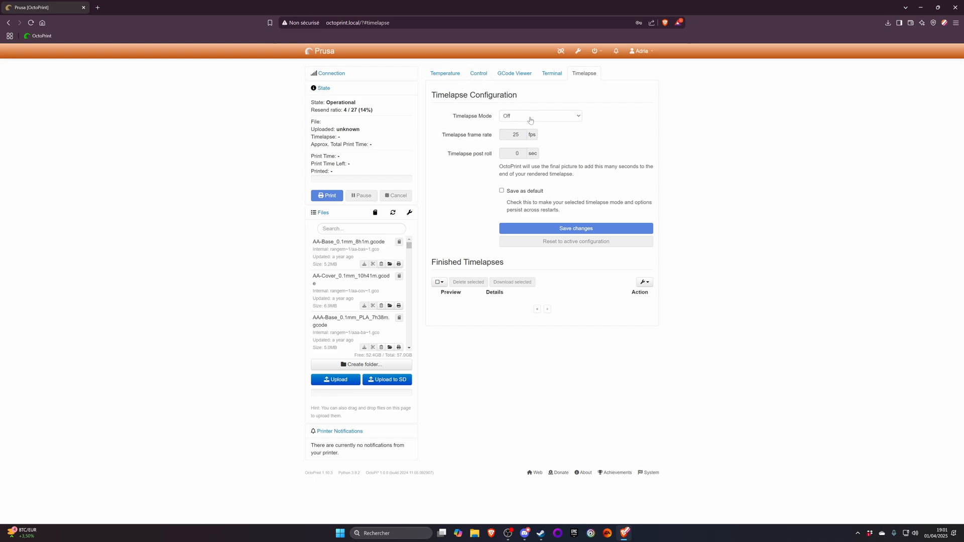
- View the temperature graph and restart the OctoPrint server, confirming the restart
click(445, 73)
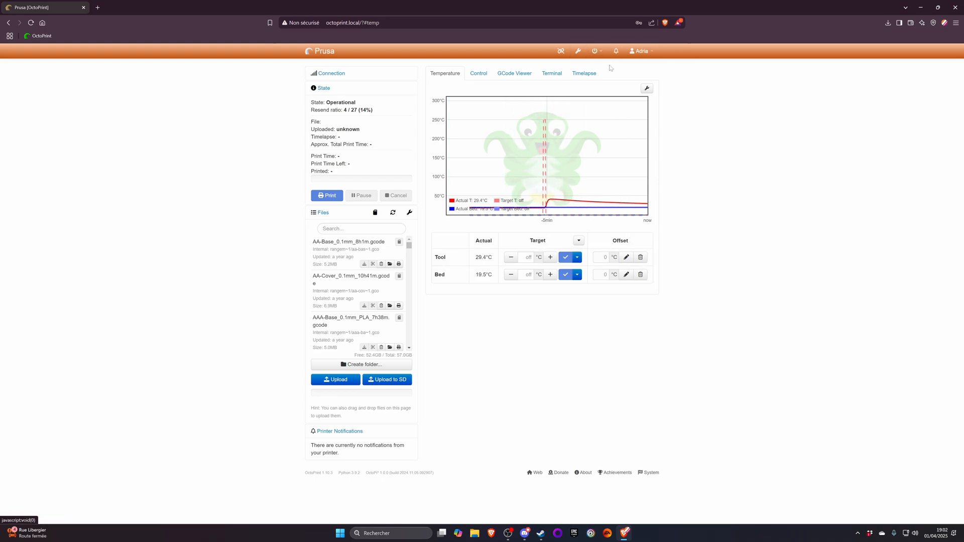
click(596, 51)
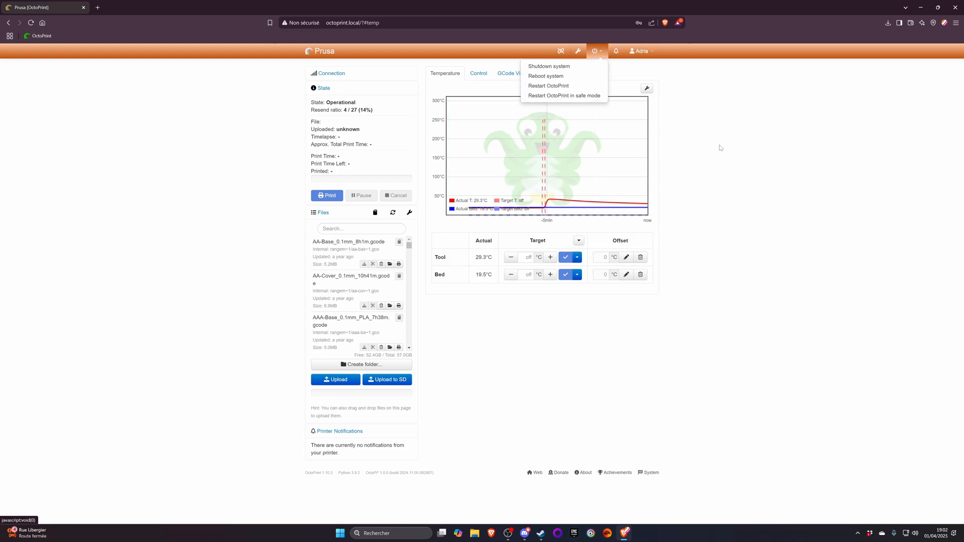
click(573, 86)
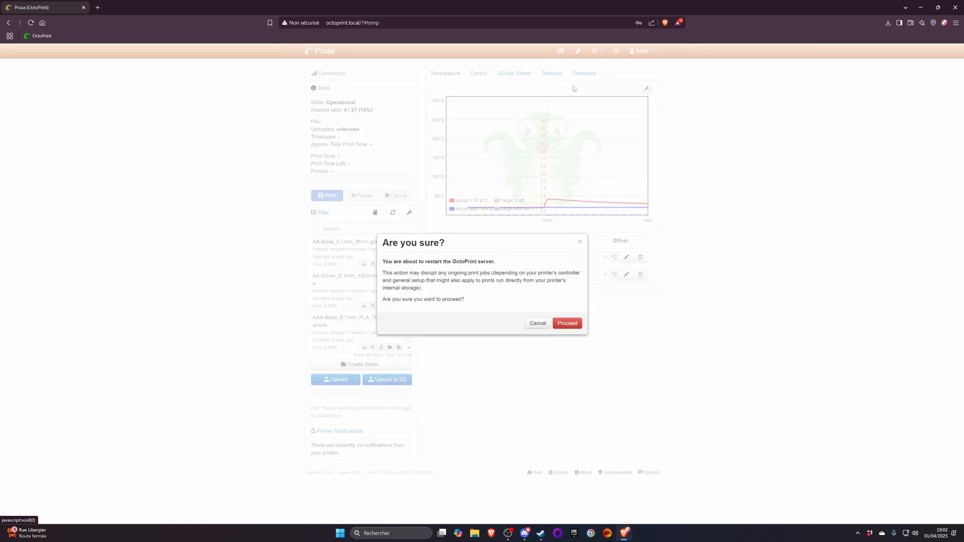
click(568, 327)
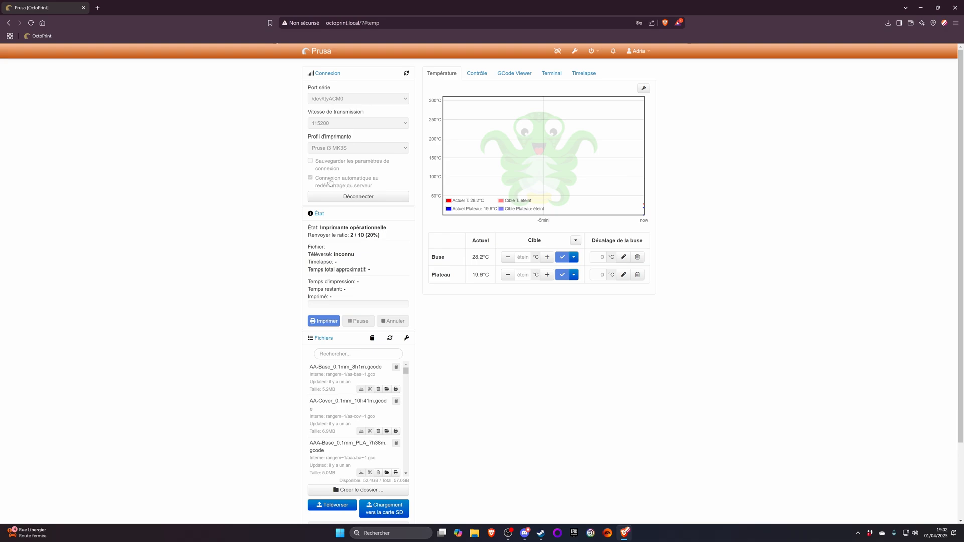
- Collapse the connection details and home the printer's X and Y axes from the movement controls
click(335, 75)
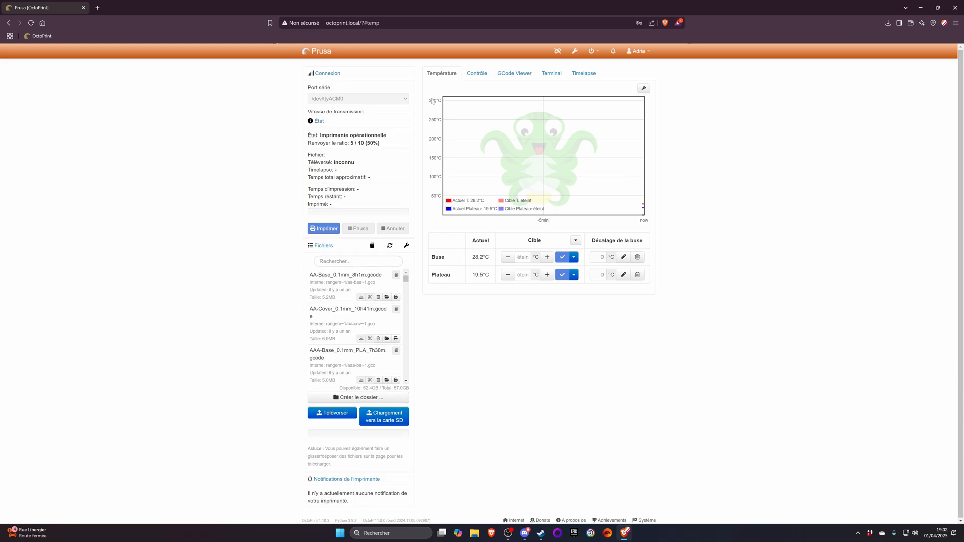
click(477, 73)
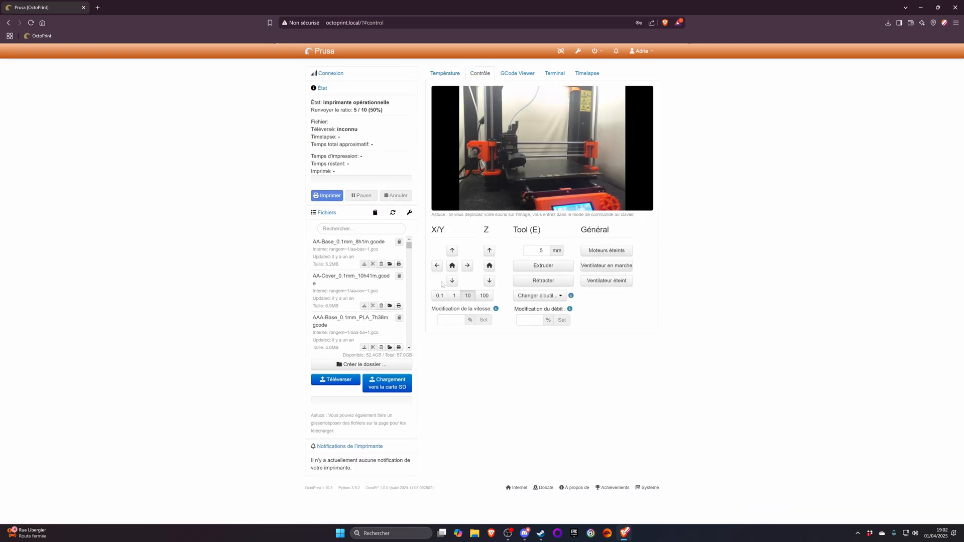
click(451, 265)
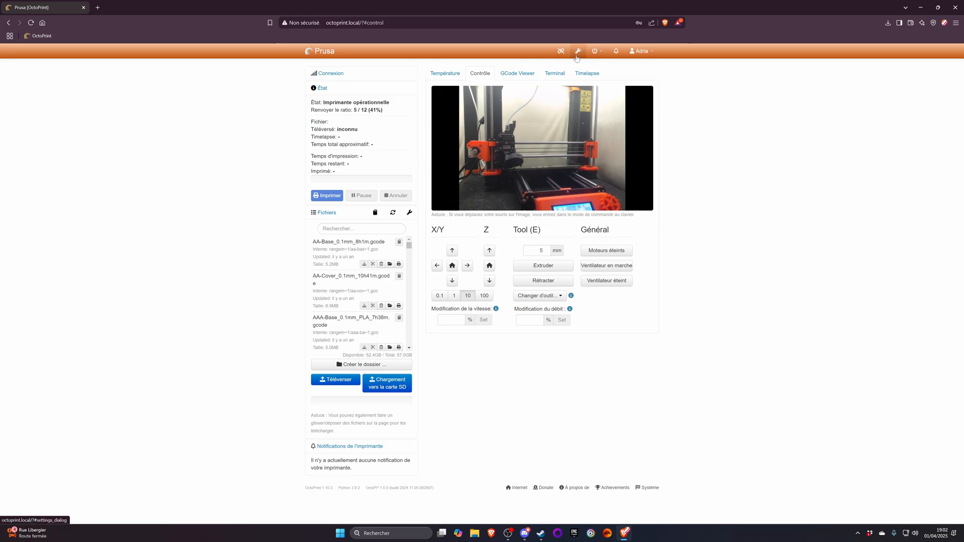
- Set the default interface language to French in the appearance settings and save
click(578, 51)
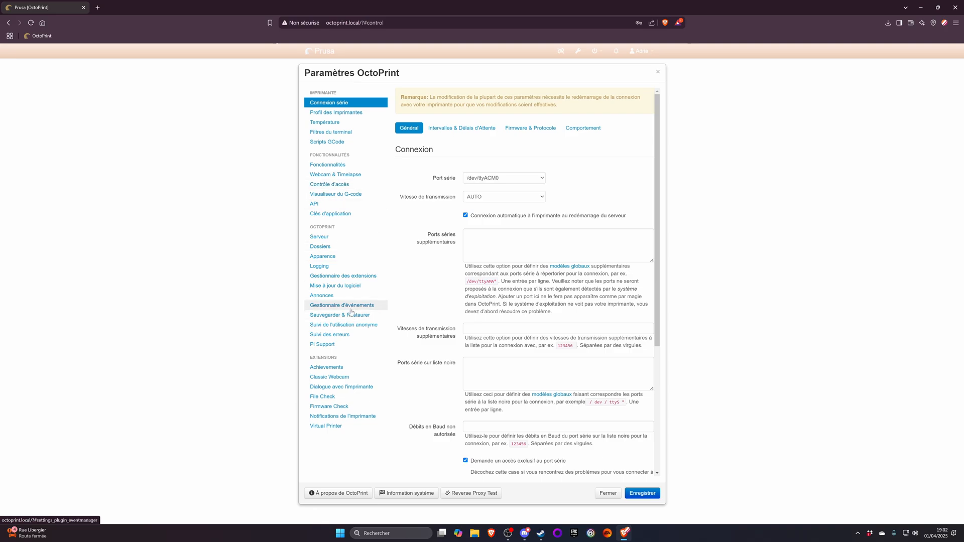
click(334, 256)
click(500, 210)
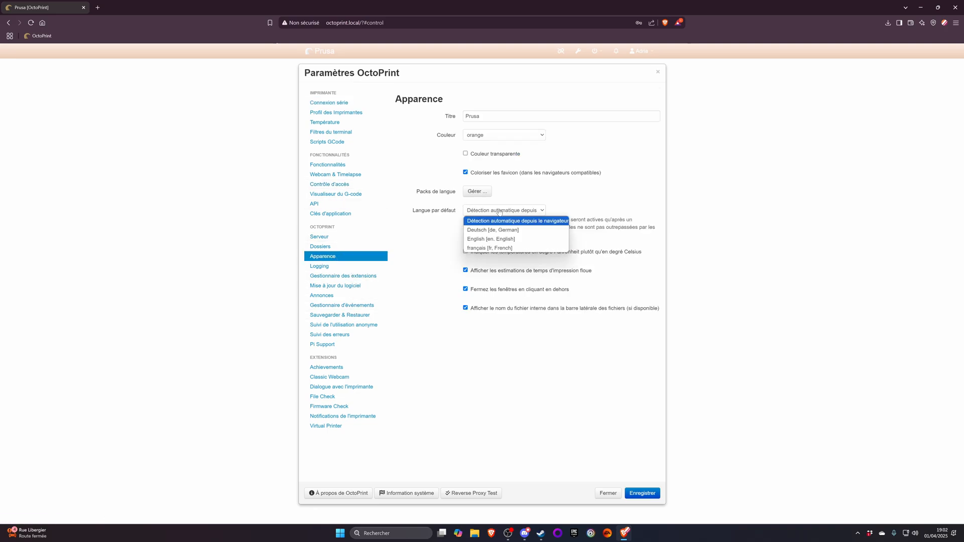
click(497, 248)
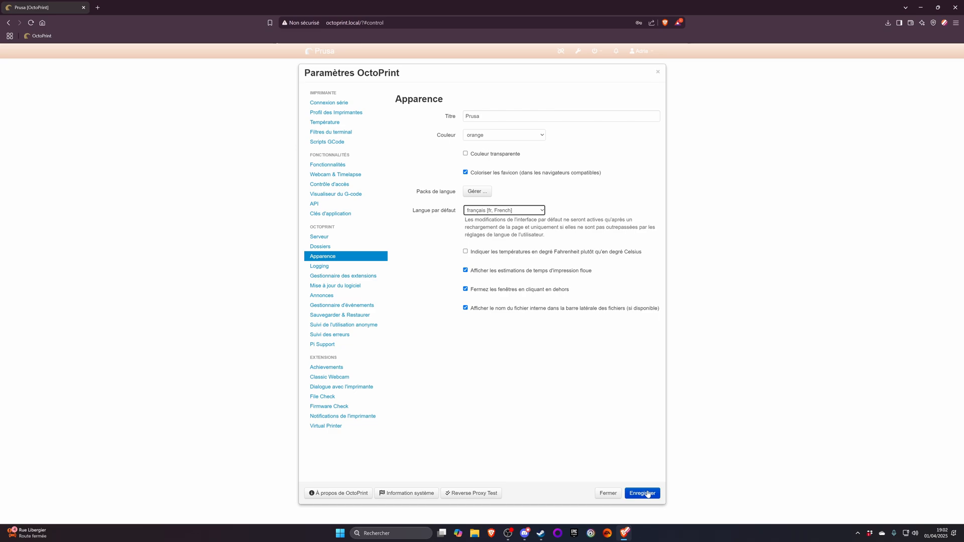
click(644, 493)
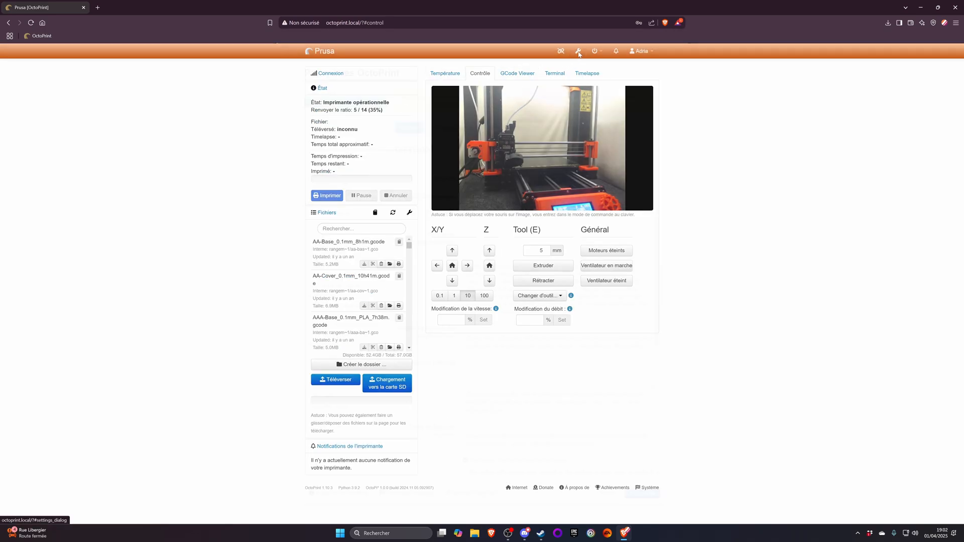
- Reopen the settings and examine the list of installed extensions and the extension clean-up options
click(578, 51)
click(580, 52)
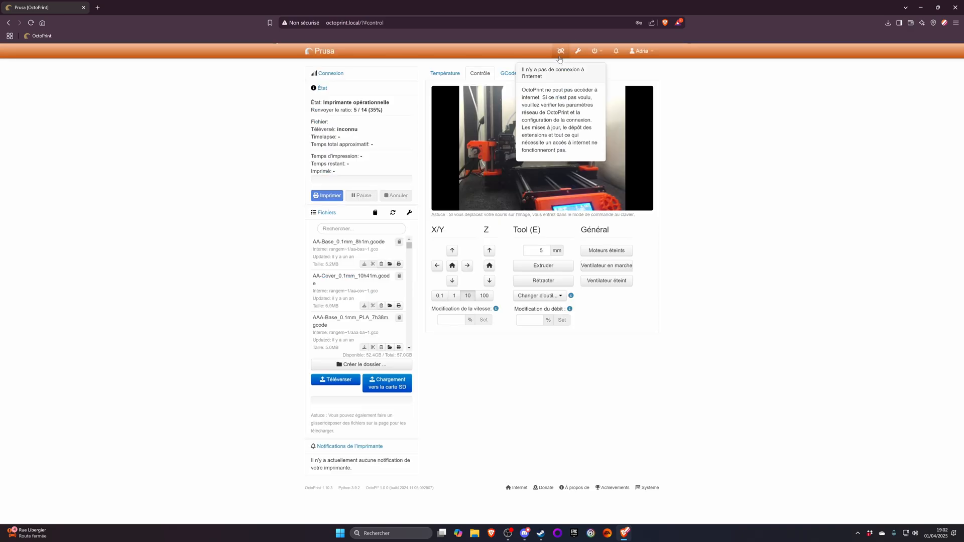
click(583, 53)
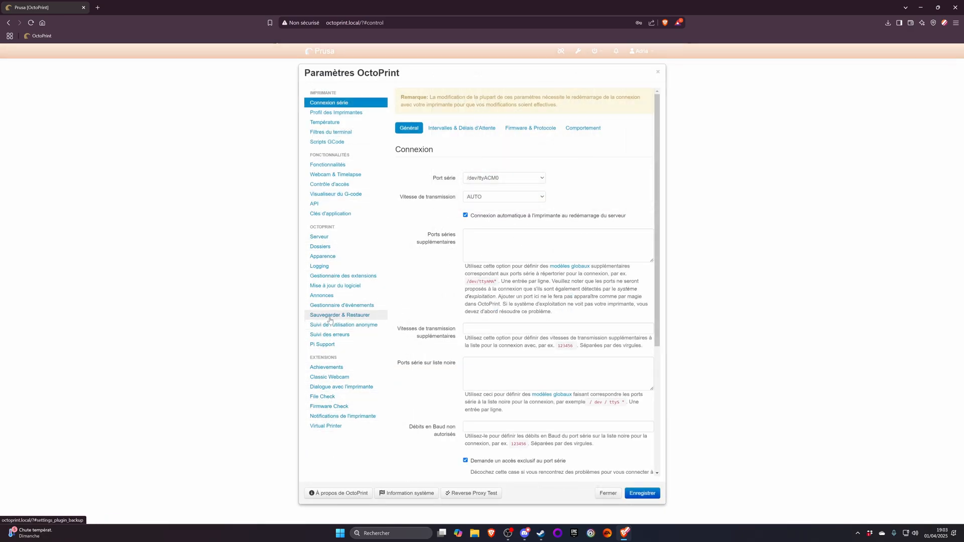
click(333, 278)
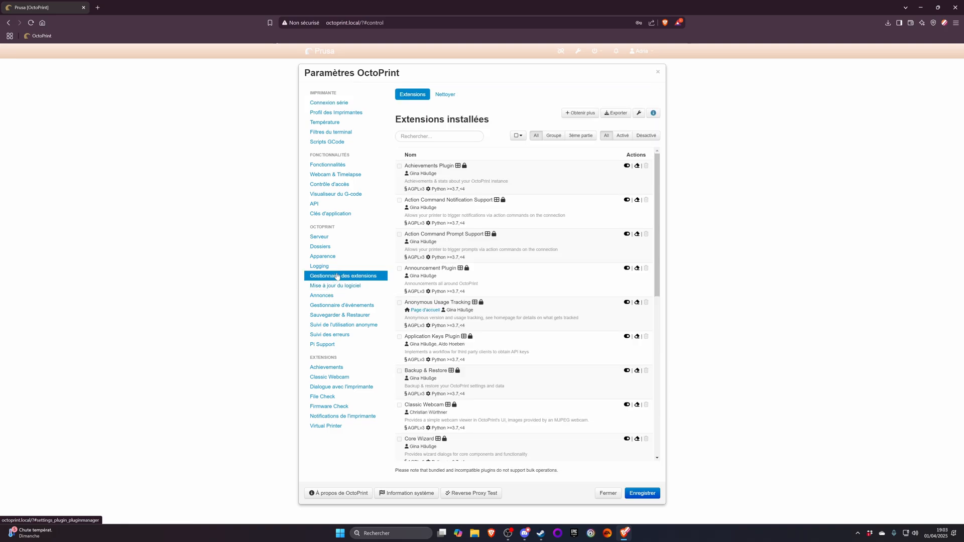
scroll(534, 276, down, 8)
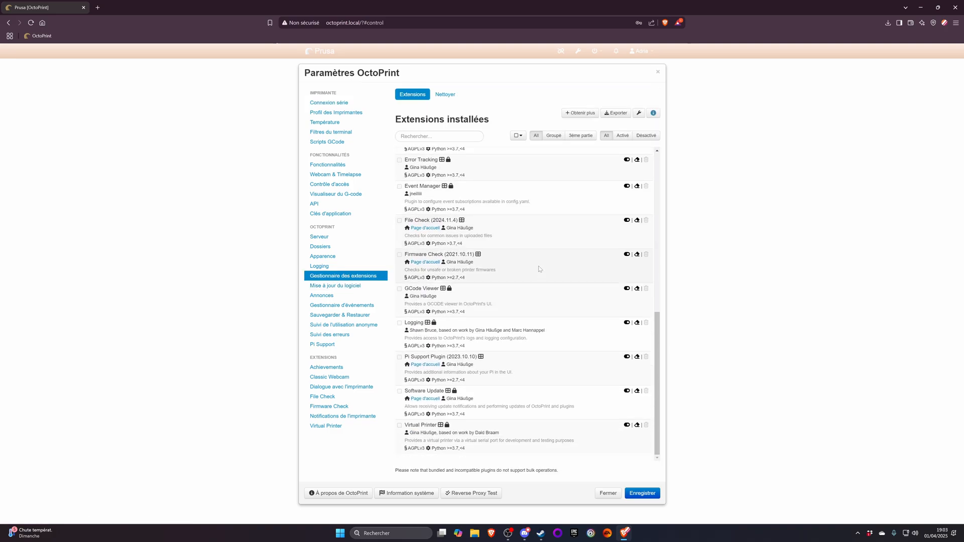
scroll(540, 269, up, 10)
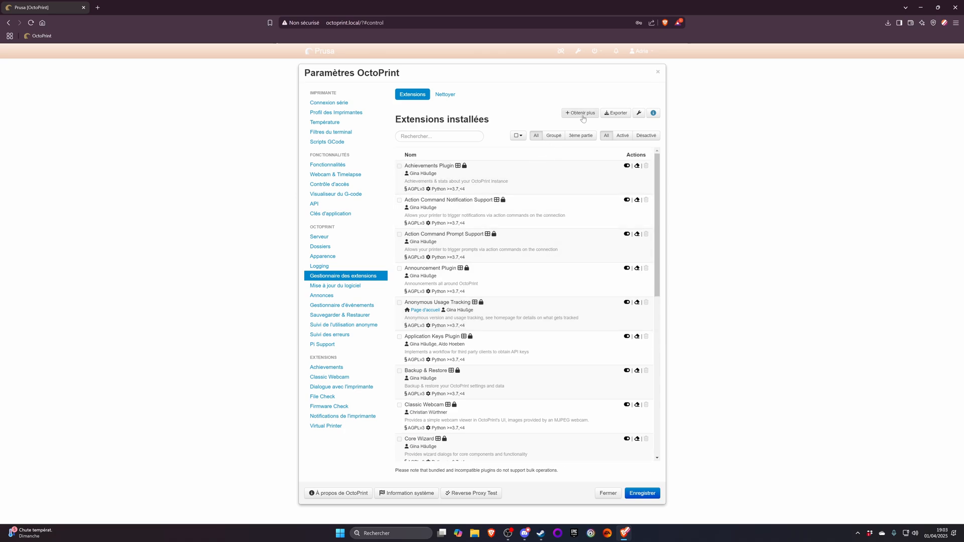
click(442, 95)
click(413, 94)
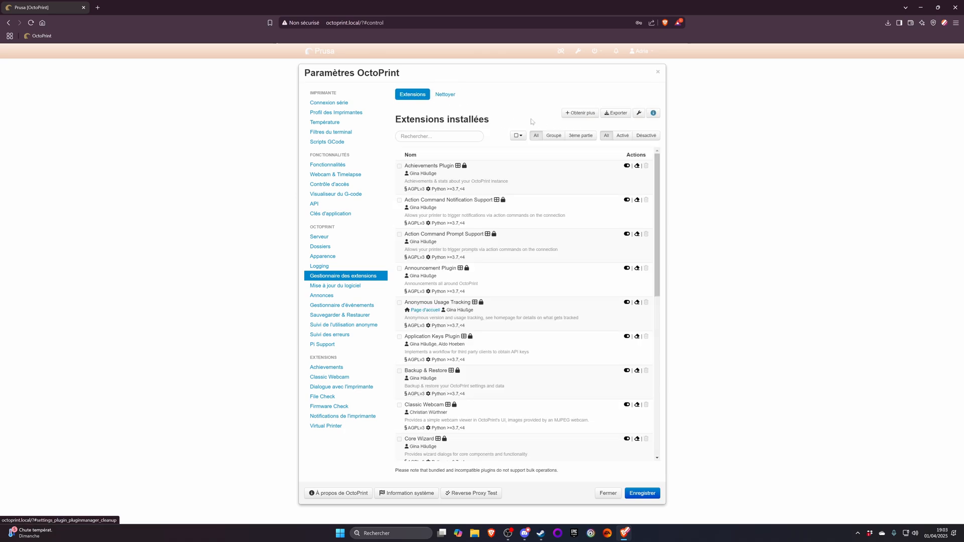
- Open the installer for new extensions, entering the account password to reauthenticate, check the extension repository and close the installer
click(582, 113)
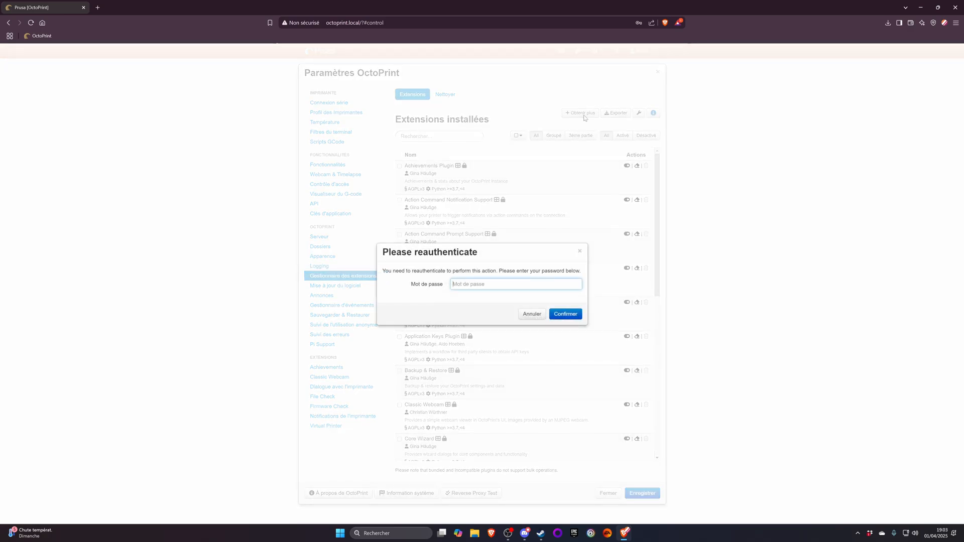
text(•)
key(Return)
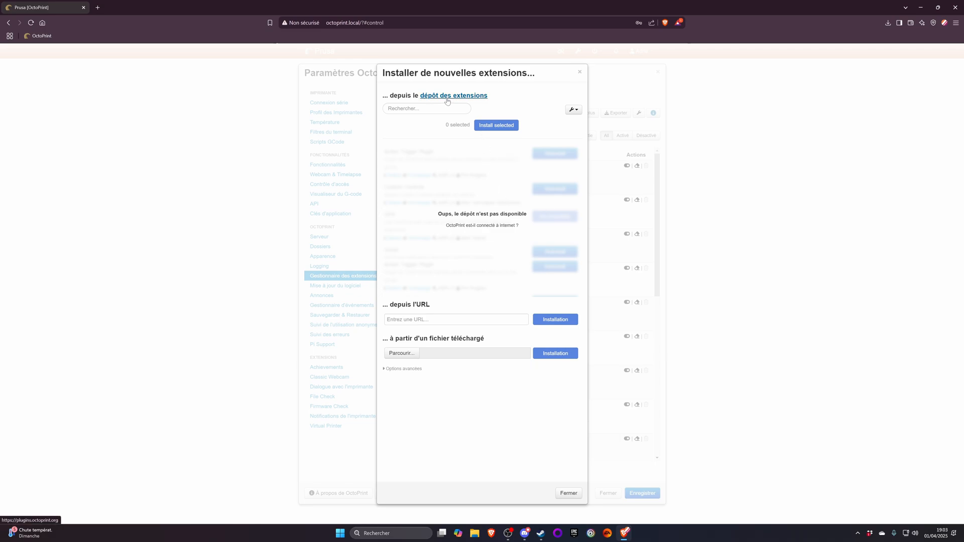
click(580, 72)
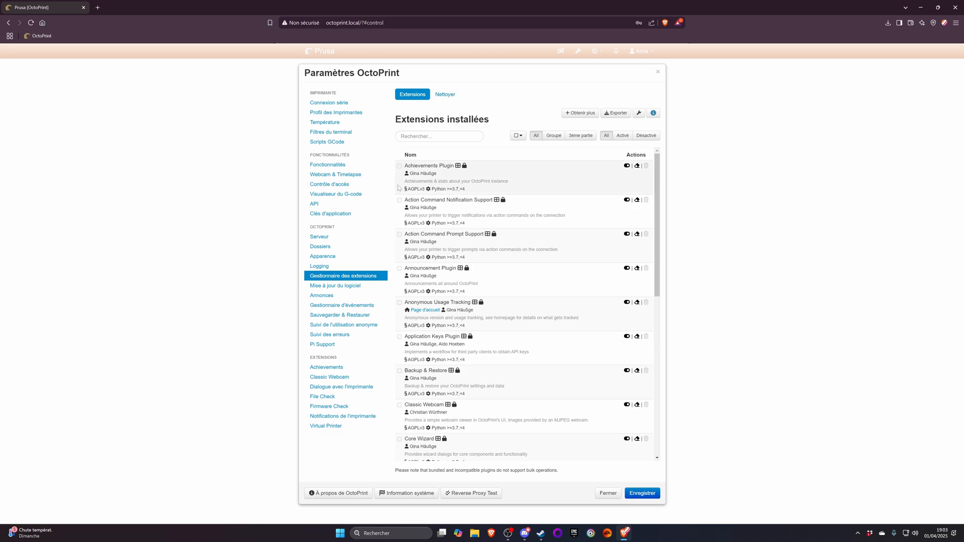
- Start updating all enabled software components
click(340, 285)
click(524, 113)
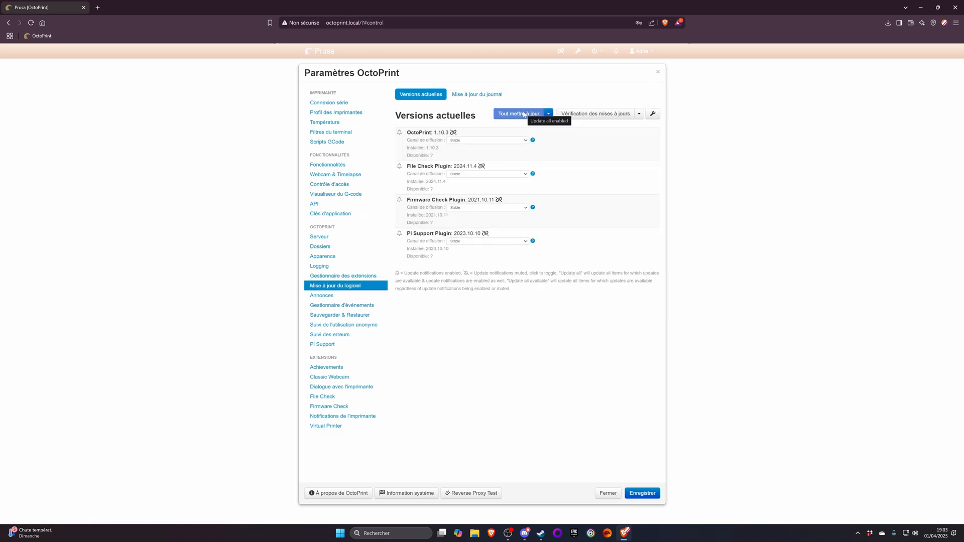
- Examine the server settings and test the connectivity check's host and port
click(320, 237)
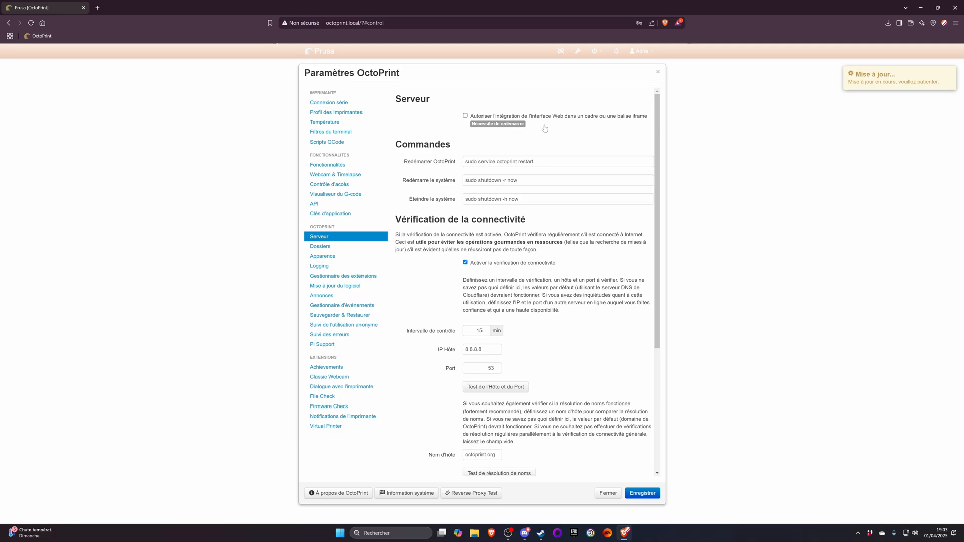
scroll(552, 142, down, 3)
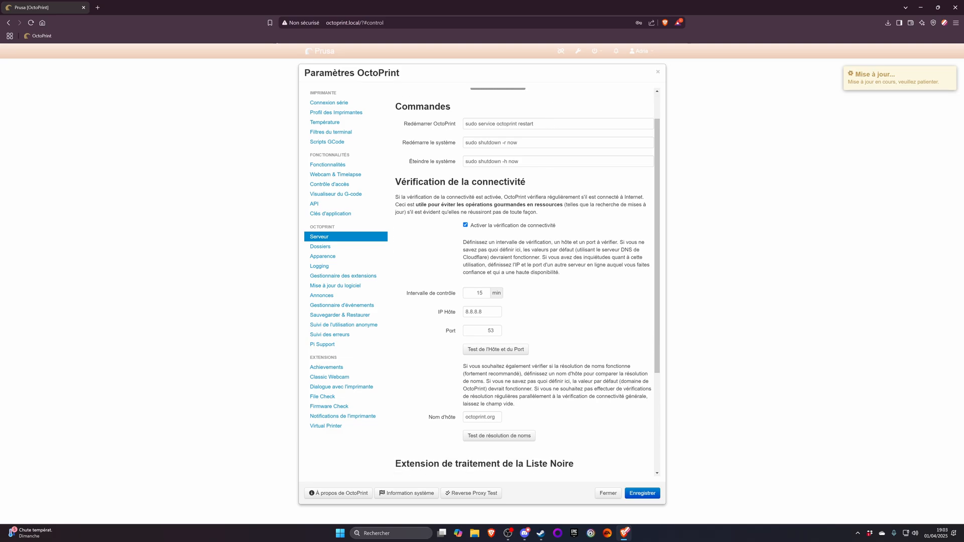
scroll(557, 203, down, 1)
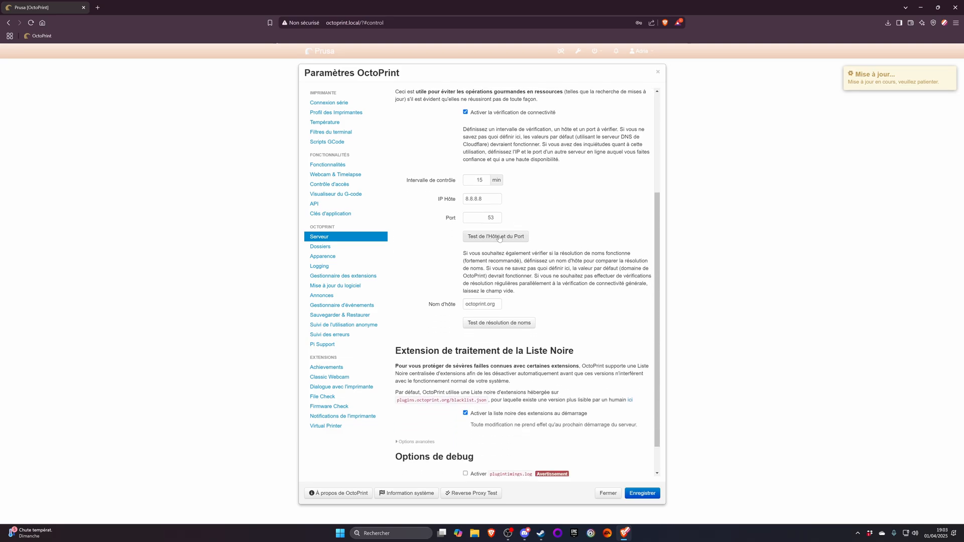
click(496, 238)
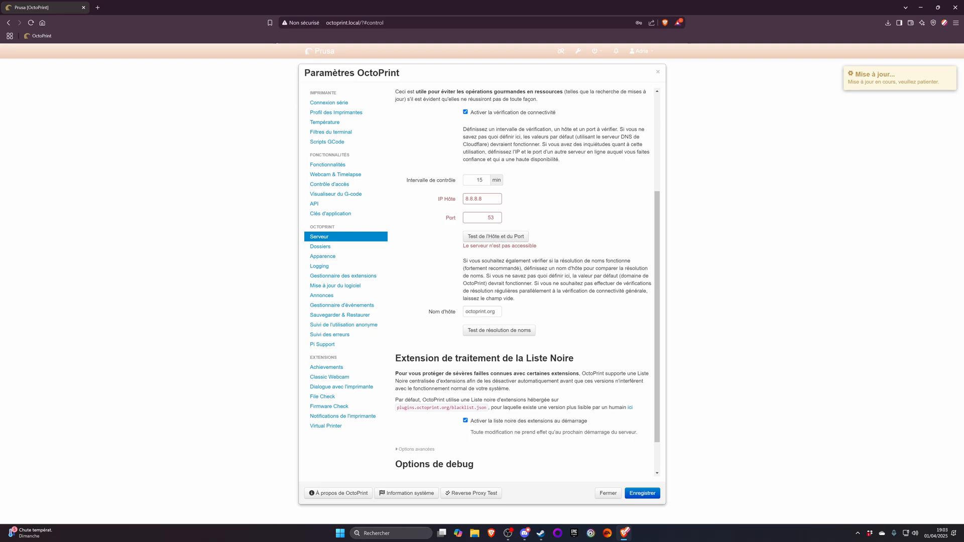
- Set the connectivity check's host to google.com and test both the host and port and the name resolution
double_click(479, 200)
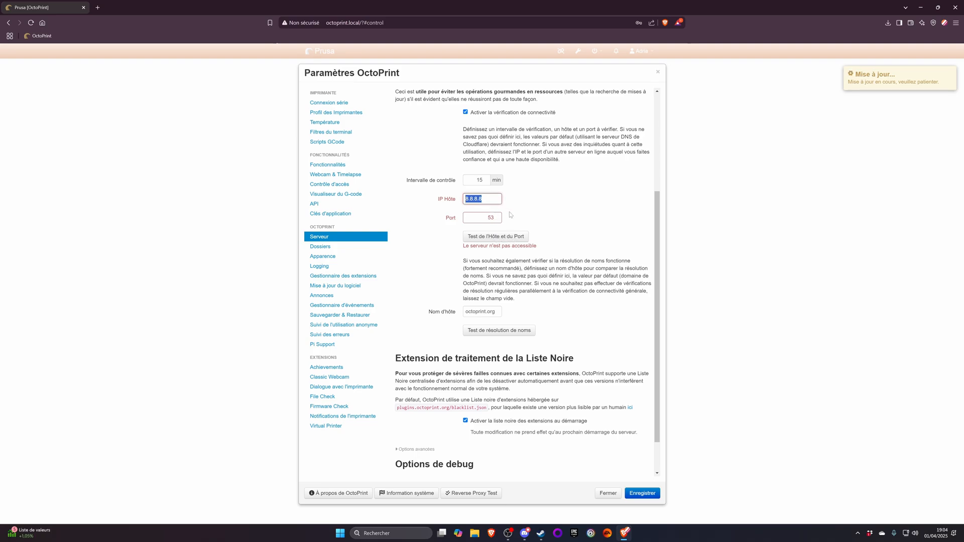
text(Google.fr)
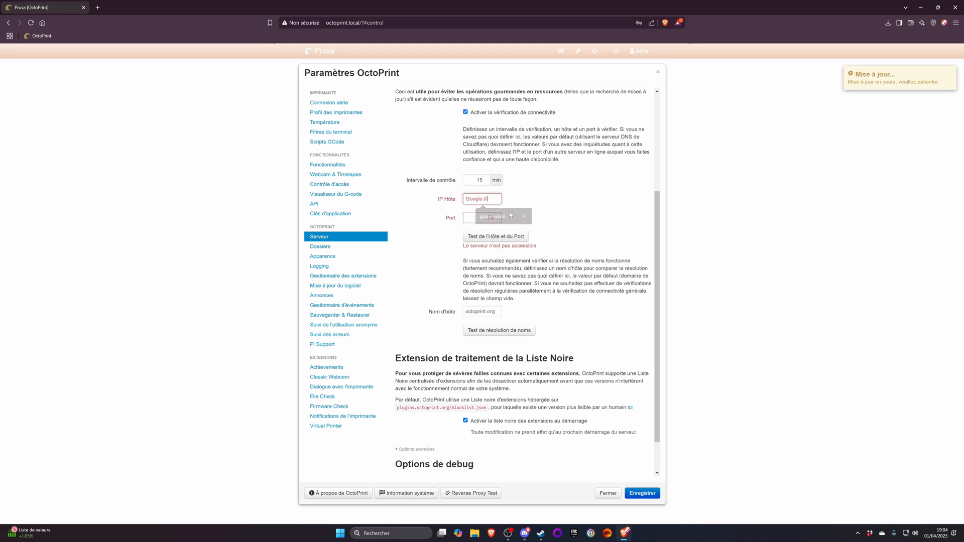
key(BackSpace)
key(BackSpace)
text(com)
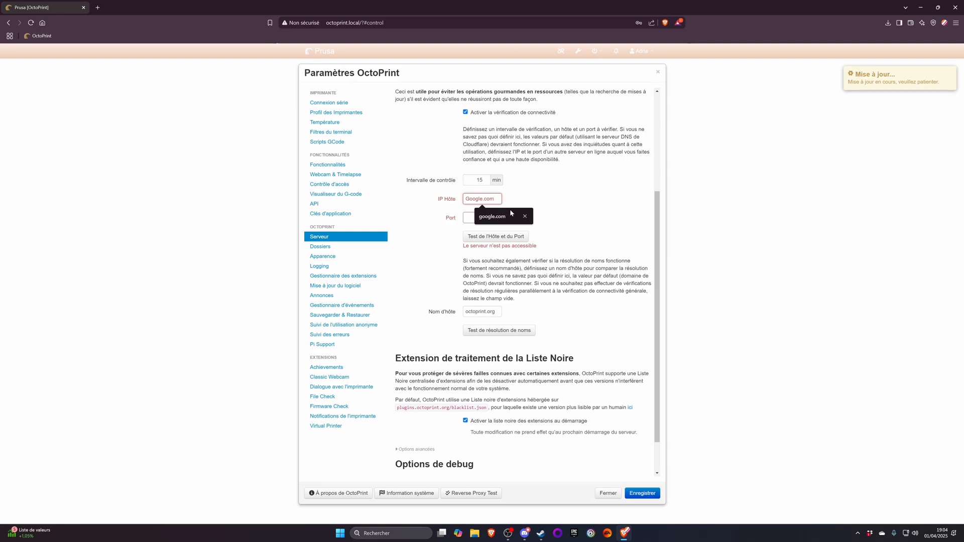
click(509, 215)
click(482, 236)
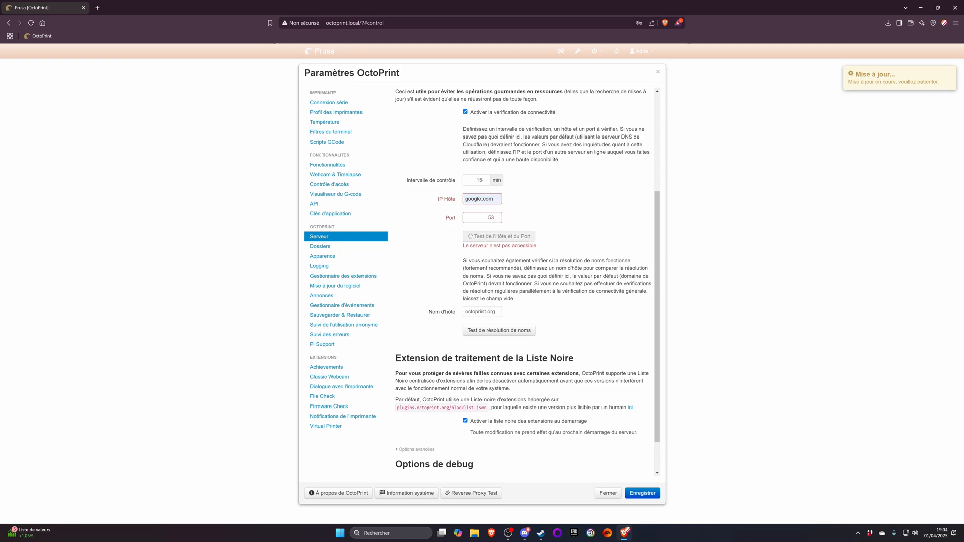
click(490, 331)
- Set the connectivity check's port to 80, test the host and port again and save the settings
double_click(490, 218)
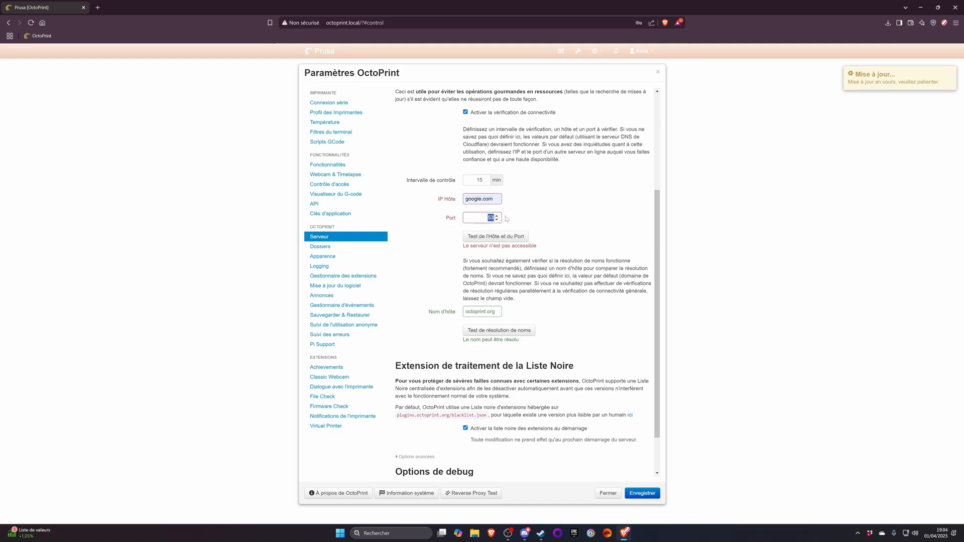
text(80)
click(495, 237)
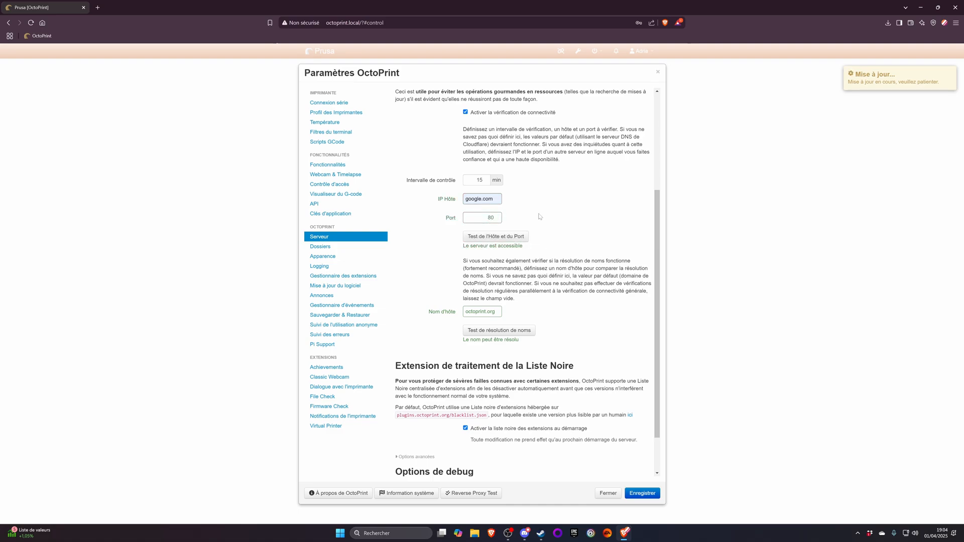
click(638, 493)
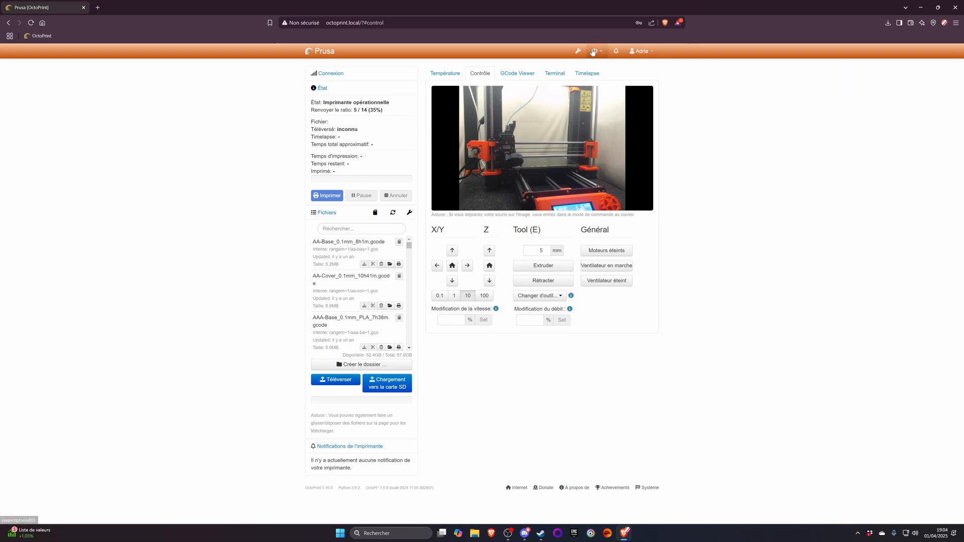
- Reopen the extension installer from the settings and open the online extension repository to browse the recently added plugins
click(593, 52)
click(578, 51)
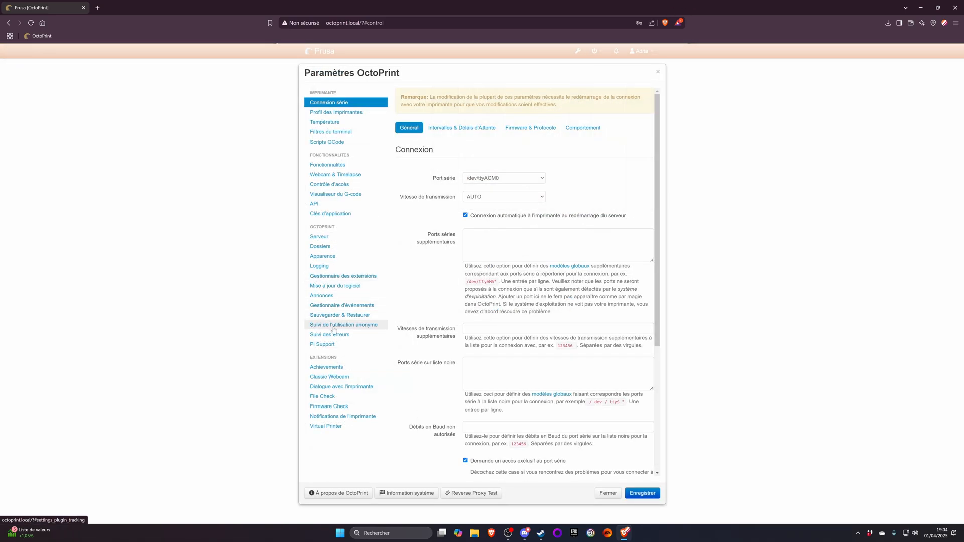
click(338, 277)
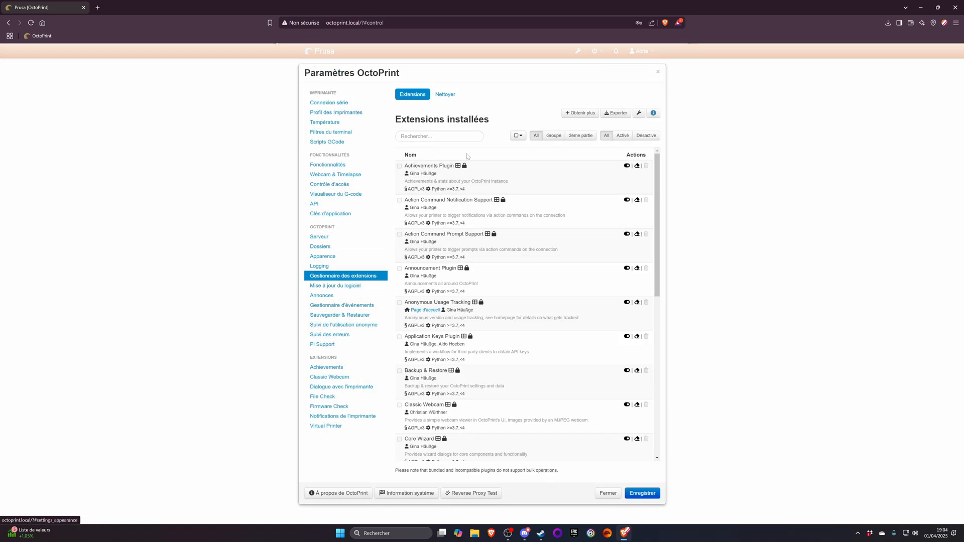
click(580, 115)
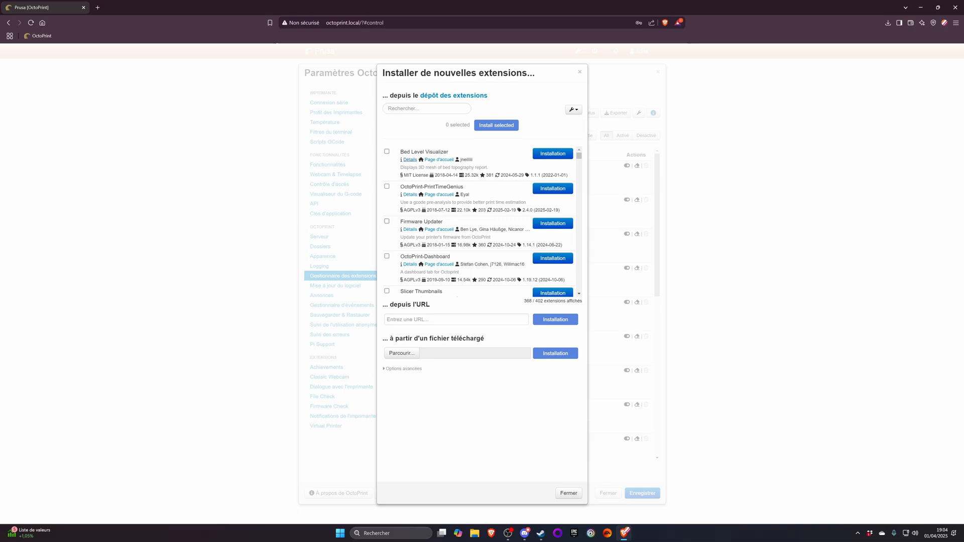
click(447, 96)
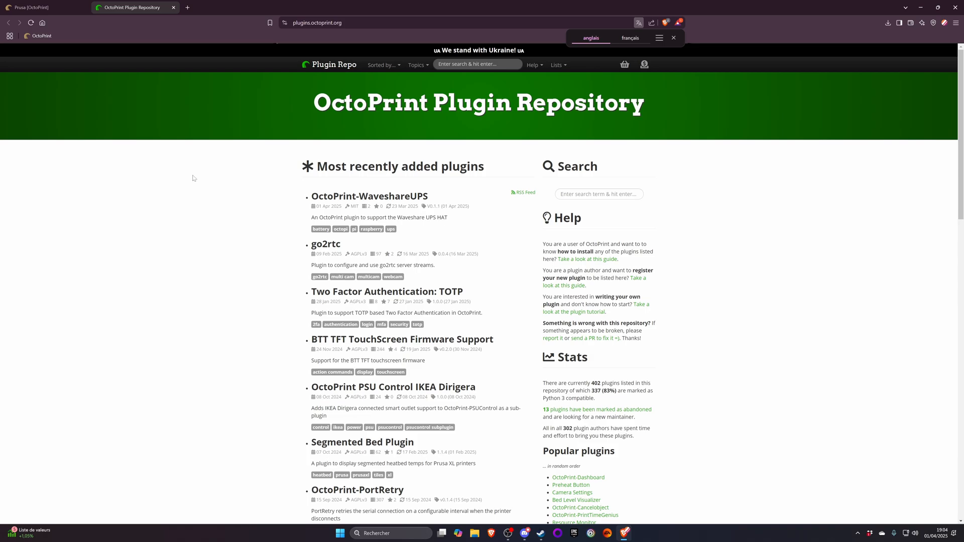
scroll(196, 191, down, 15)
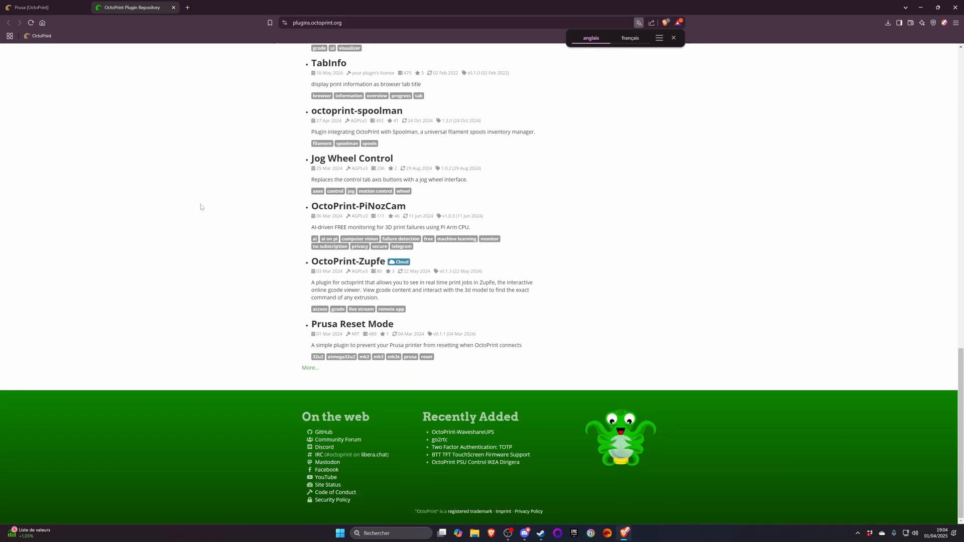
scroll(202, 207, up, 15)
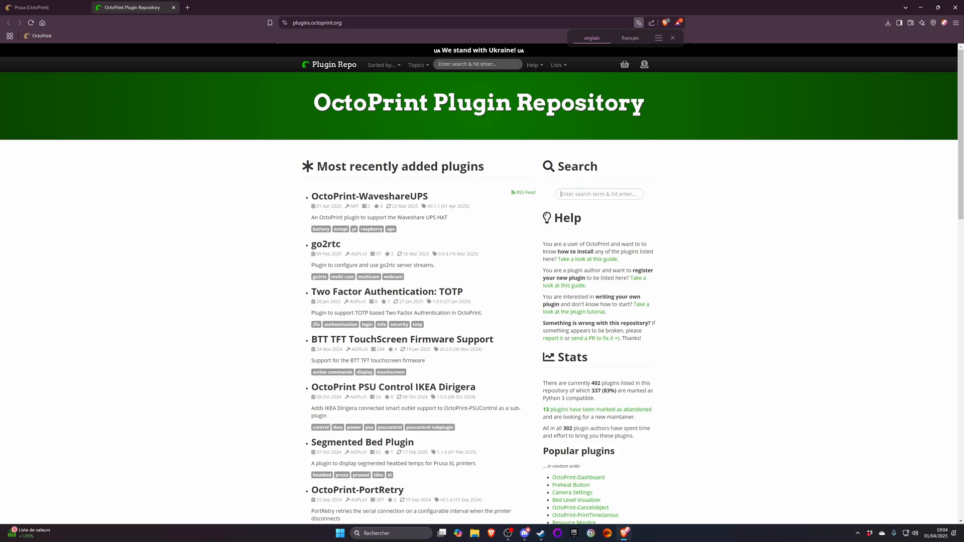
- Search the plugin repository for "themify" and "theme", and open the Themeify plugin's page to examine it
click(598, 194)
text(themify)
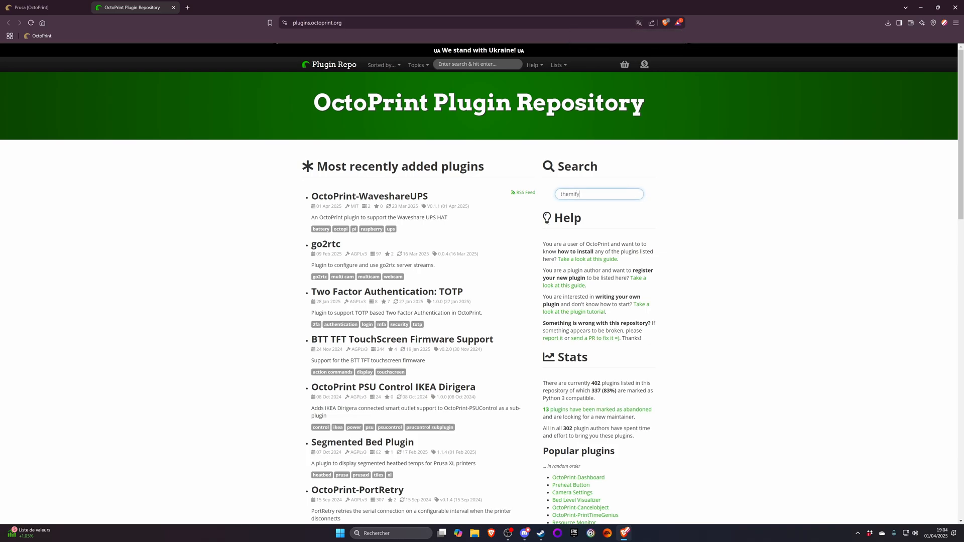
key(Return)
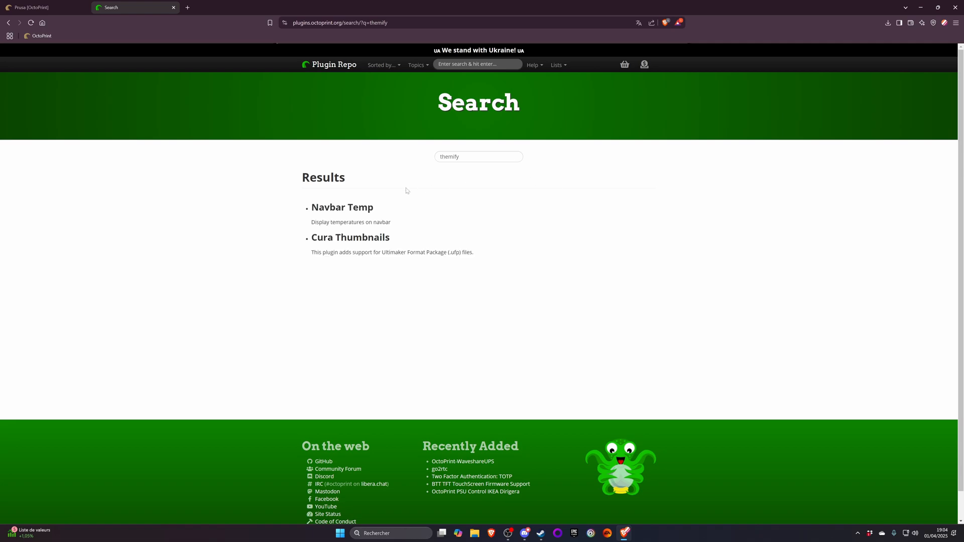
key(BackSpace)
key(BackSpace)
key(BackSpace)
text(e)
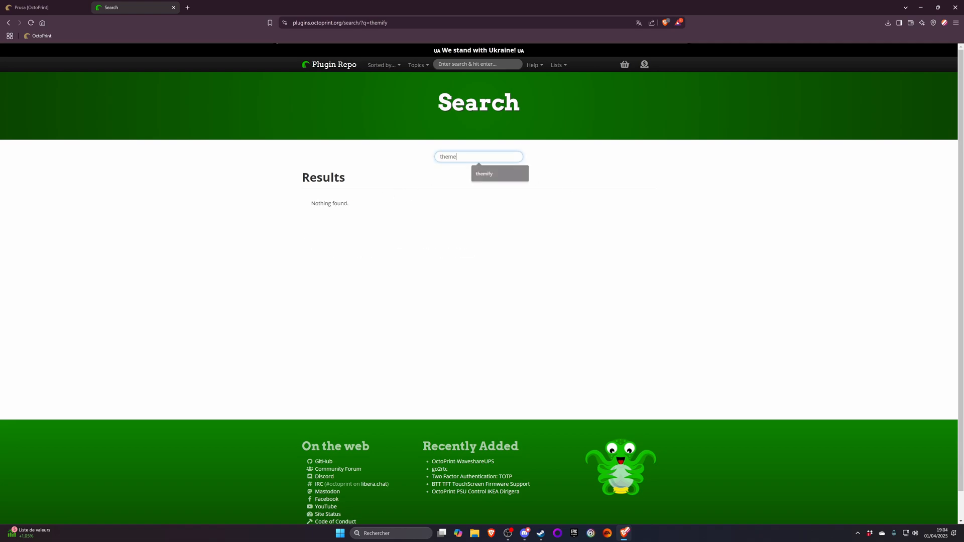
key(Return)
click(332, 211)
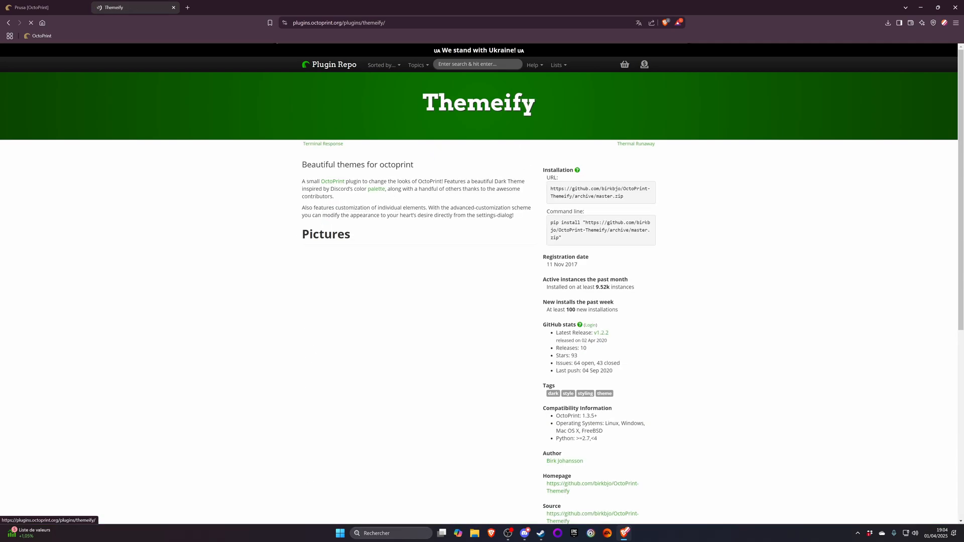
scroll(296, 181, down, 5)
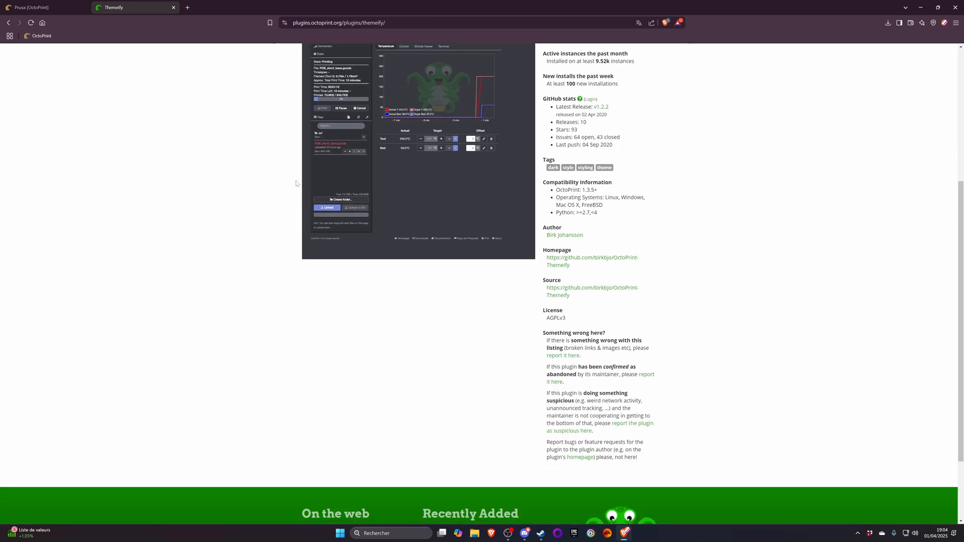
scroll(296, 184, up, 5)
- Copy the name Themeify into the extension installer's search and try twice to install that extension
drag(421, 103, 537, 106)
key(ctrl+c)
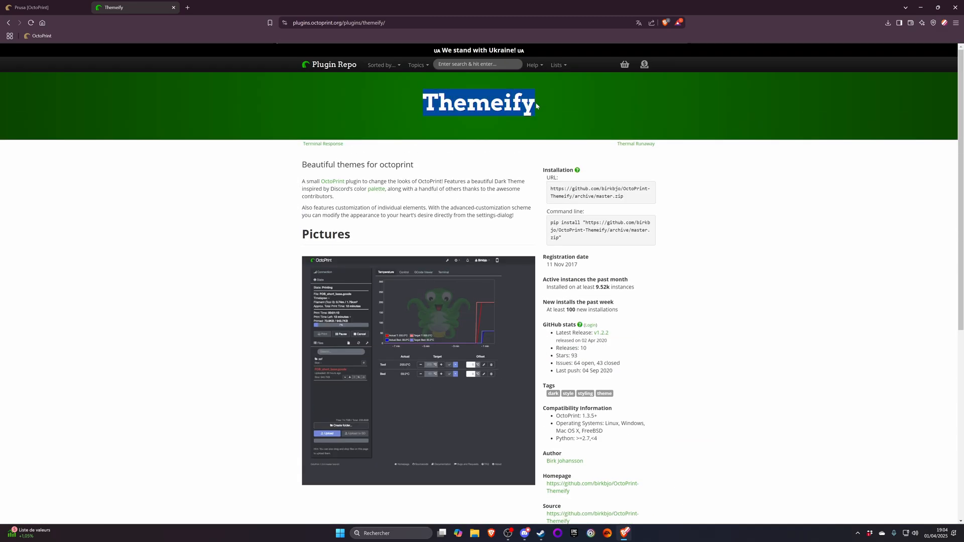
click(30, 7)
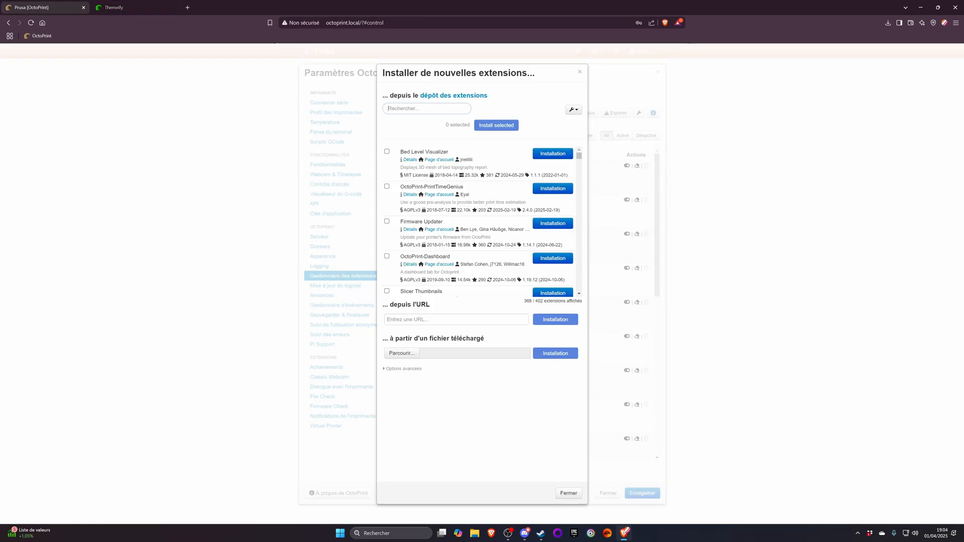
key(ctrl+v)
click(552, 153)
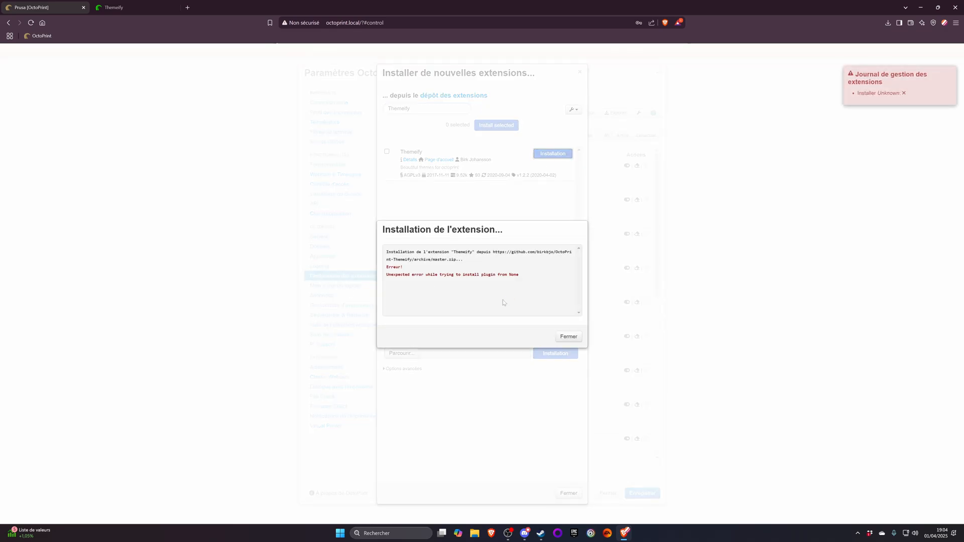
click(569, 337)
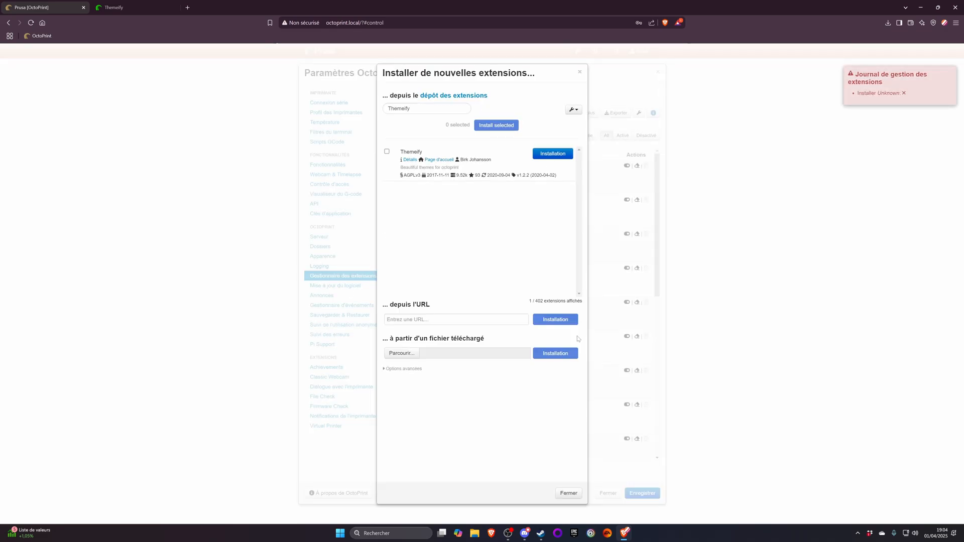
click(548, 154)
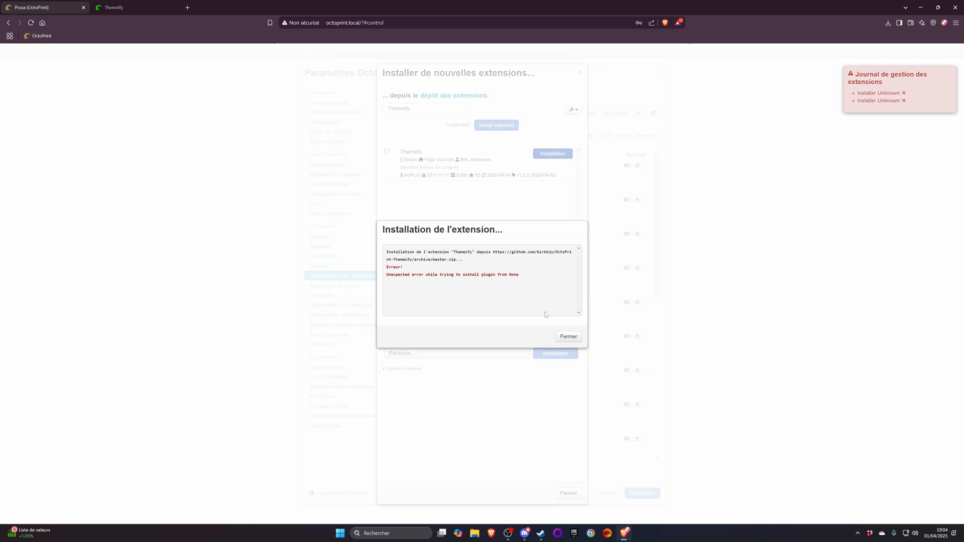
click(568, 337)
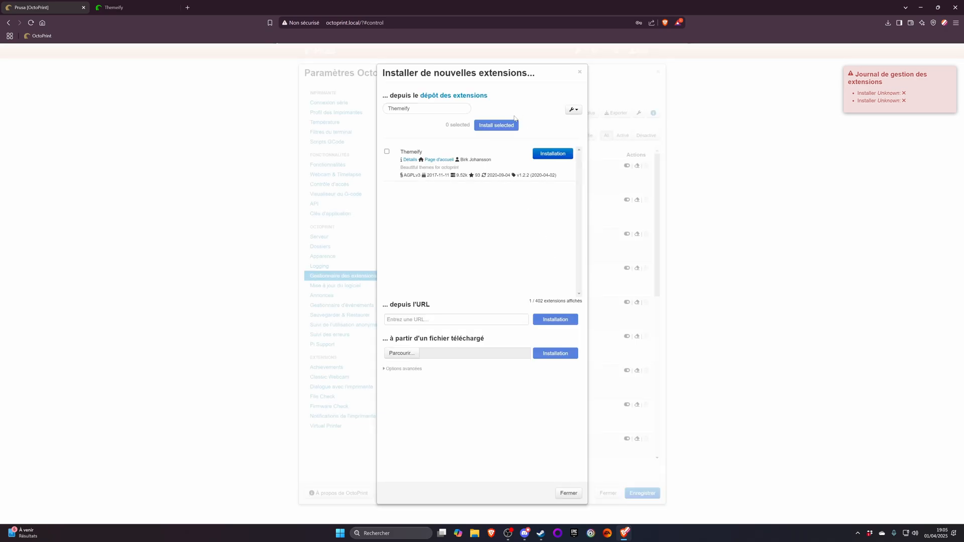
- Copy the OctoPrint-Themeify master.zip URL from its plugin page and start installing the extension from that URL
click(135, 8)
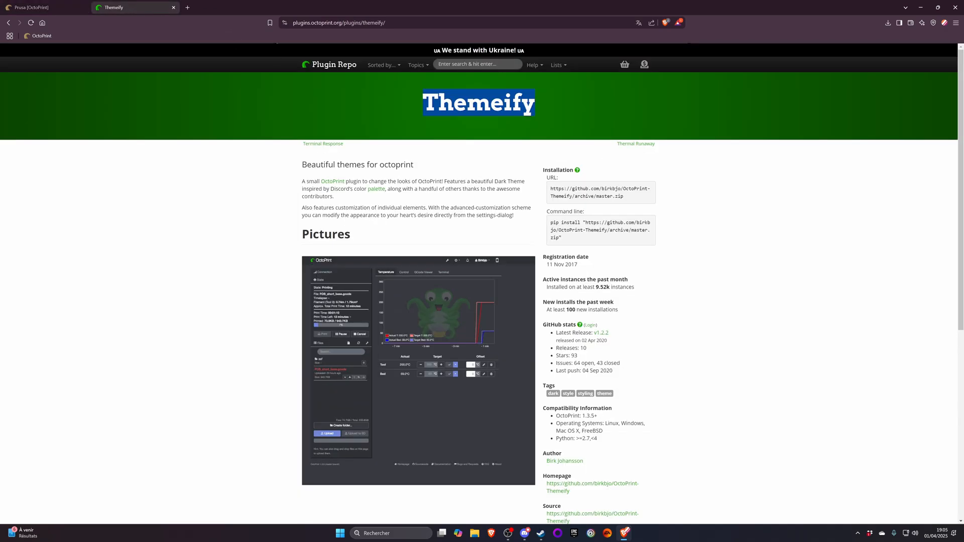
mouse_move(559, 189)
mouse_down()
mouse_move(624, 196)
mouse_move(547, 191)
mouse_up()
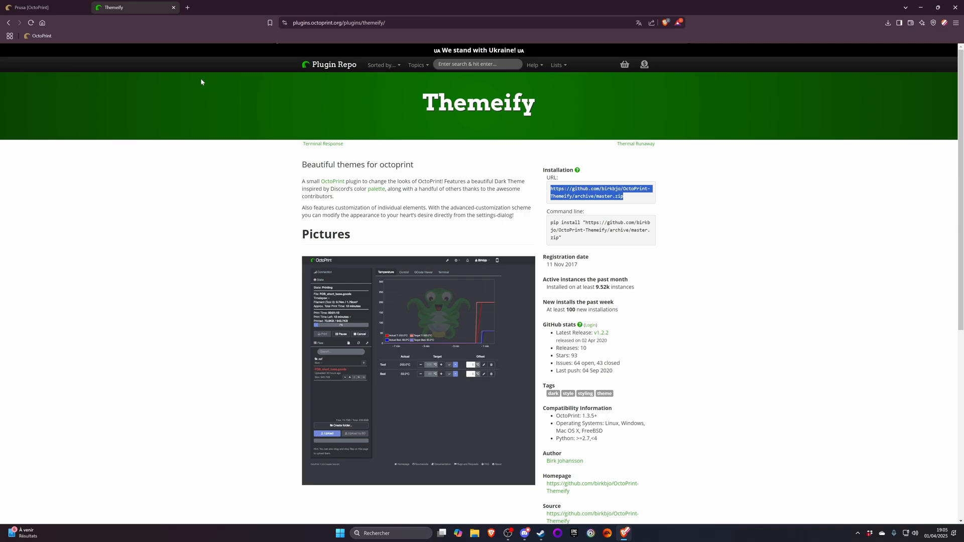
key(ctrl+c)
click(30, 7)
click(456, 319)
key(ctrl+v)
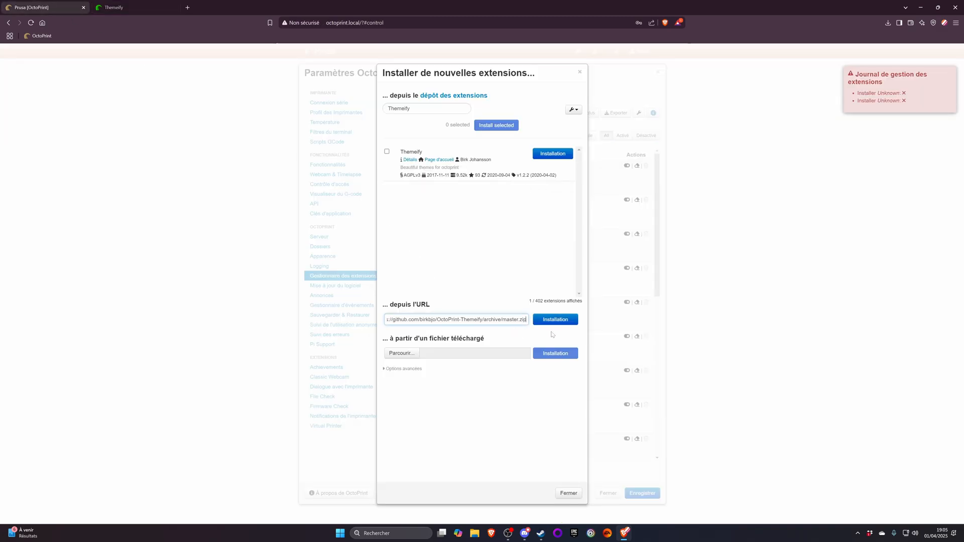
click(556, 321)
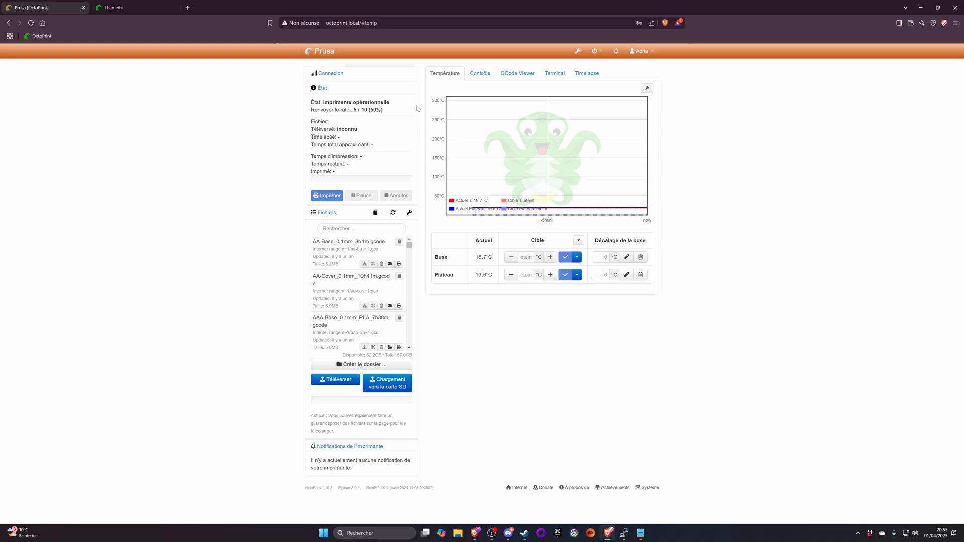
- Open the "Commande imprimante 3D.txt" notes and copy the command sudo nano /etc/sysctl.conf
click(641, 533)
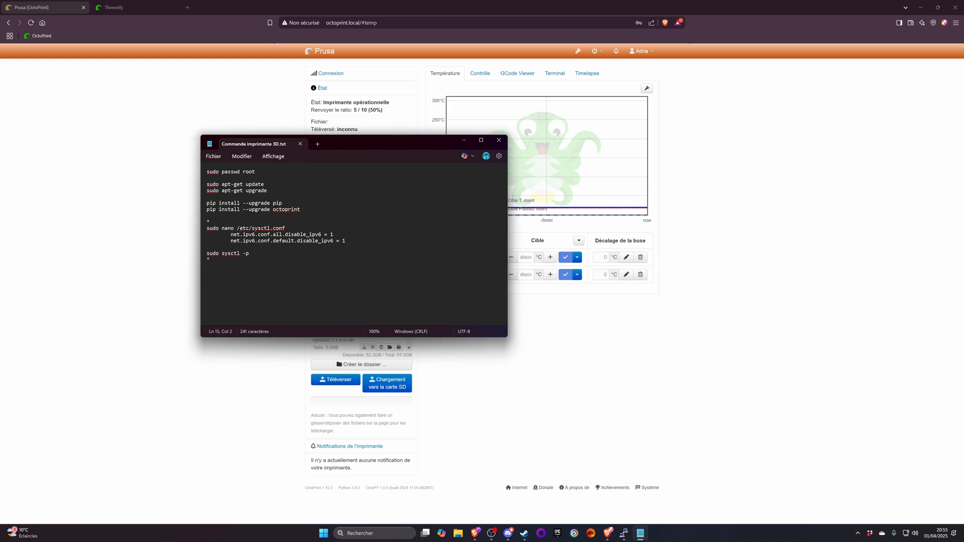
key(ctrl+a)
click(210, 260)
drag(207, 222, 211, 260)
click(250, 253)
drag(285, 228, 206, 228)
right_click(219, 229)
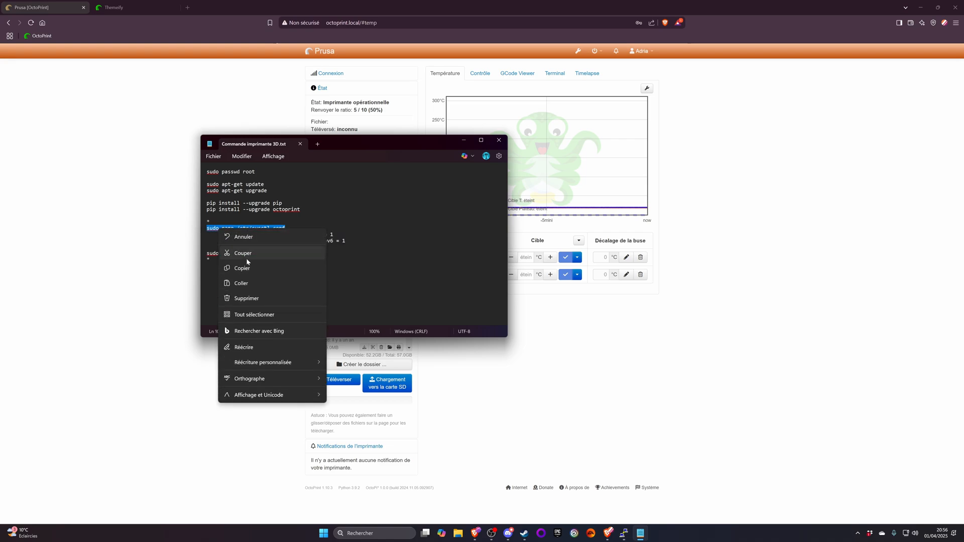
click(252, 272)
- Switch to the SSH terminal, run the copied sudo nano /etc/sysctl.conf command and enter the sudo password
click(624, 533)
right_click(422, 251)
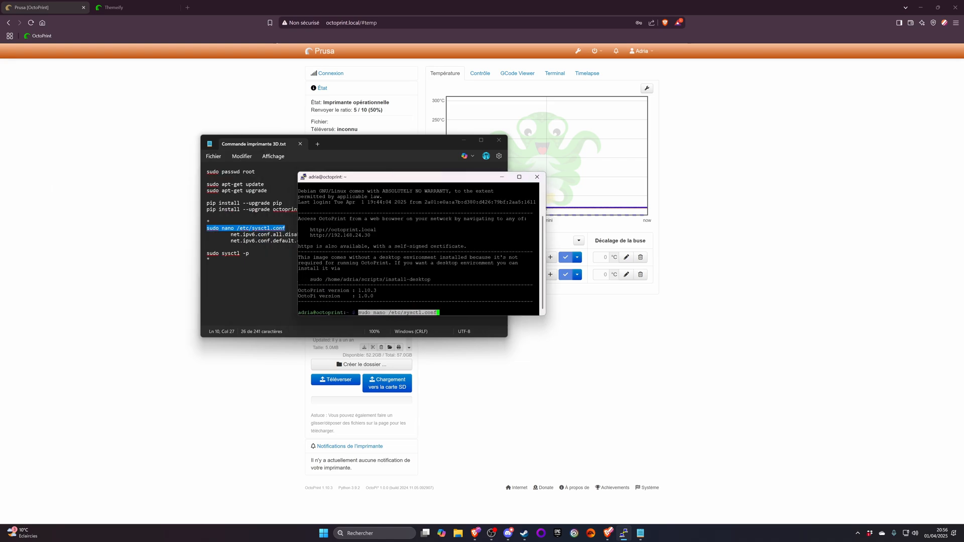
key(Return)
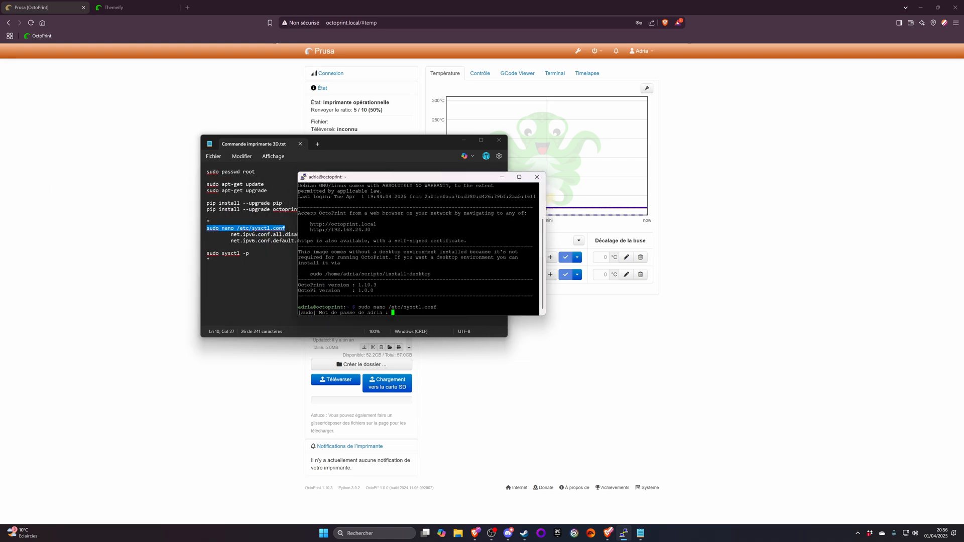
key(Return)
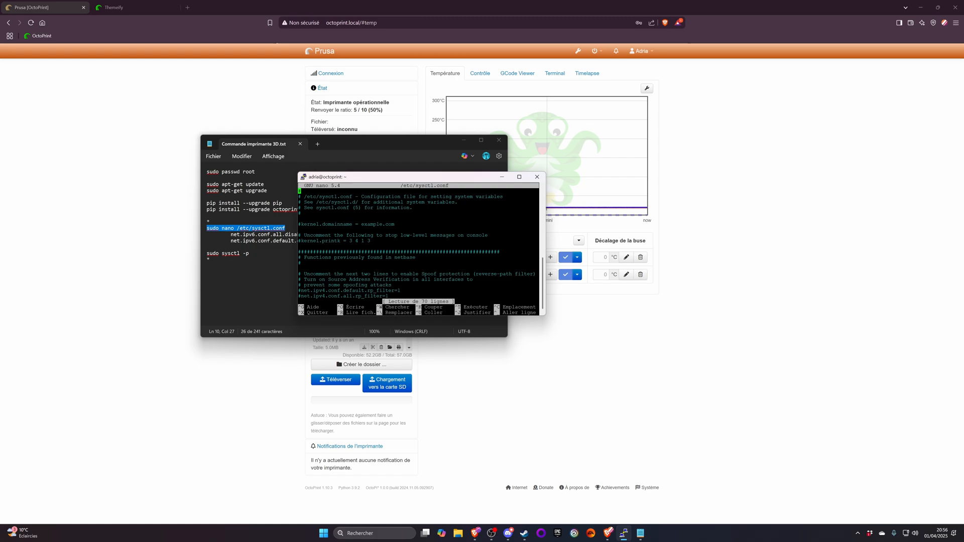
- Enlarge the terminal window, place it beside the command notes, and highlight the note line net.ipv6.conf.default.disable_ipv6 = 1
drag(545, 315, 645, 387)
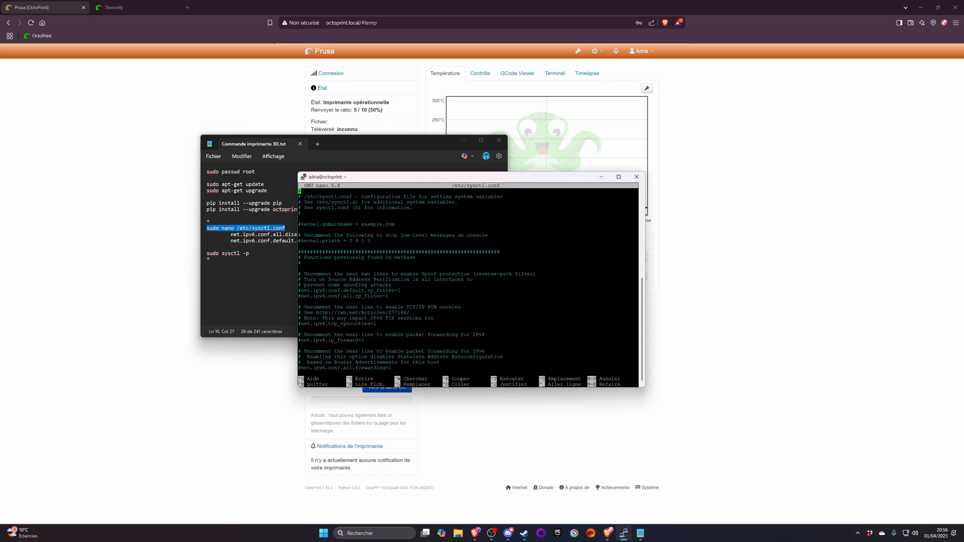
drag(382, 177, 505, 199)
drag(346, 241, 207, 241)
- Review /etc/sysctl.conf down to the two disable_ipv6 lines at its end, and exit nano
click(578, 301)
key(Down)
key(Down)
key(Down)
key(Down)
key(Down)
key(Down)
key(Down)
key(Down)
key(Down)
key(Down)
key(Down)
key(Down)
key(Down)
key(Down)
key(Down)
key(Down)
key(Down)
key(Down)
key(Down)
key(Down)
key(Down)
key(Down)
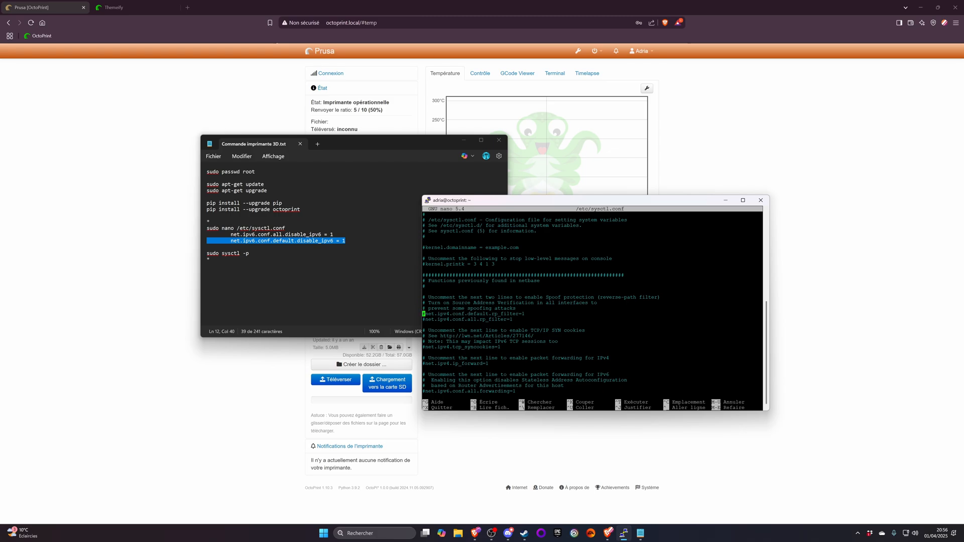
key(Down)
key(Down)
key(Down)
key(Down)
key(Down)
key(Down)
key(Down)
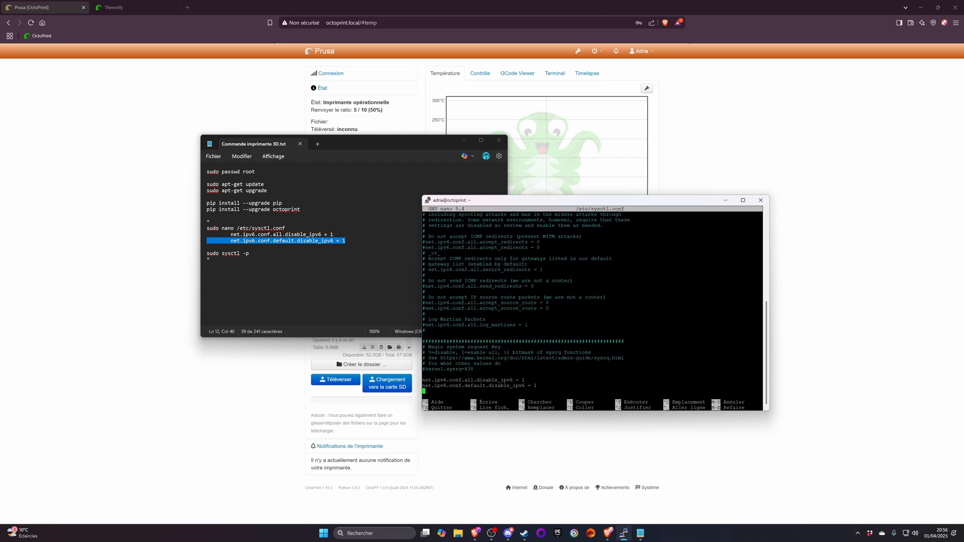
key(ctrl+x)
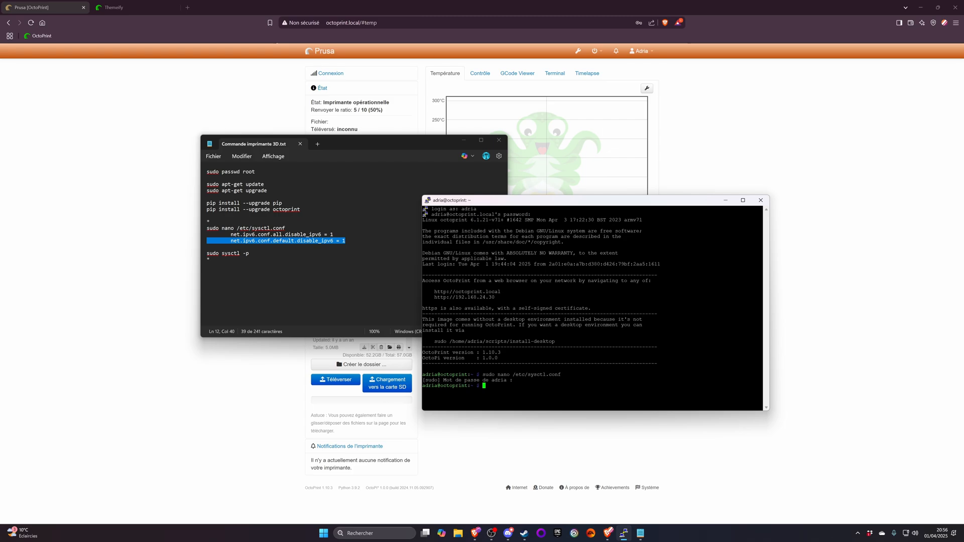
- Highlight the sudo sysctl -p command in the notes, revisiting the sudo nano /etc/sysctl.conf line in between
click(207, 254)
drag(207, 254, 250, 253)
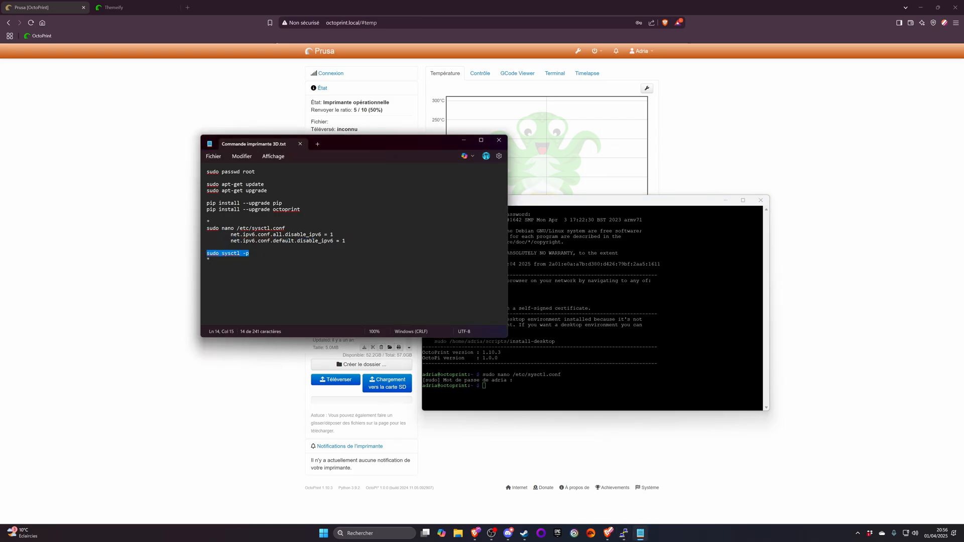
triple_click(260, 228)
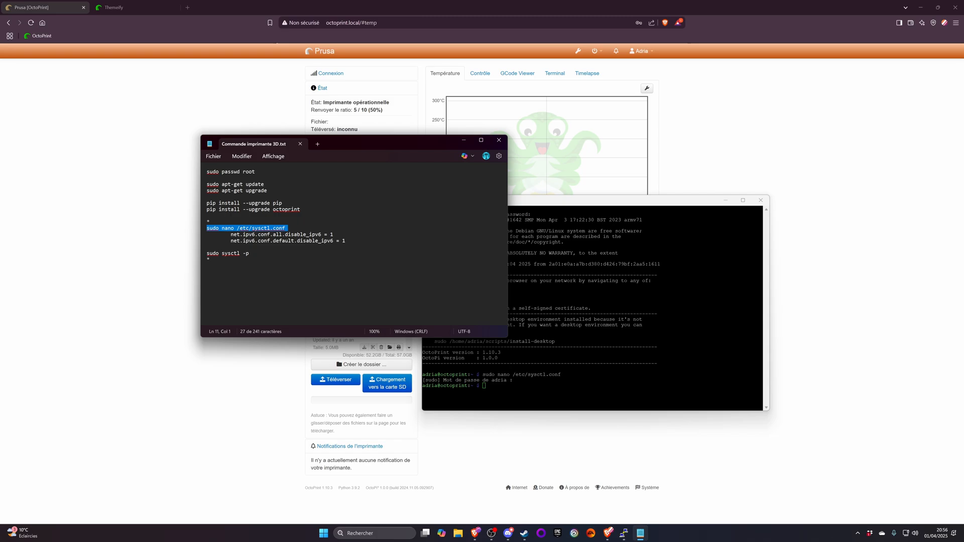
drag(250, 254, 207, 254)
click(240, 255)
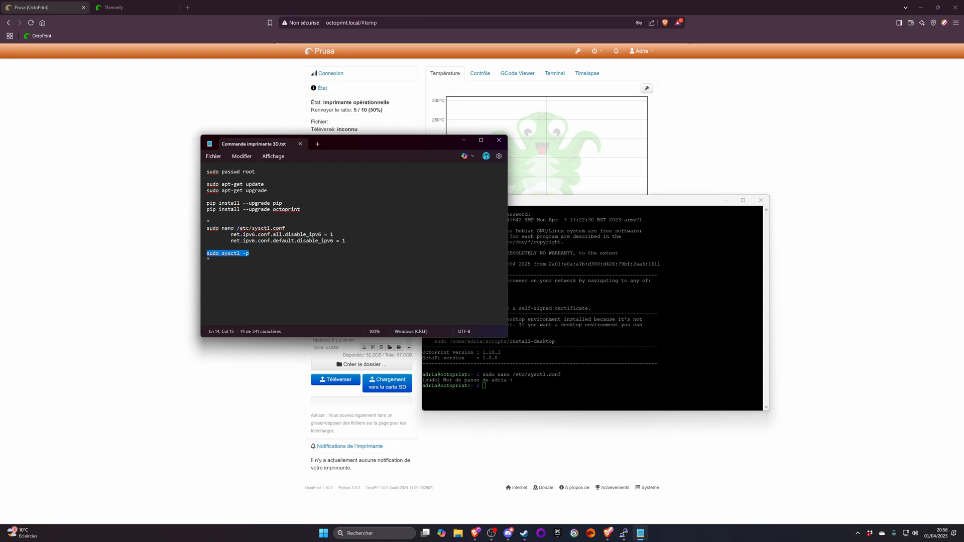
- Close the command notes, dismiss the terminal's exit prompt without ending the session, and move the terminal window clear of the OctoPrint page
click(498, 141)
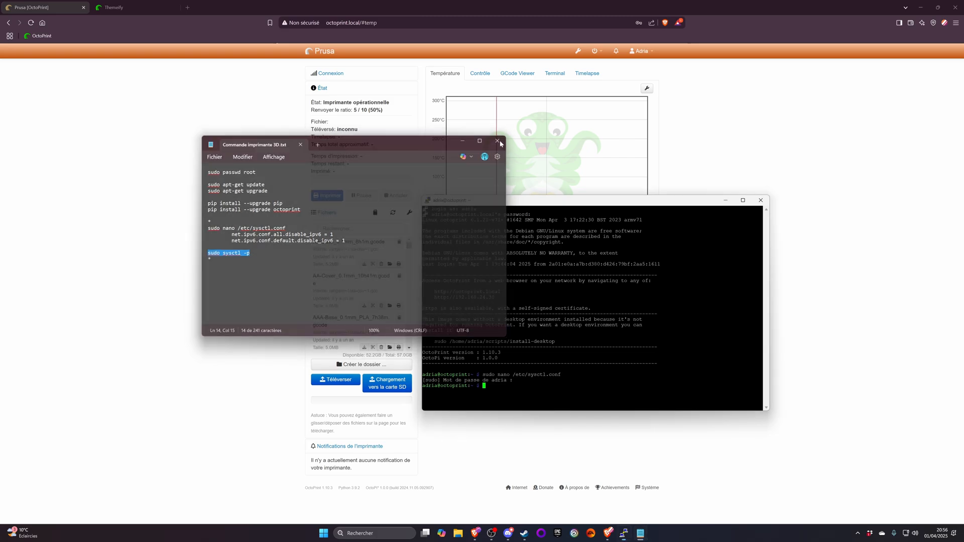
click(761, 200)
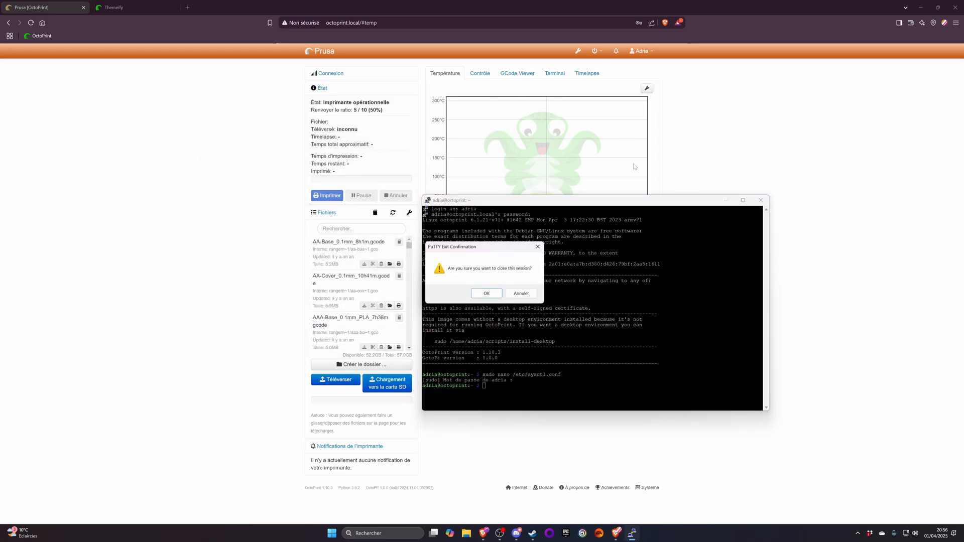
click(521, 293)
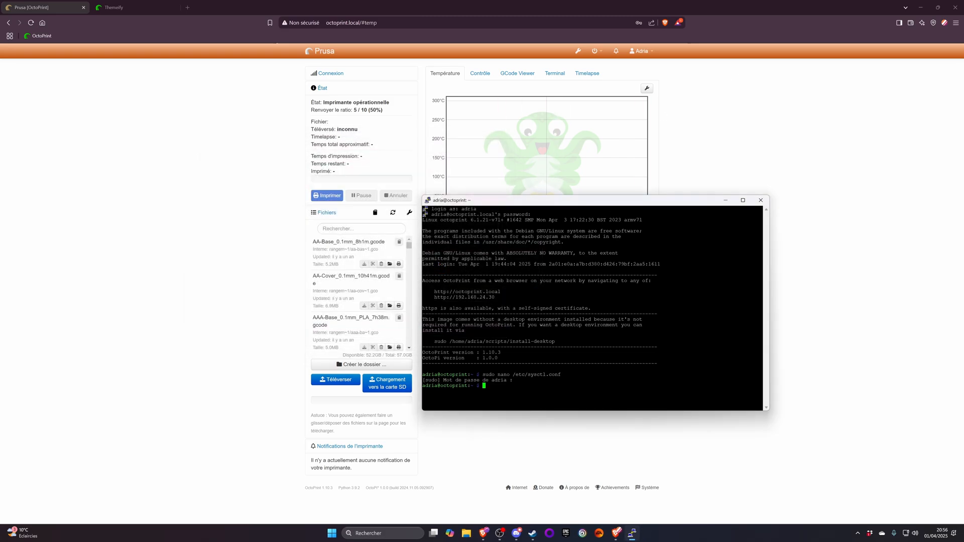
drag(563, 203, 0, 106)
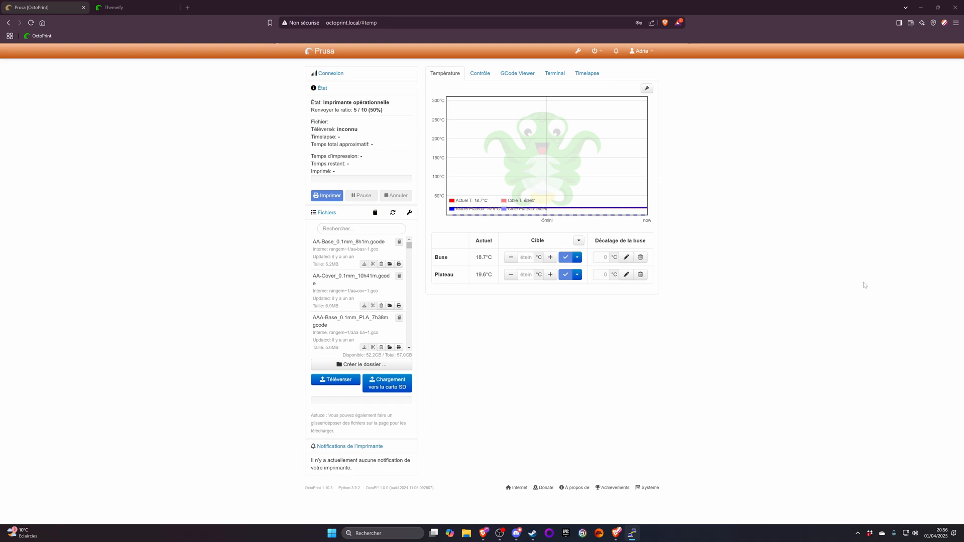
click(856, 123)
- Open the new-extension installer from OctoPrint's extension manager settings and reauthenticate with the account password
click(578, 51)
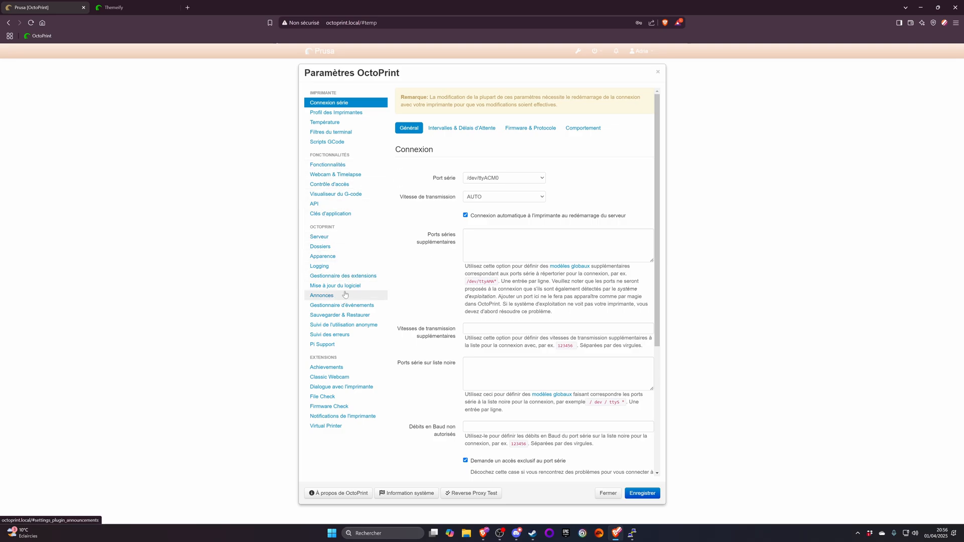
click(332, 276)
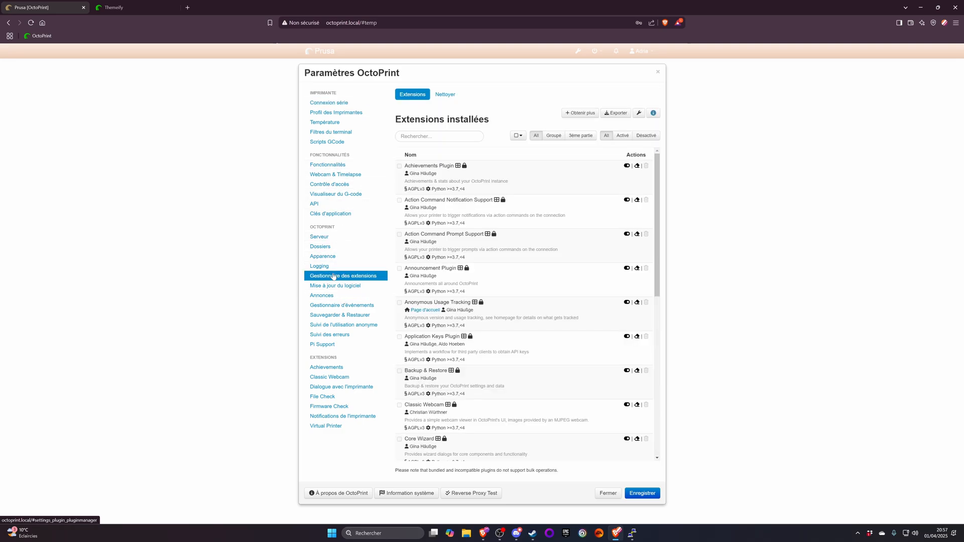
click(574, 114)
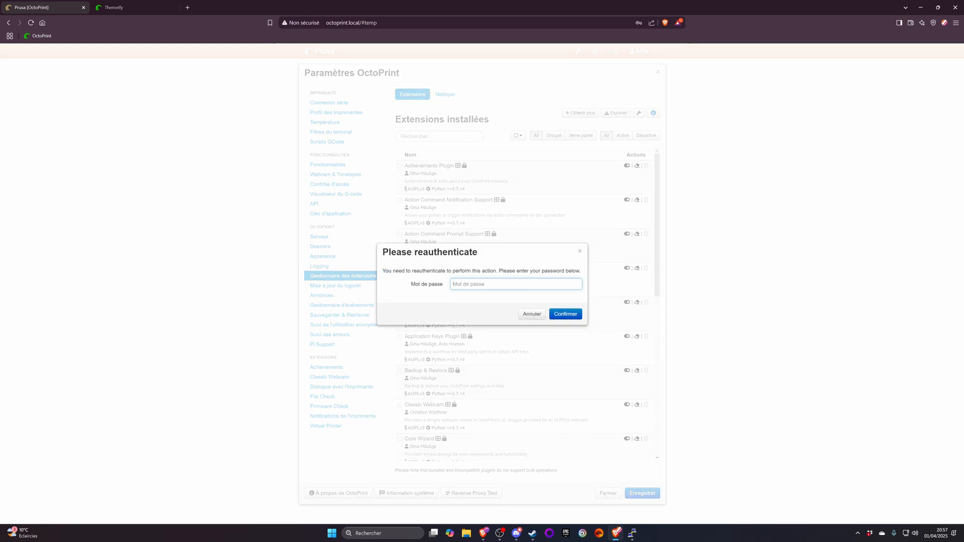
text(•)
key(Return)
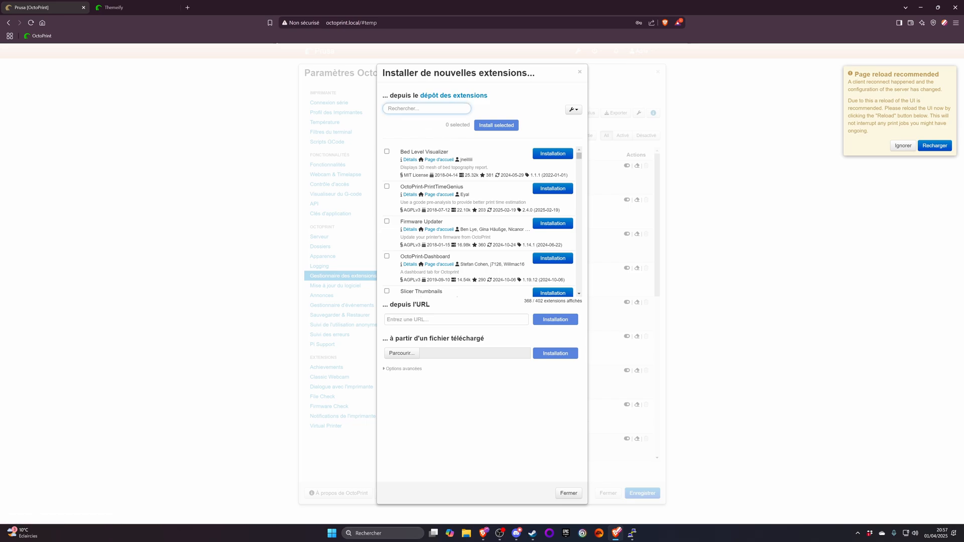
- Search the extension repository for "theme" and start installing Themeify
text(the)
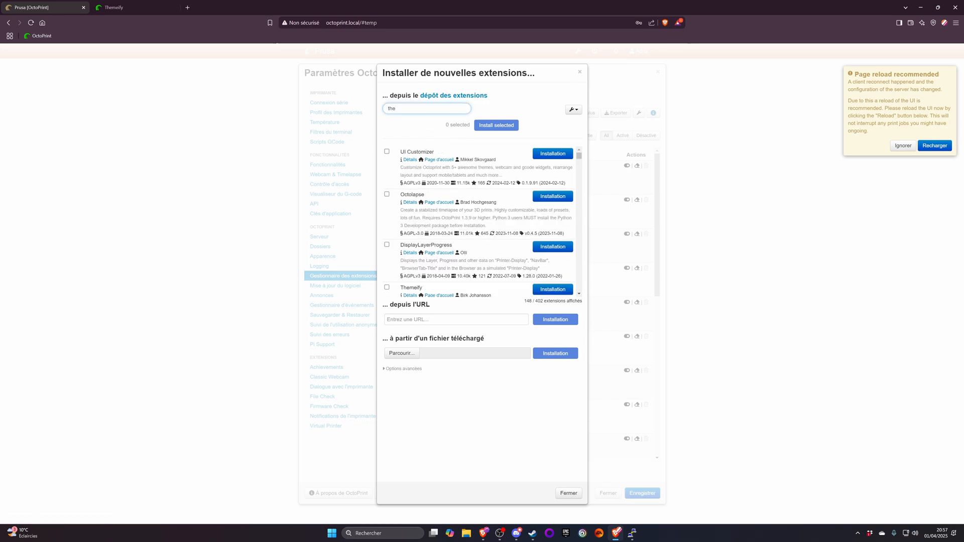
text(me)
click(546, 196)
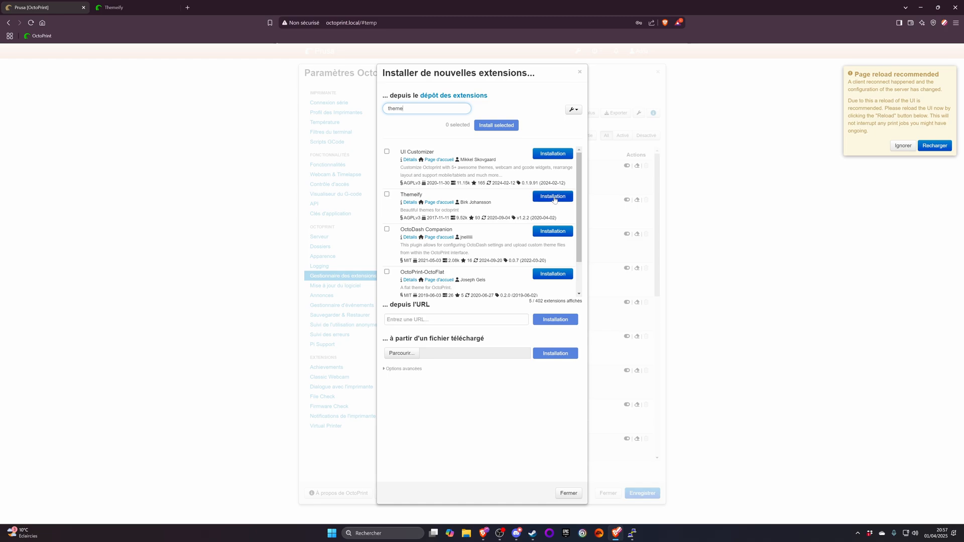
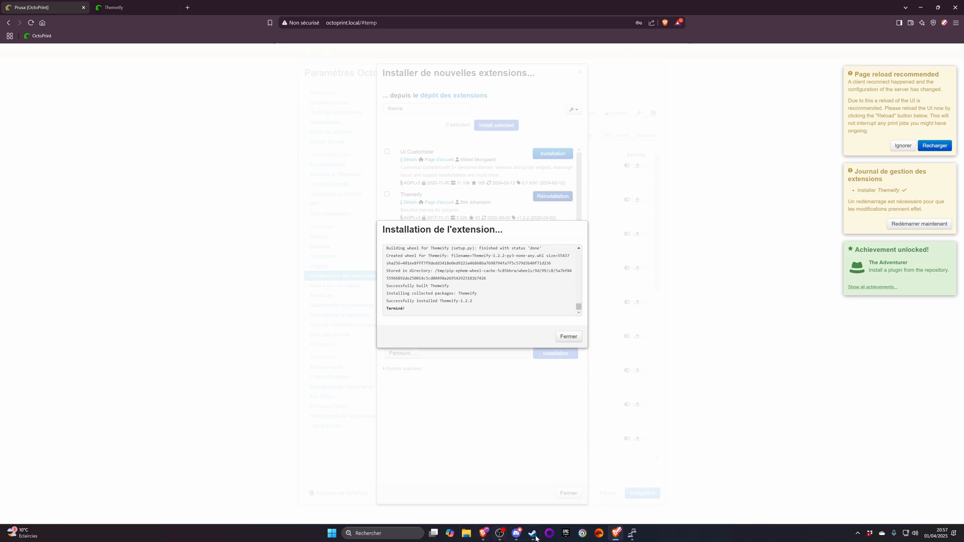
- Open the command notes in Notepad and add a "sudo reboot" line below pip install --upgrade octoprint
key(super)
text(bl)
key(Return)
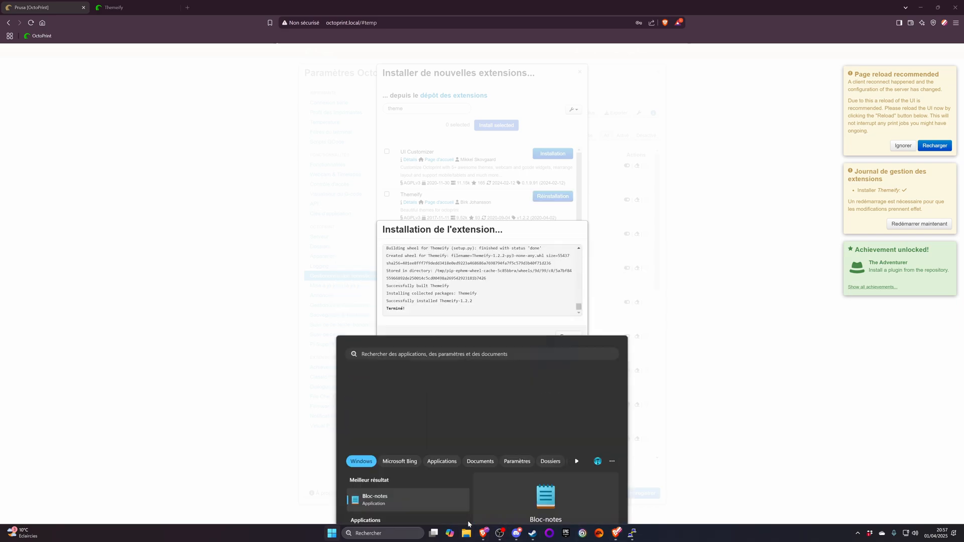
click(263, 210)
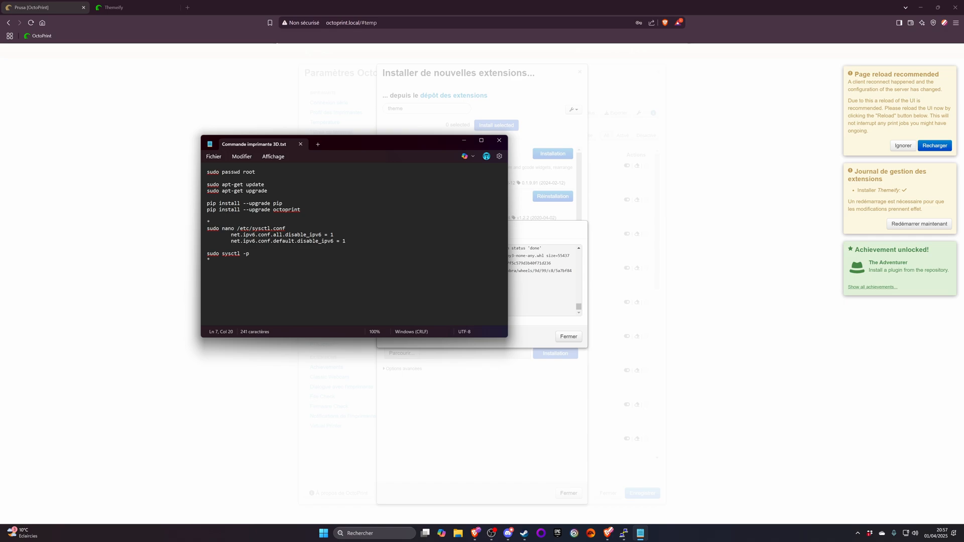
drag(203, 204, 313, 221)
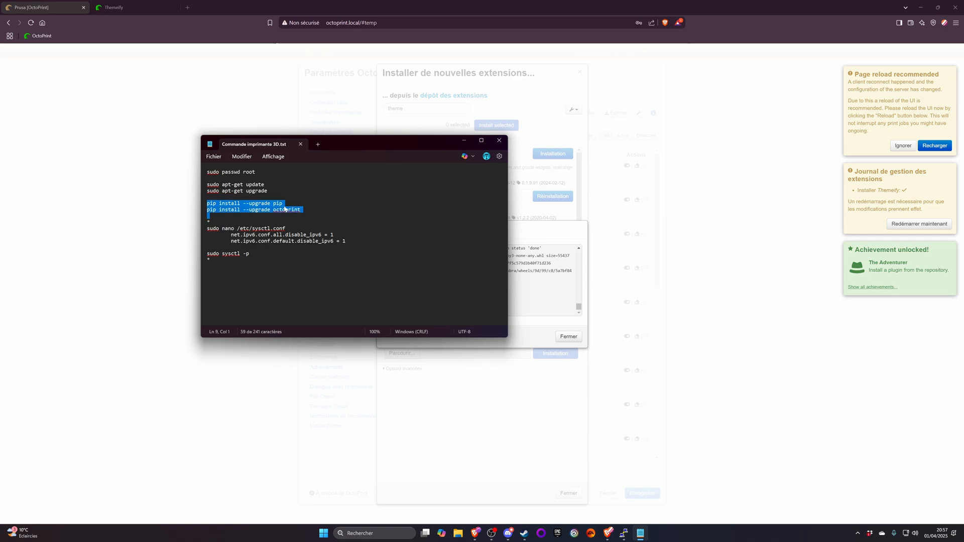
click(252, 203)
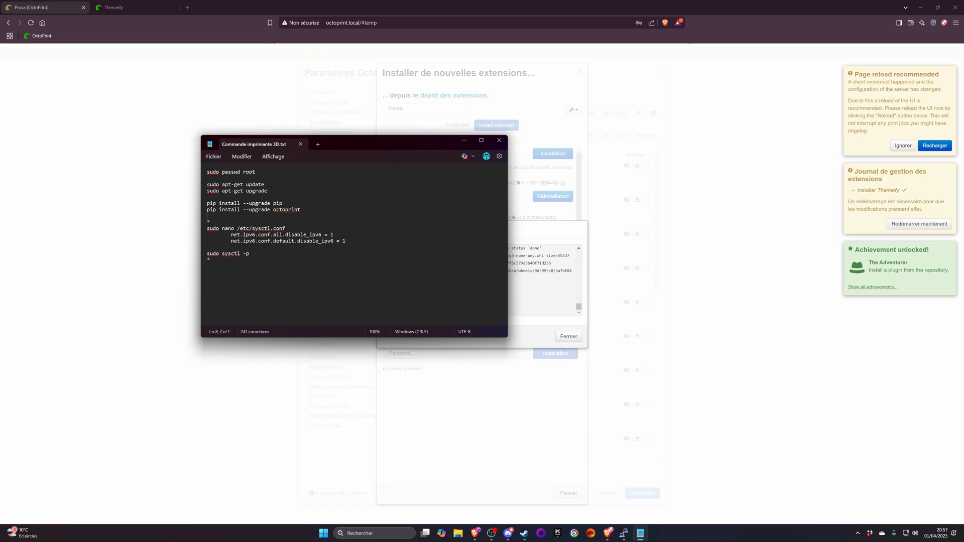
key(Return)
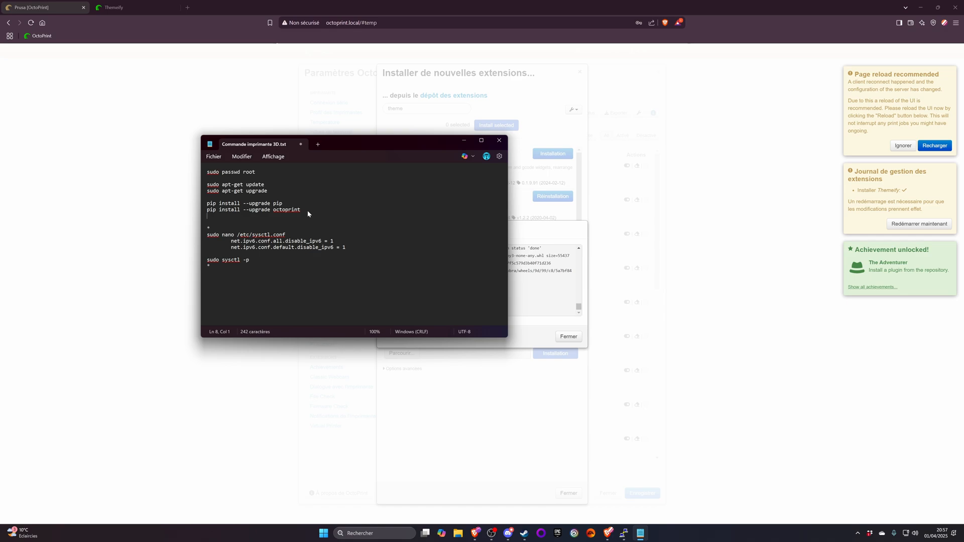
text(sudo rebo)
- Add a "Reboot USB" line at the end of the notes and save the file
click(210, 266)
text(oot USB)
drag(216, 266, 207, 172)
click(250, 260)
key(ctrl+a)
click(270, 235)
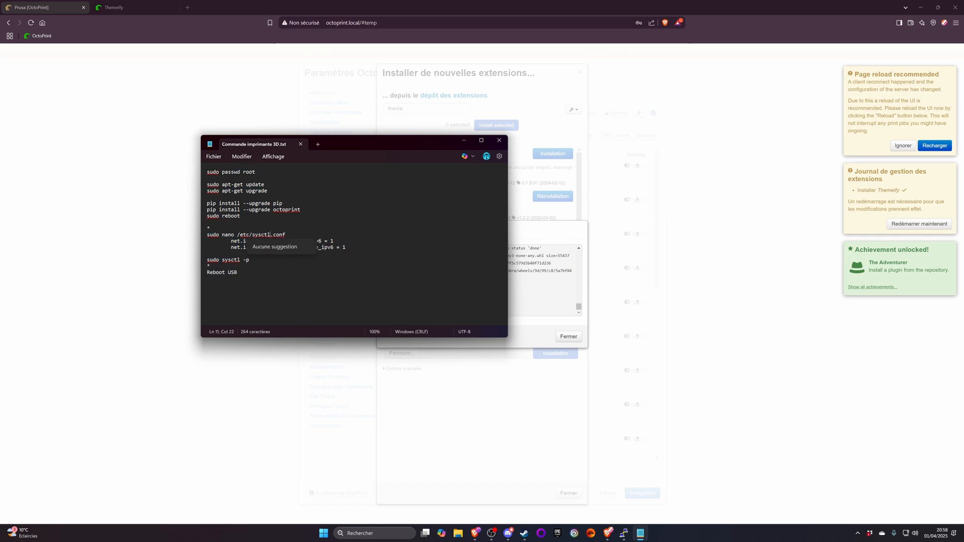
- Highlight the complete command list in the notes and move the notes window clear of the OctoPrint page
key(ctrl+End)
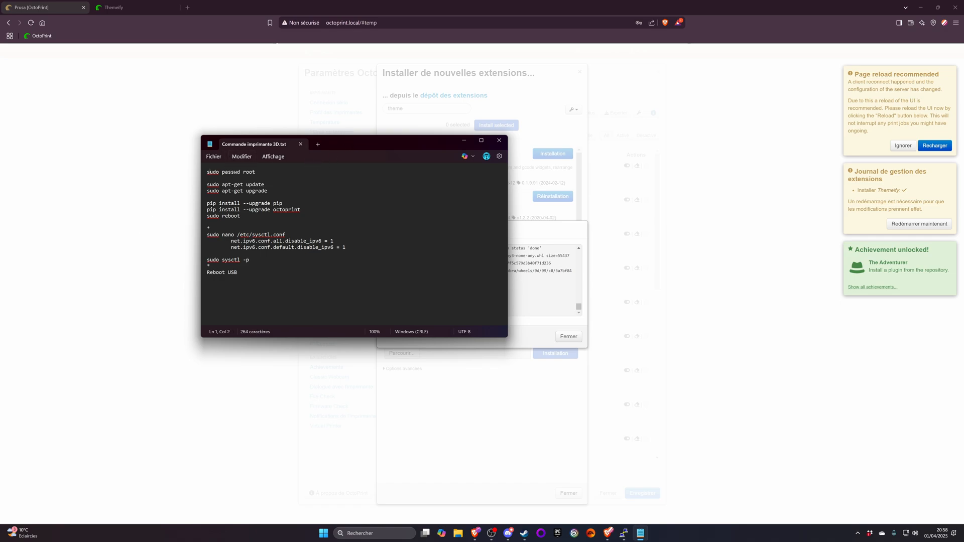
key(ctrl+a)
key(Right)
drag(350, 146, 0, 165)
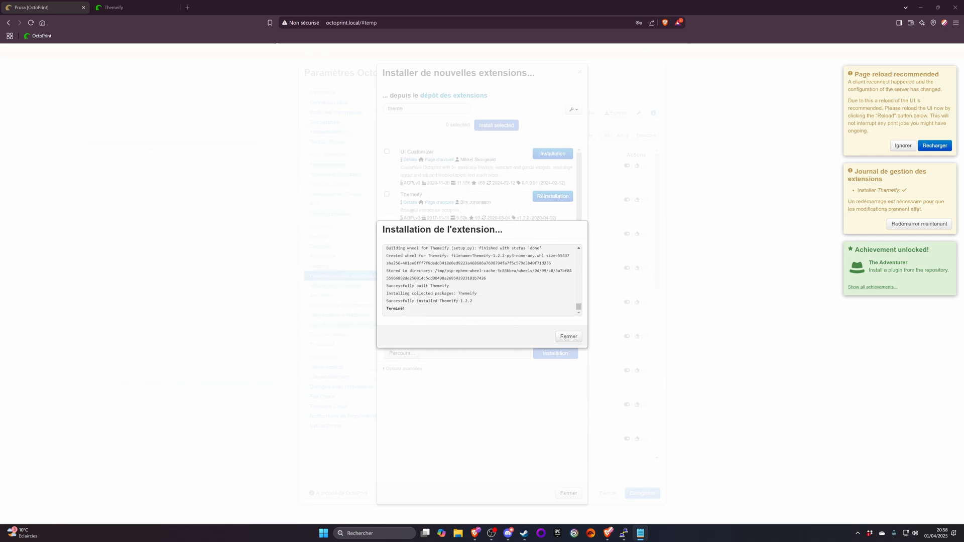
- Close the Themeify installation log and restart the OctoPrint server, accepting the confirmation
click(615, 319)
click(569, 338)
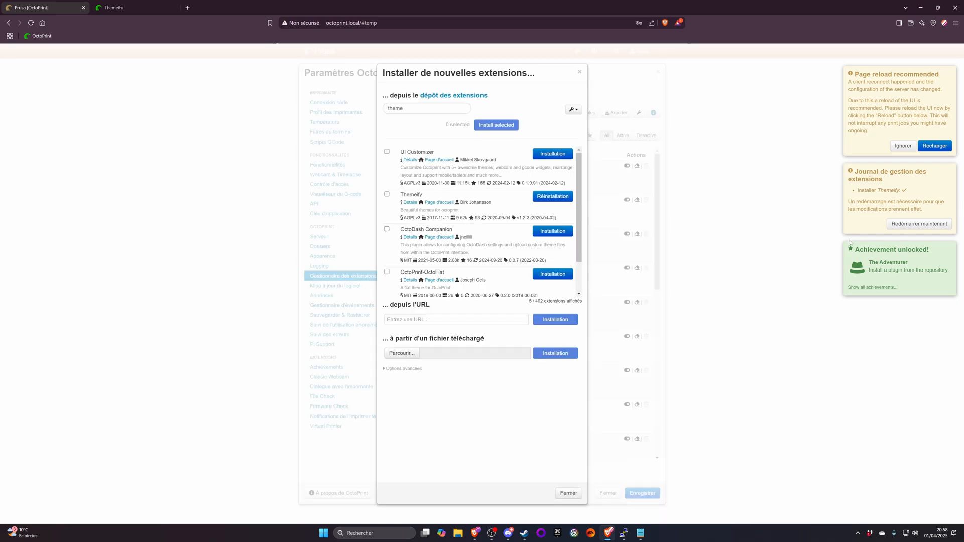
click(920, 224)
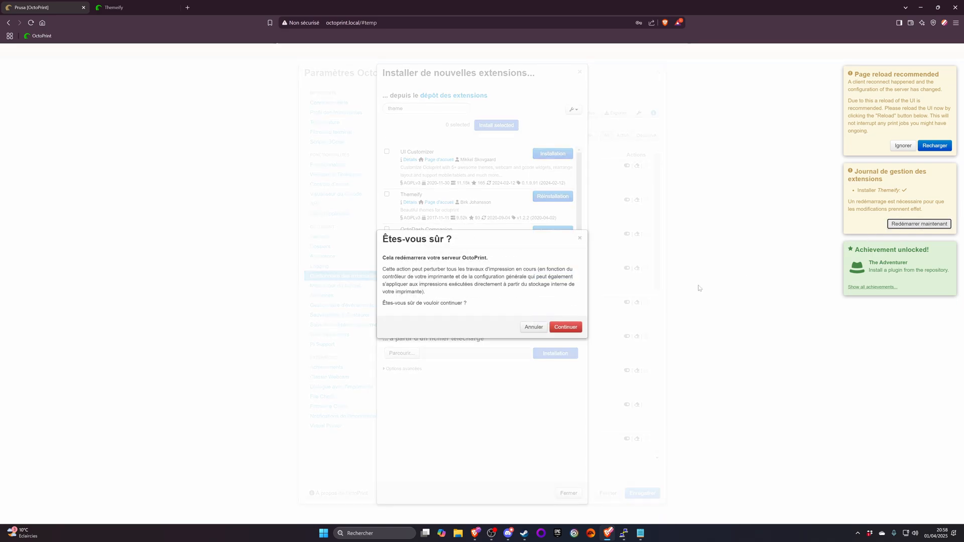
click(569, 327)
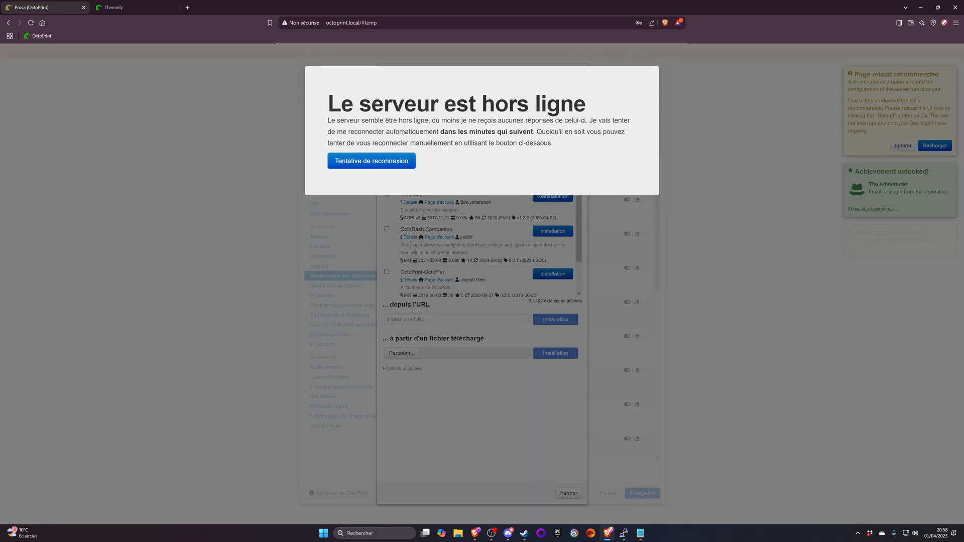
- Load octoprint.local without the #temp suffix and carry out the recommended page reload
double_click(443, 28)
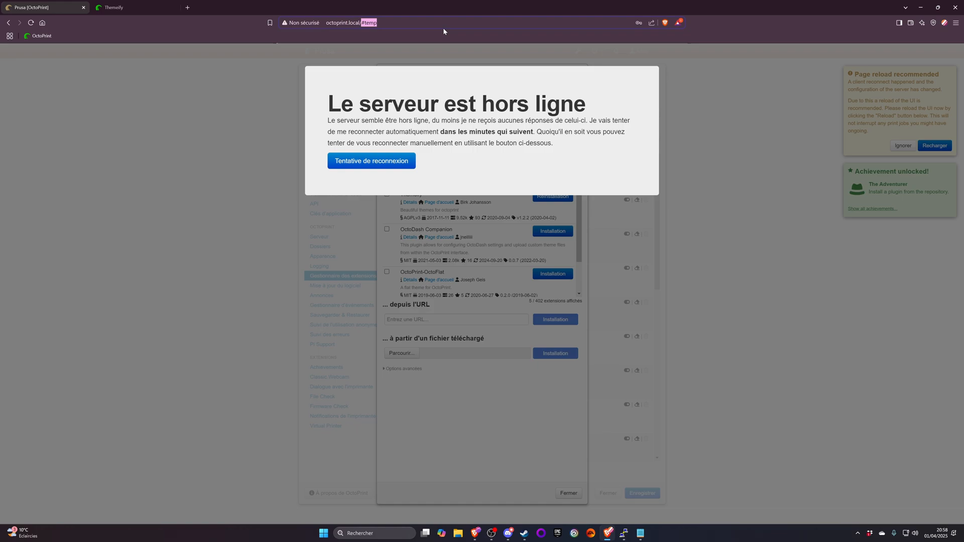
key(BackSpace)
key(Return)
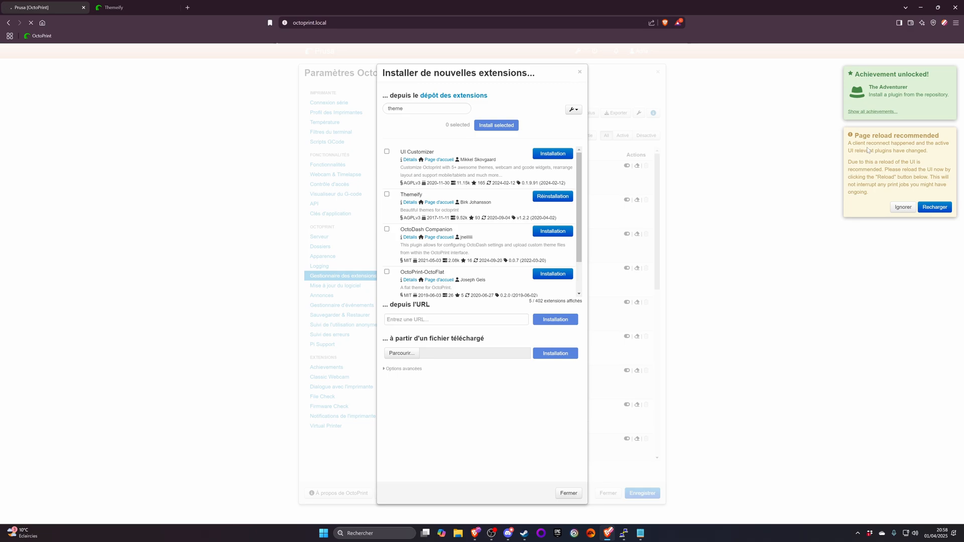
click(935, 207)
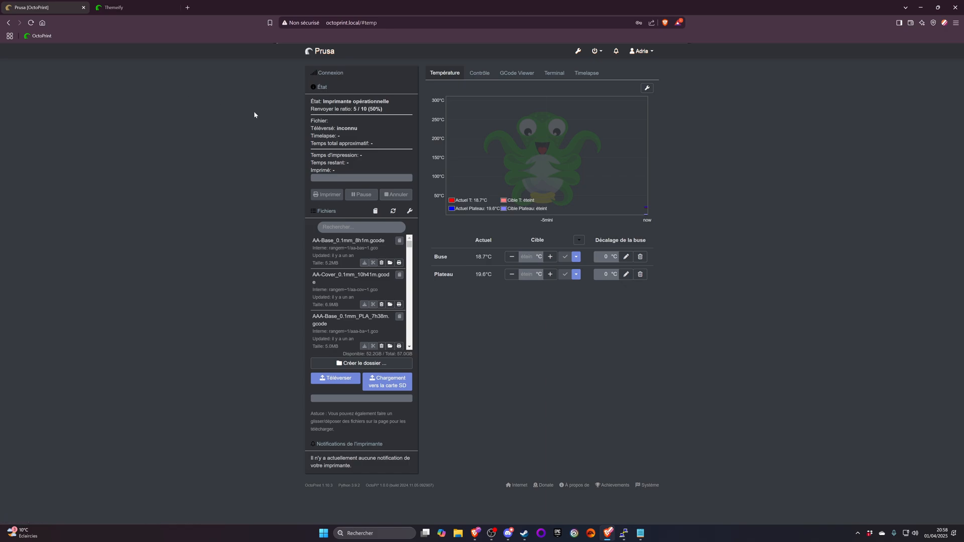
- Set OctoPrint's appearance colour to violet, save the settings and reload the page
click(578, 50)
click(322, 257)
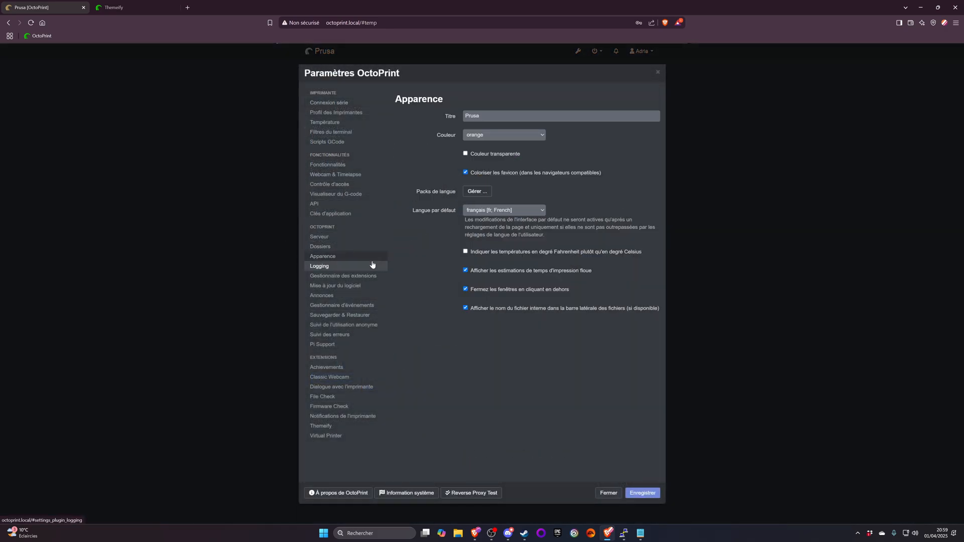
click(487, 139)
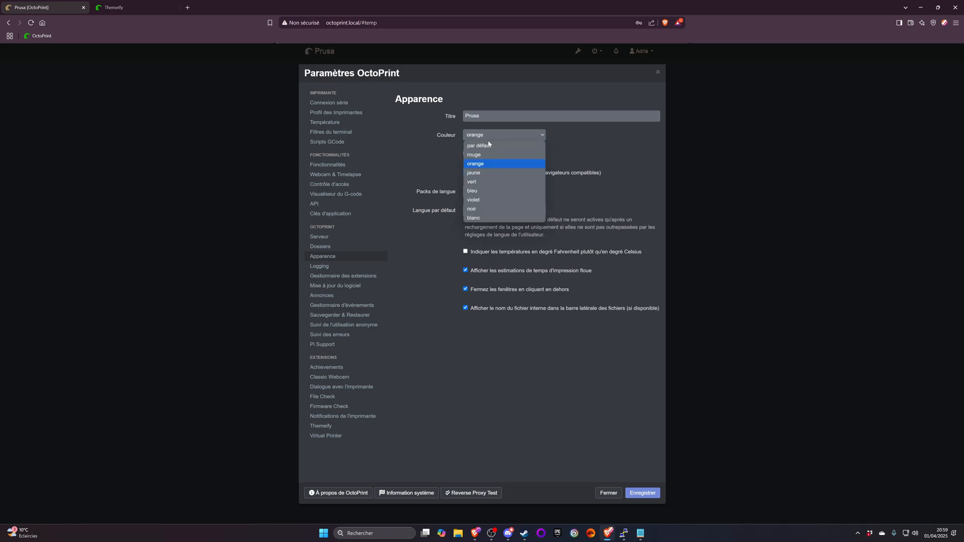
click(475, 200)
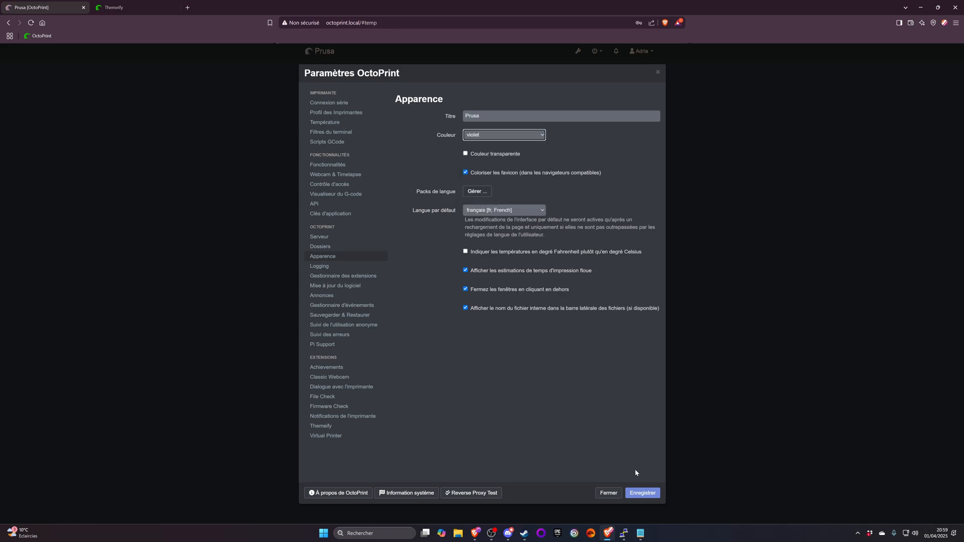
click(642, 493)
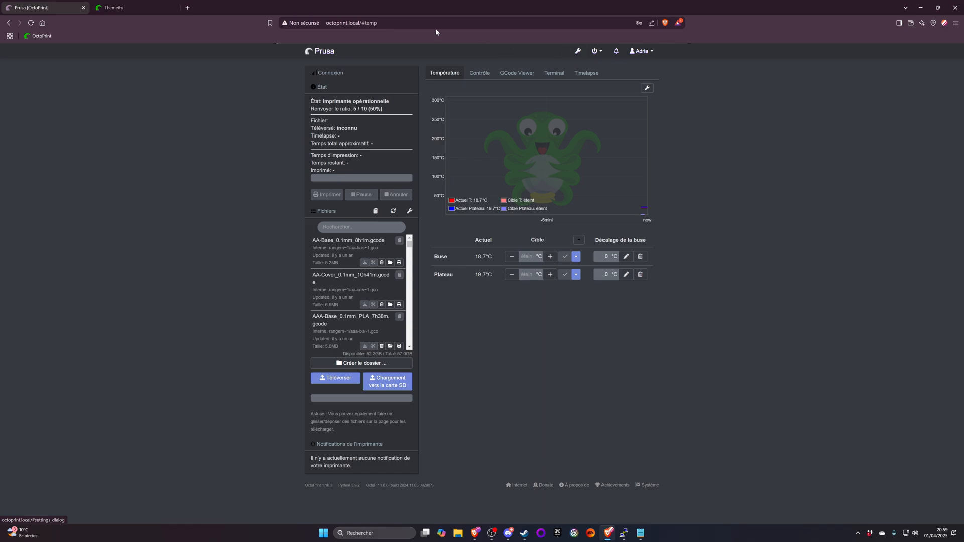
click(360, 23)
key(Return)
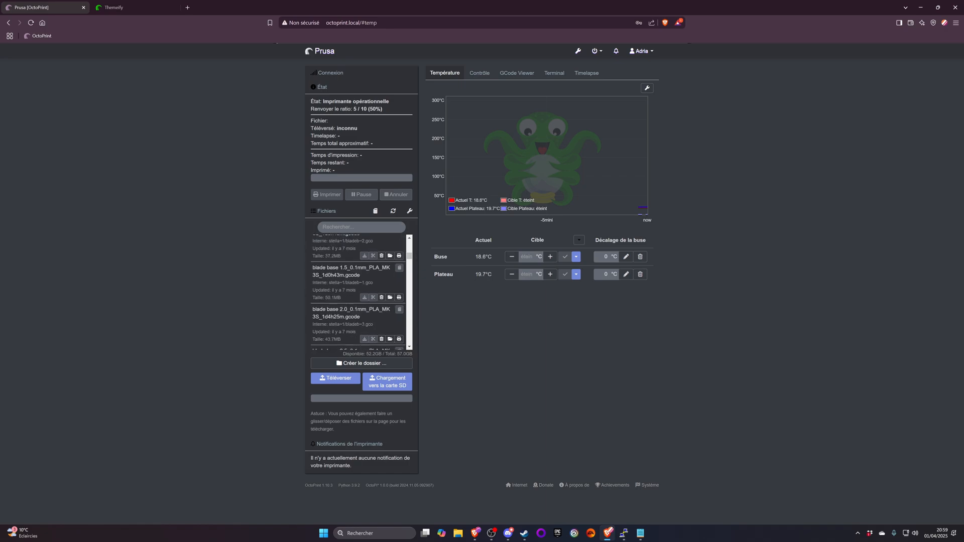
- Open the new-extension installer from the extension manager settings and reauthenticate with the account password
click(578, 51)
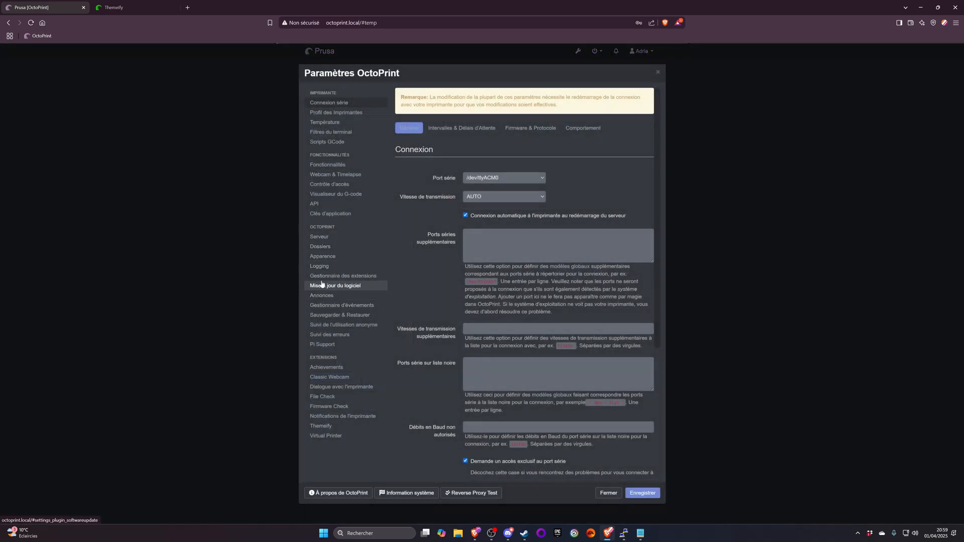
click(353, 278)
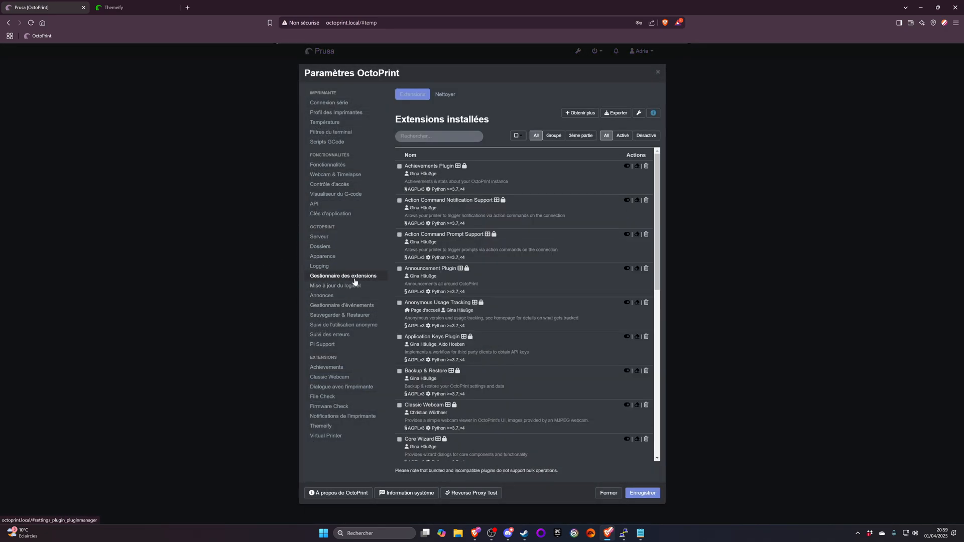
click(588, 111)
text(•)
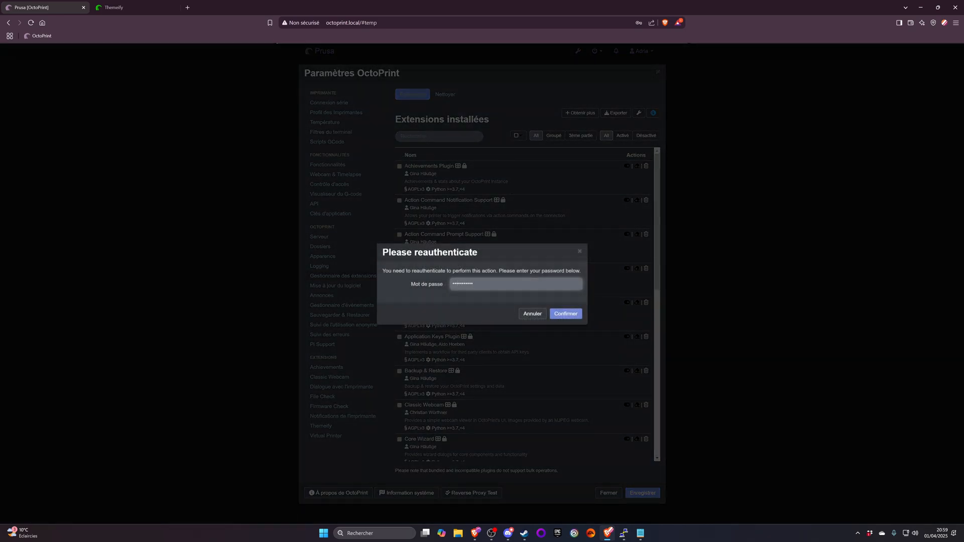
key(Return)
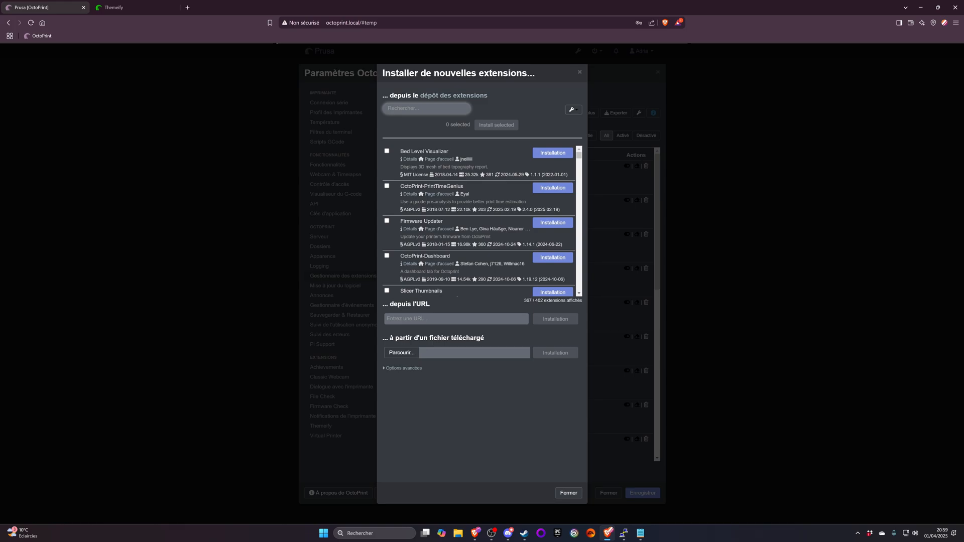
- Search the extension repository for "discord", check the OctoPrint-Octorant details page and install that extension
text(discord)
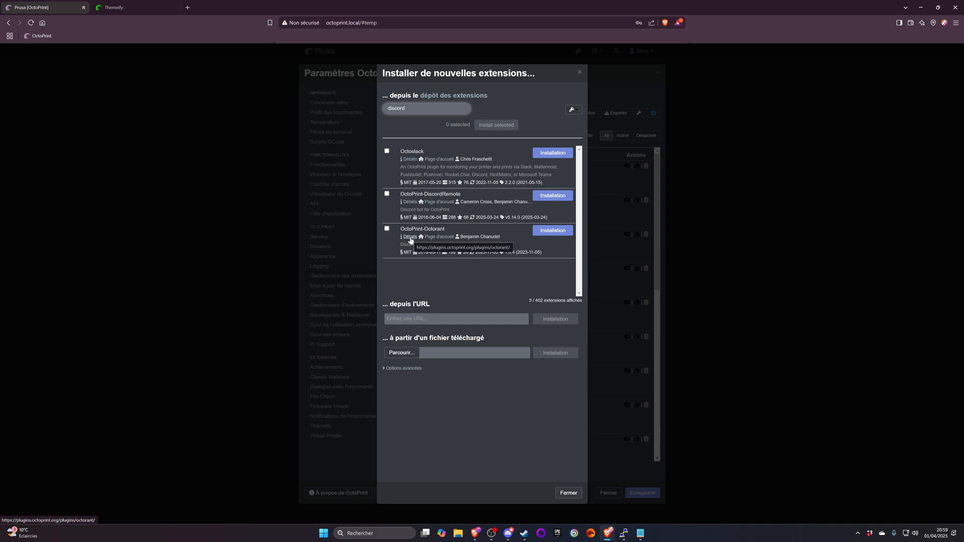
click(410, 237)
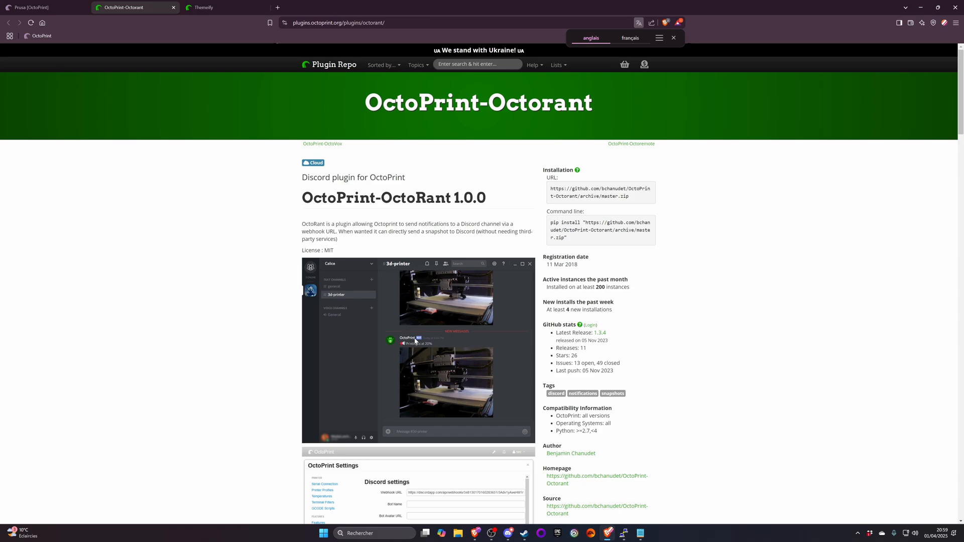
scroll(437, 379, down, 10)
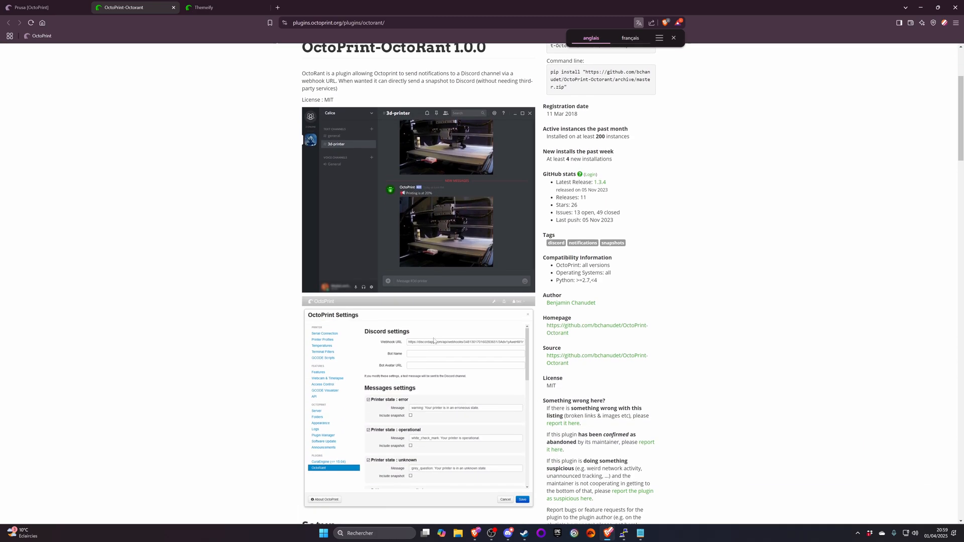
key(ctrl+w)
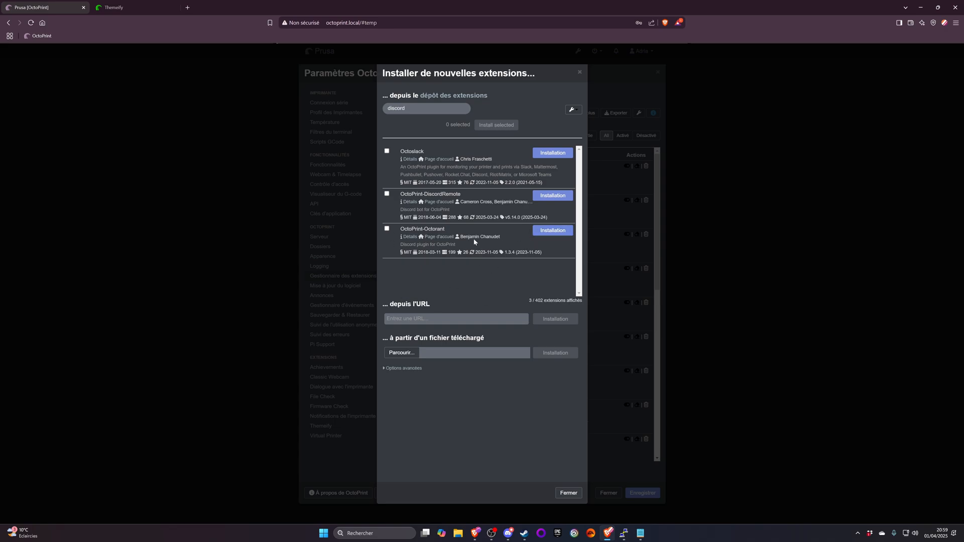
click(553, 231)
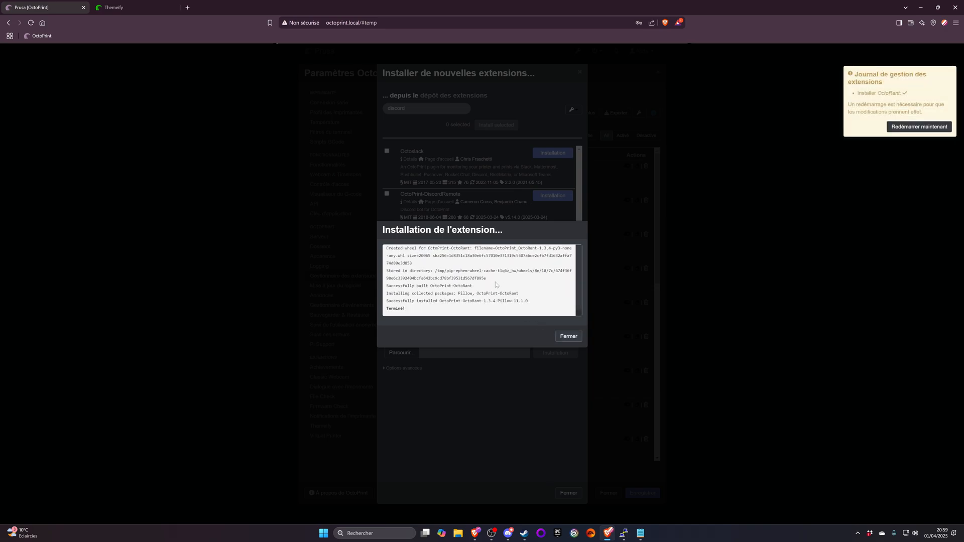
click(567, 337)
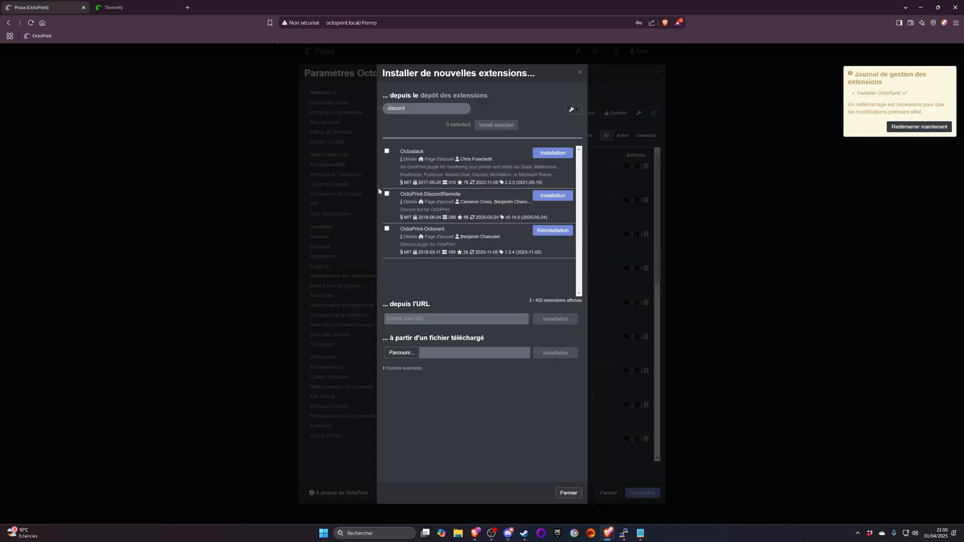
- Search the extension repository for "mmu", install the Prusa MMU extension and close its installation log
double_click(396, 108)
text(mmu)
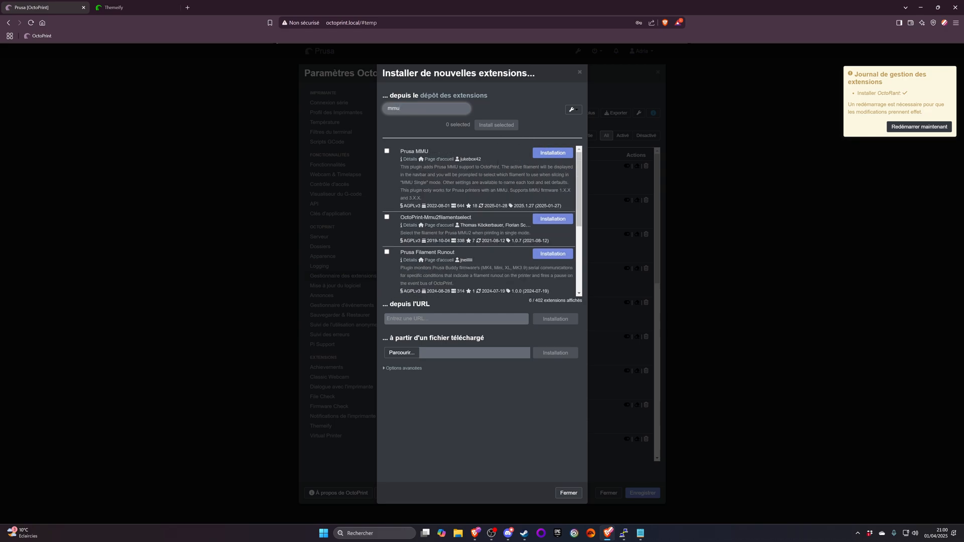
scroll(507, 165, down, 3)
scroll(508, 168, up, 2)
click(552, 153)
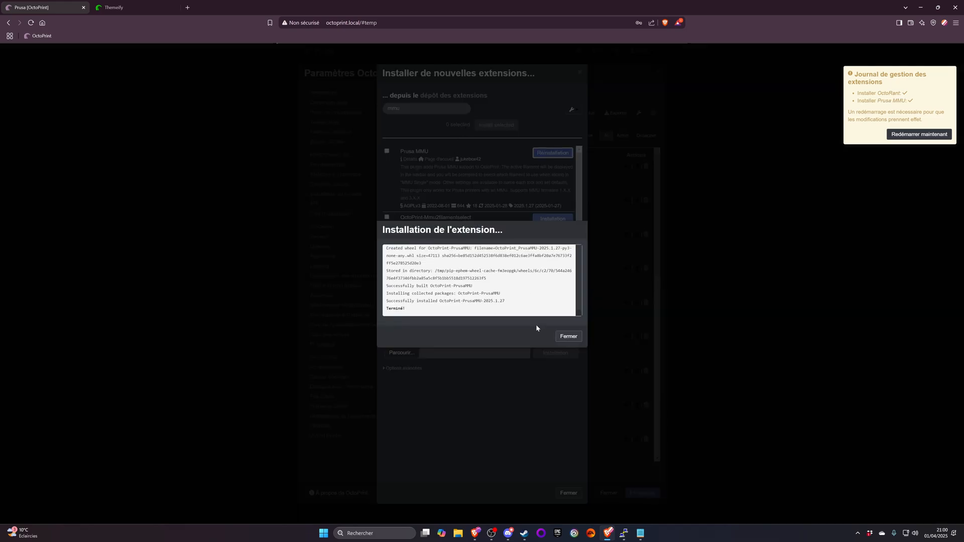
click(568, 337)
- Search the extension repository for "ETA", read the OctoPrint-Display-ETA details page and close it
text(ET)
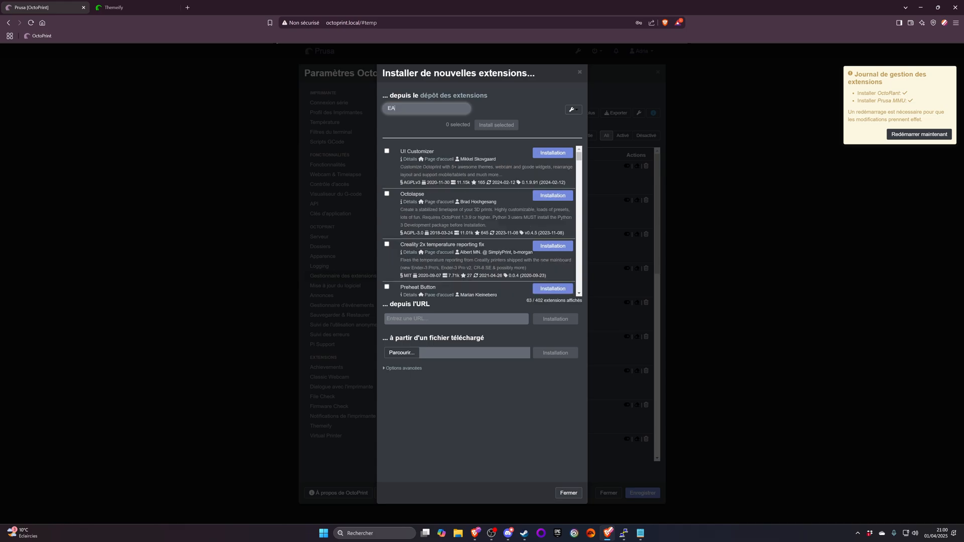
text(A)
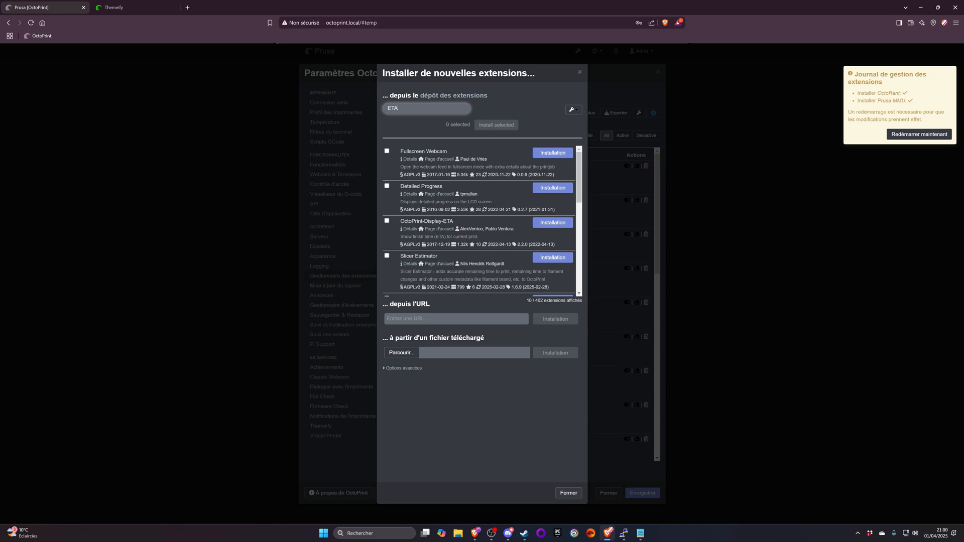
middle_click(411, 232)
click(119, 11)
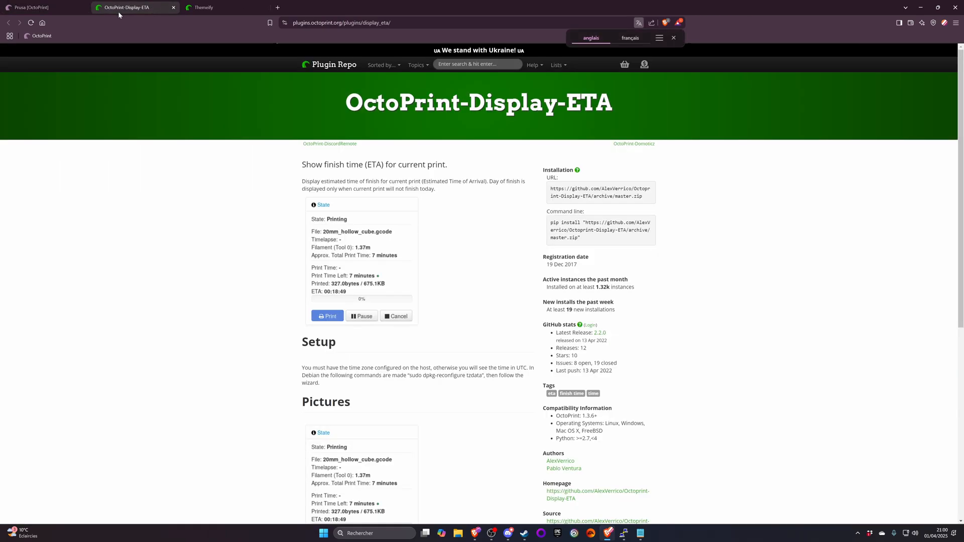
scroll(270, 182, down, 2)
scroll(271, 182, down, 3)
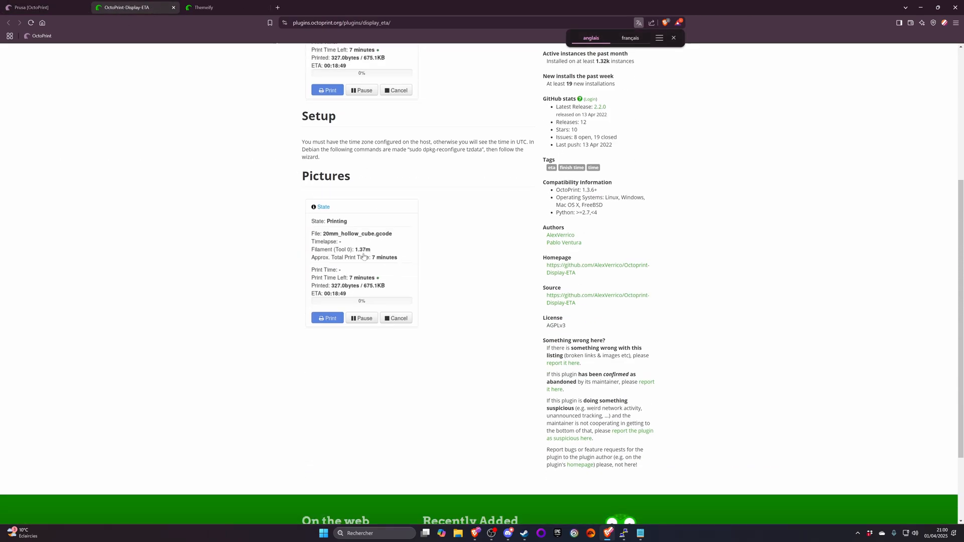
click(173, 7)
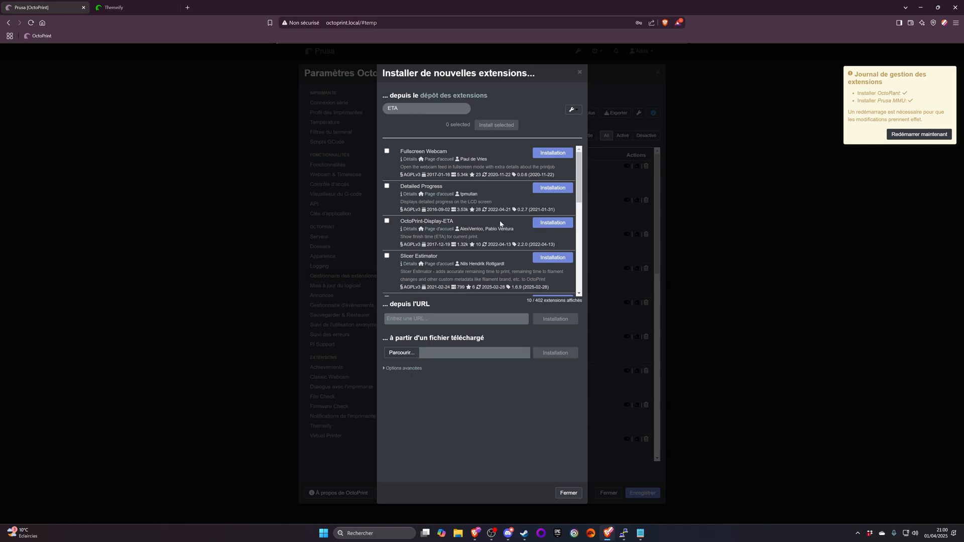
- Browse the remaining ETA extensions, read the details page of Slicer M73 ETA override Plugin (Prusa; Marlin 2) and close it
scroll(454, 224, down, 2)
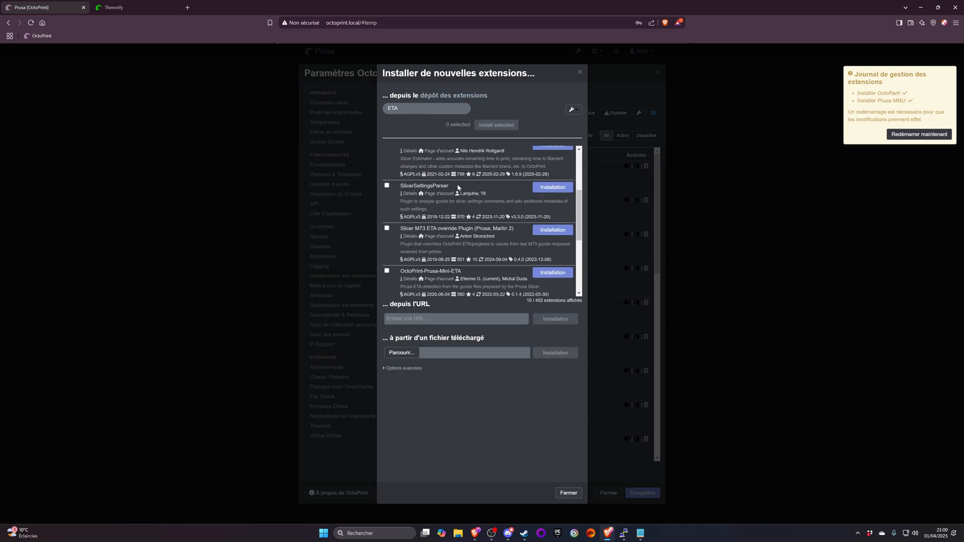
scroll(454, 193, up, 1)
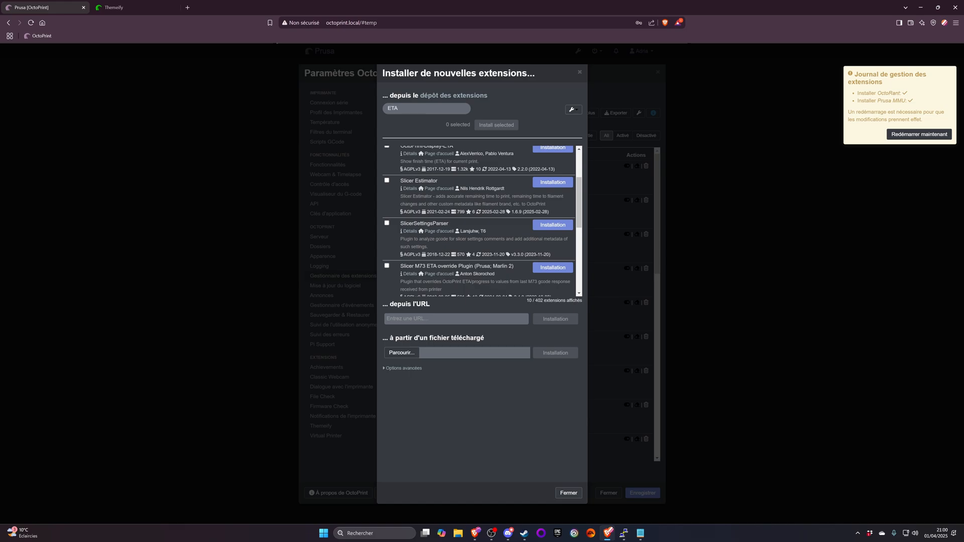
scroll(422, 240, down, 1)
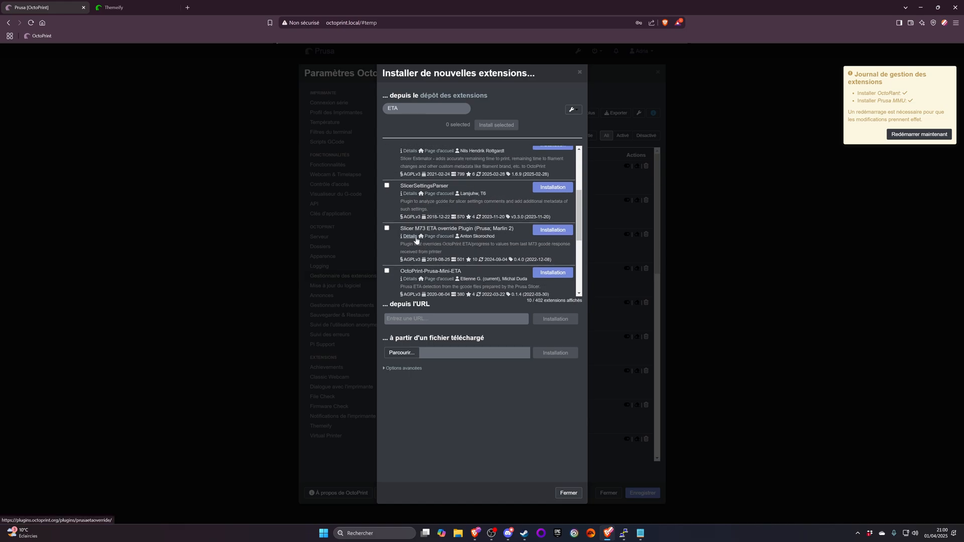
click(422, 239)
scroll(278, 151, down, 2)
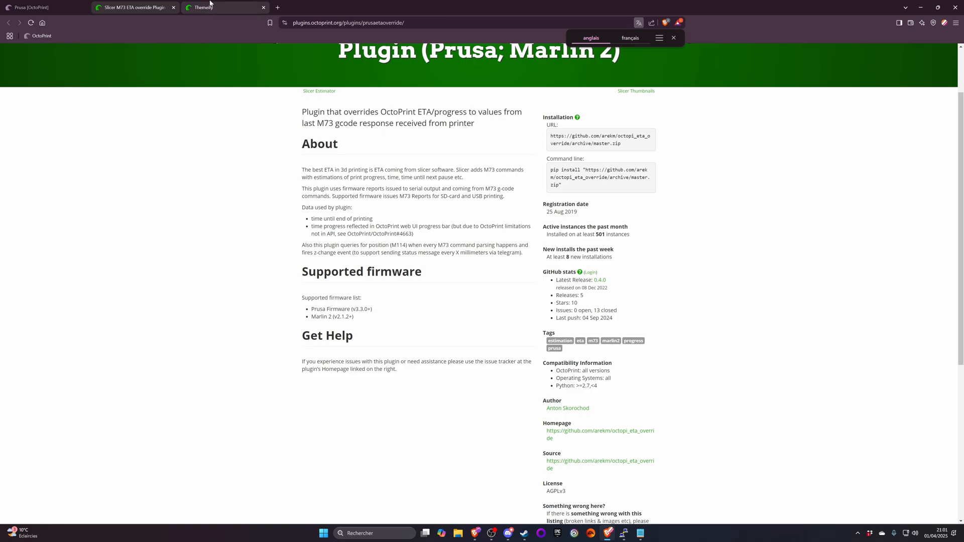
click(174, 7)
- Search the extension repository for "prusa", install Slicer M73 ETA override Plugin (Prusa; Marlin 2) and close its installation log
double_click(393, 109)
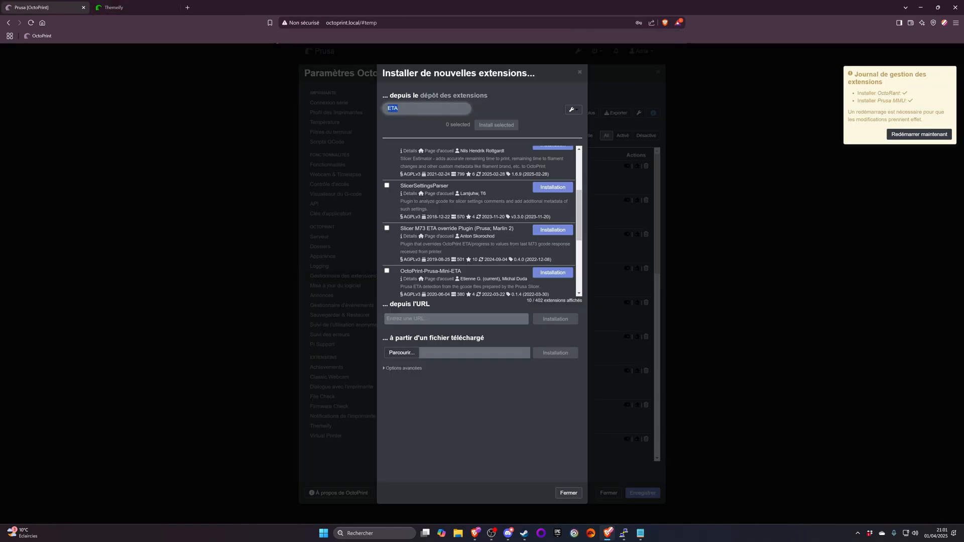
text(prus)
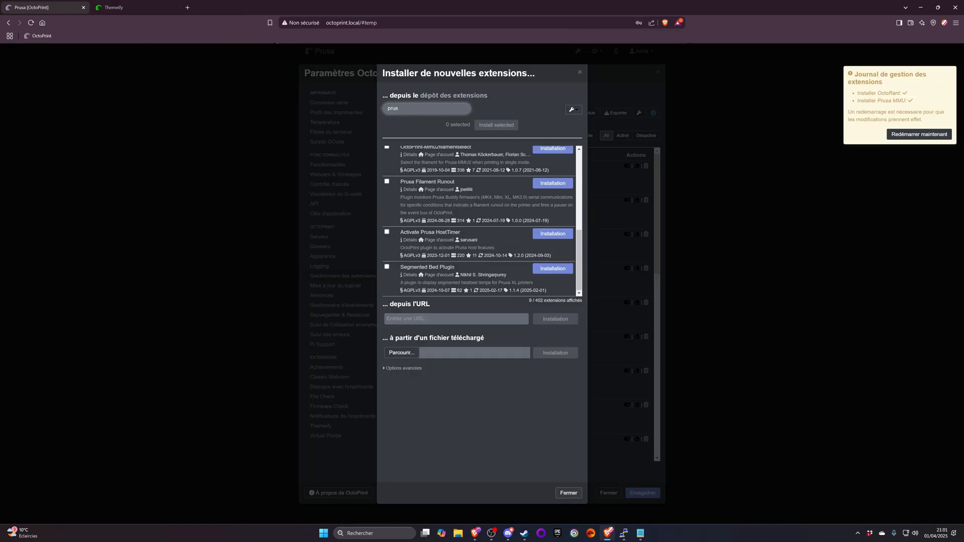
text(a)
scroll(492, 195, up, 5)
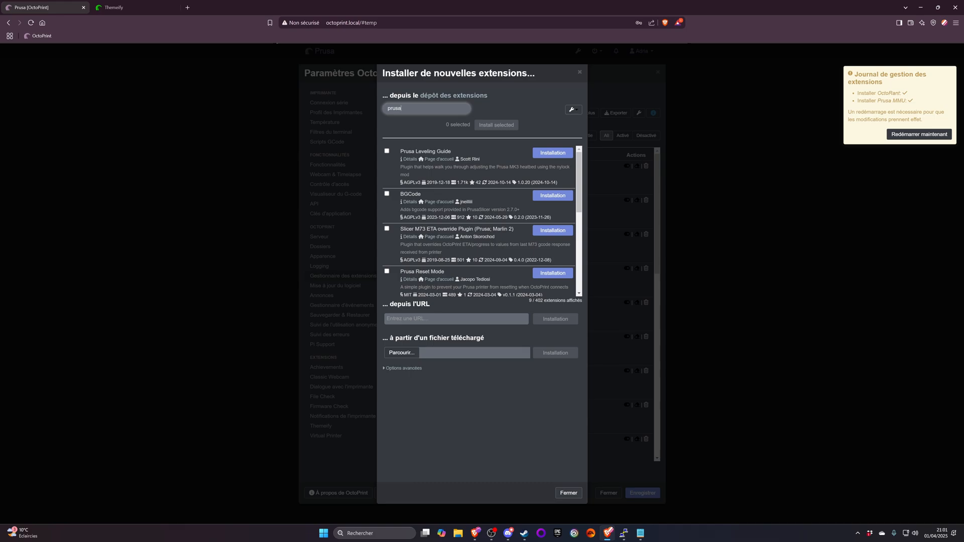
scroll(444, 229, down, 3)
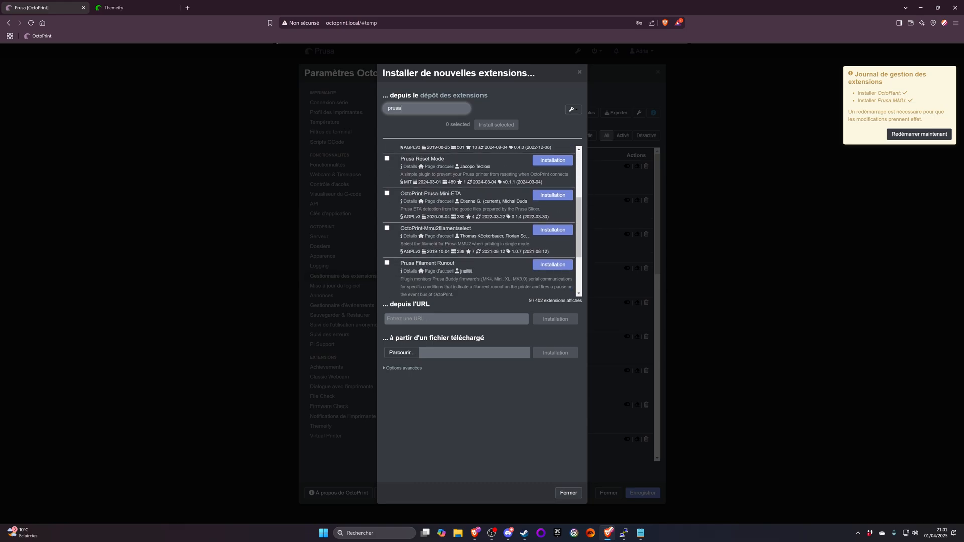
scroll(468, 245, down, 2)
scroll(469, 243, up, 5)
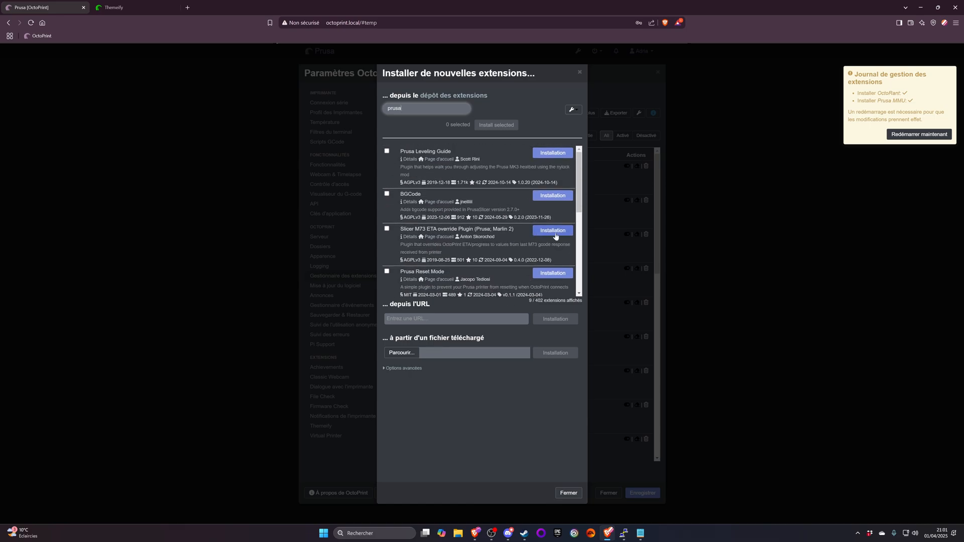
click(554, 234)
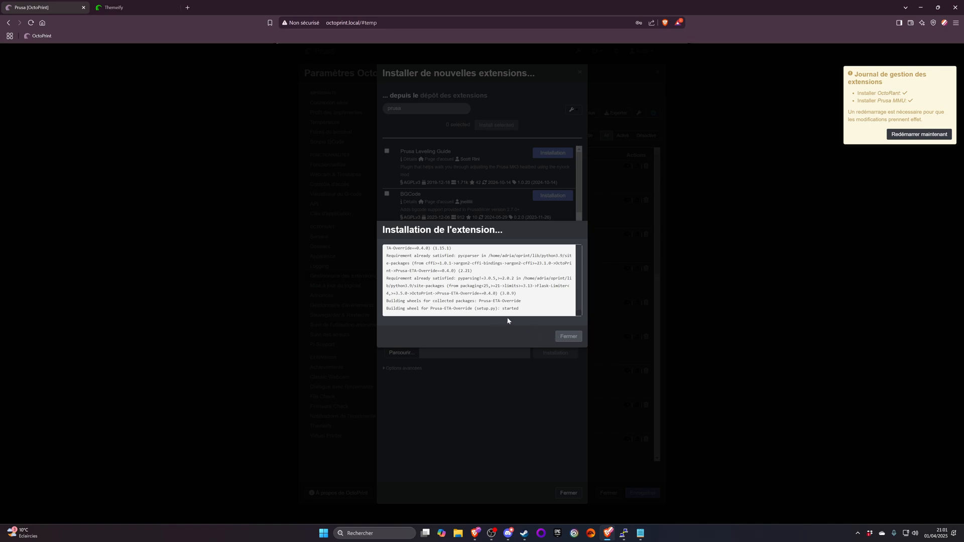
click(572, 337)
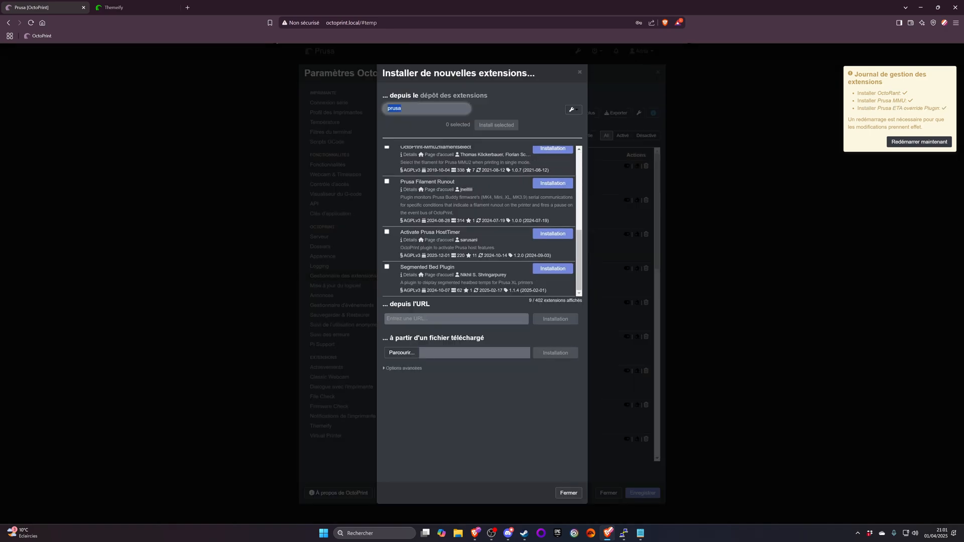
- Search the extension repository for "bed" and install the Preheat Button extension
text(bed)
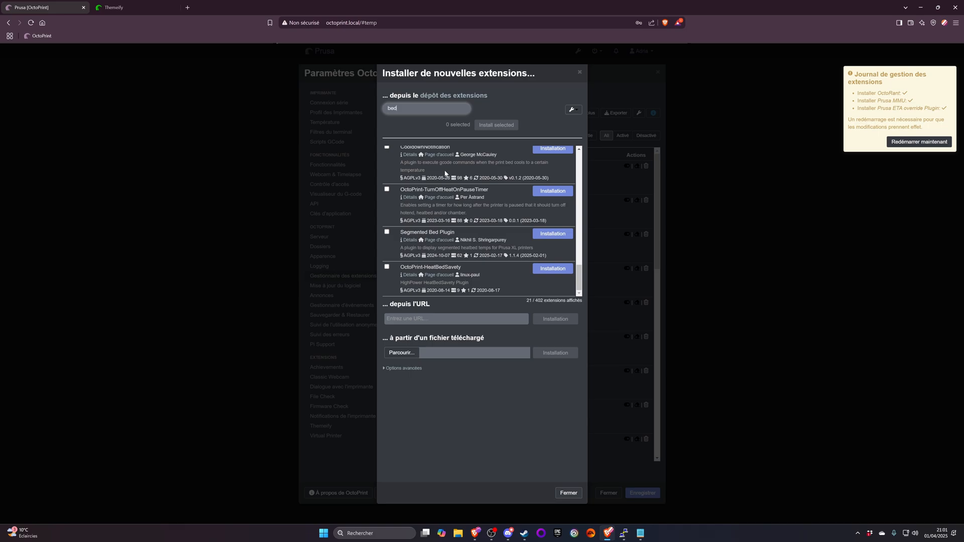
scroll(445, 173, up, 10)
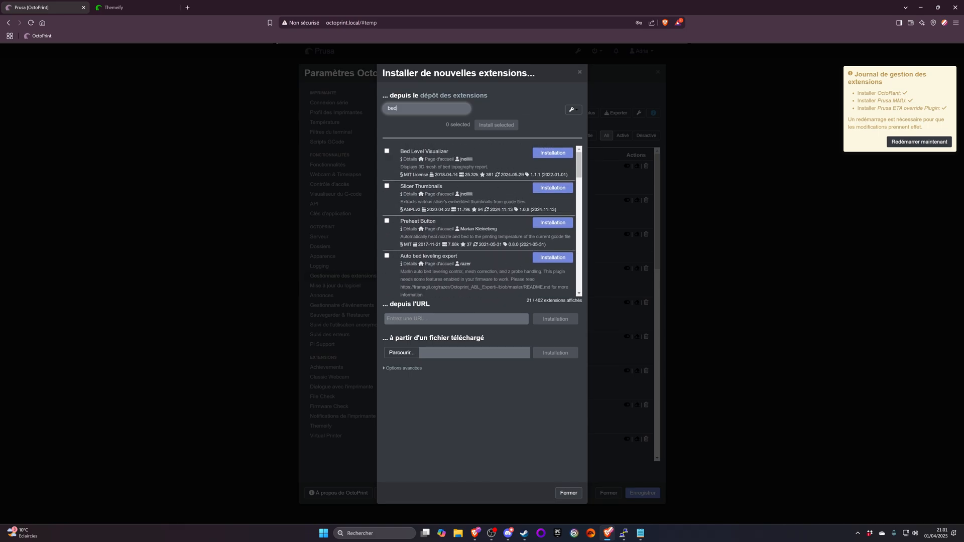
scroll(474, 186, down, 1)
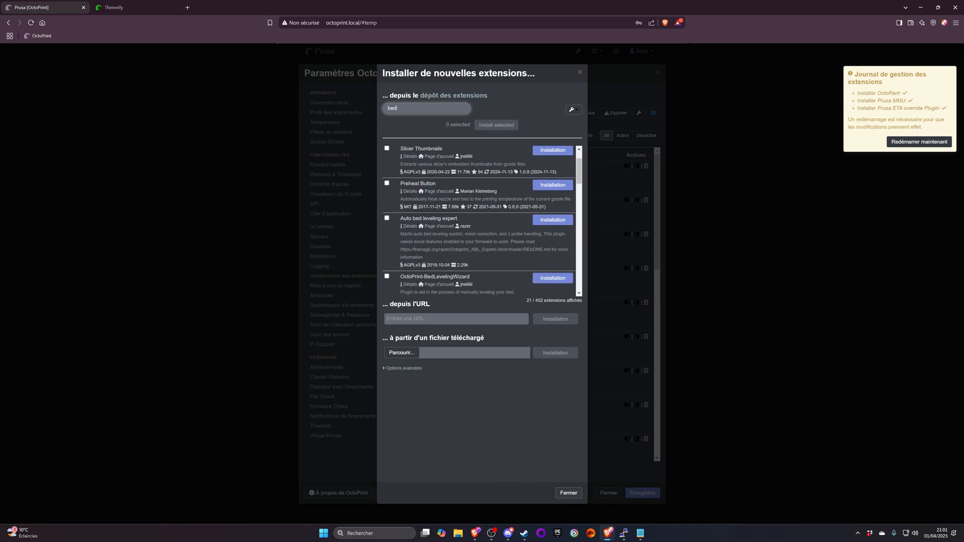
click(561, 190)
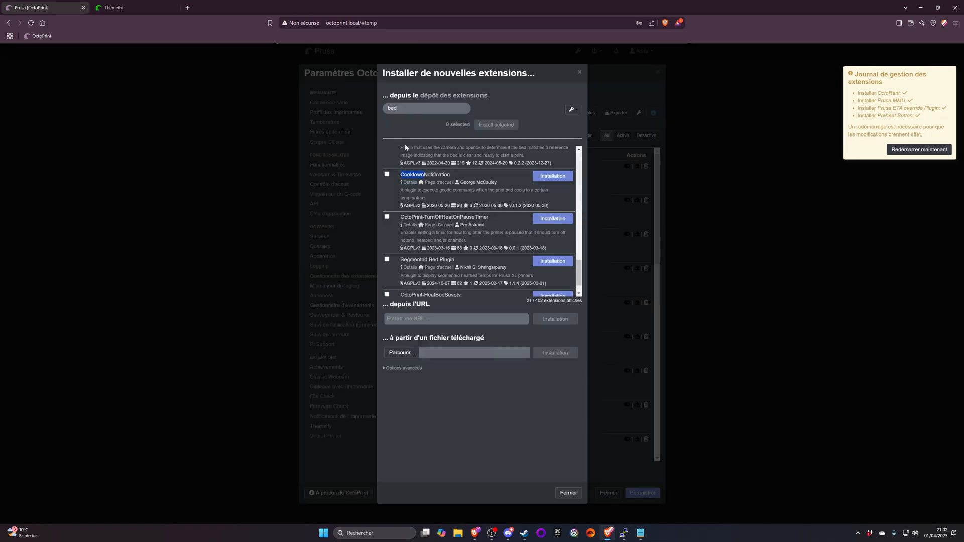
- Search the extension repository for "Cooldown" and install the OctoPrint-BedCooldown extension
click(406, 109)
key(ctrl+a)
text(Cooldown)
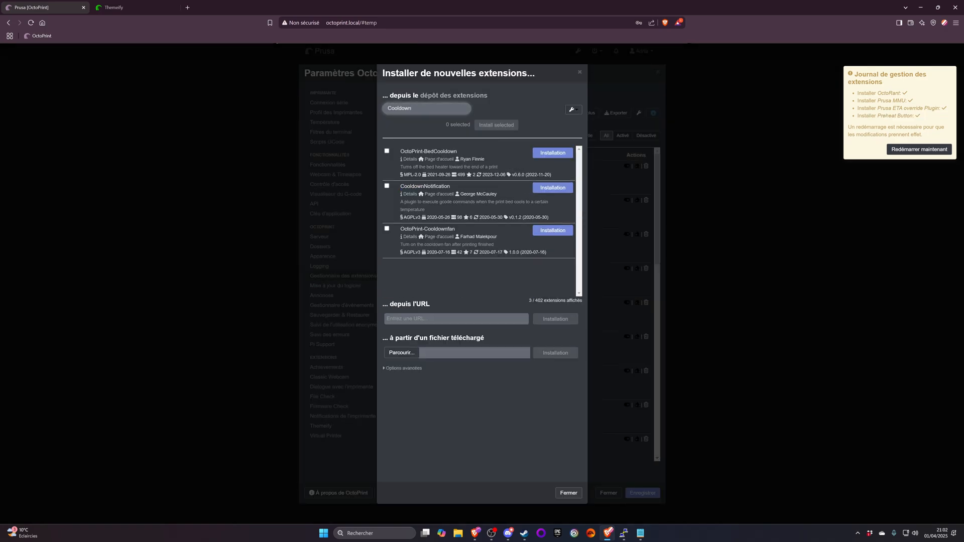
triple_click(428, 152)
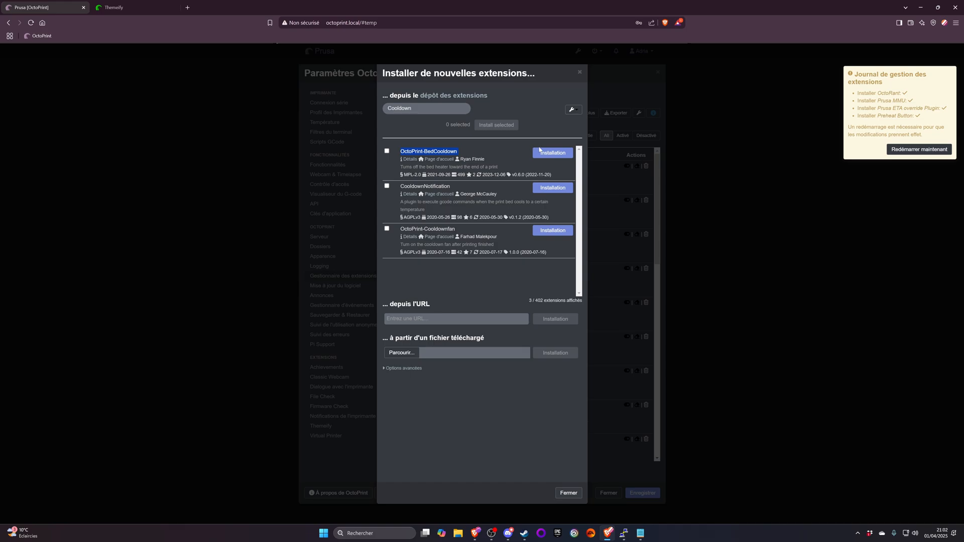
click(560, 153)
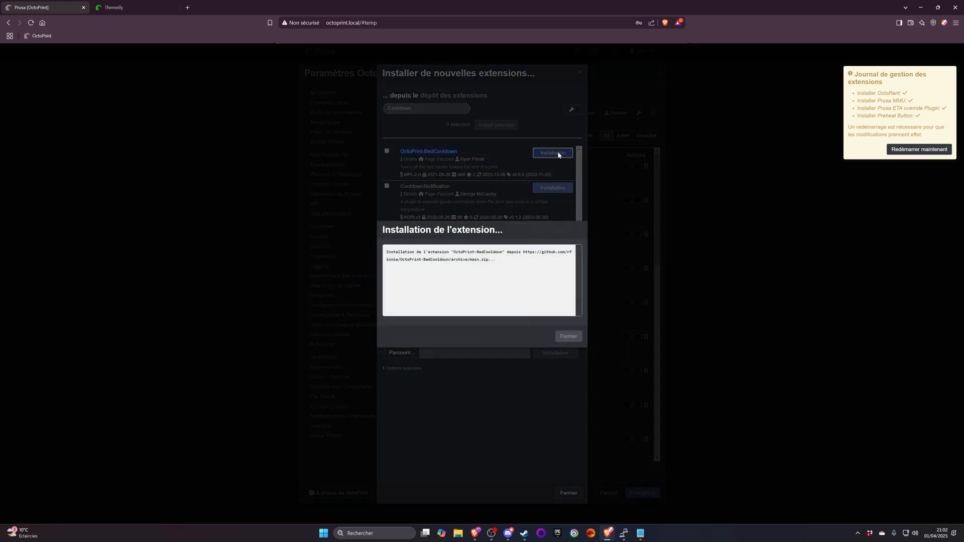
- Clear the extension search, open the OctoPrint Plugin Repository website in a separate tab and close the Themeify page
click(416, 109)
key(ctrl+a)
key(BackSpace)
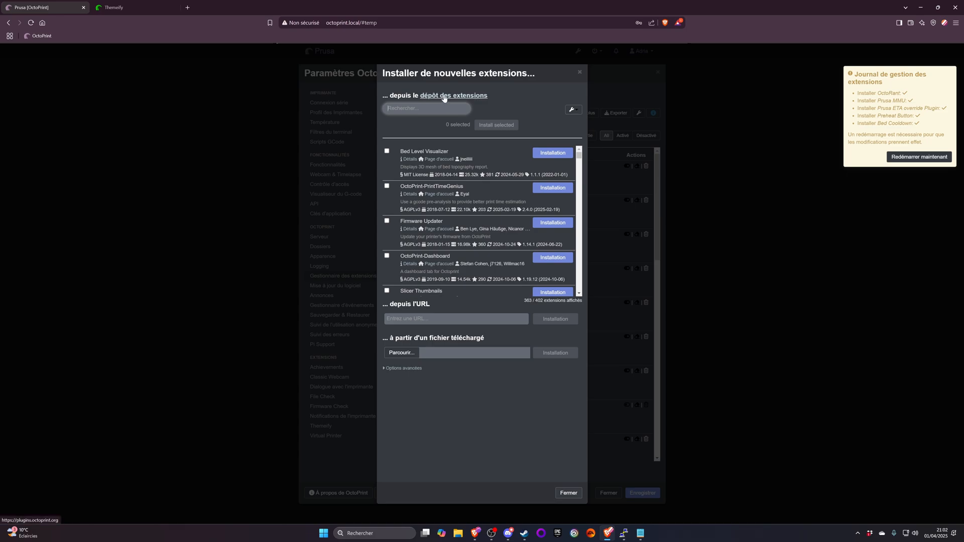
middle_click(445, 97)
click(161, 8)
click(263, 7)
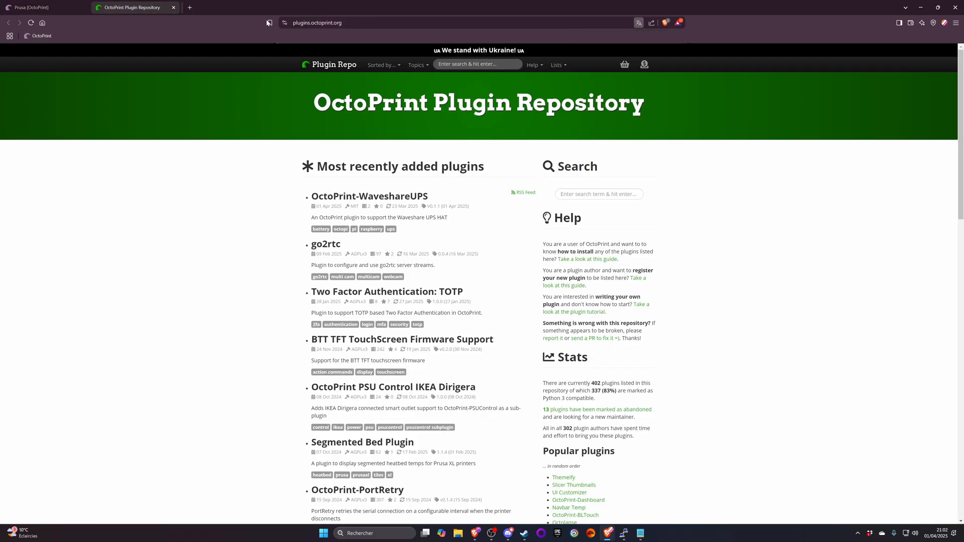
- Browse the most recently added plugins, read the Two Factor Authentication: TOTP page and close it
scroll(397, 159, down, 5)
scroll(397, 159, up, 5)
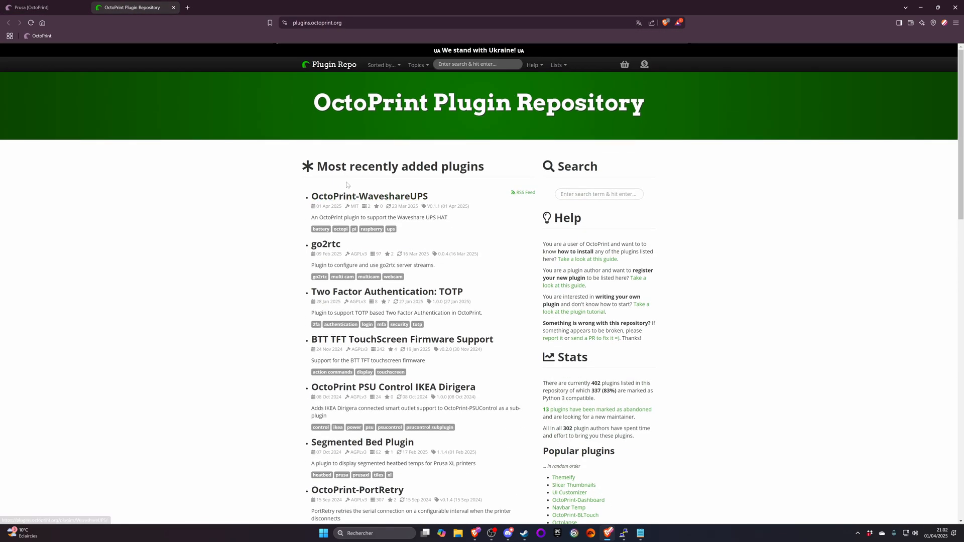
scroll(357, 231, down, 2)
scroll(404, 223, down, 2)
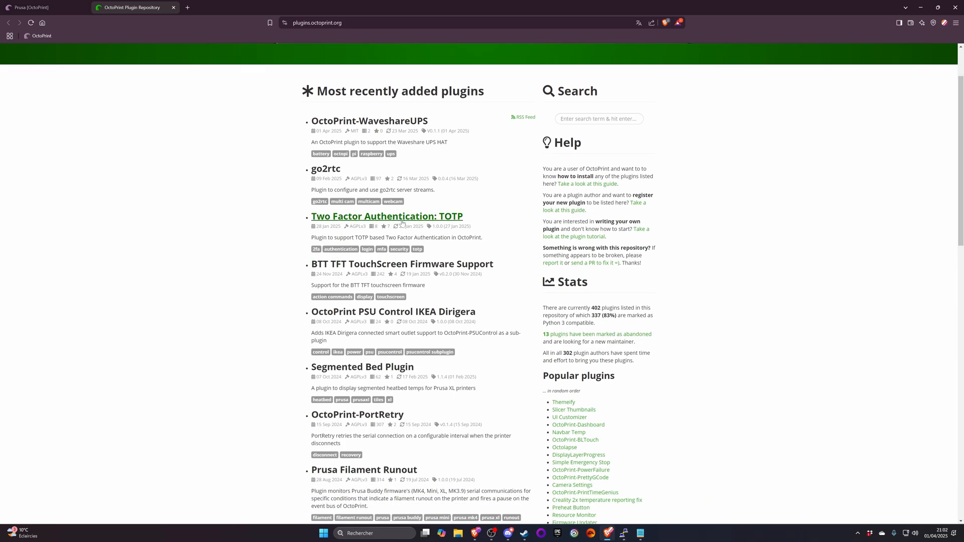
middle_click(401, 221)
click(222, 7)
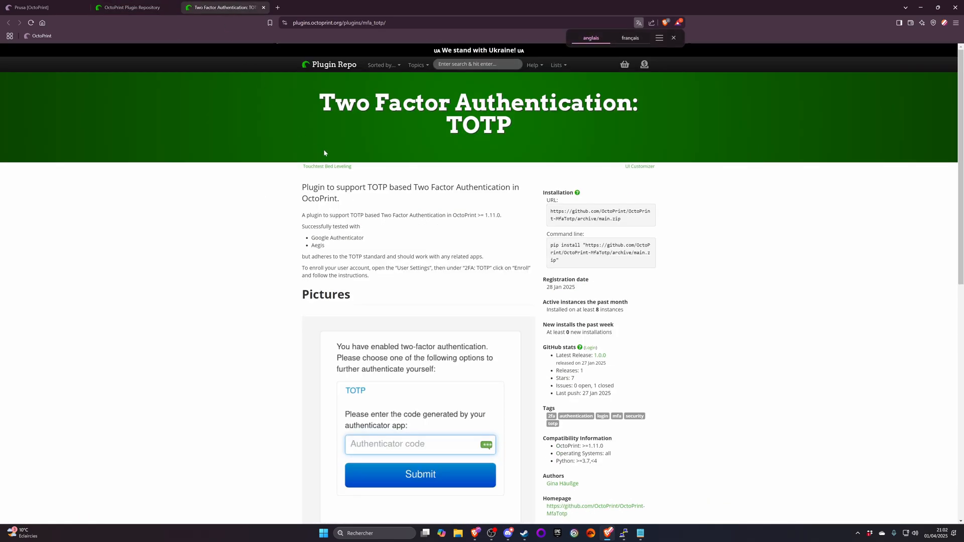
scroll(323, 149, down, 2)
key(ctrl+w)
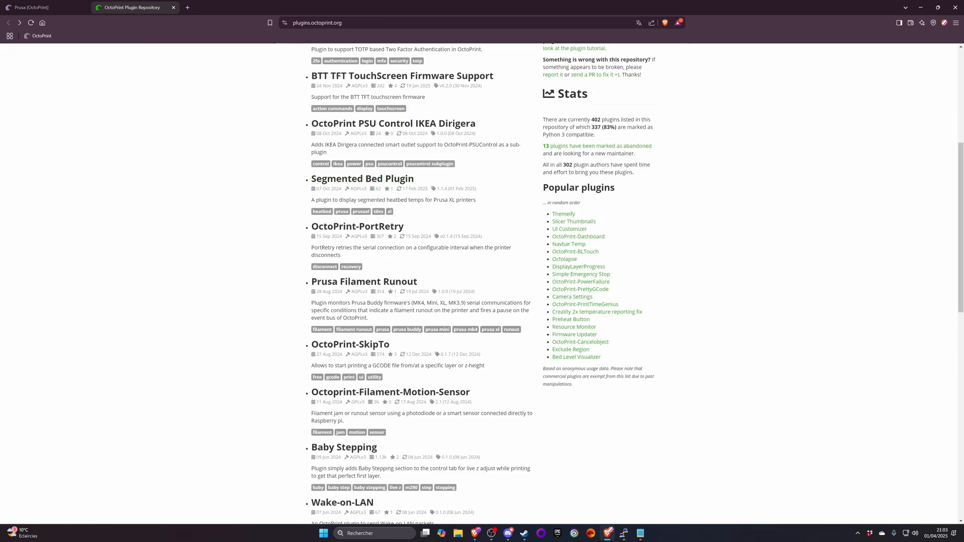
- Look further through the recently added plugins and read the example usage and setup instructions on the OctoPrint-Hologram page
scroll(331, 151, down, 3)
scroll(310, 151, down, 6)
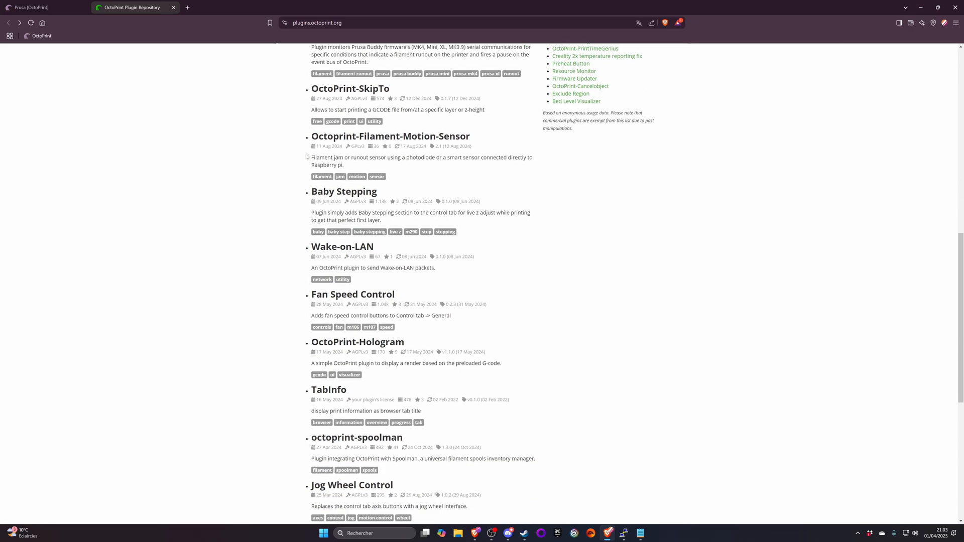
scroll(309, 149, down, 3)
scroll(309, 146, up, 5)
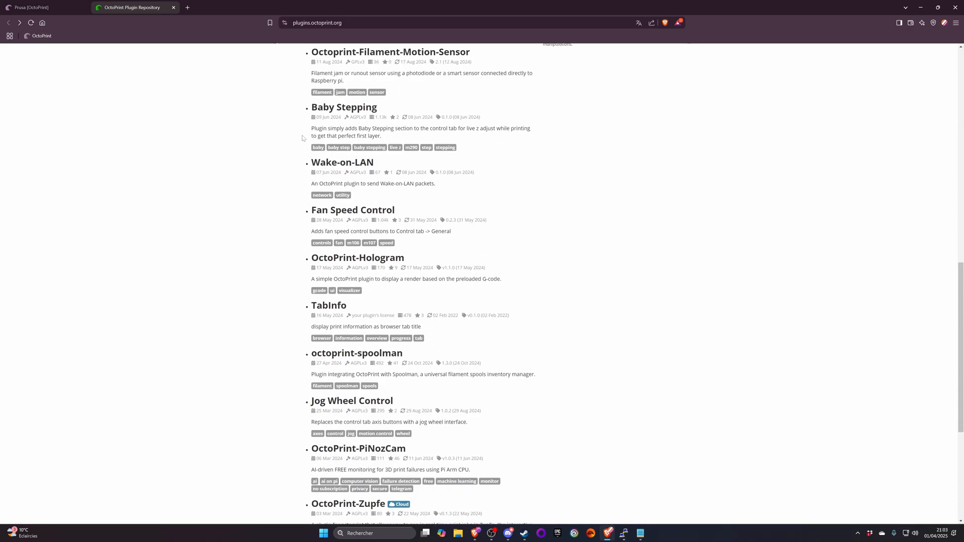
middle_click(350, 264)
click(233, 10)
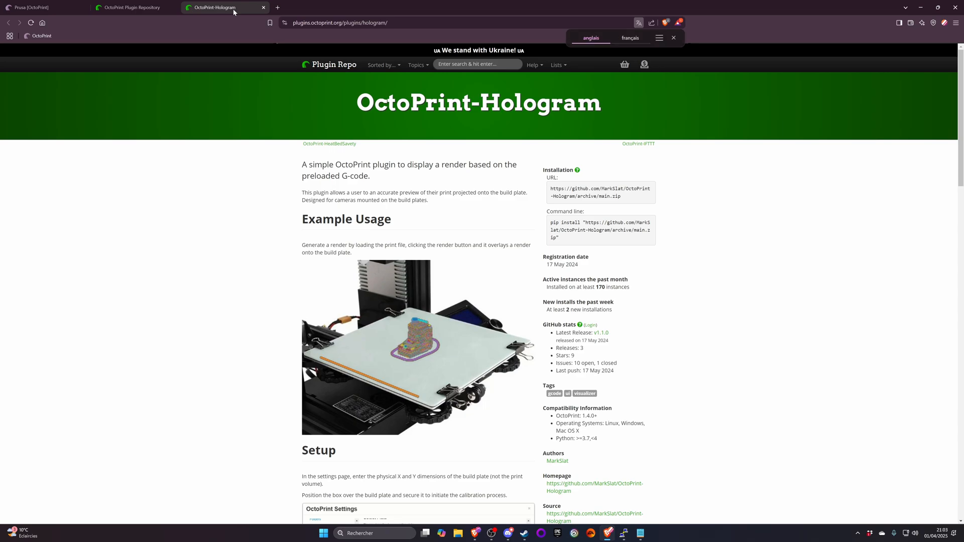
scroll(270, 75, down, 6)
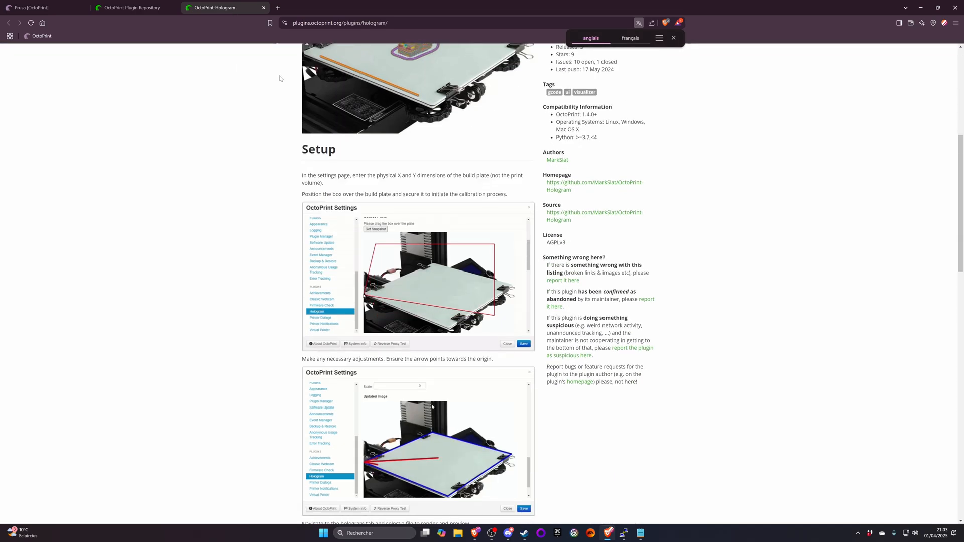
scroll(281, 81, down, 7)
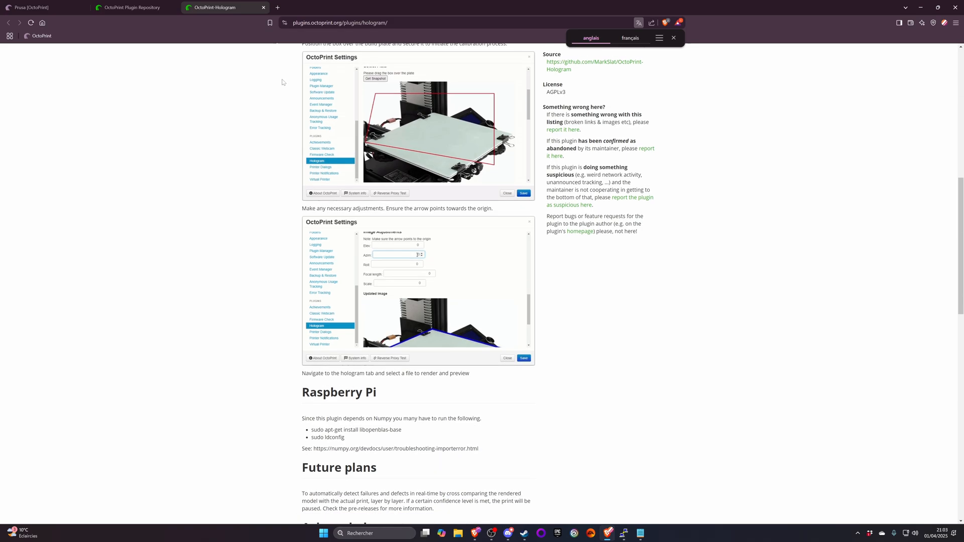
- Read the rest of the OctoPrint-Hologram page, close it and look through the remaining recently added plugins
scroll(285, 81, down, 6)
scroll(284, 72, down, 4)
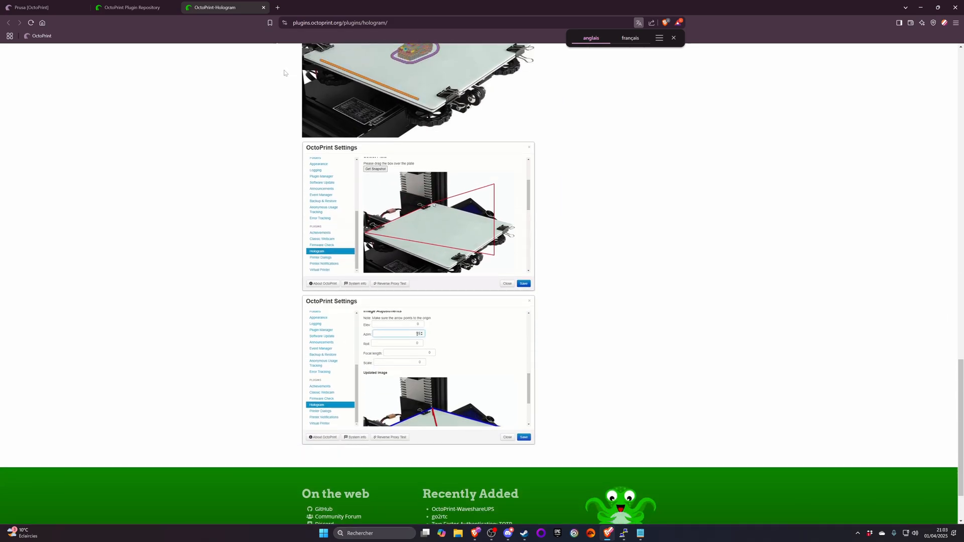
click(263, 7)
scroll(482, 282, down, 2)
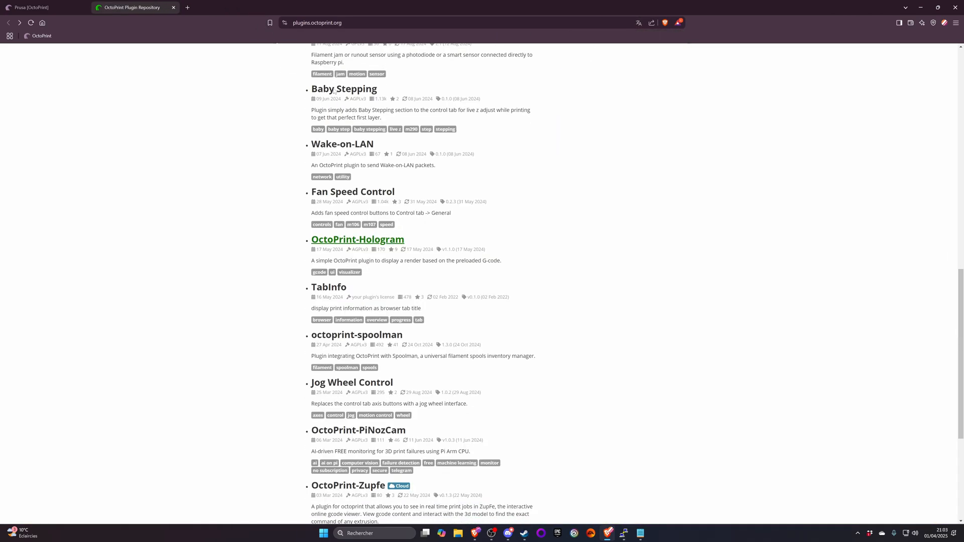
scroll(416, 98, down, 2)
scroll(415, 98, up, 12)
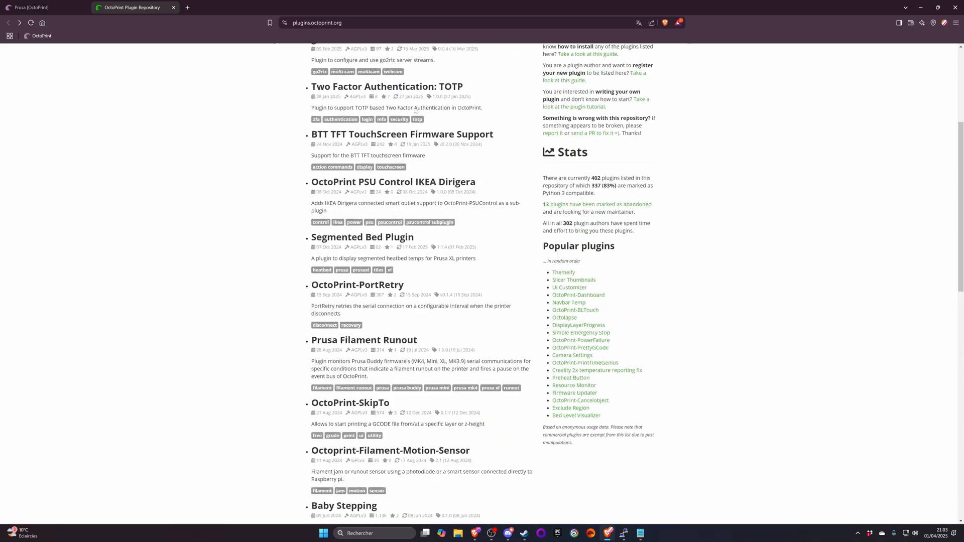
scroll(416, 98, down, 11)
scroll(416, 98, down, 2)
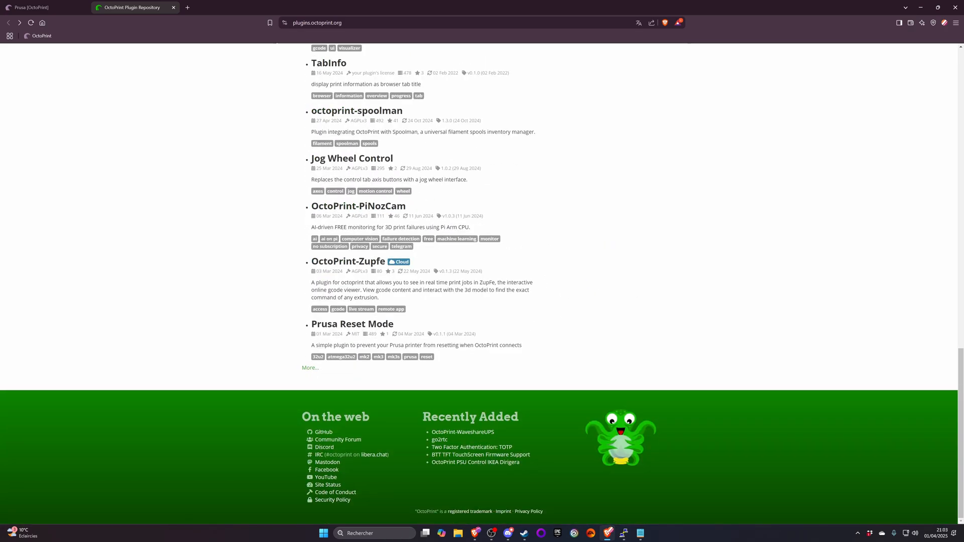
- Open the Prusa Reset Mode plugin page in a separate tab and read its description, tested printers and pictures
middle_click(351, 324)
click(225, 10)
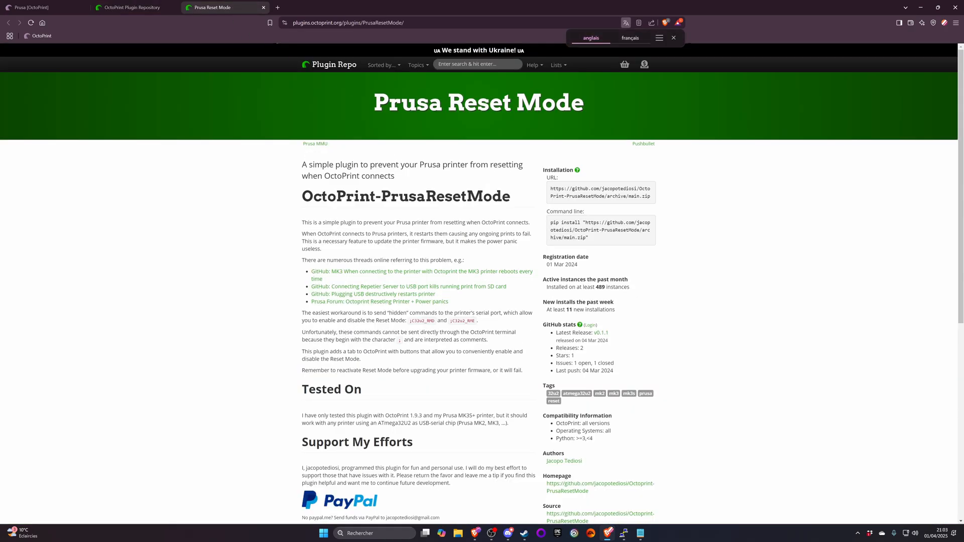
scroll(478, 281, down, 2)
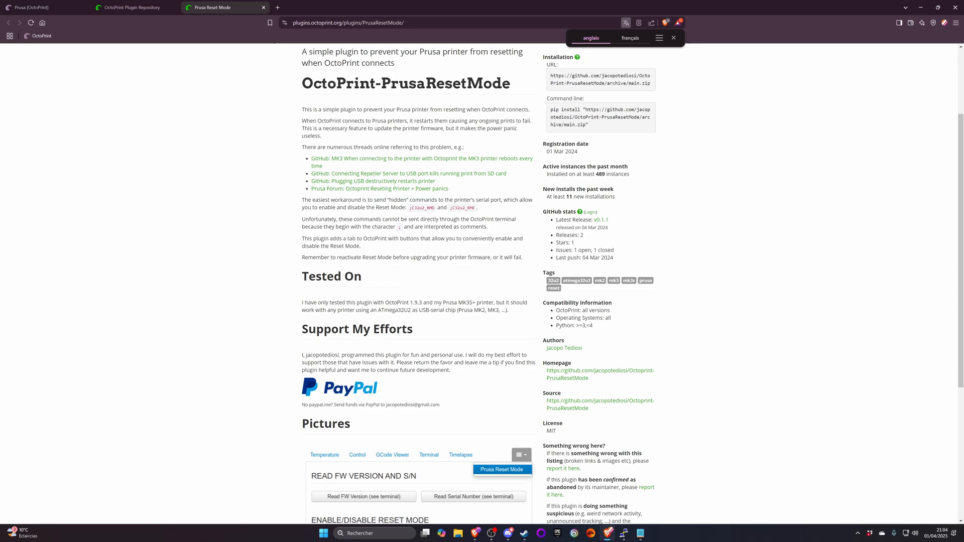
scroll(435, 189, down, 3)
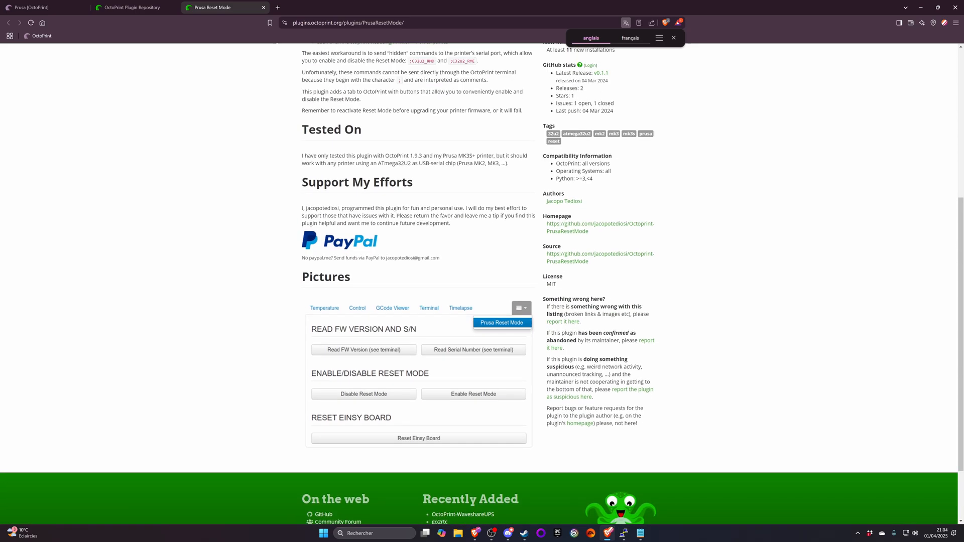
scroll(411, 180, up, 5)
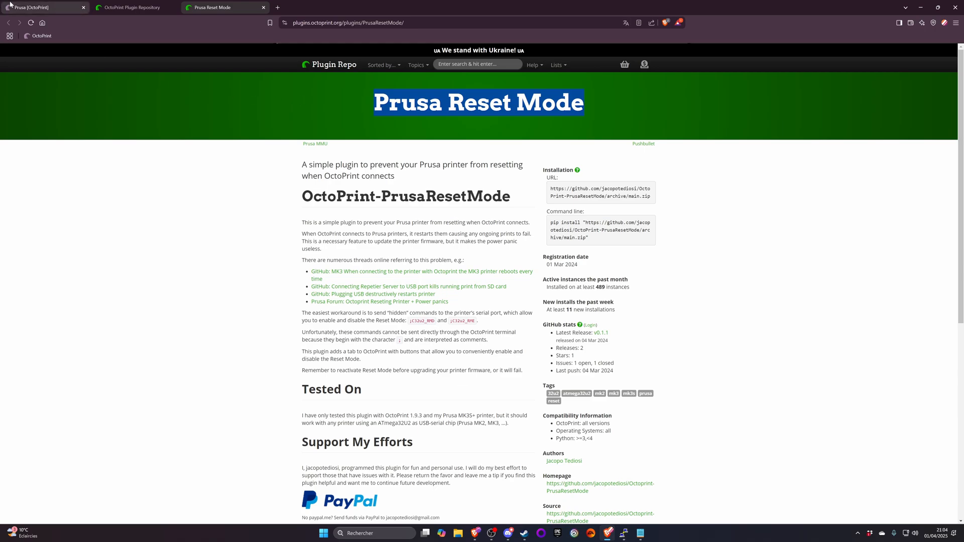
- Search OctoPrint's extension repository for "Prusa Reset Mode" and try to install that extension
click(45, 7)
click(568, 335)
text(Prusa Reset Mode)
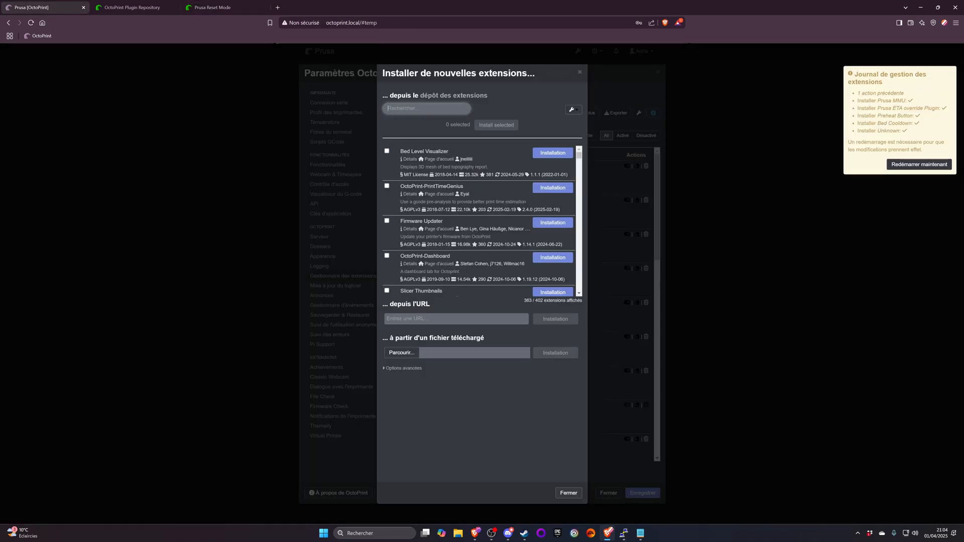
click(545, 155)
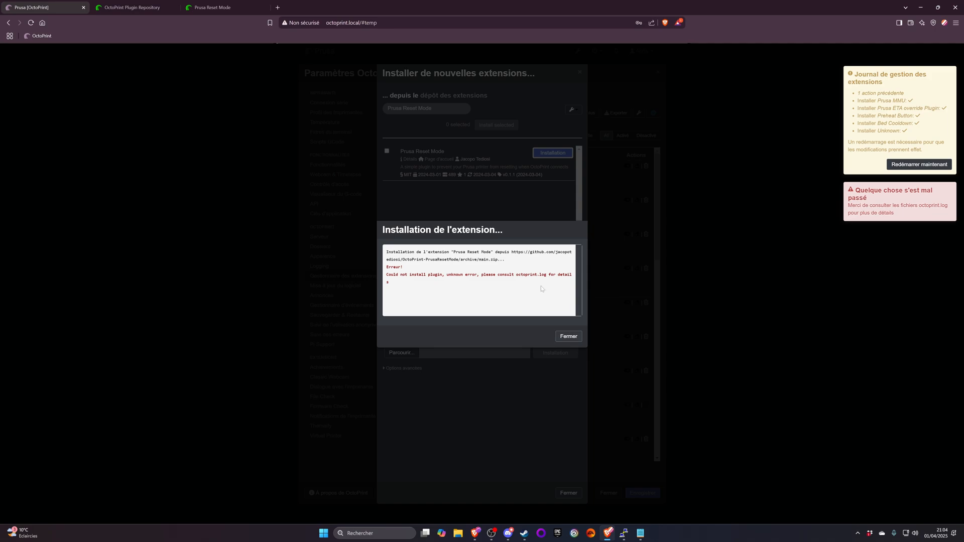
click(569, 336)
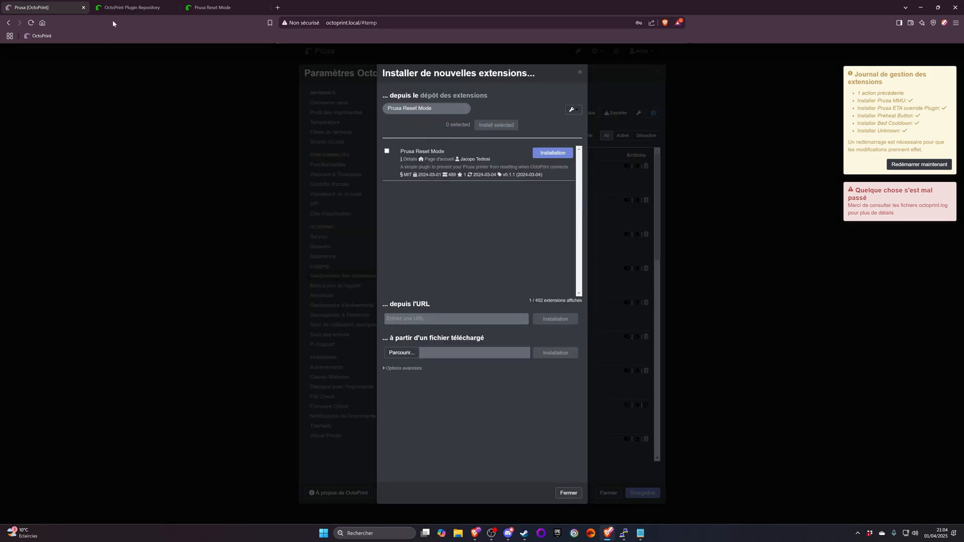
- Copy the archive URL from the Prusa Reset Mode plugin page and start installing the extension from that URL
click(121, 7)
click(211, 7)
drag(651, 197, 550, 186)
click(60, 7)
key(ctrl+v)
click(572, 323)
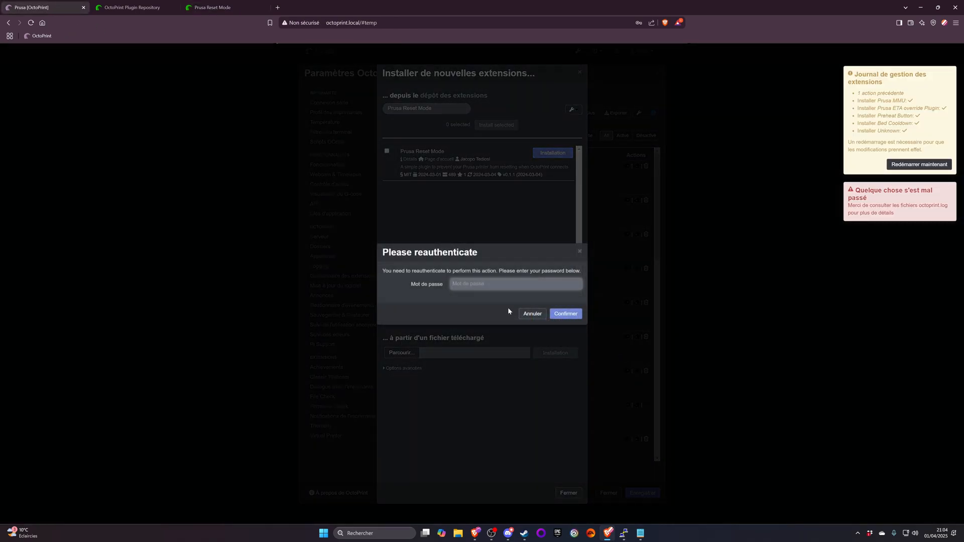
- Reauthenticate with the account password to run the URL installation, and close the installation log
text(*********)
key(Return)
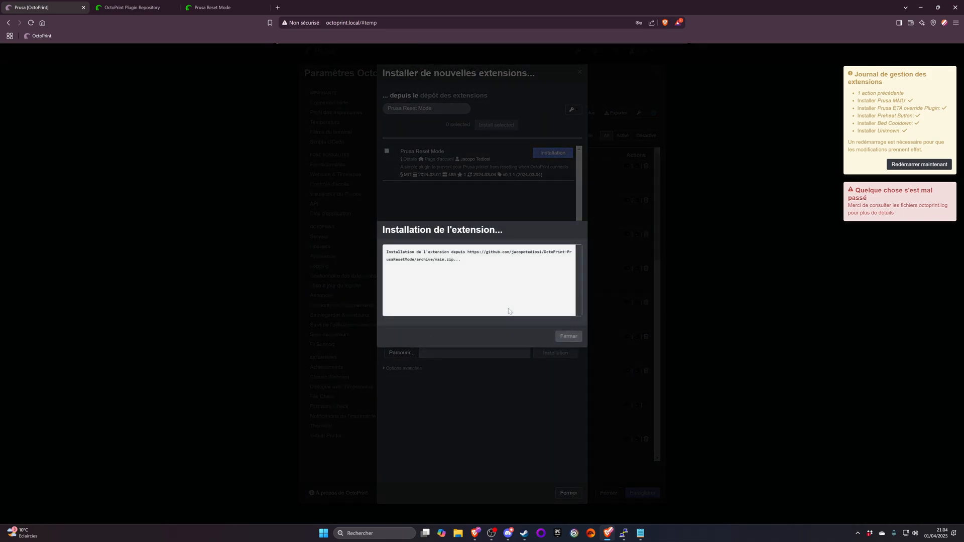
click(569, 336)
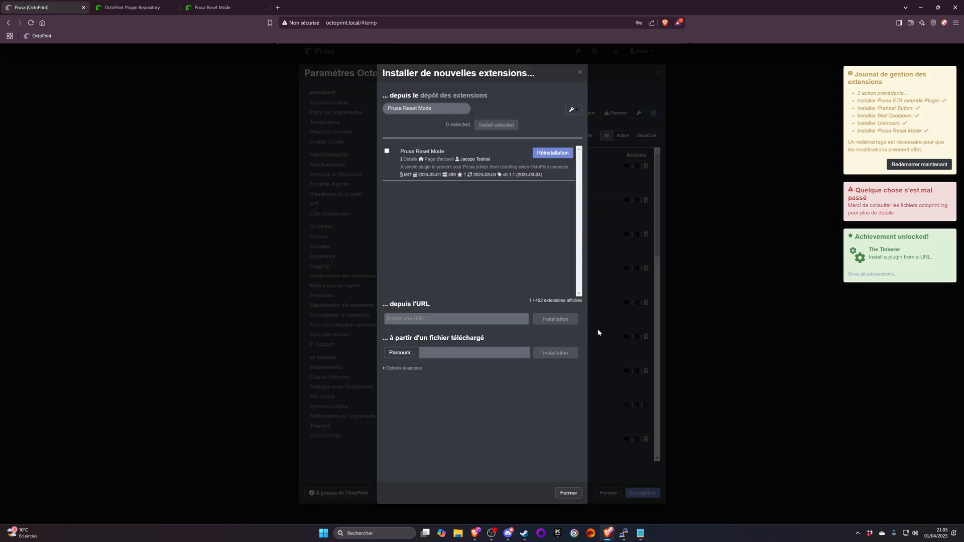
- Restart the OctoPrint server to apply the installed extensions and return to the printer interface
click(919, 165)
click(554, 327)
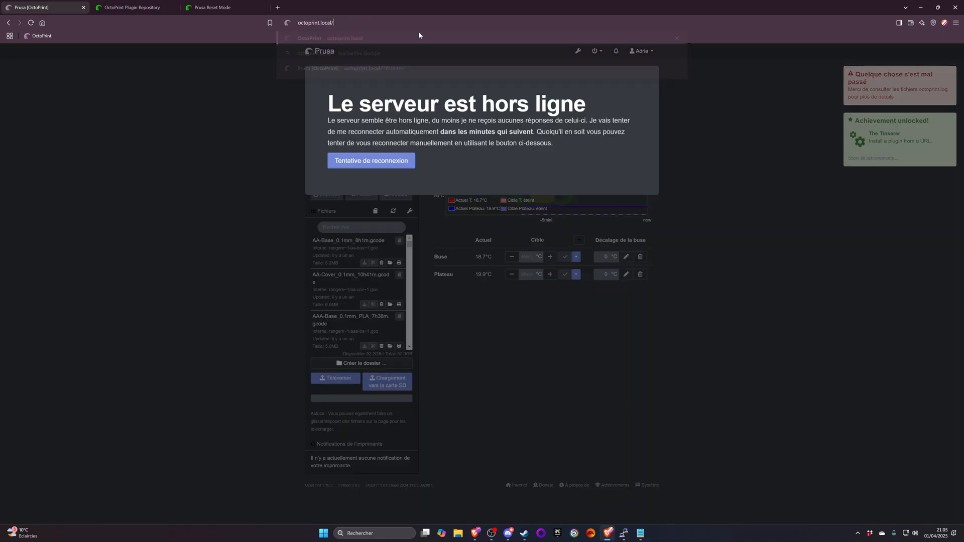
click(418, 30)
click(419, 35)
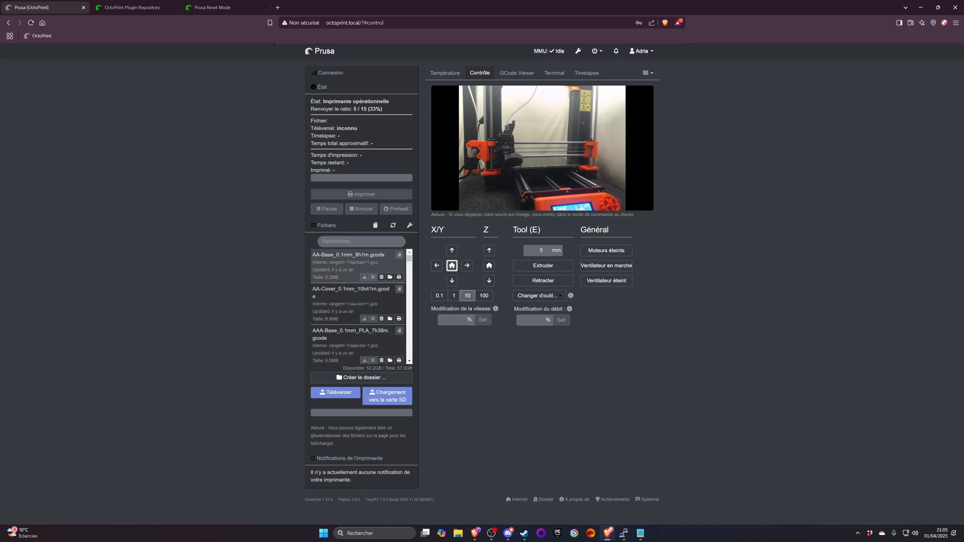
- Open the file explorer and try to upload Go_pro_holder4.STL to OctoPrint's local storage
click(458, 533)
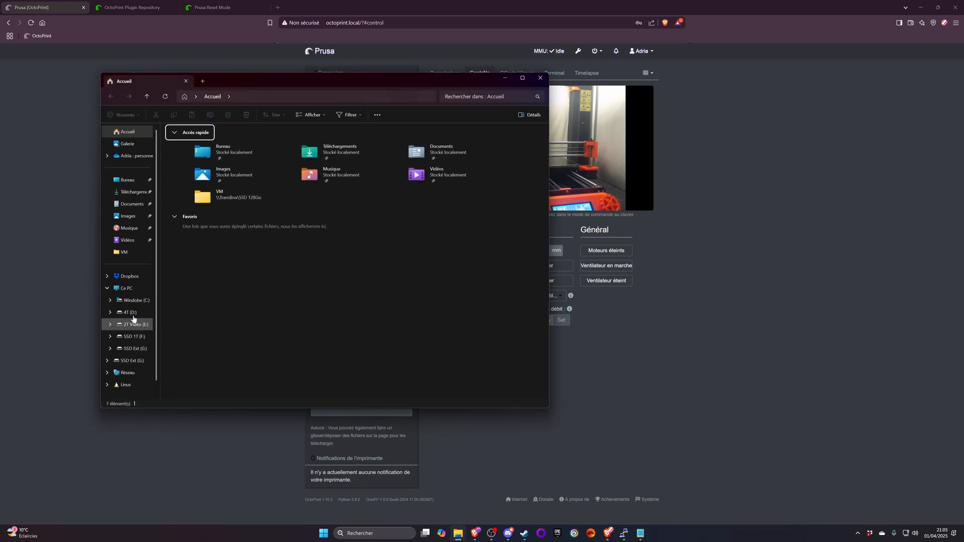
drag(238, 83, 0, 130)
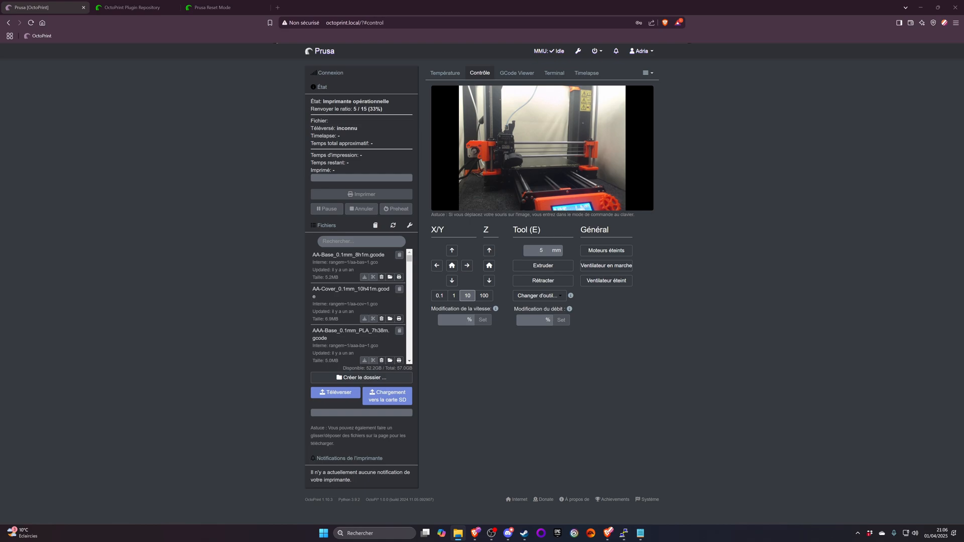
drag(0, 321, 667, 291)
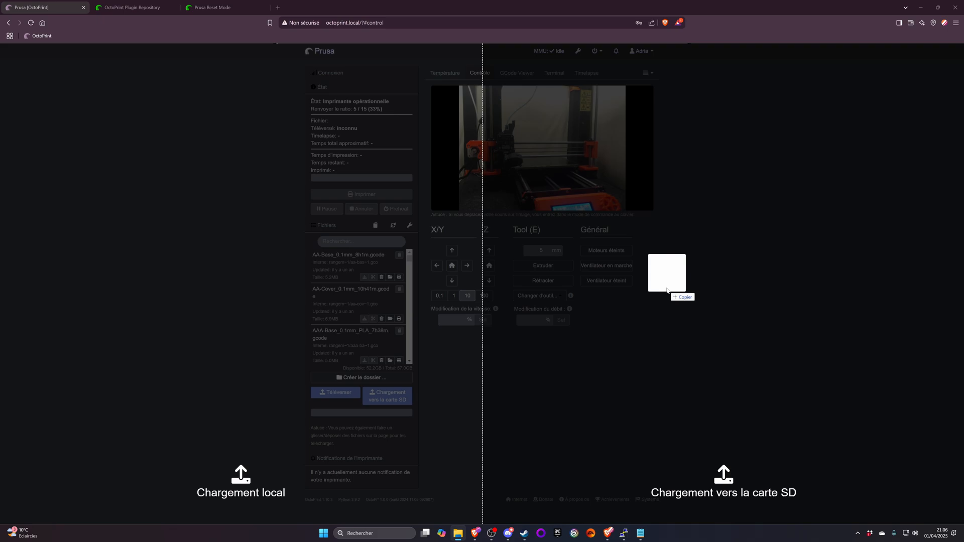
drag(666, 290, 226, 276)
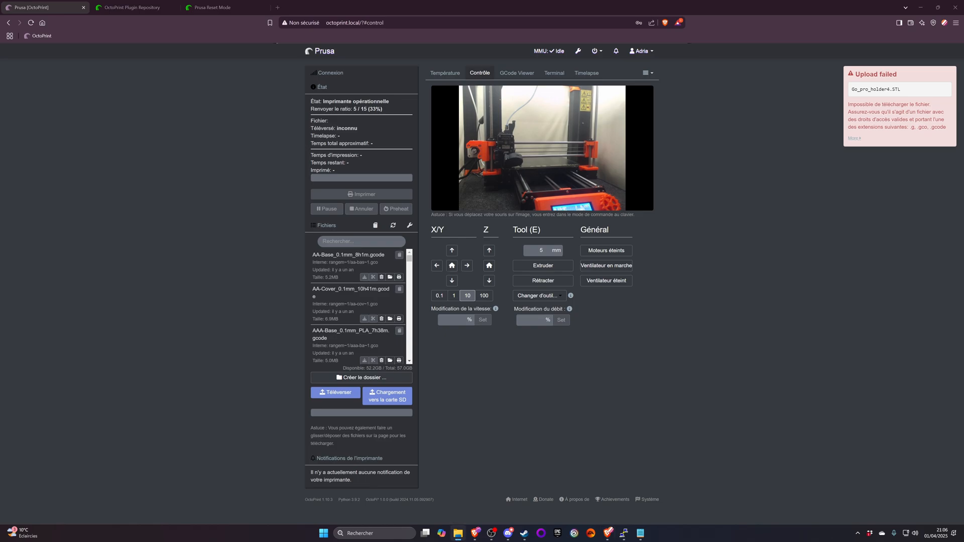
- Upload GoPro4.gcode to OctoPrint's local storage and load it as the file for printing
drag(374, 251, 244, 330)
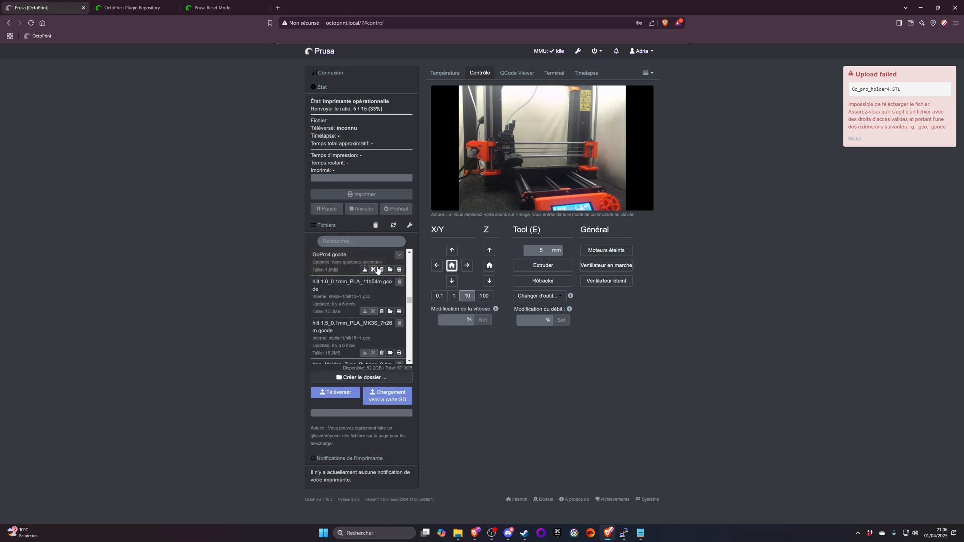
click(390, 270)
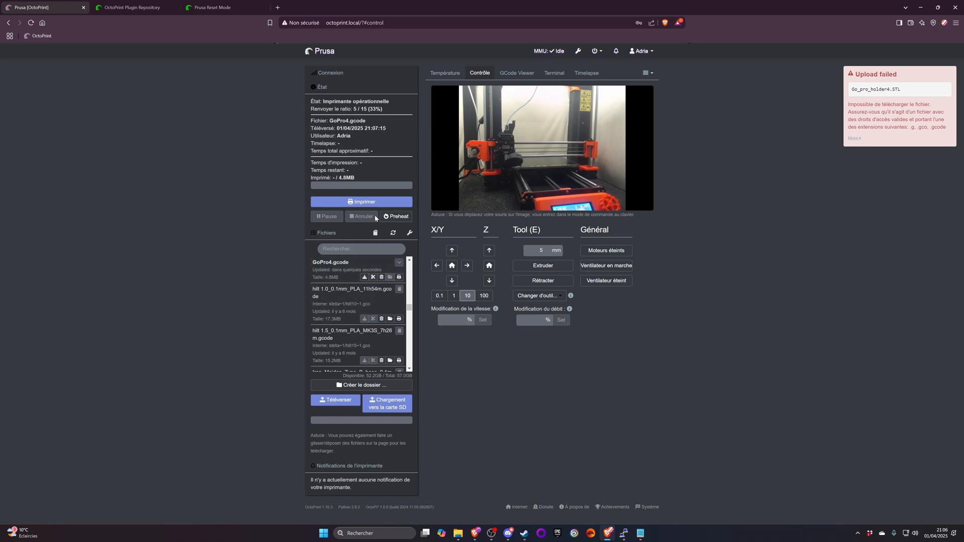
- Preheat the printer for the loaded file and set the nozzle target to the 205 °C PLA preset
click(404, 221)
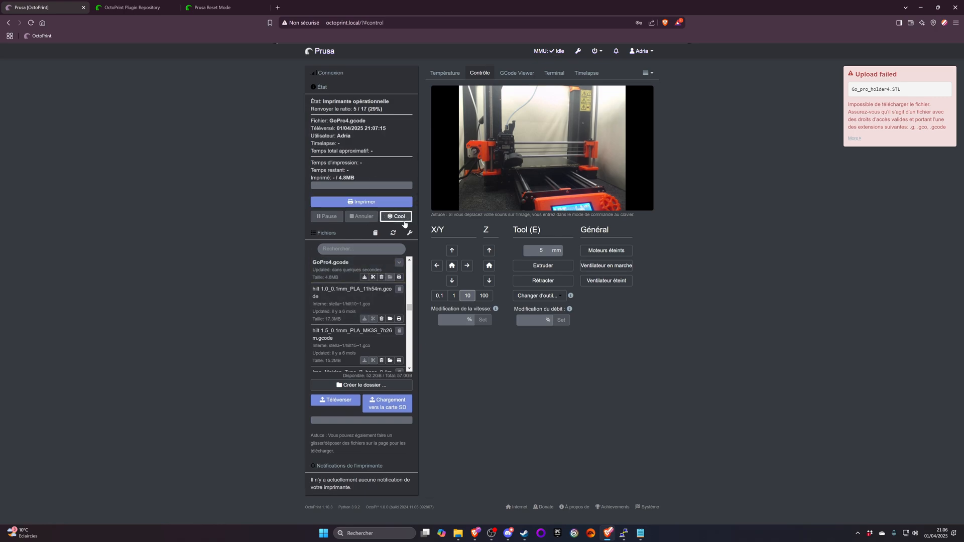
click(445, 73)
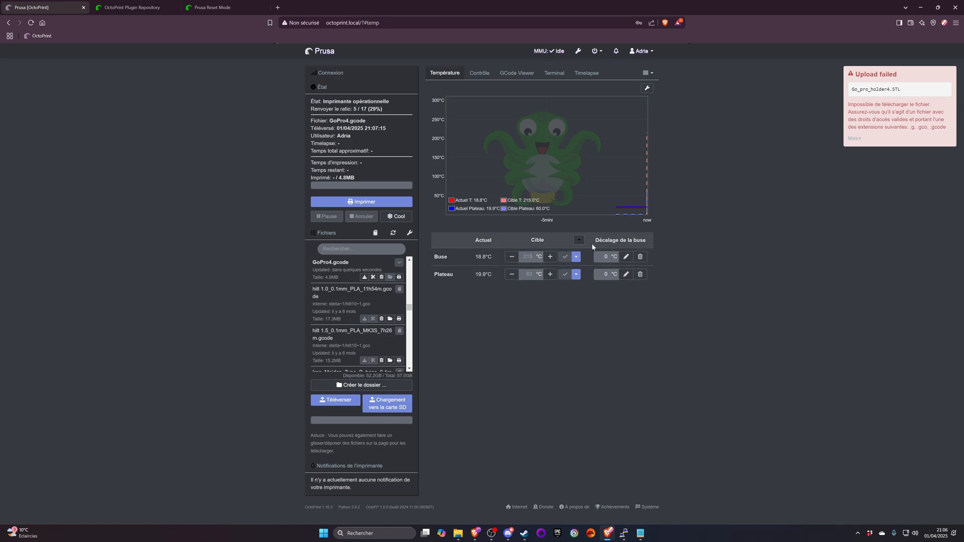
click(576, 256)
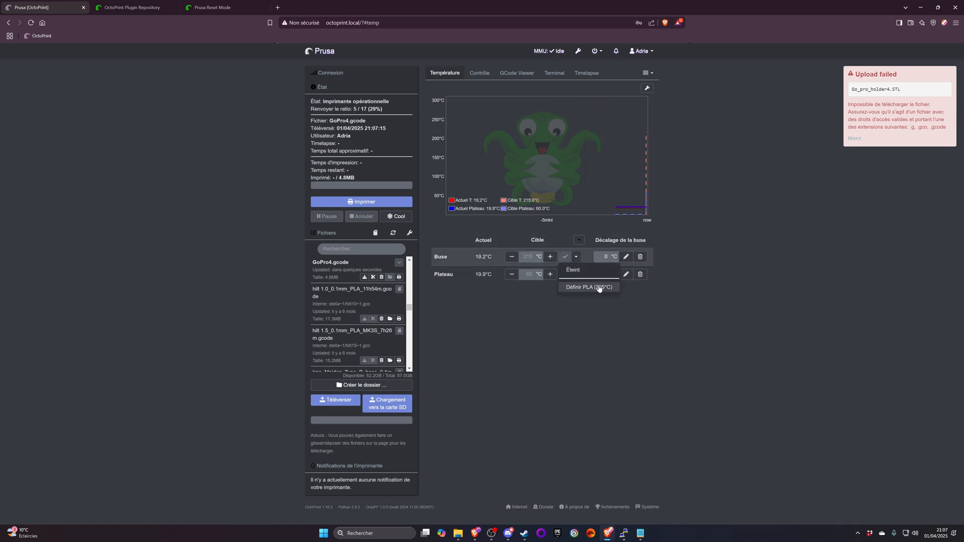
click(580, 288)
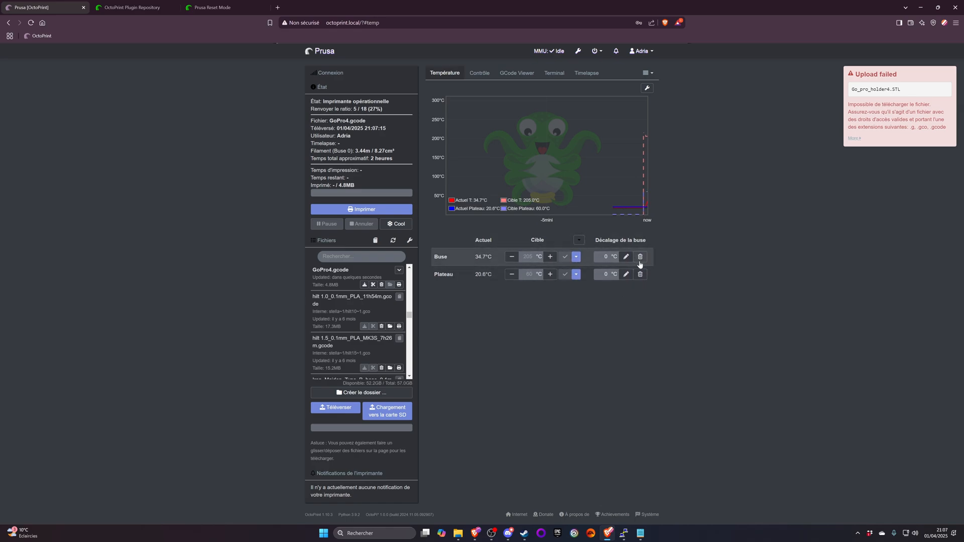
- Switch off the target temperatures of both the nozzle and the bed
click(579, 241)
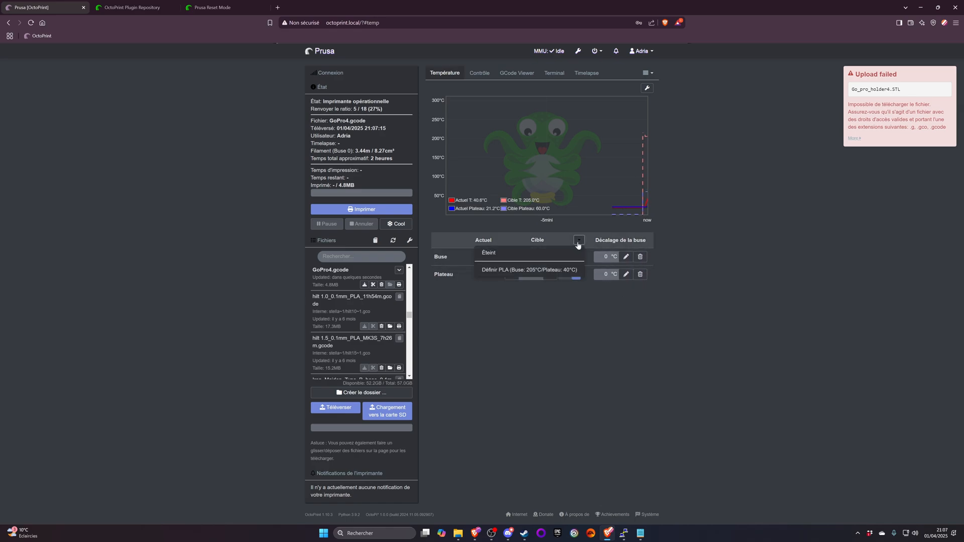
click(495, 254)
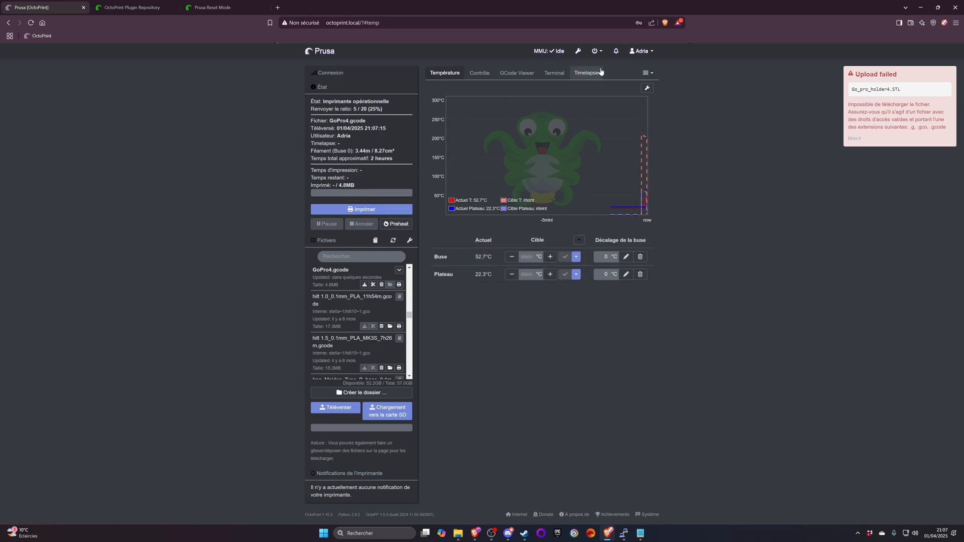
- In the Prusa MMU extension settings, label the five filament slots 1, 2, 3, 4 and 5
click(573, 52)
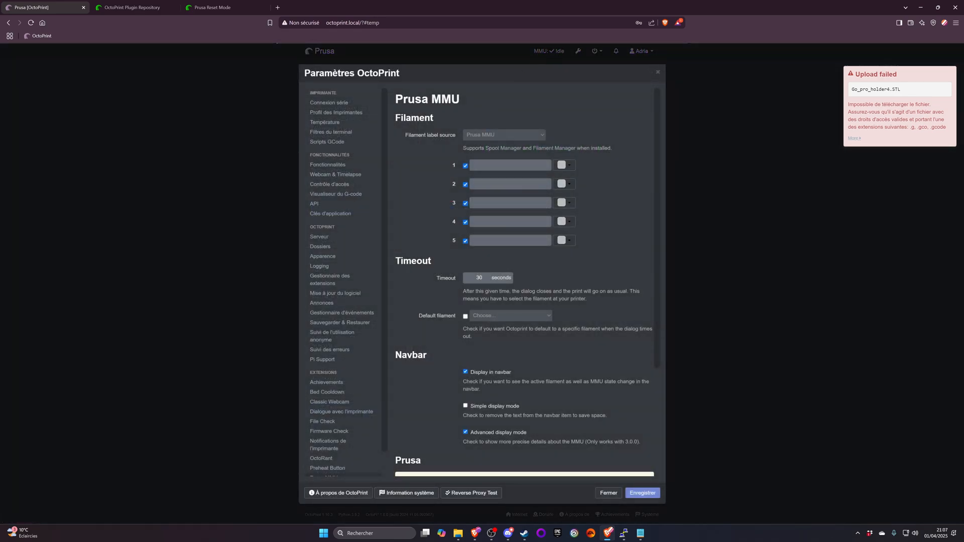
click(511, 165)
text(1)
key(Tab)
text(2)
key(Tab)
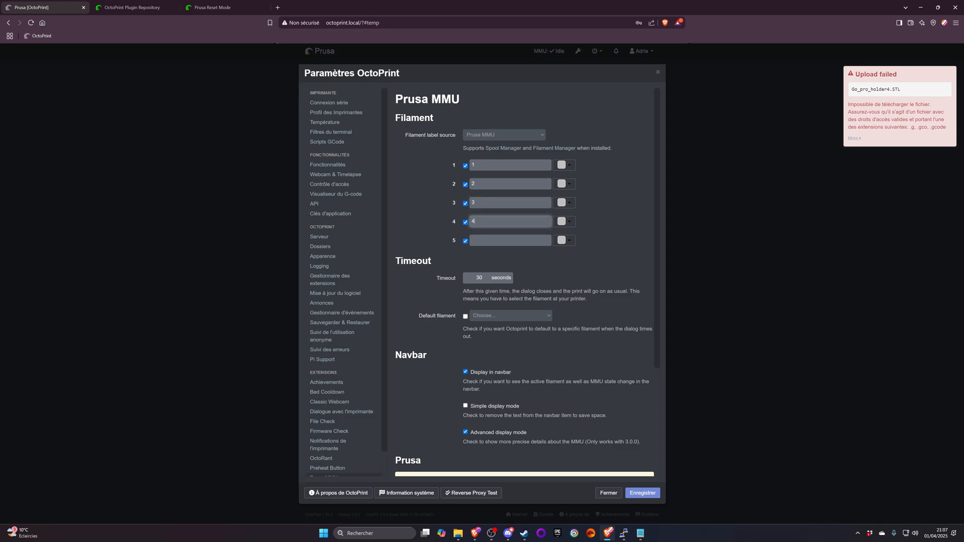
click(492, 241)
- Set the colour of filament 1 to red and the colour of filament 2 to bright blue
click(567, 166)
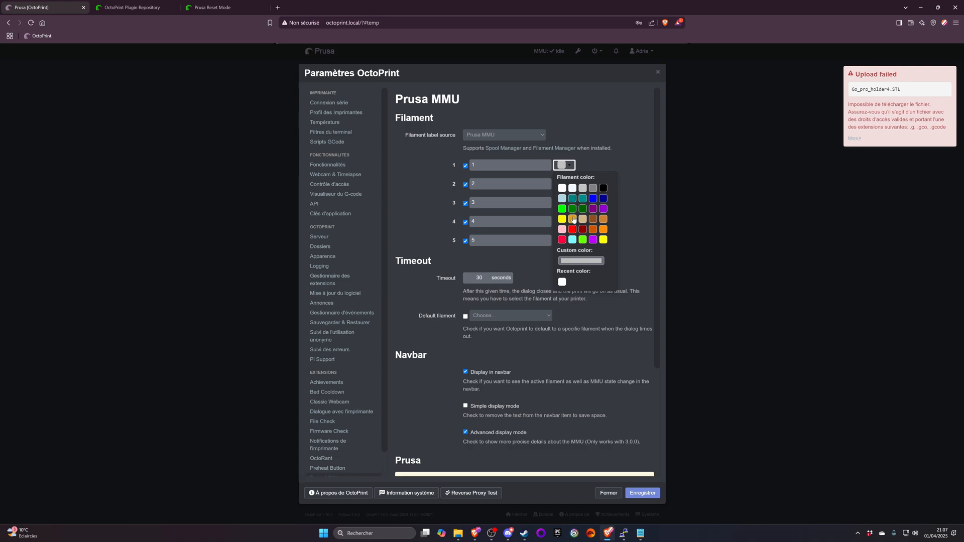
click(561, 240)
click(566, 184)
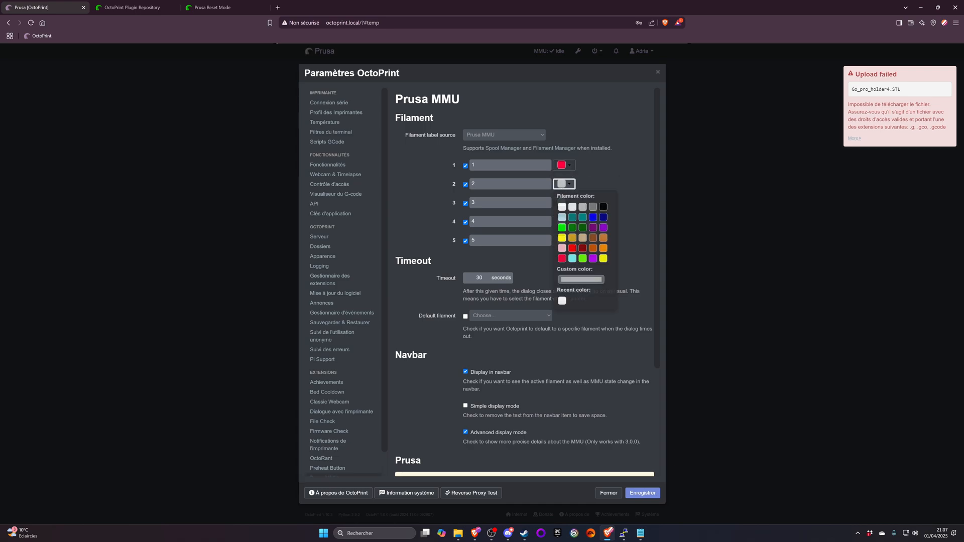
click(603, 218)
click(566, 203)
click(564, 184)
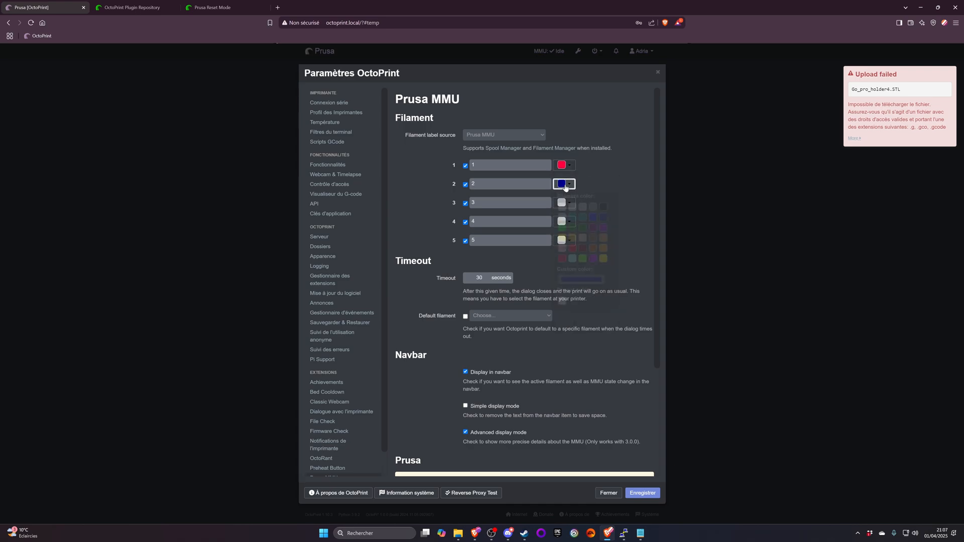
click(567, 186)
click(593, 217)
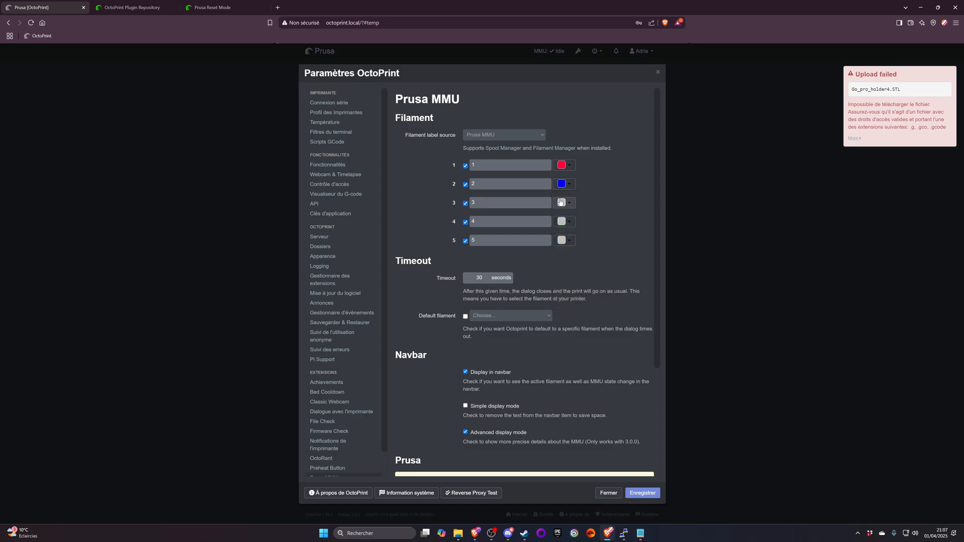
- Set the colour of filament 3 to bright green, filament 4 to purple and filament 5 to yellow
click(564, 203)
click(569, 251)
click(564, 222)
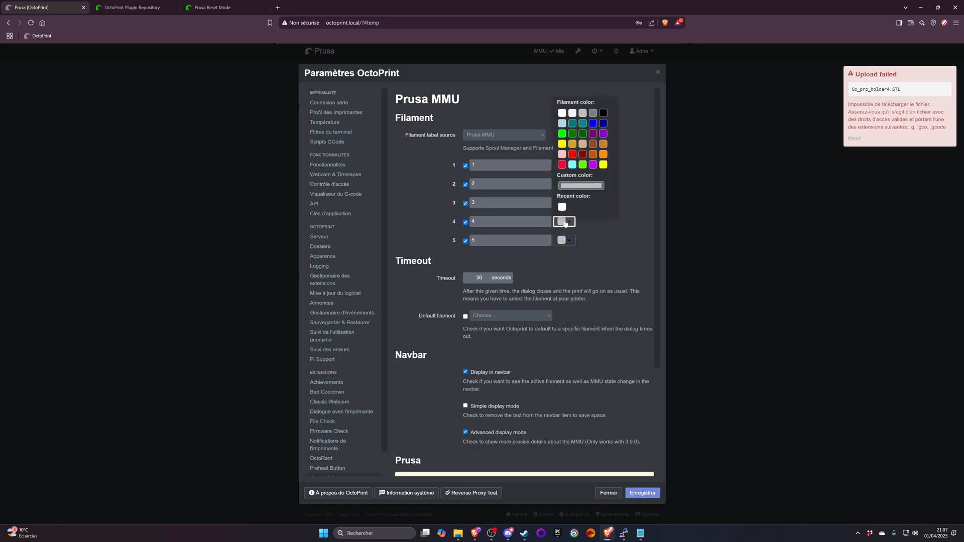
click(592, 164)
click(563, 240)
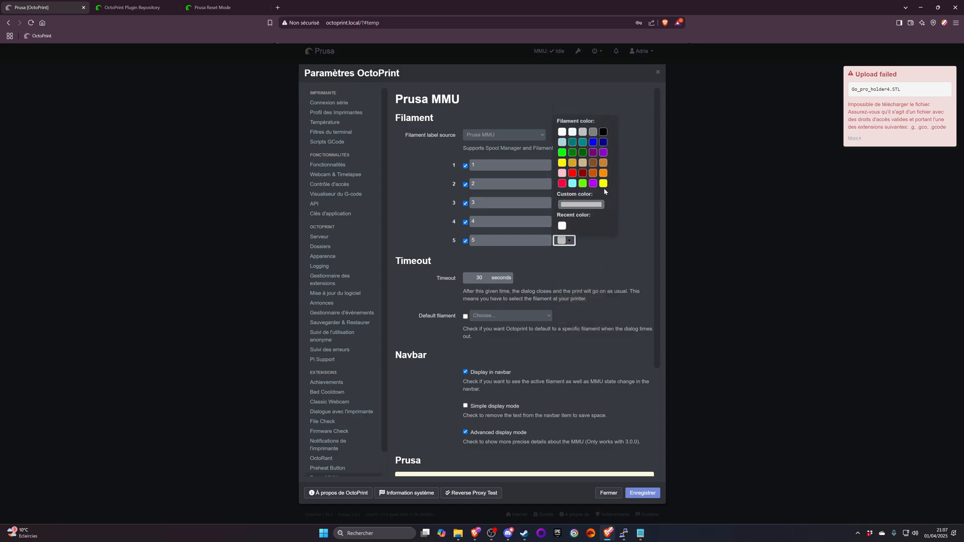
click(603, 183)
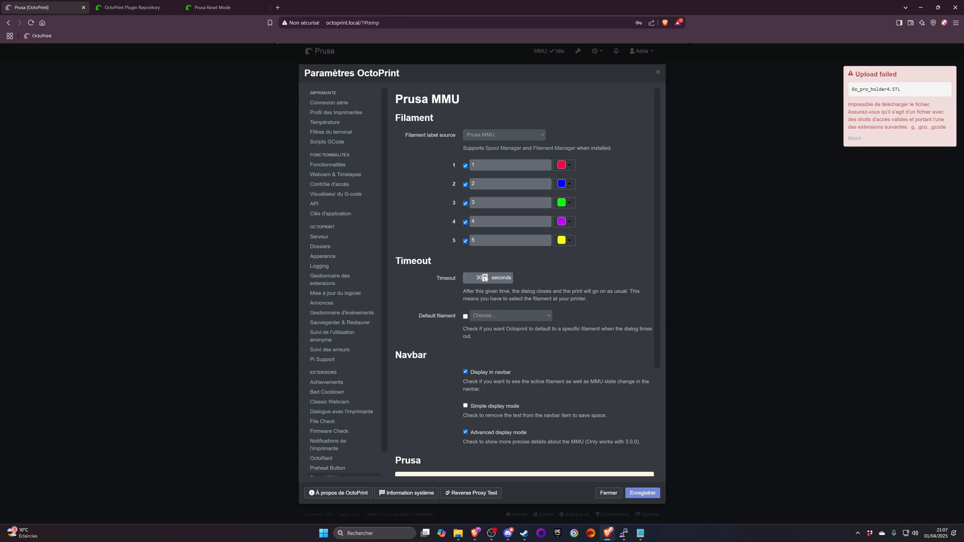
- Enable a default filament for the MMU timeout and choose Filament 1 as that default
scroll(460, 299, down, 1)
click(465, 279)
click(485, 278)
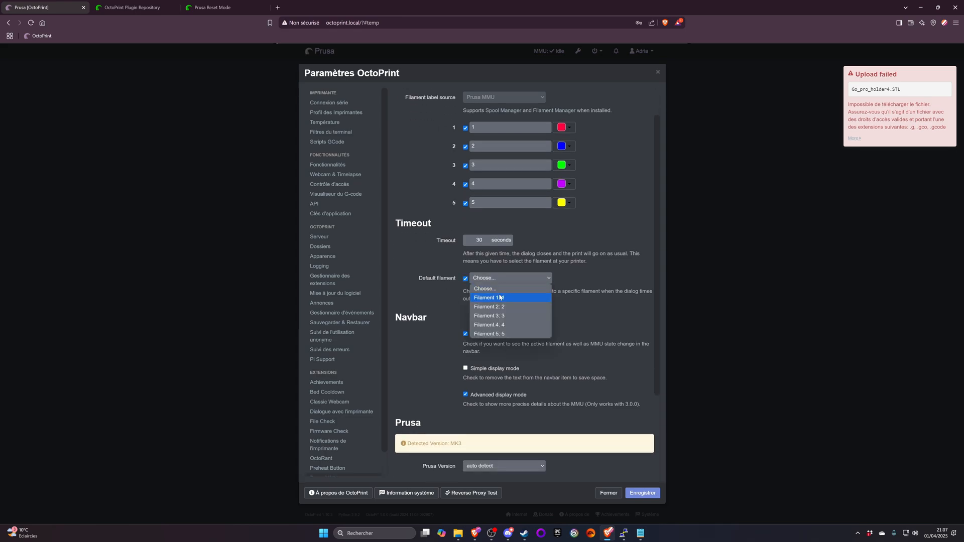
click(502, 295)
- Lock the Prusa version to MK3 in the Prusa MMU settings and save the settings
scroll(401, 228, down, 3)
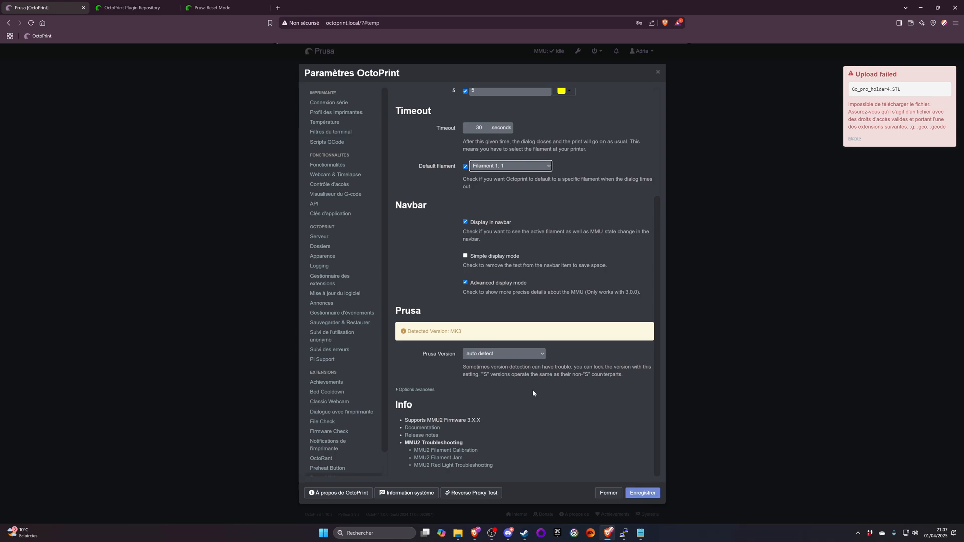
click(483, 355)
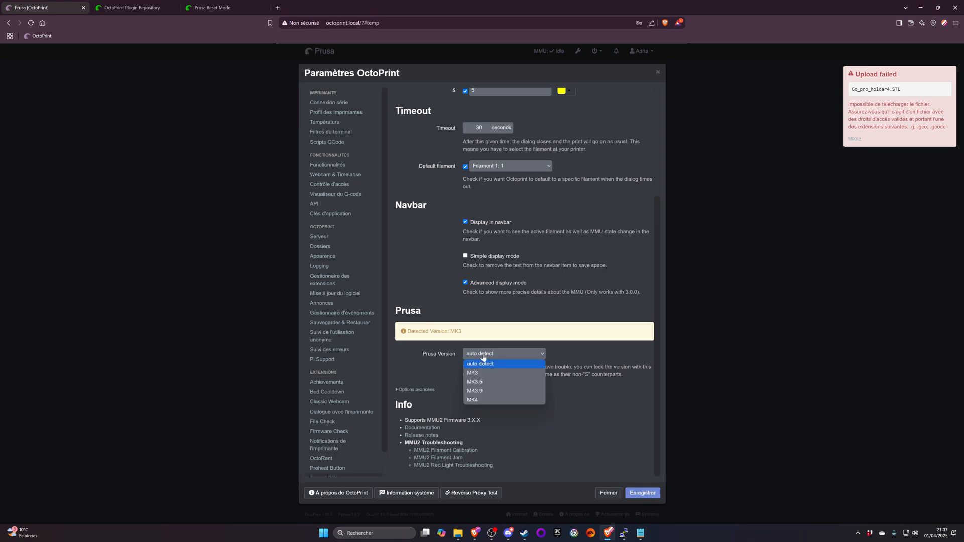
click(481, 356)
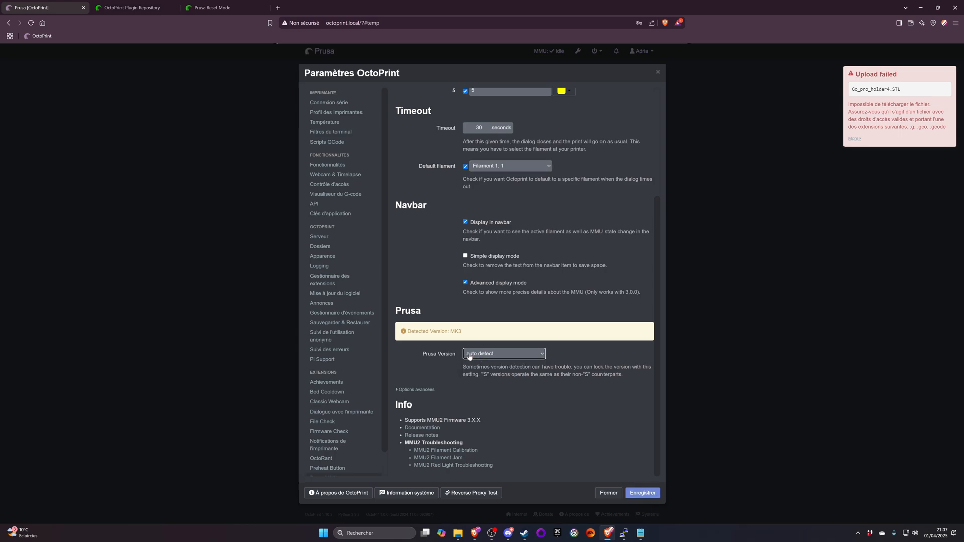
click(506, 355)
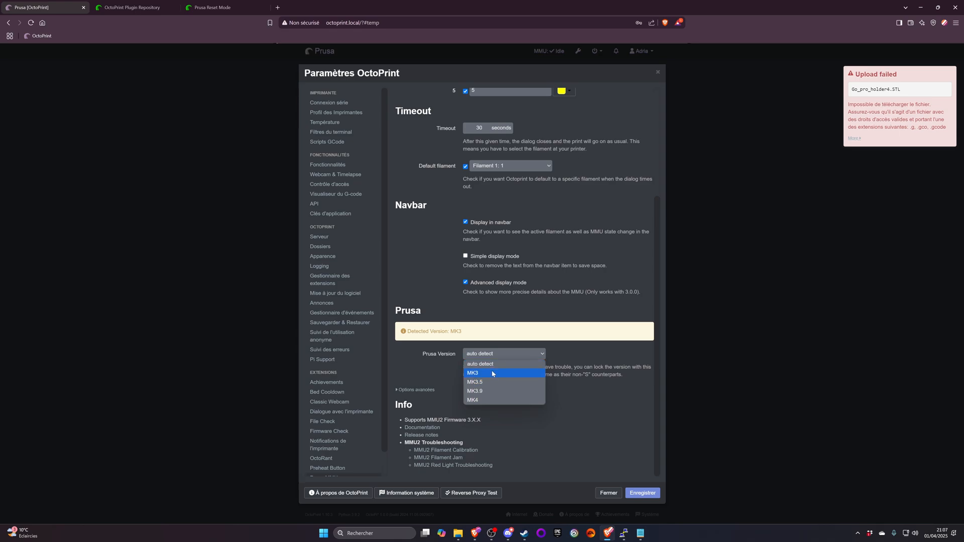
click(490, 373)
click(481, 354)
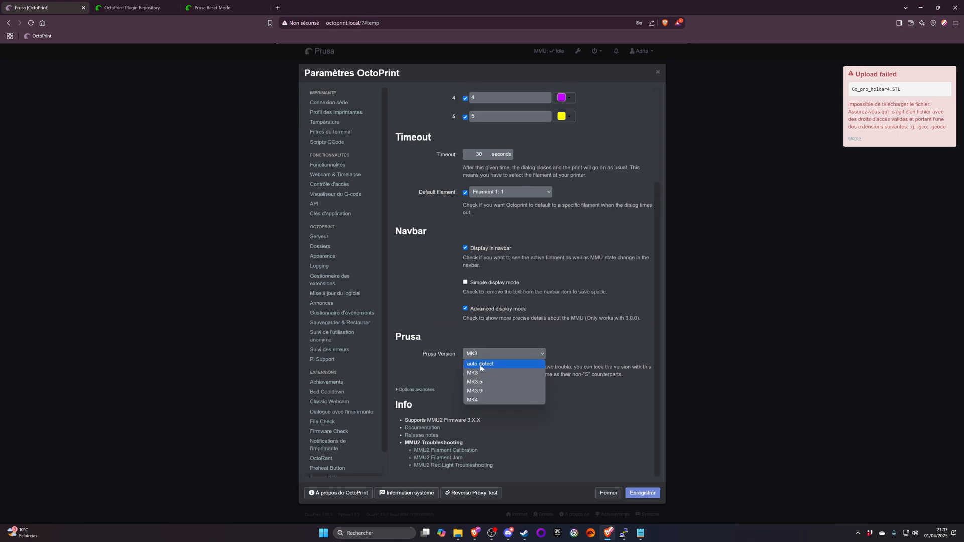
click(484, 363)
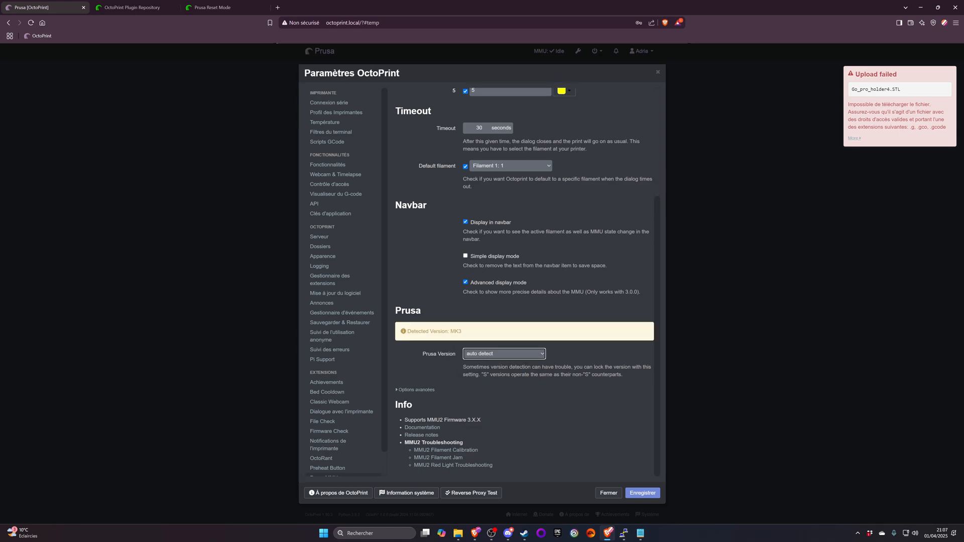
click(481, 355)
click(485, 372)
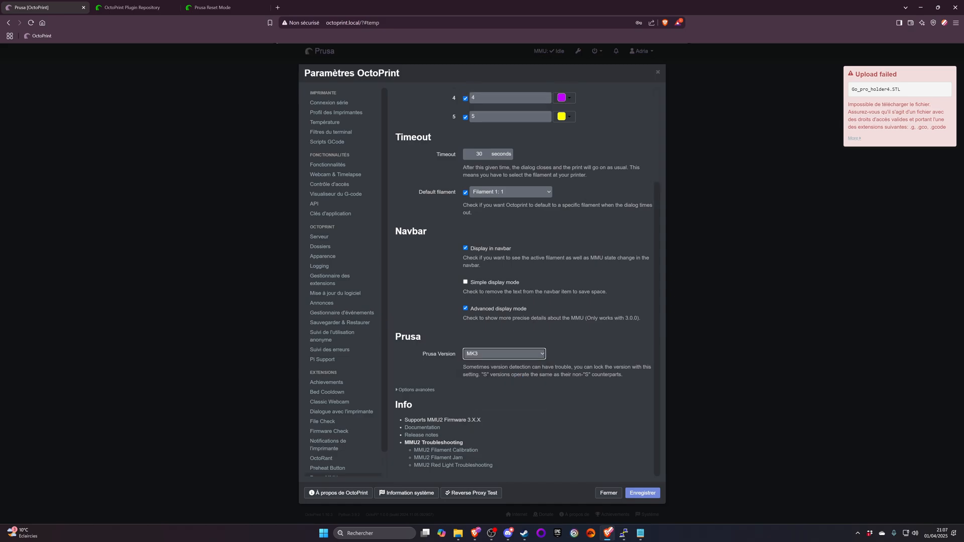
click(642, 493)
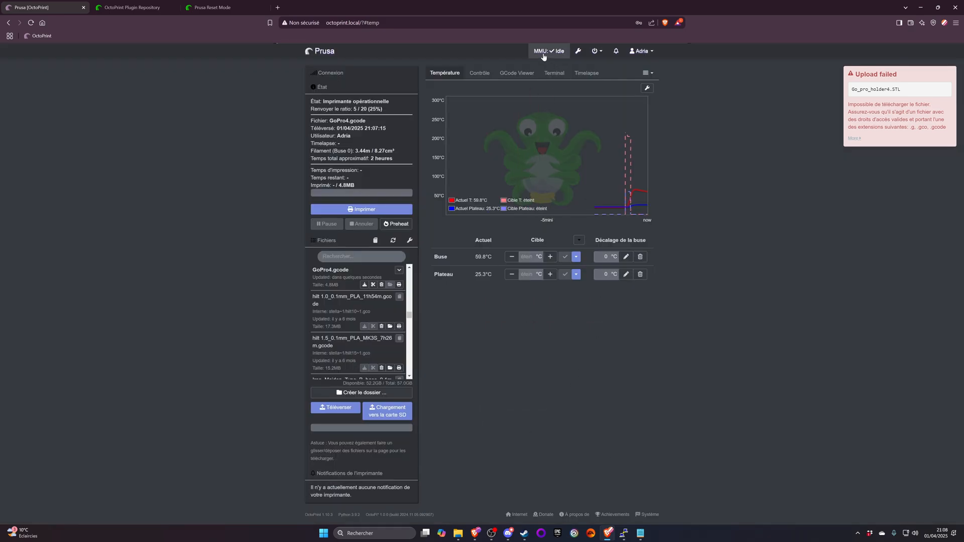
- Check the MMU entry in the navbar, and look through the Achievements and Classic Webcam extension settings
click(543, 52)
click(657, 74)
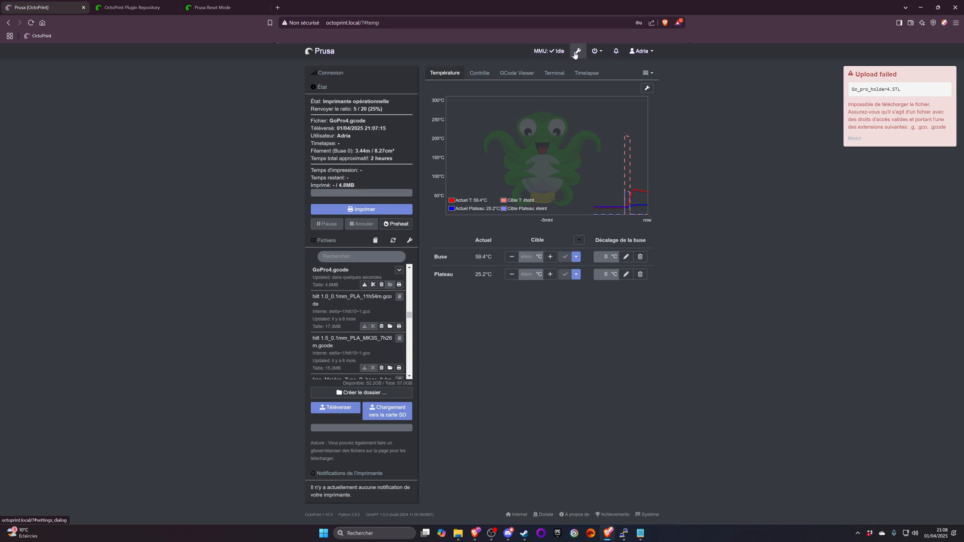
click(577, 51)
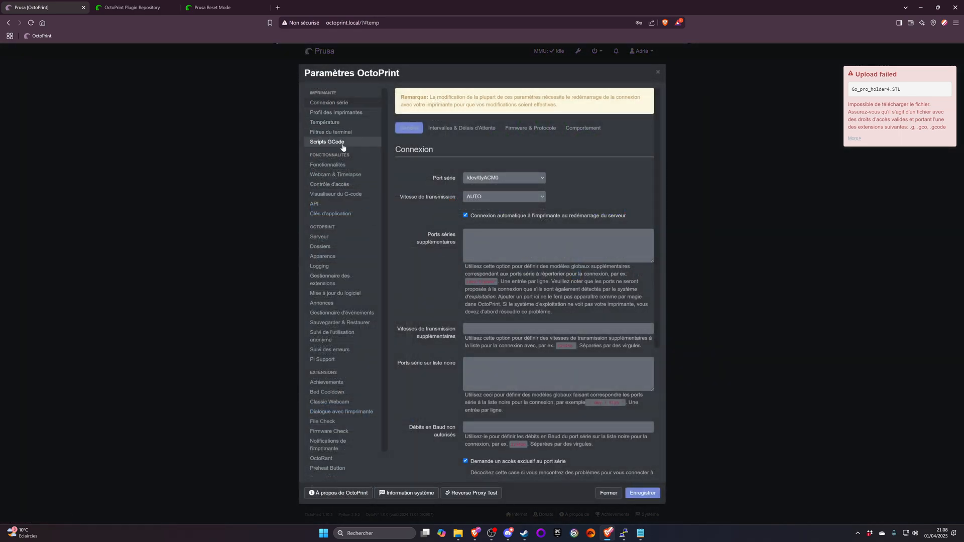
scroll(331, 196, down, 1)
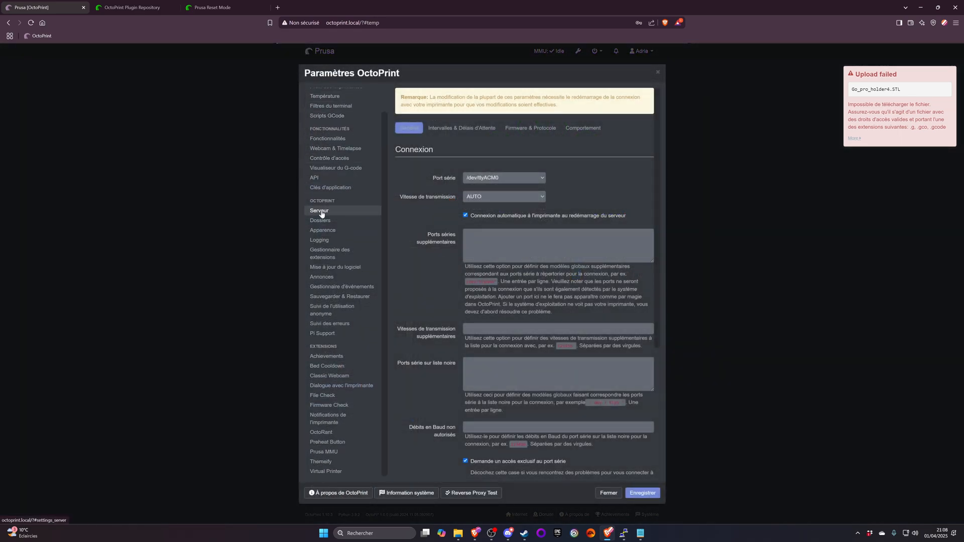
click(334, 358)
click(333, 376)
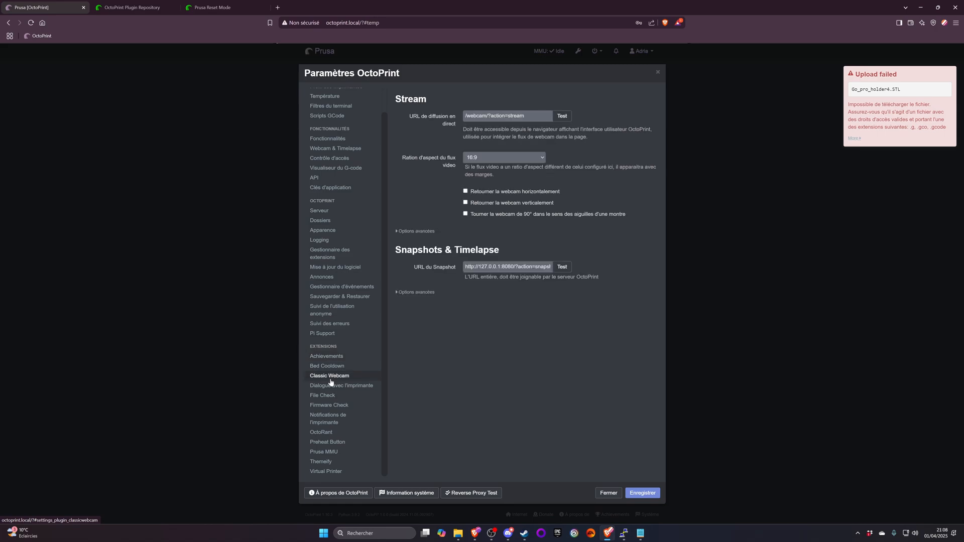
- In the OctoRant Discord settings, enter Prusa as the bot name
click(335, 432)
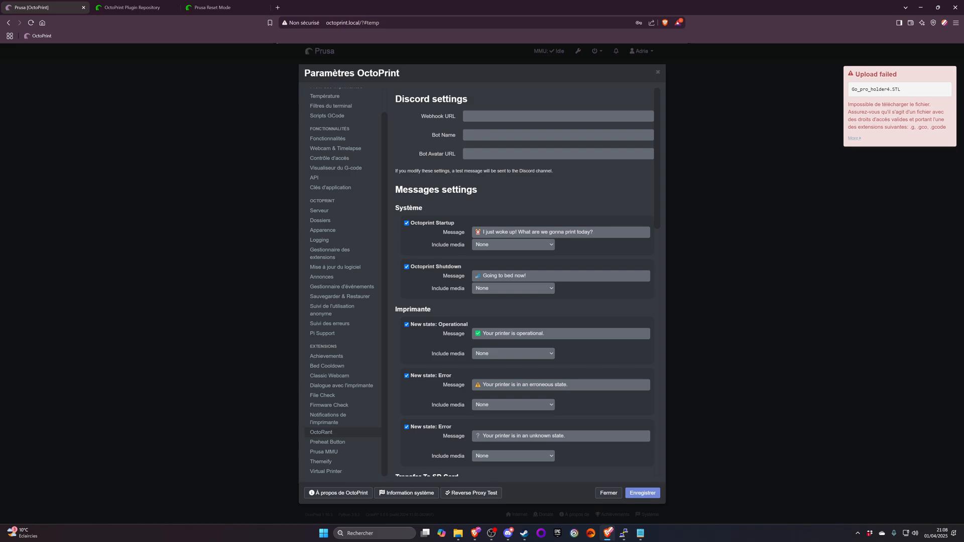
click(522, 135)
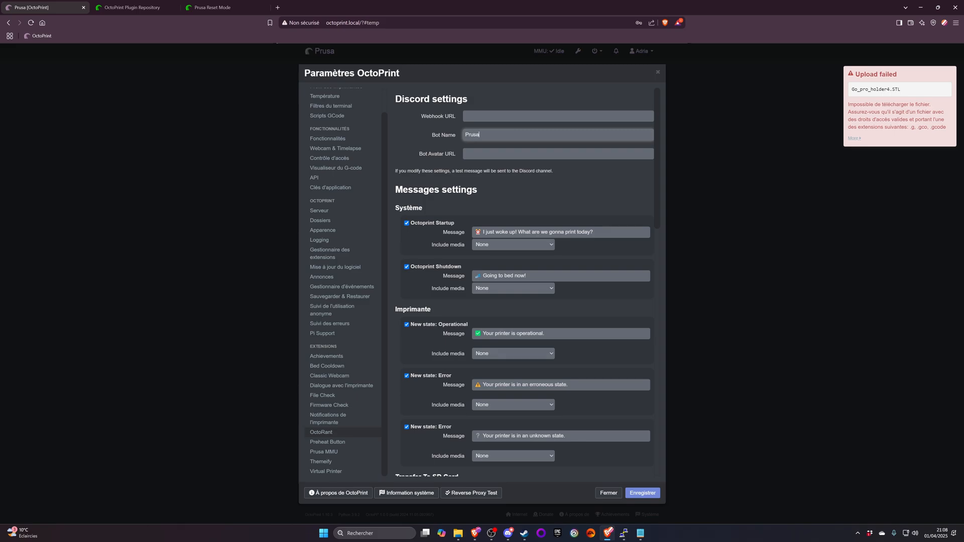
click(466, 117)
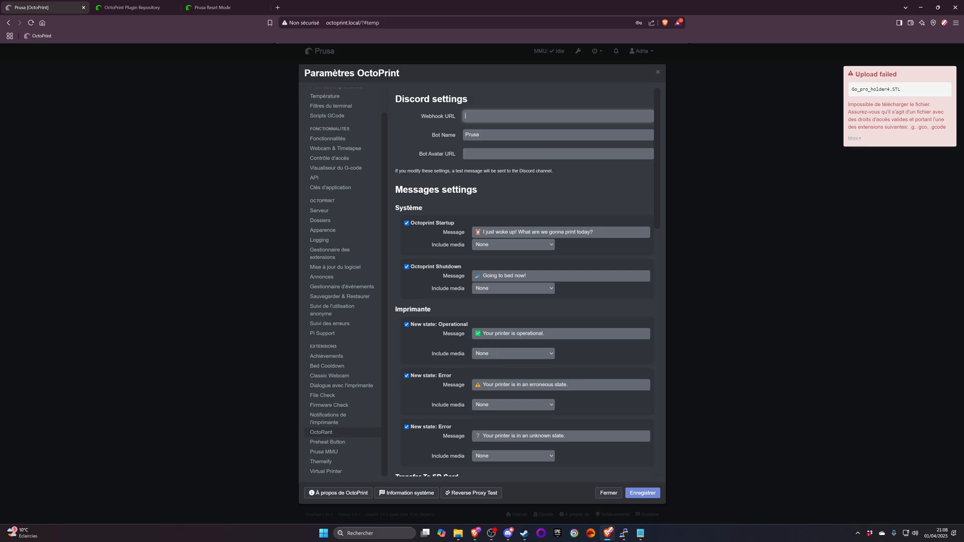
click(472, 153)
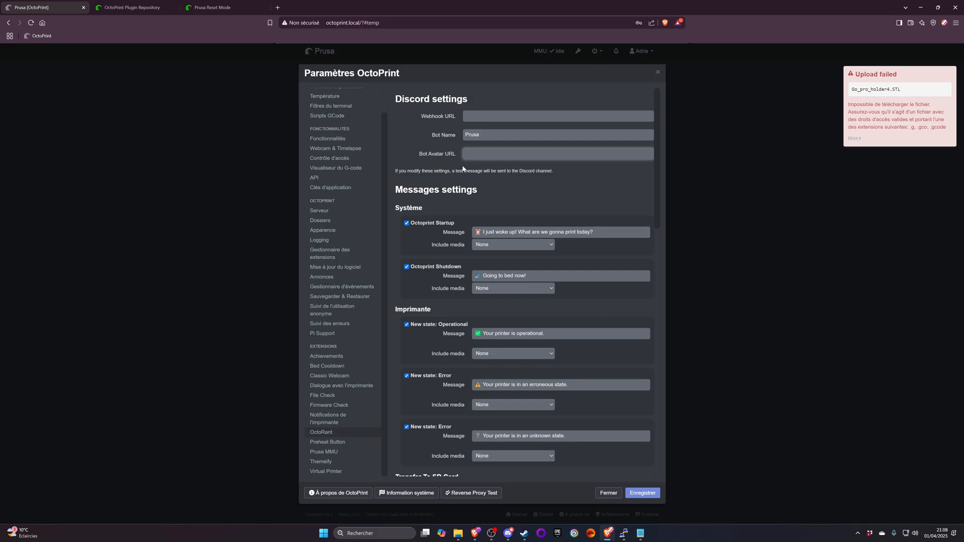
- Set the Octoprint Startup message to include a webcam snapshot, and return its media option to None
scroll(405, 161, down, 2)
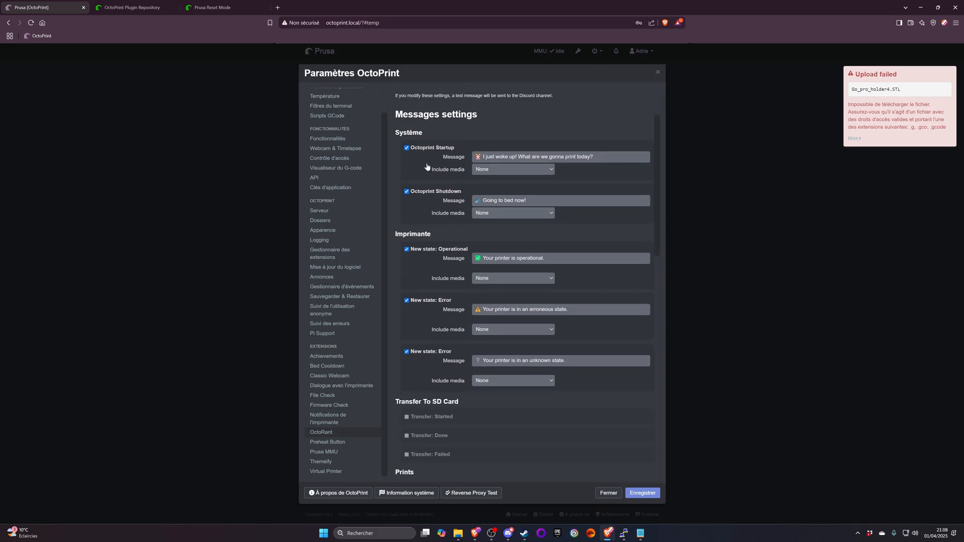
scroll(430, 134, down, 4)
scroll(430, 133, up, 5)
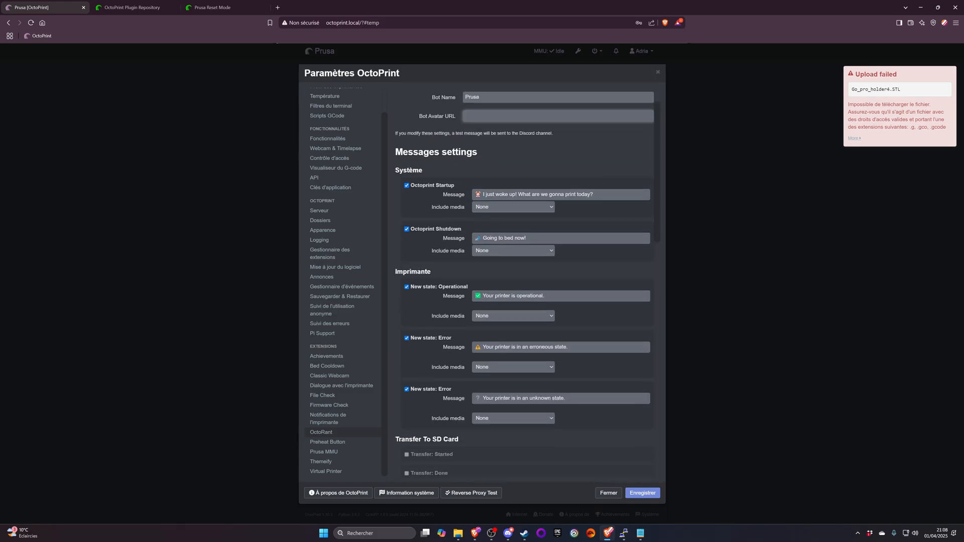
scroll(430, 134, down, 1)
click(499, 169)
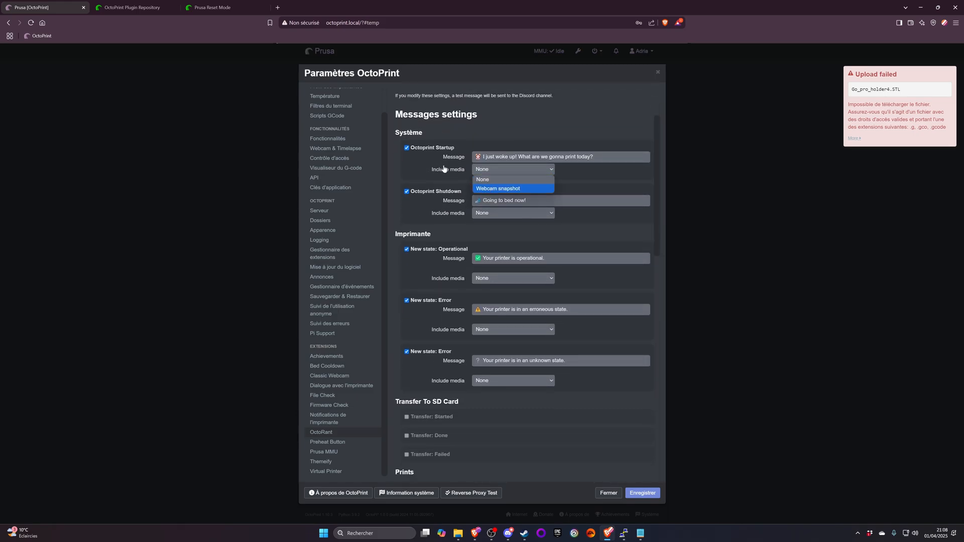
click(495, 189)
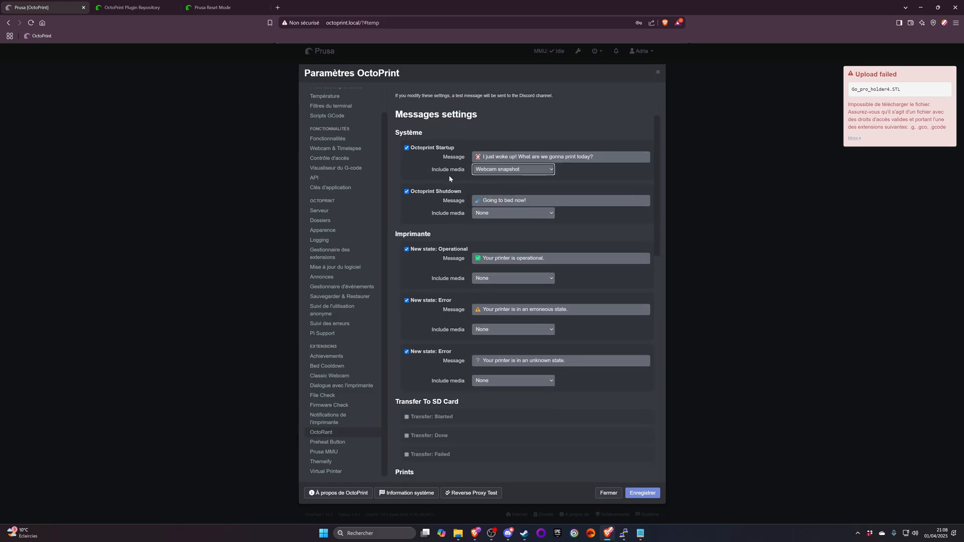
click(505, 172)
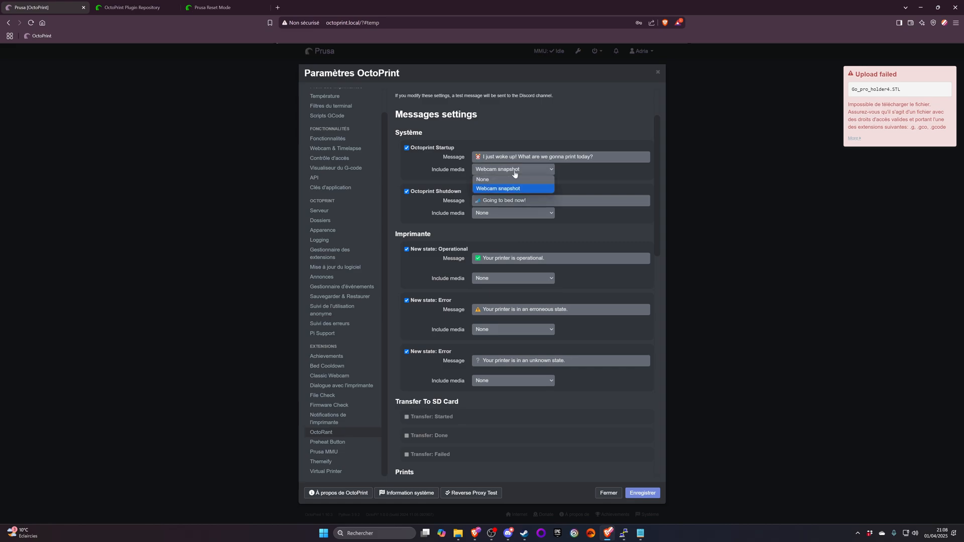
click(486, 180)
- Review OctoRant's print event messages, printing progress notifications and timelapse settings
scroll(431, 191, down, 5)
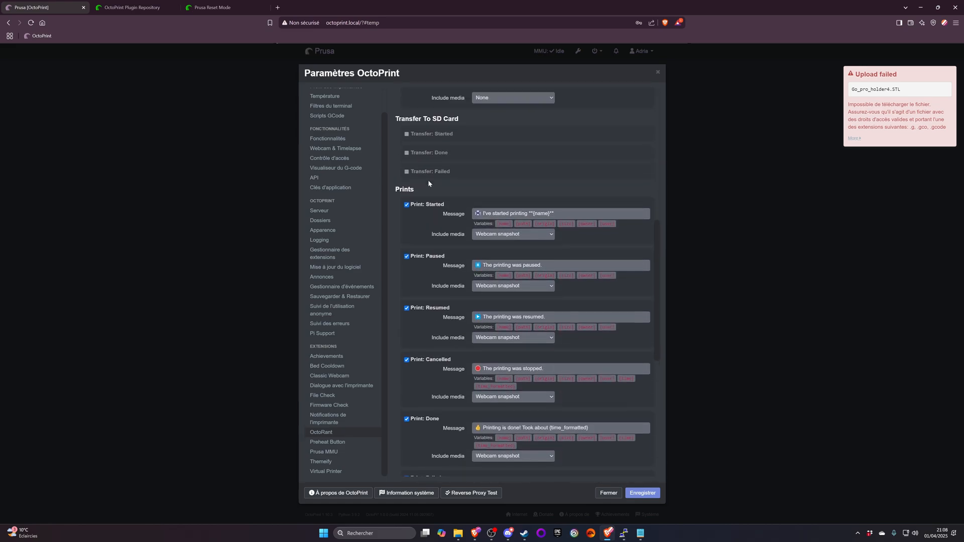
scroll(428, 179, up, 3)
scroll(417, 236, down, 7)
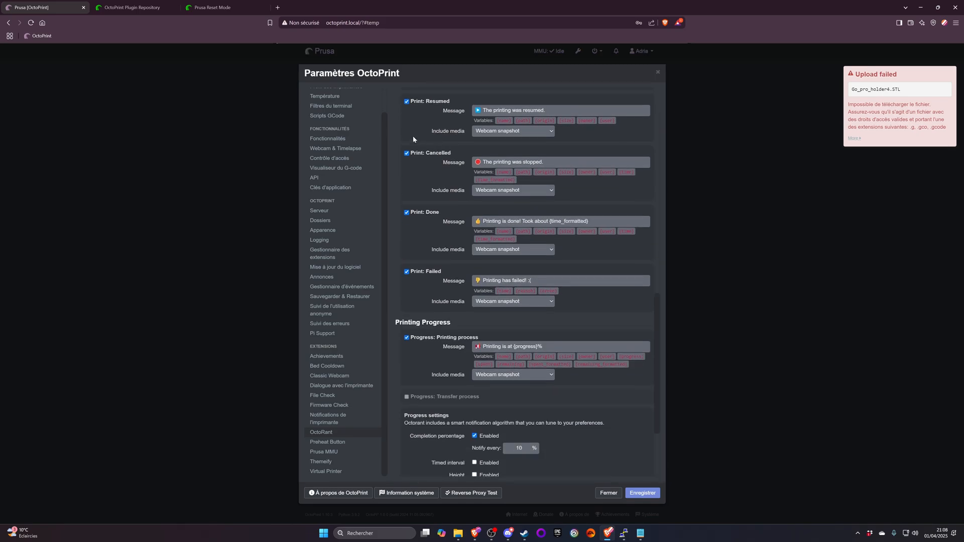
scroll(421, 146, down, 3)
scroll(435, 161, up, 1)
scroll(439, 172, down, 1)
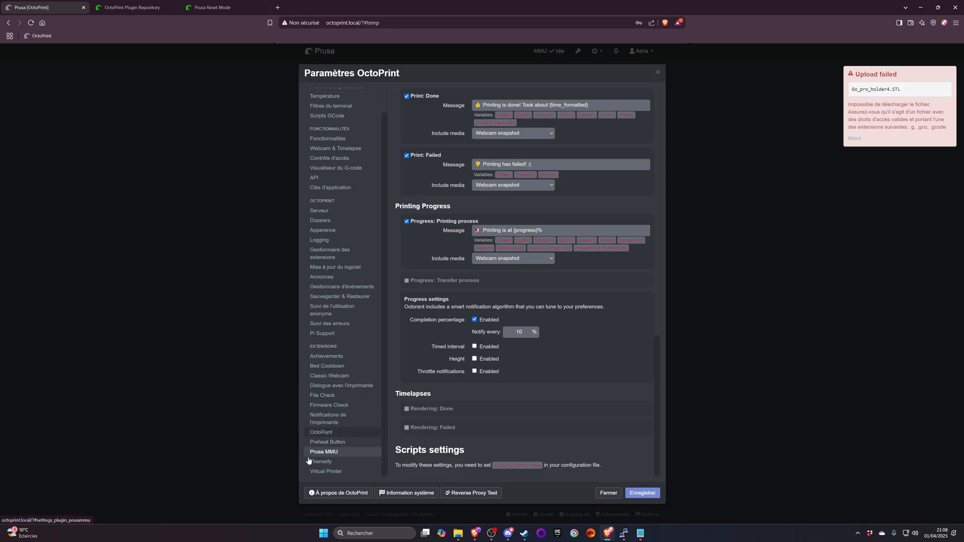
- Review the Preheat Button options and the saved Prusa MMU configuration
click(339, 444)
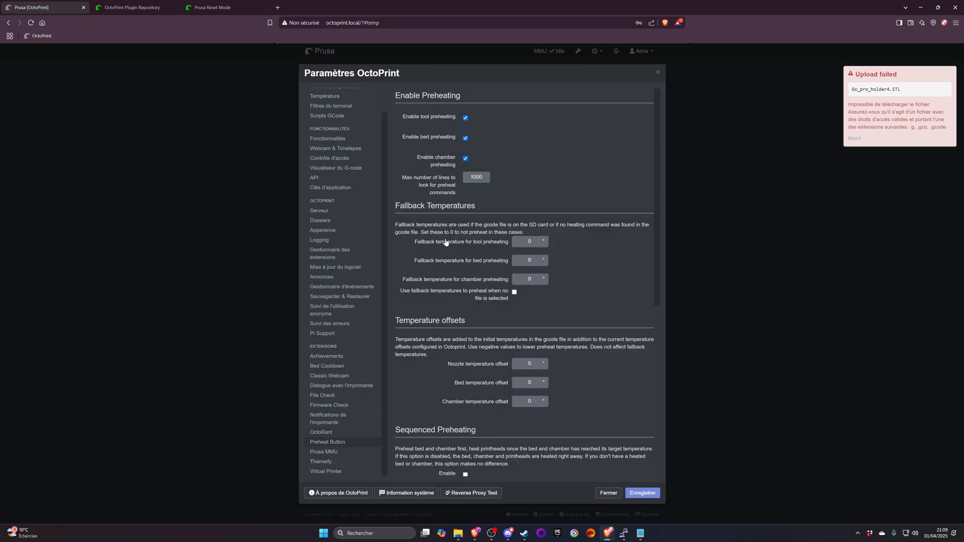
scroll(460, 248, down, 5)
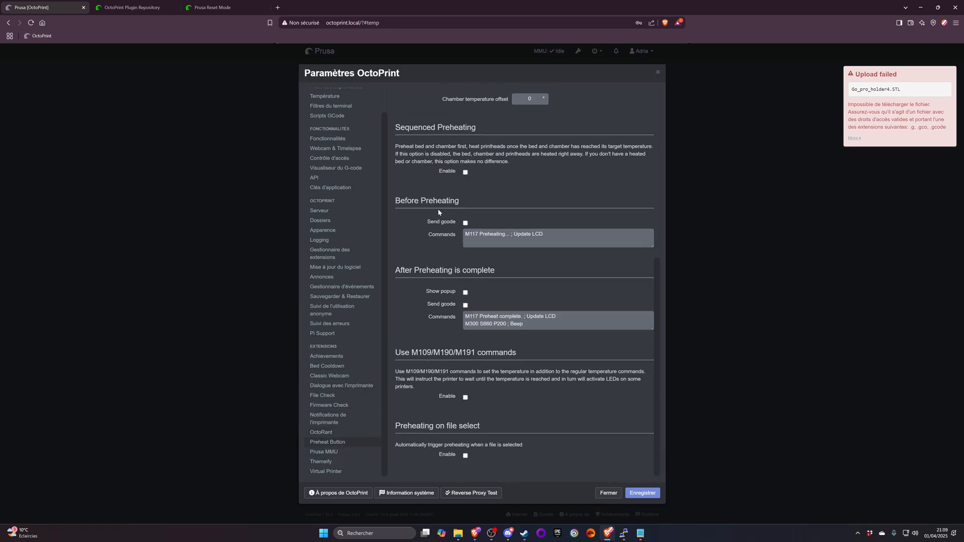
click(325, 452)
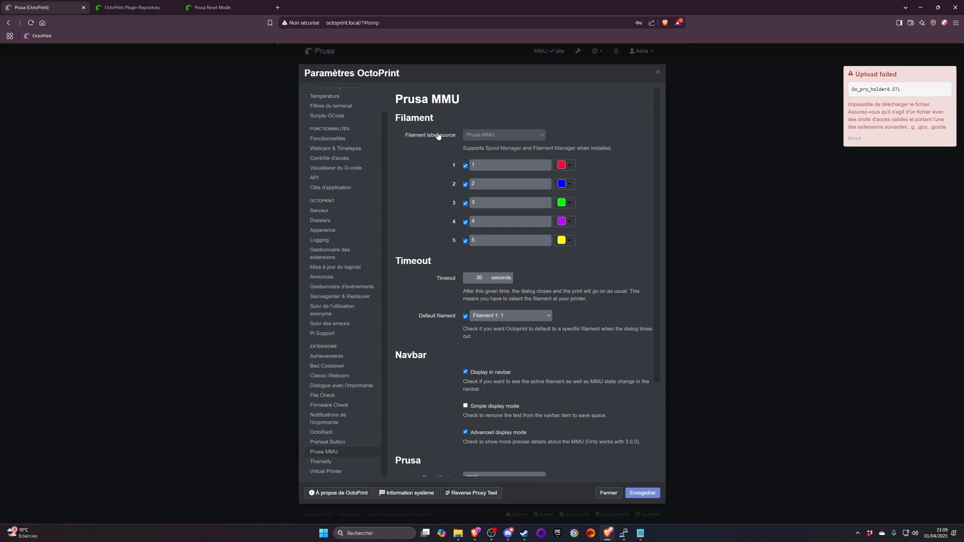
scroll(433, 144, down, 3)
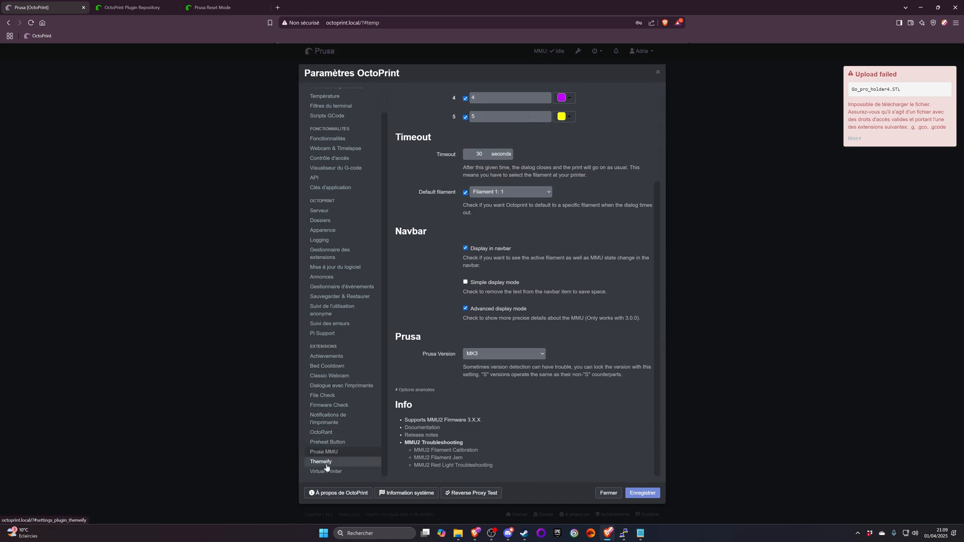
- Enable customization in the Themeify settings with navbar colour #ffc800, and show the advanced options
click(323, 461)
click(467, 121)
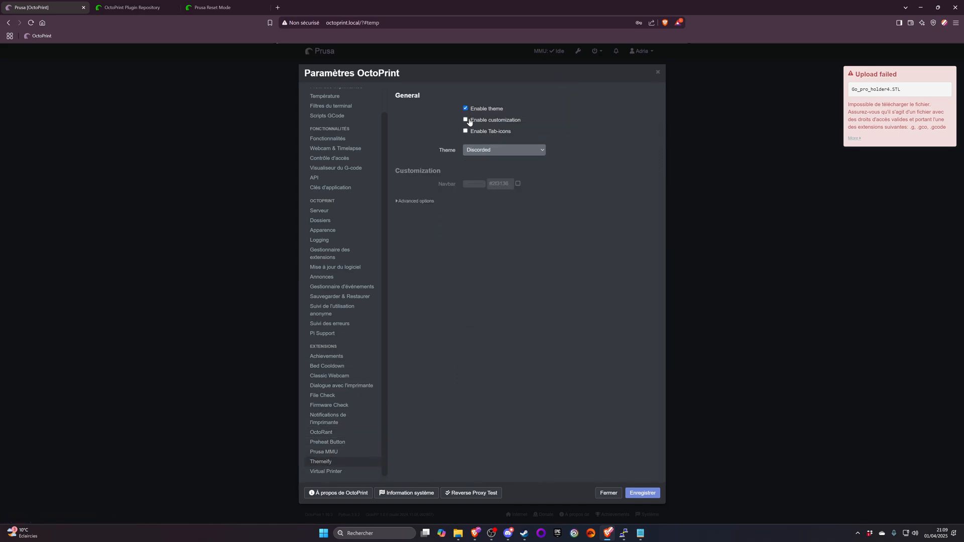
click(467, 121)
click(467, 121)
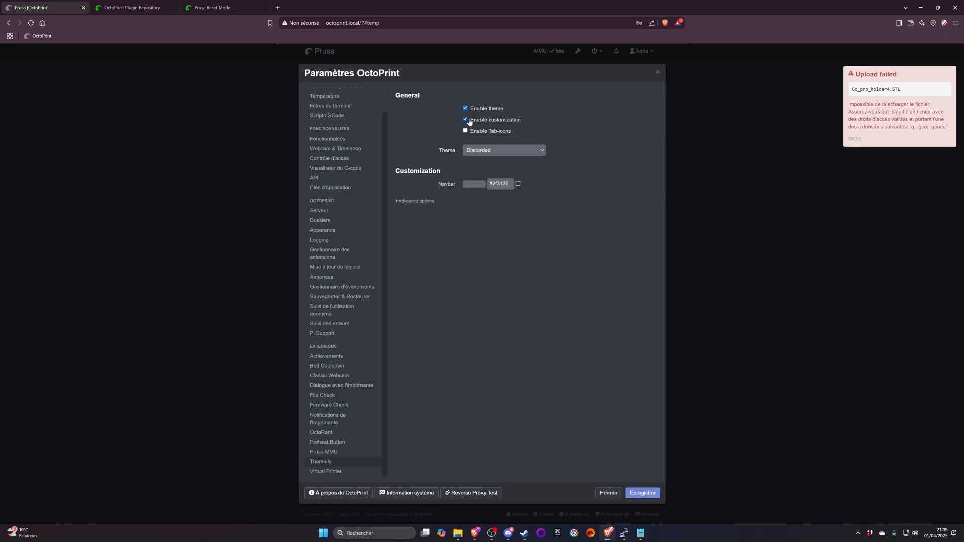
click(474, 185)
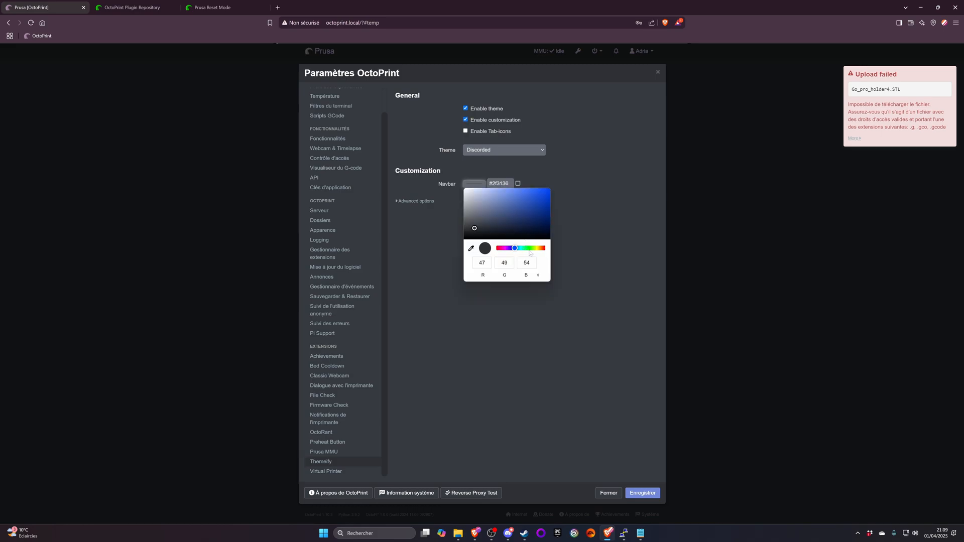
drag(530, 251, 539, 249)
drag(541, 201, 551, 184)
click(576, 211)
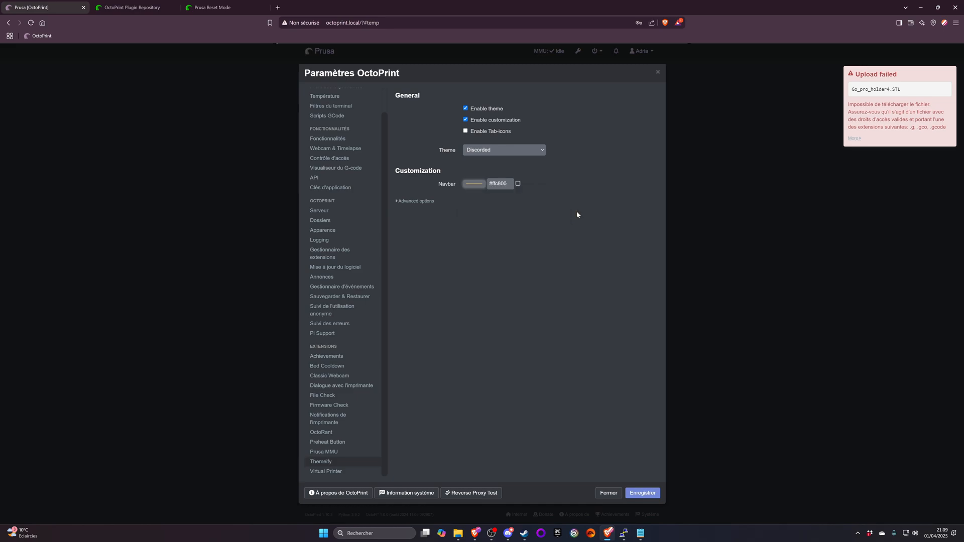
click(416, 201)
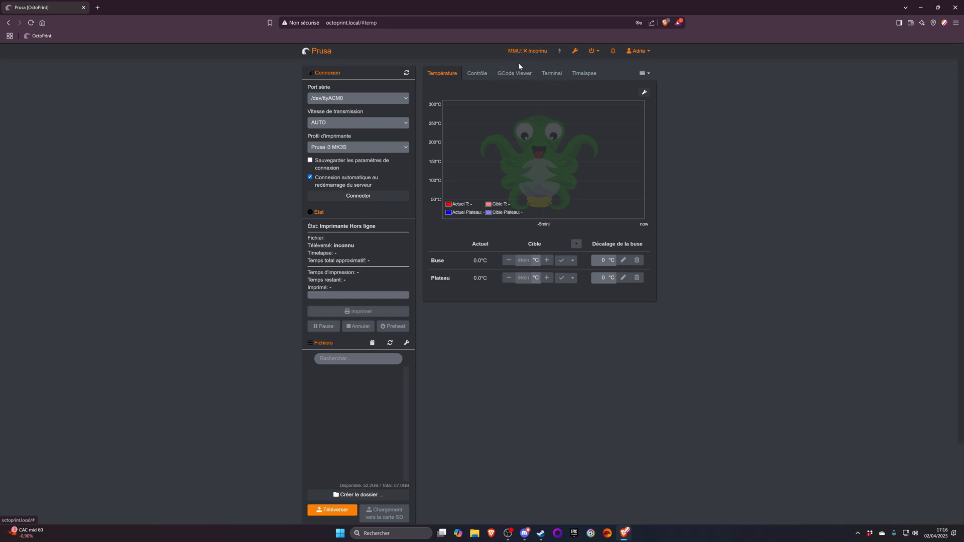
- In the PSU Control - IKEA Dirigera settings, send the challenge to the hub and test the connection
click(575, 50)
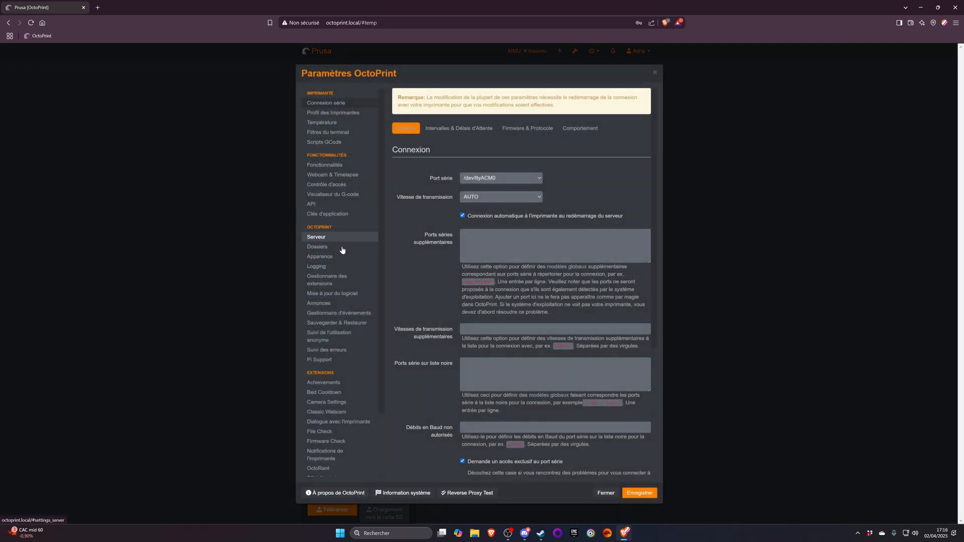
scroll(342, 256, down, 3)
click(328, 416)
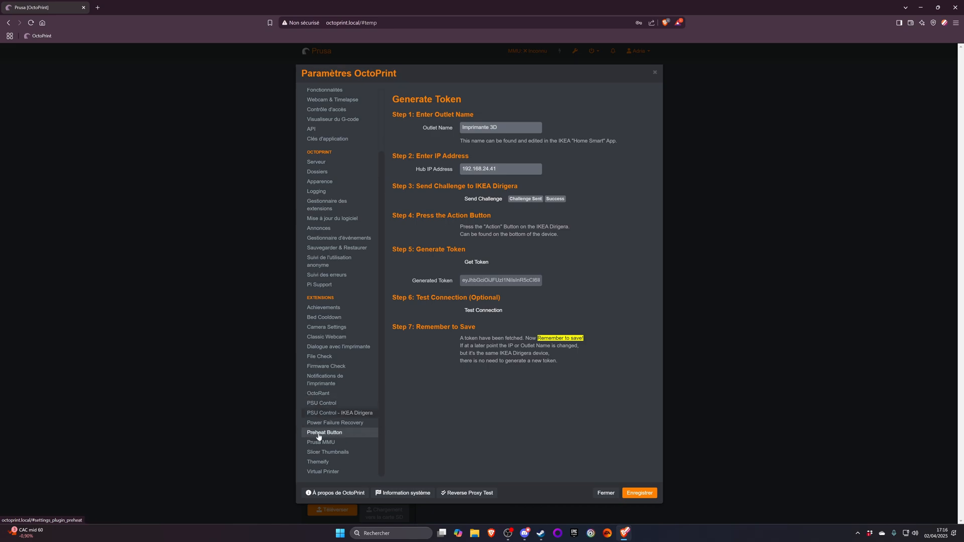
click(320, 403)
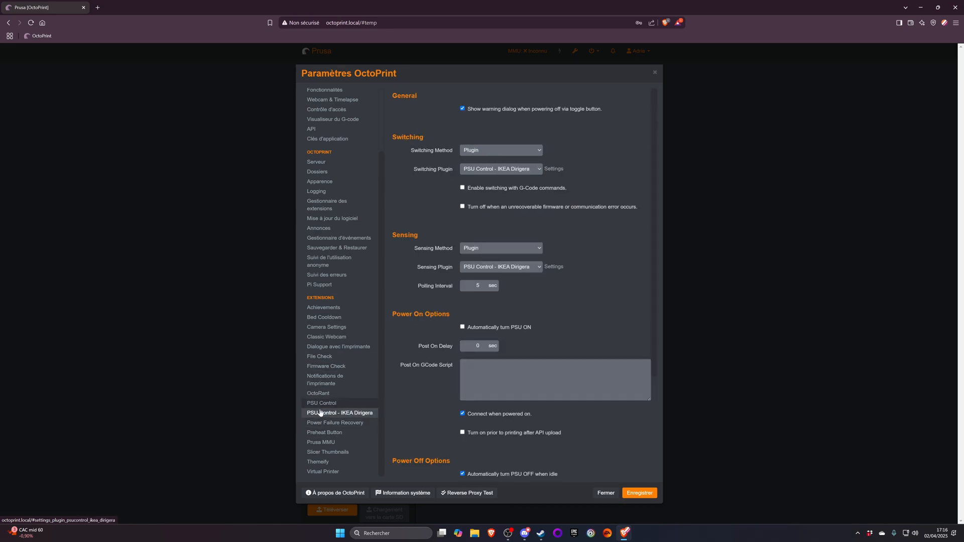
click(323, 415)
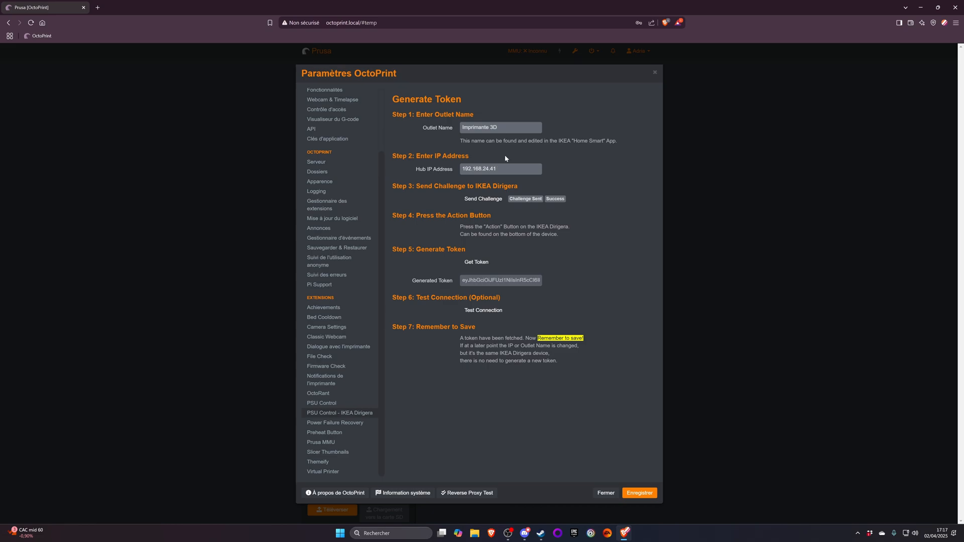
click(481, 201)
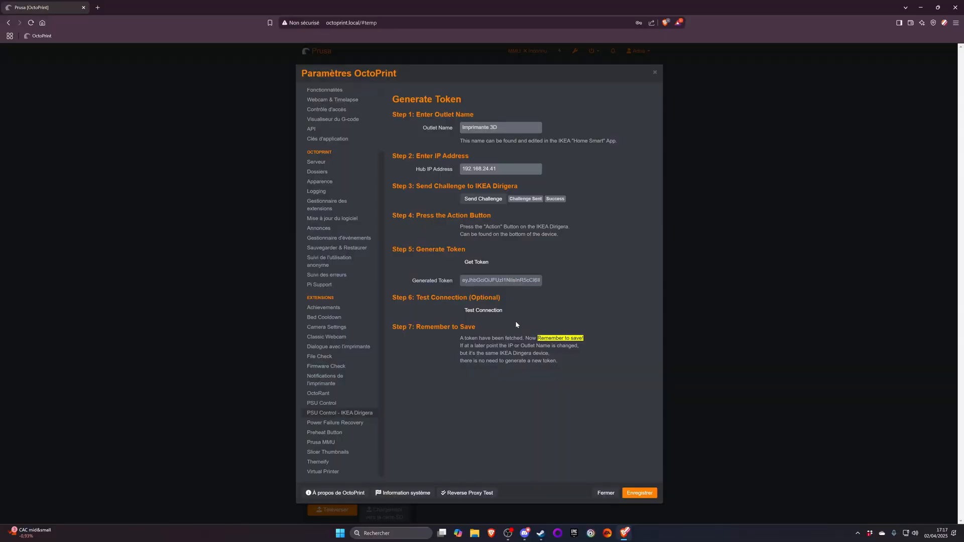
click(481, 313)
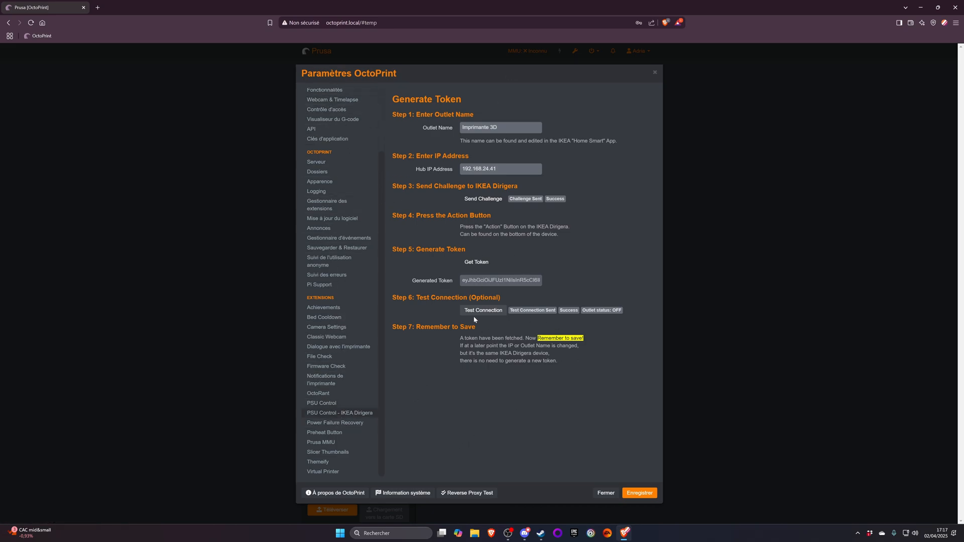
- Review PSU Control's switching, sensing, power on and power off options, and close the settings
click(337, 402)
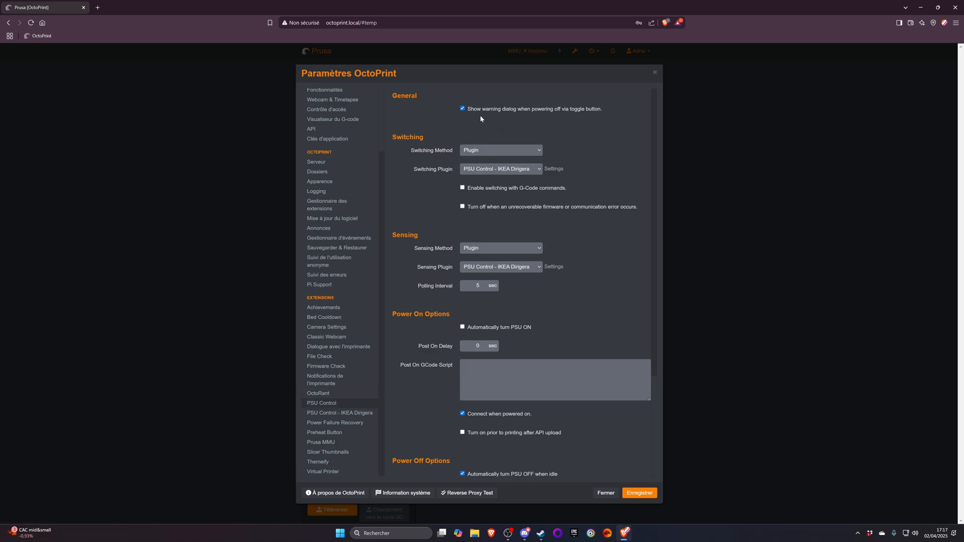
click(467, 150)
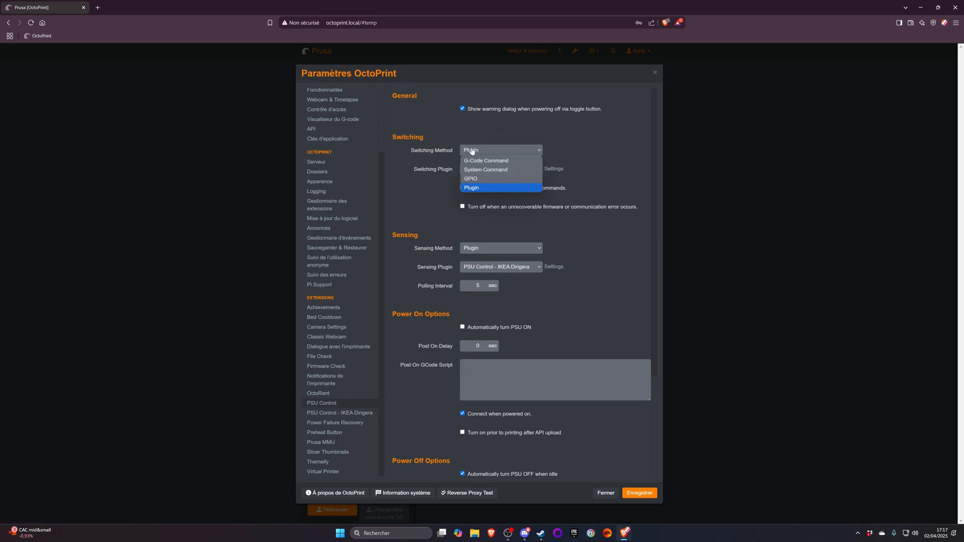
click(425, 193)
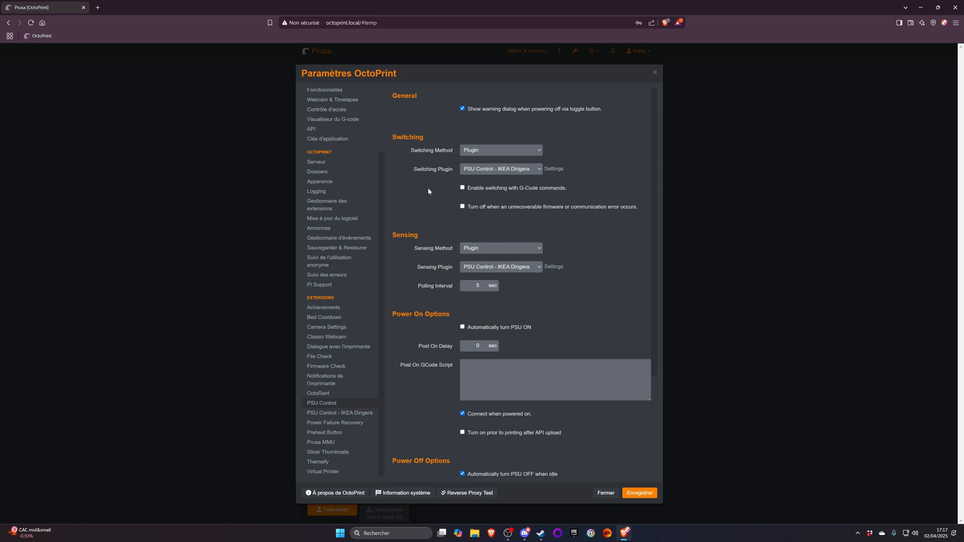
click(495, 168)
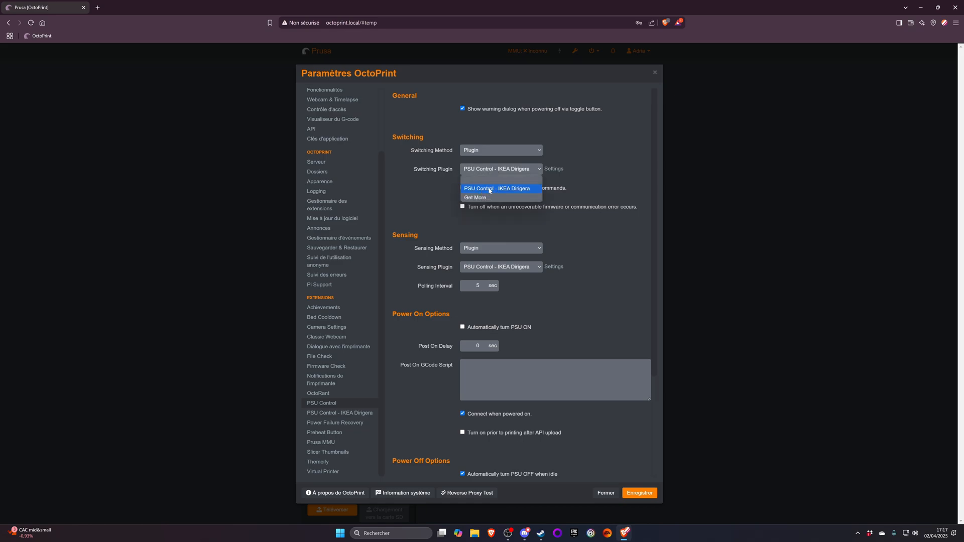
click(445, 188)
scroll(437, 176, down, 3)
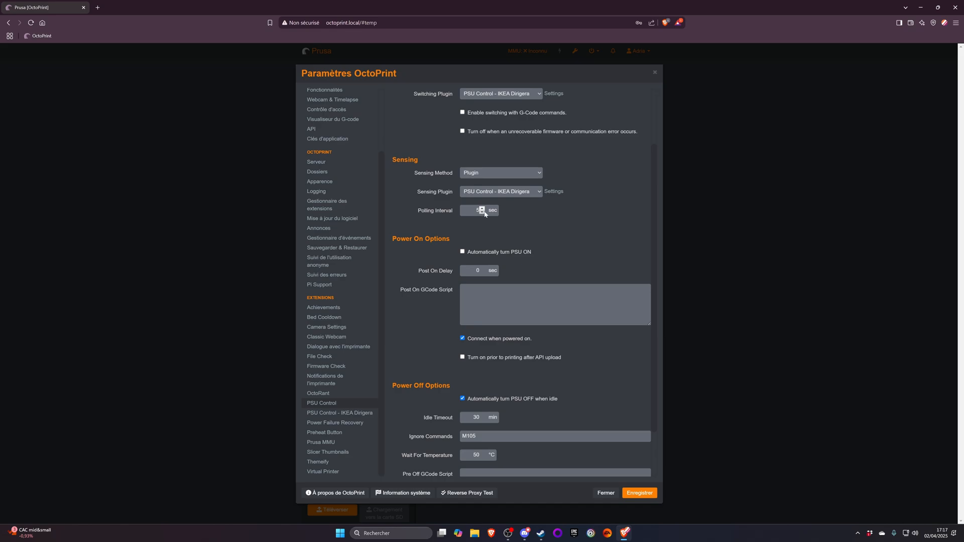
scroll(485, 215, down, 2)
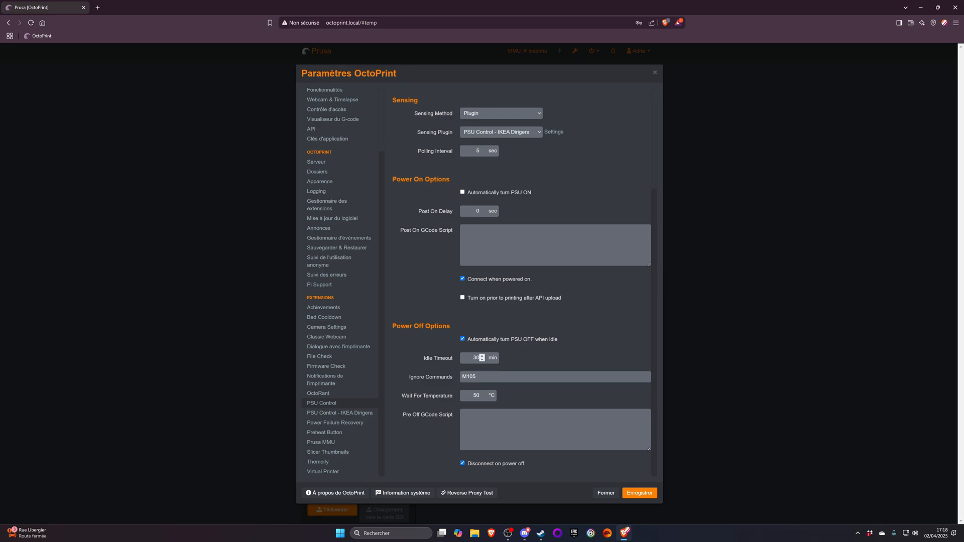
double_click(479, 395)
click(605, 494)
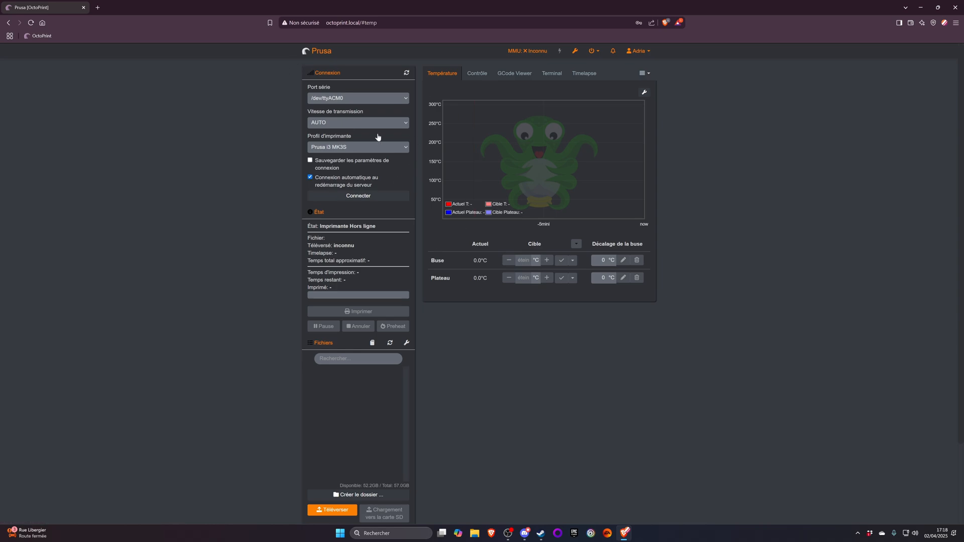
- Switch the printer's power supply on with PSU Control, and turn it off again
click(560, 51)
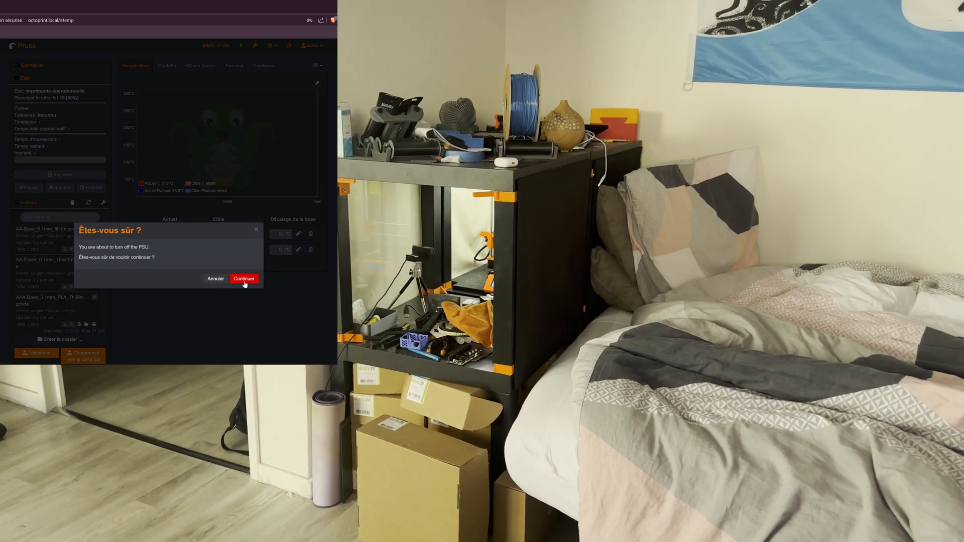
click(244, 280)
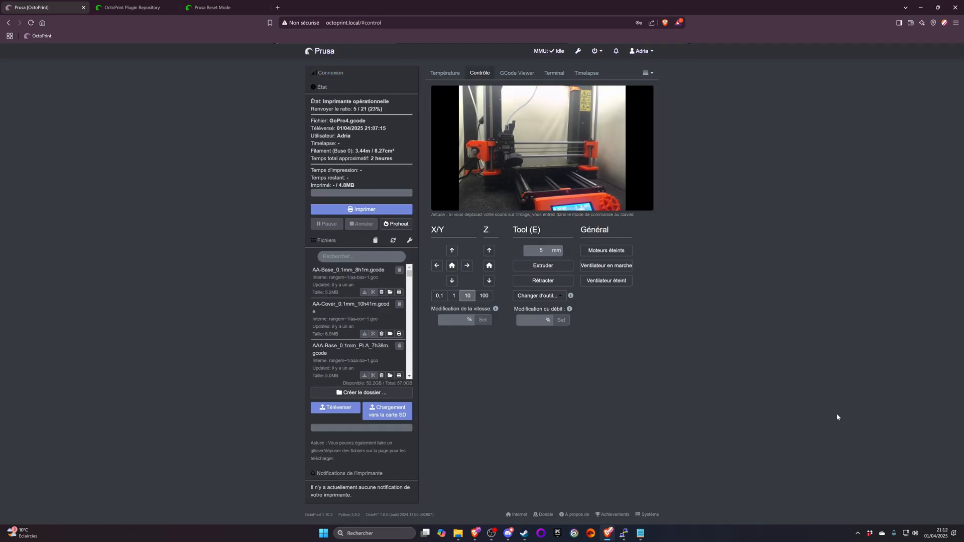
- Open OctoPrint through its IP address 192.168.24.30 instead of octoprint.local
mouse_move(564, 178)
drag(360, 23, 326, 23)
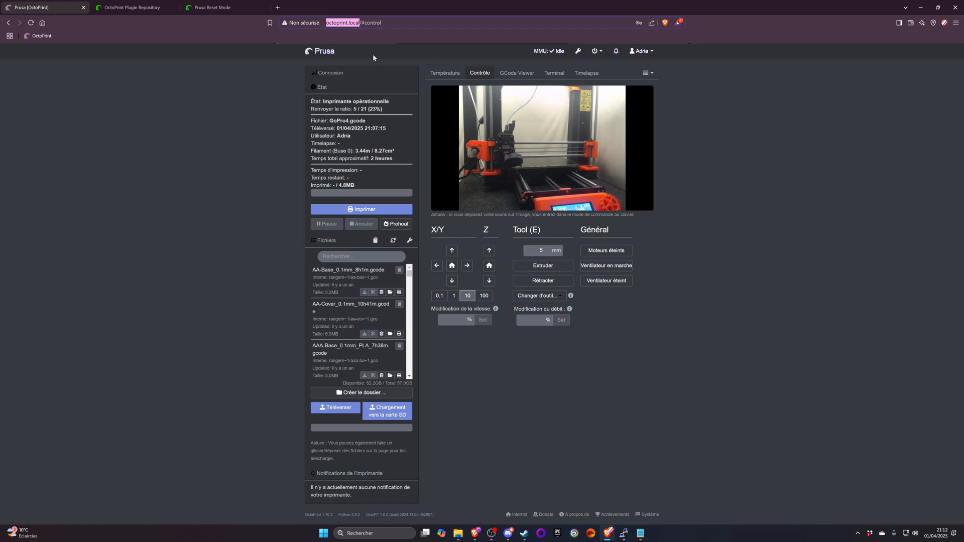
click(350, 22)
key(ctrl+a)
text(192)
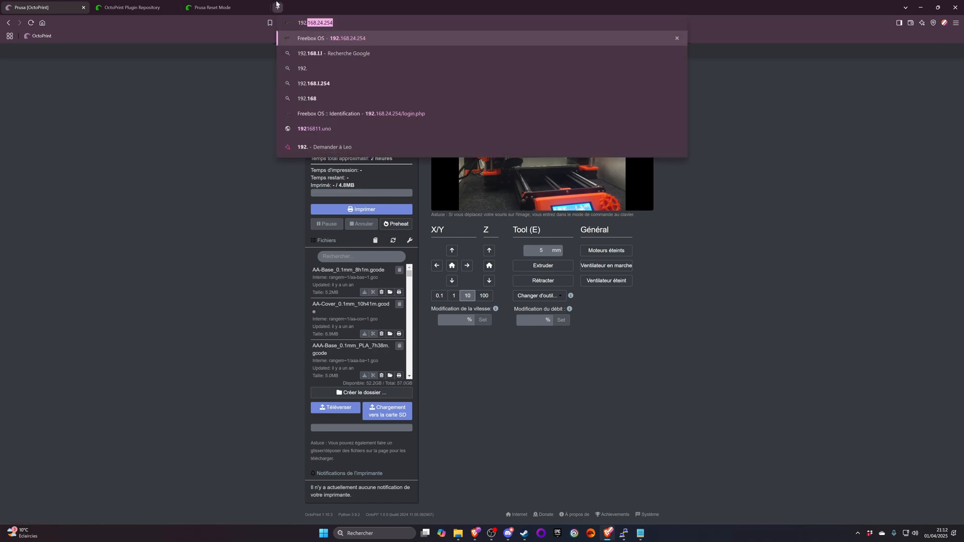
text(.)
key(BackSpace)
text(168.24.)
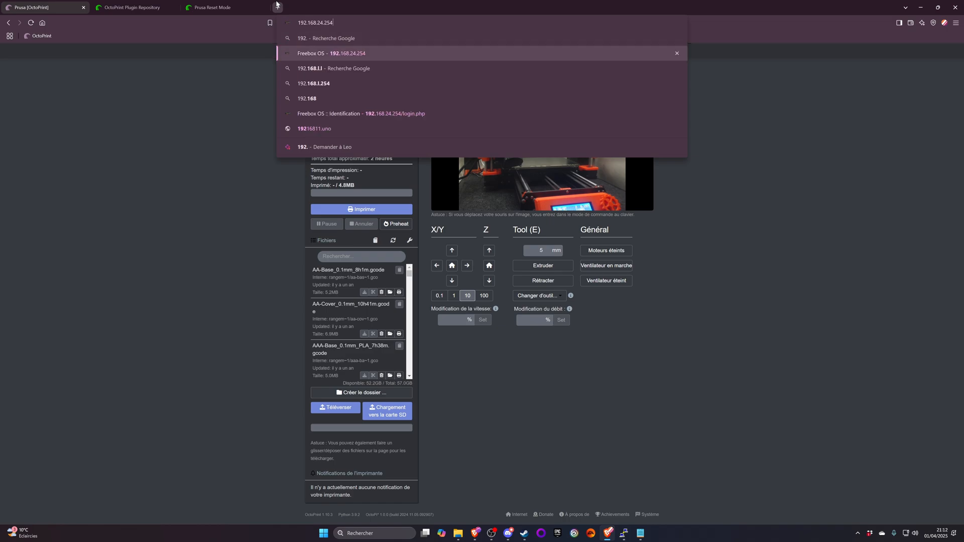
text(30)
key(Return)
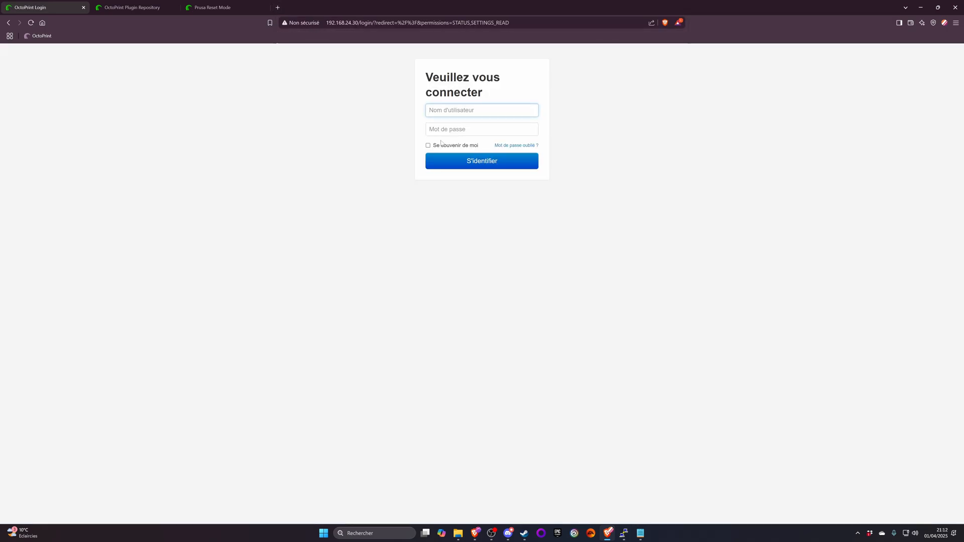
- Log in to OctoPrint with the username and the account password
text(adria)
key(Tab)
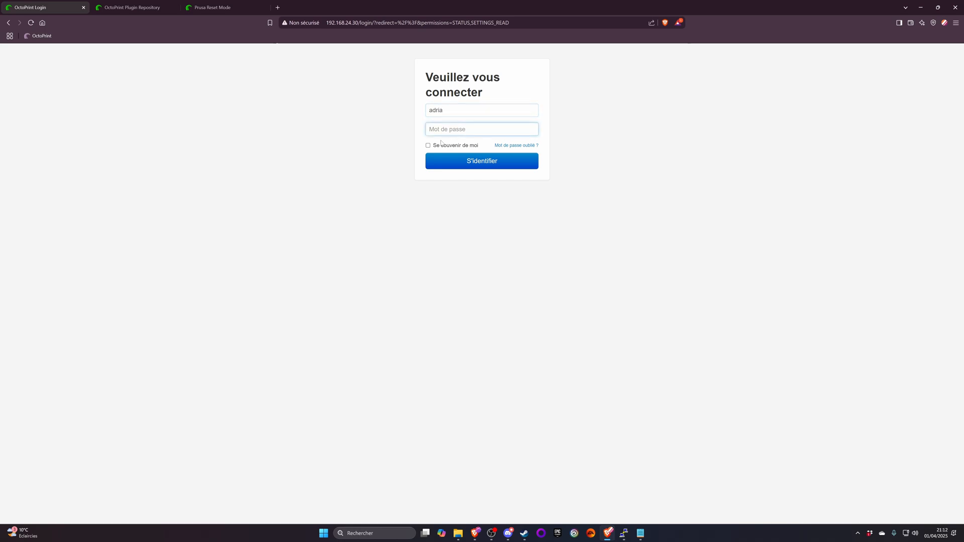
text(*******)
key(Return)
click(619, 147)
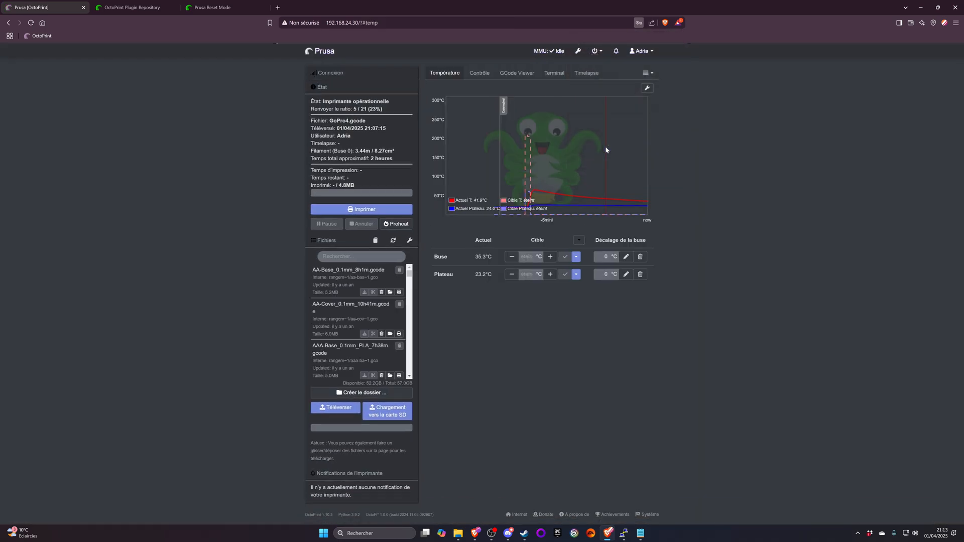
double_click(371, 22)
key(BackSpace)
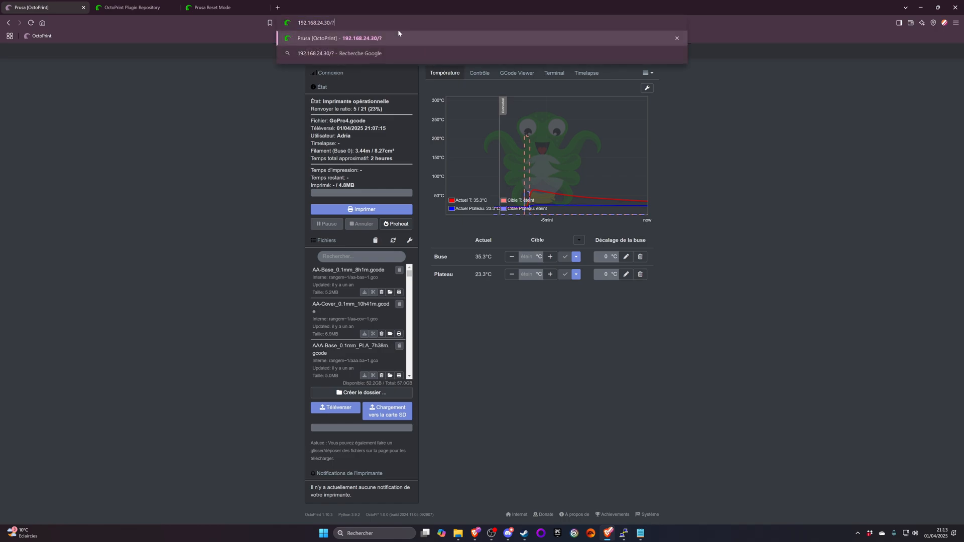
key(BackSpace)
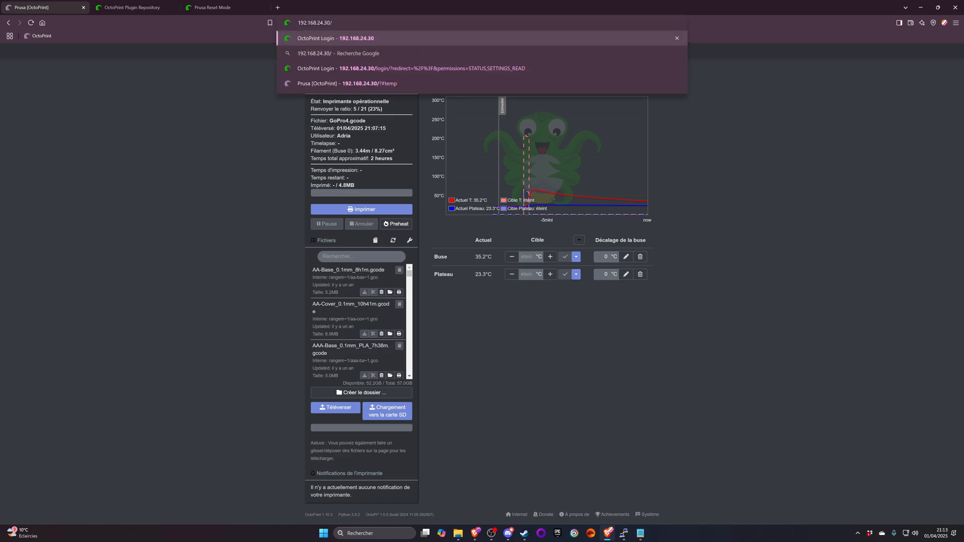
- Open the Freebox OS router page at 192.168.24.254 in a new browser tab
click(279, 8)
text(192.168.24.254)
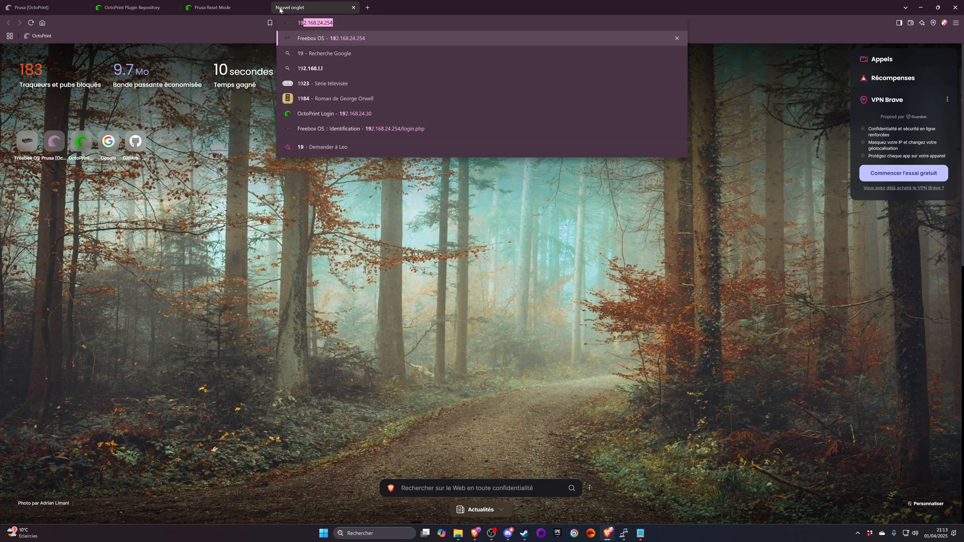
key(Return)
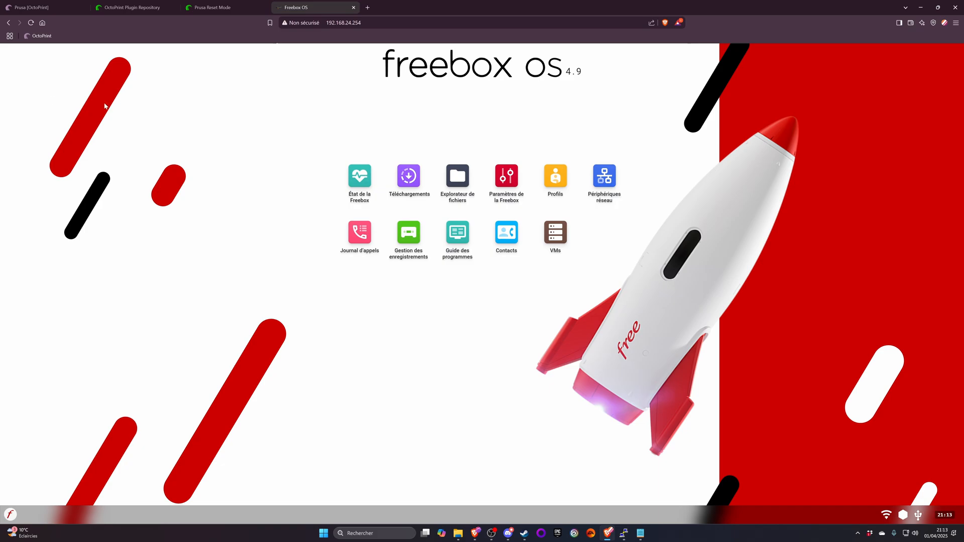
- Look through the Prusa Reset Mode plugin page, and return to the OctoPrint tab
click(190, 7)
click(173, 7)
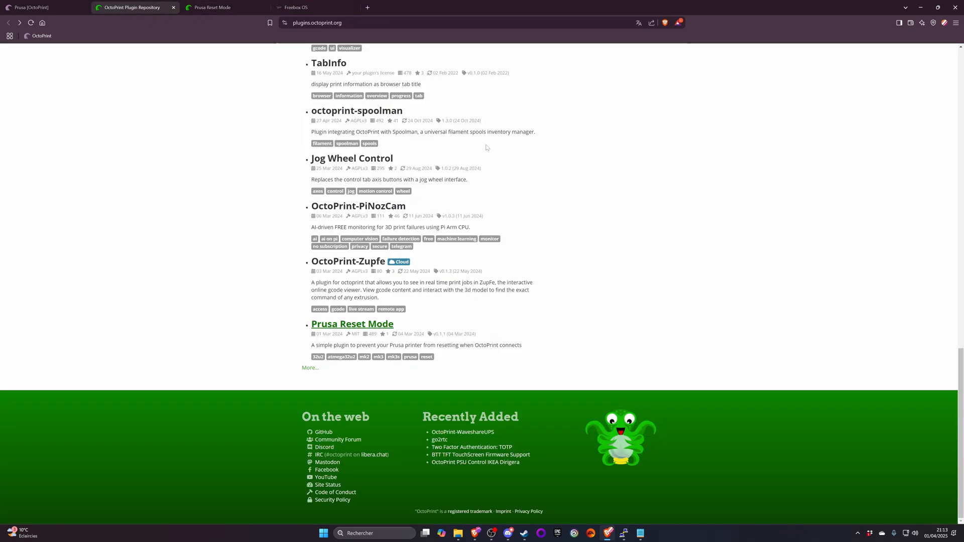
click(196, 4)
scroll(377, 237, down, 5)
scroll(377, 233, up, 4)
scroll(372, 224, down, 4)
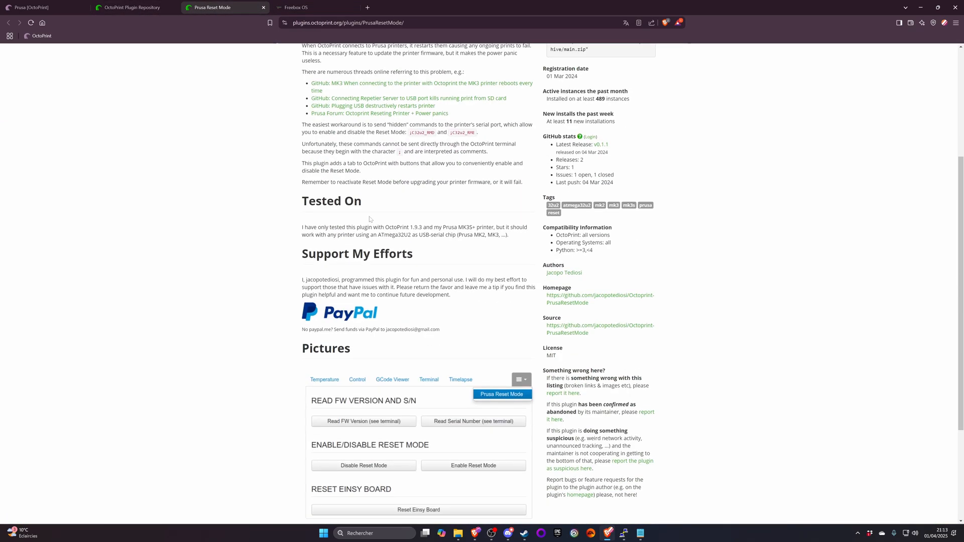
scroll(372, 221, up, 5)
click(58, 3)
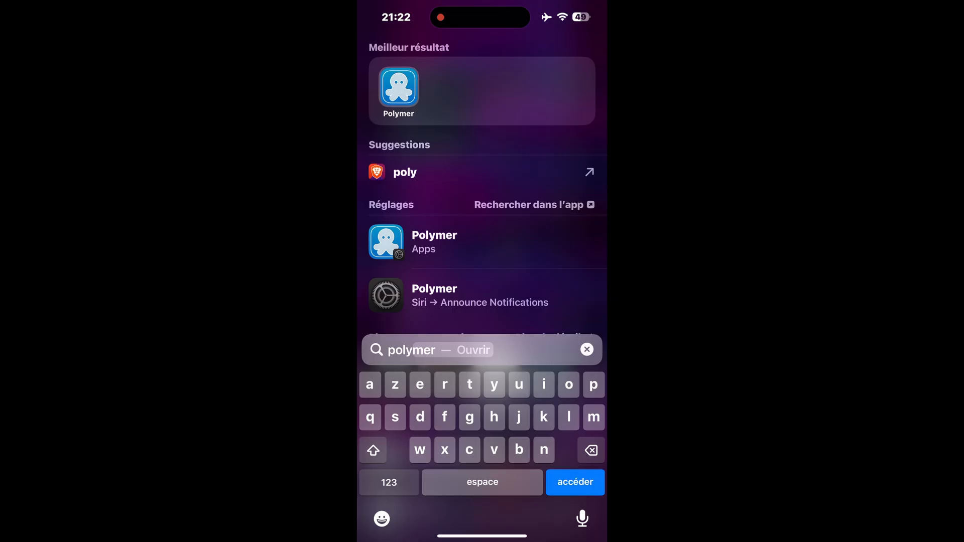
- Open the Polymer app on the phone and show the printer's webcam feed full screen
key(Return)
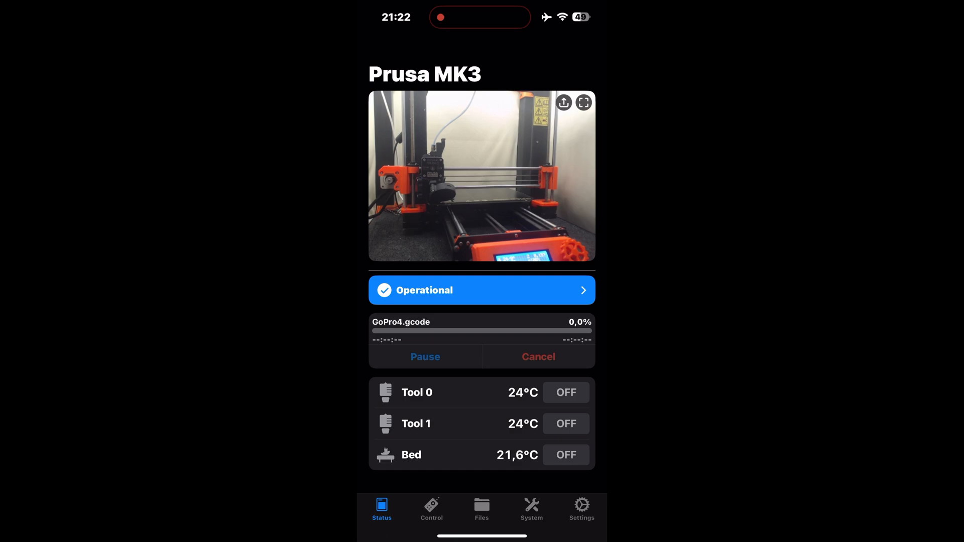
click(583, 103)
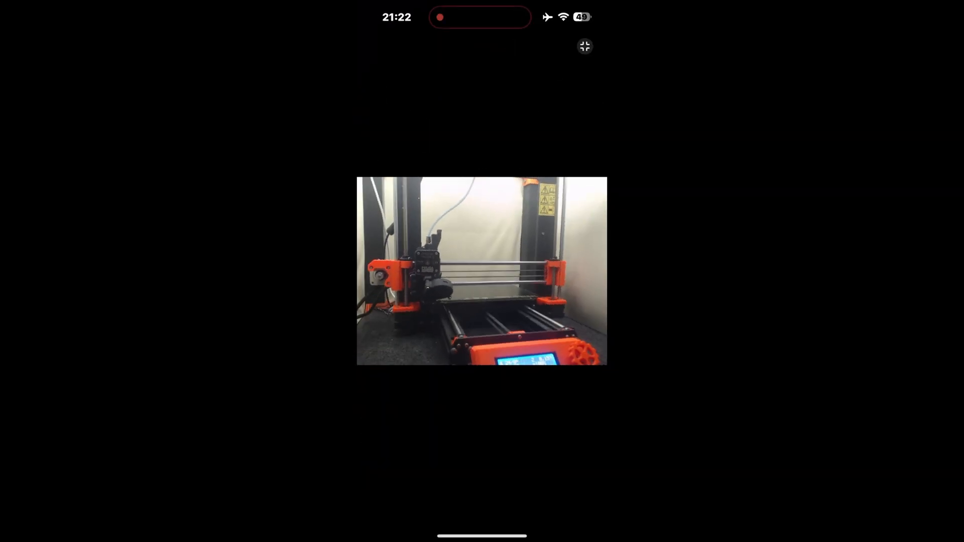
- Zoom the webcam feed in and back out, and leave the full-screen view
double_click(482, 271)
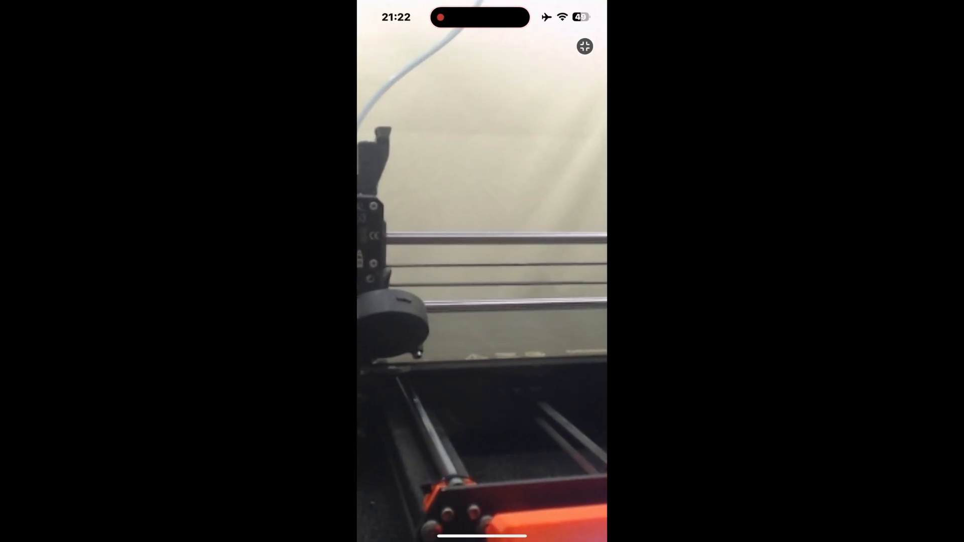
double_click(482, 271)
click(585, 46)
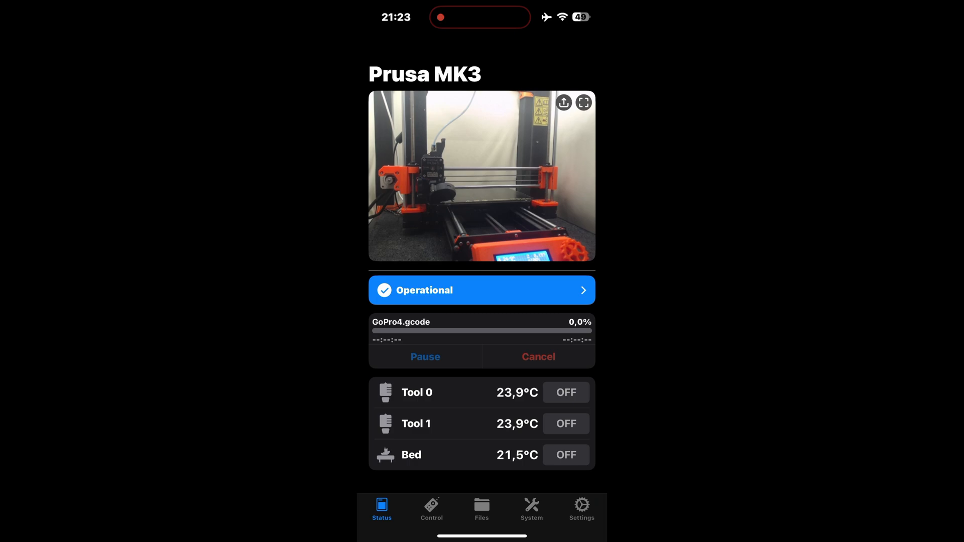
- Home the printer's X and Y axes, raise Z by 10 mm, and home the Z axis
click(431, 508)
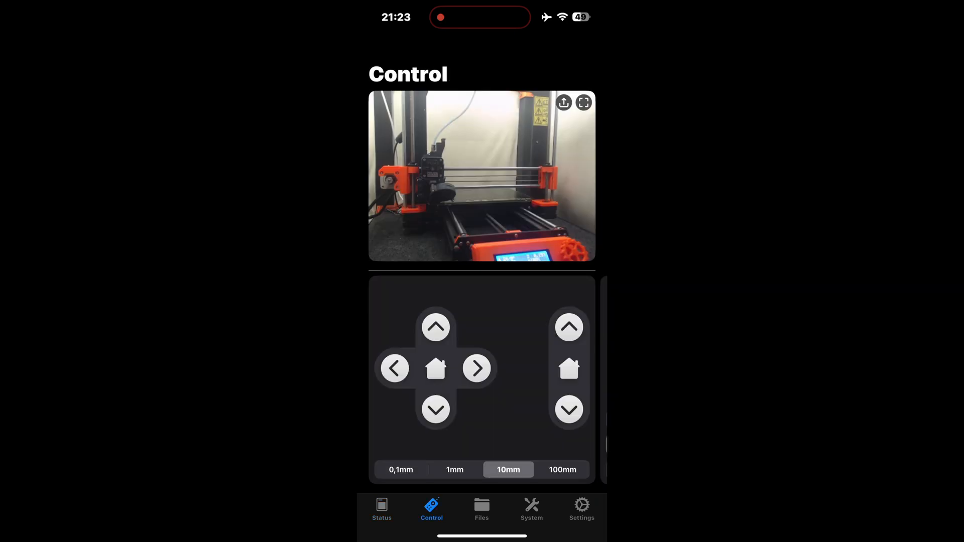
click(435, 369)
click(522, 311)
click(569, 328)
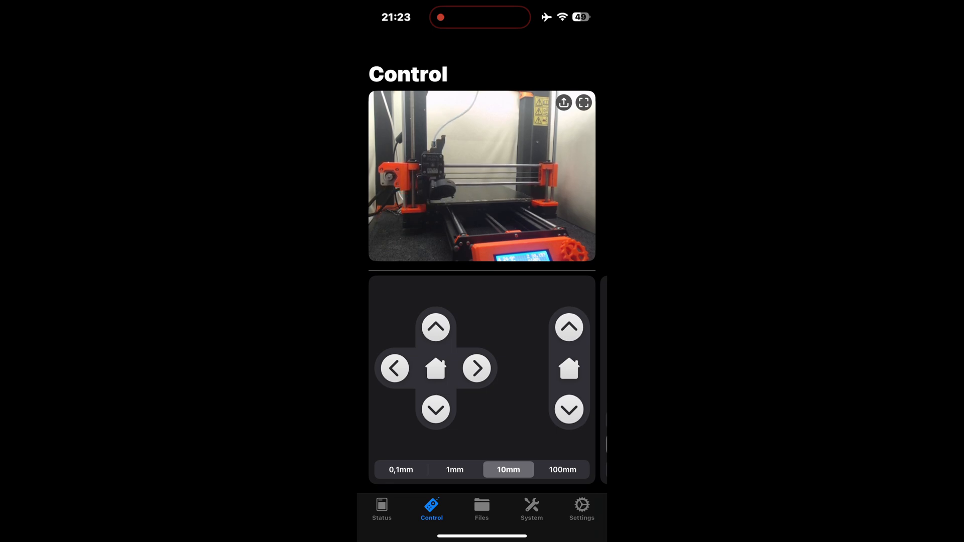
click(569, 369)
click(522, 310)
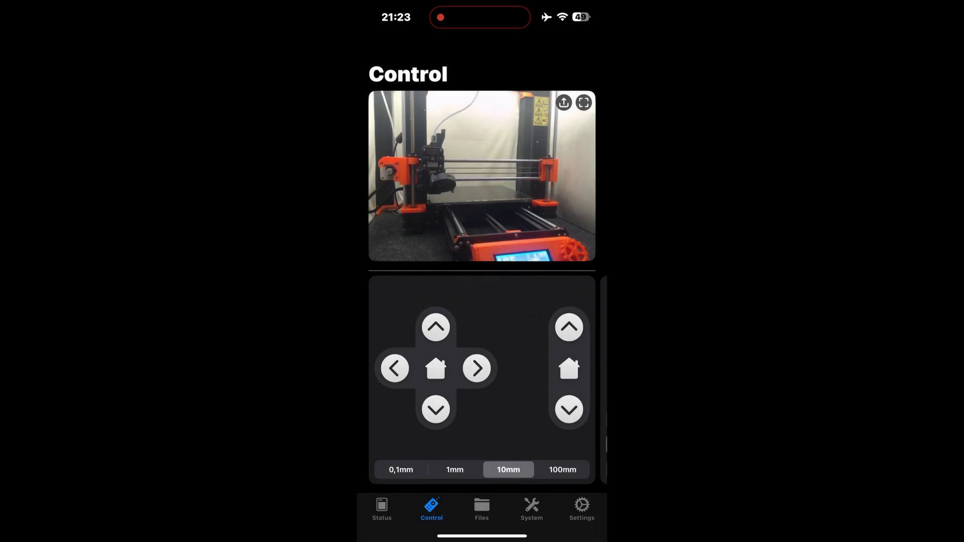
- Look through the extruder, custom command, fan, feed rate, flow rate and motor controls
drag(553, 377, 402, 377)
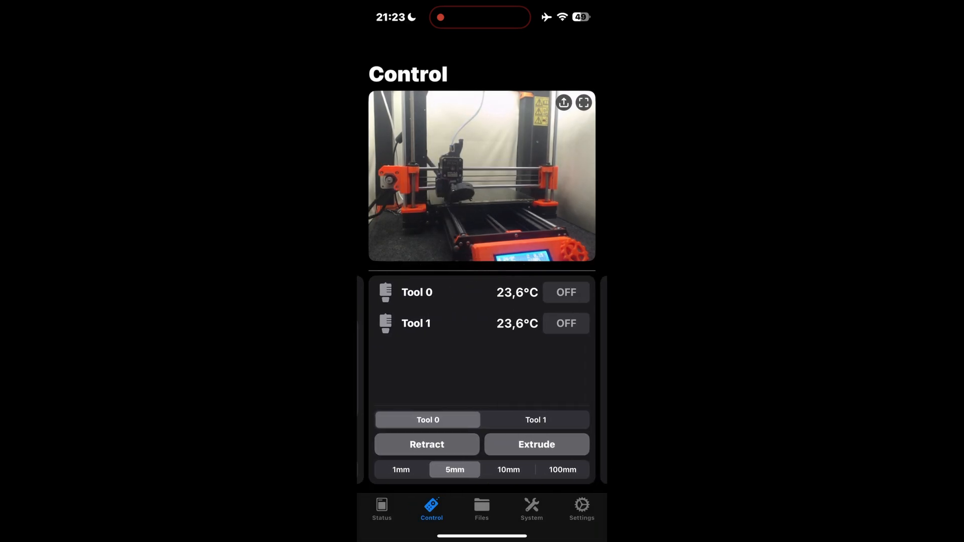
drag(552, 376, 402, 377)
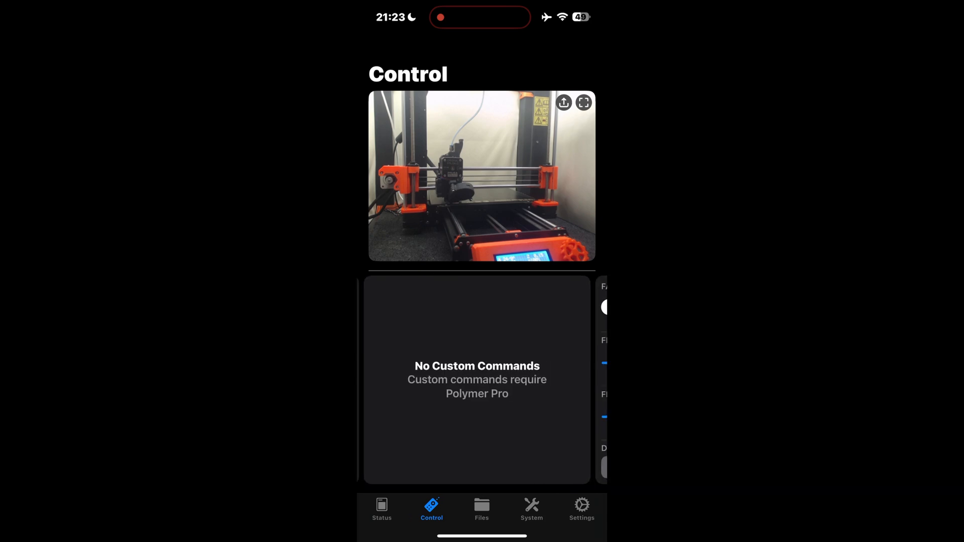
drag(552, 377, 401, 376)
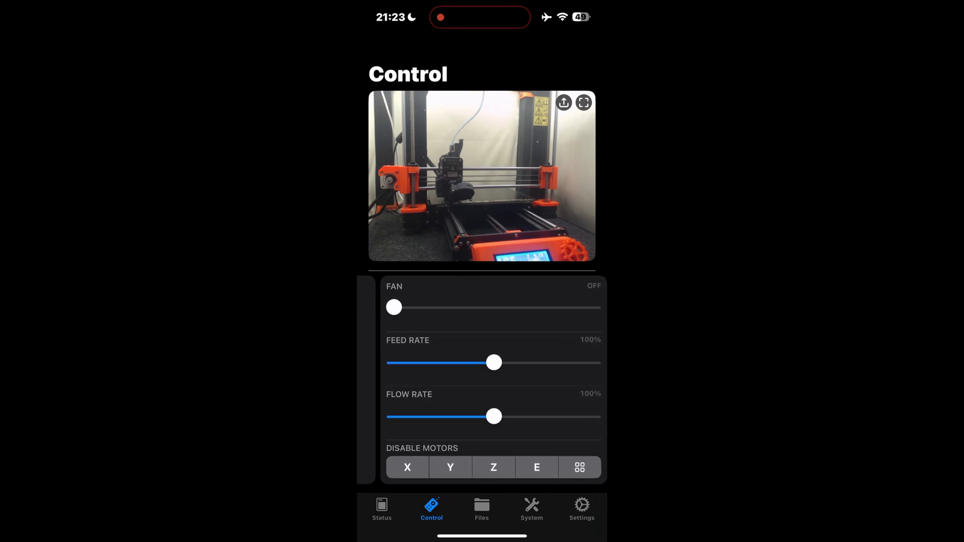
mouse_move(383, 308)
mouse_down()
mouse_move(582, 307)
mouse_move(382, 308)
mouse_up()
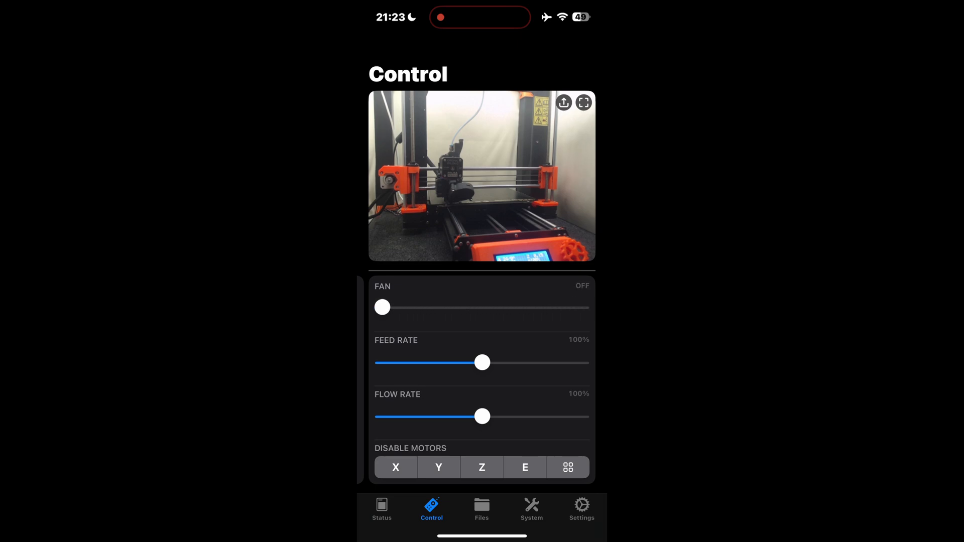
drag(477, 387, 486, 387)
click(568, 468)
- Compare the print files stored in OctoPrint with those on the printer's SD card
click(481, 508)
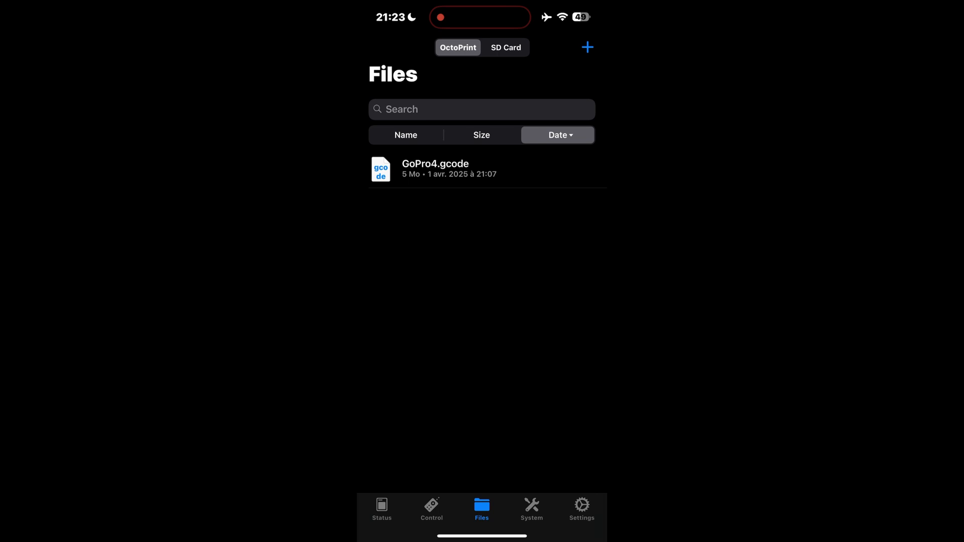
click(506, 47)
click(458, 47)
click(506, 48)
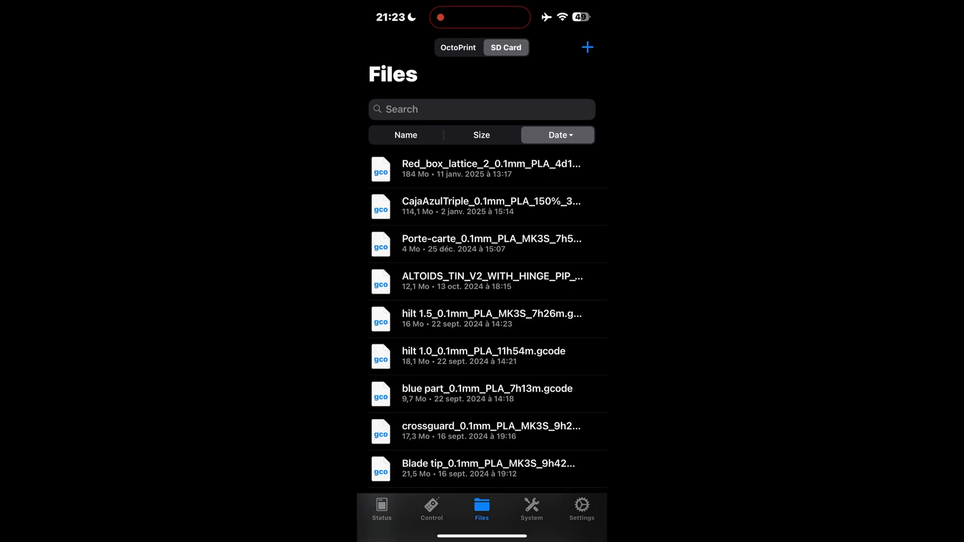
click(458, 47)
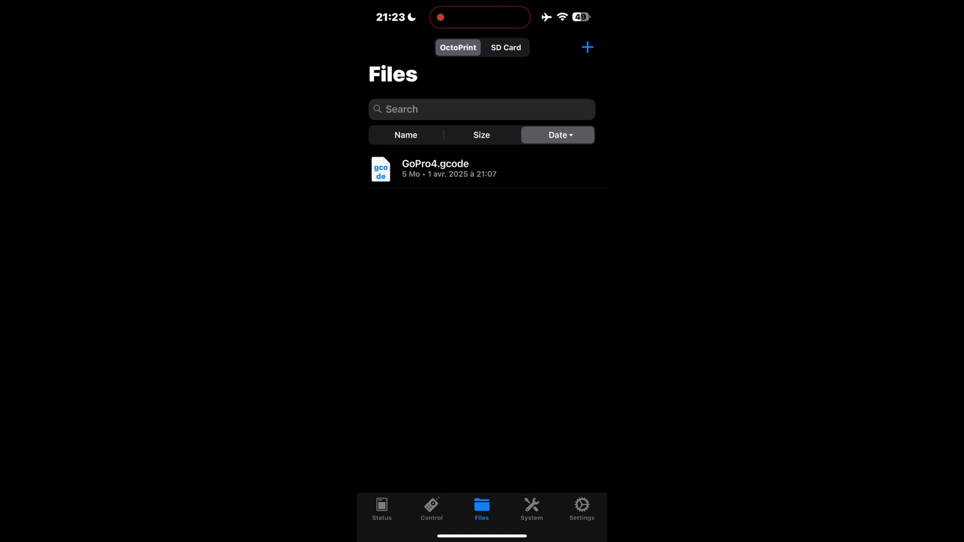
- Try the size and name sort orders, and sort the OctoPrint files by date in ascending order
click(481, 135)
click(406, 135)
click(558, 135)
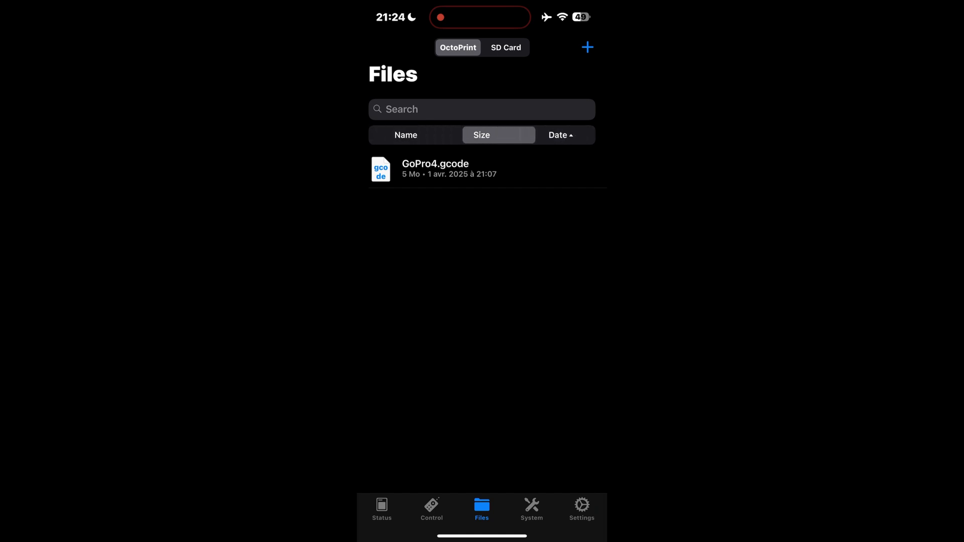
- Create a new folder named test in the OctoPrint files
click(587, 47)
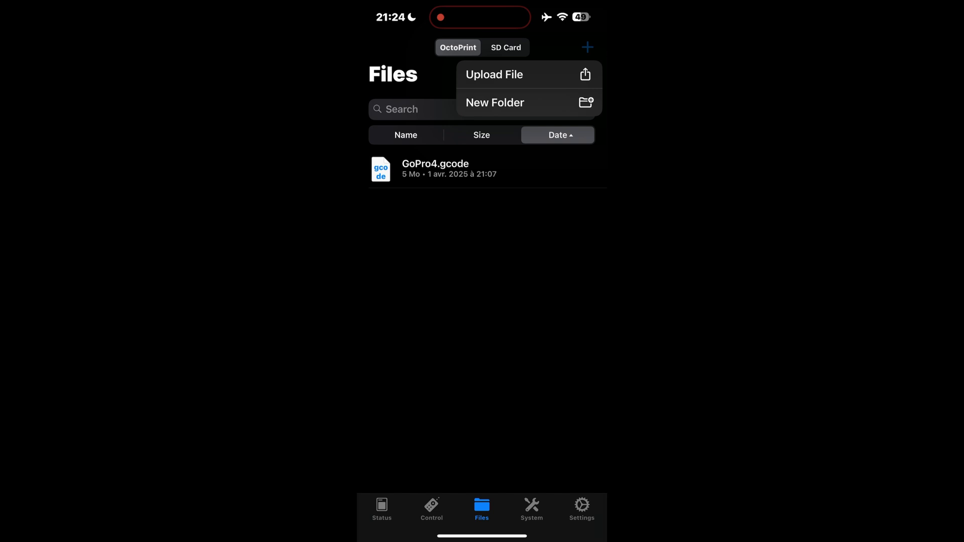
click(494, 102)
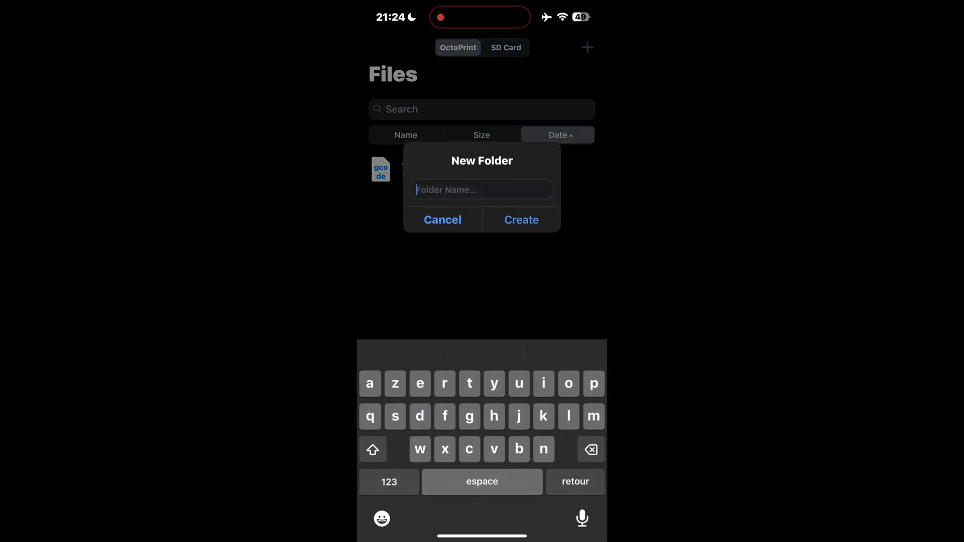
text(test)
key(Return)
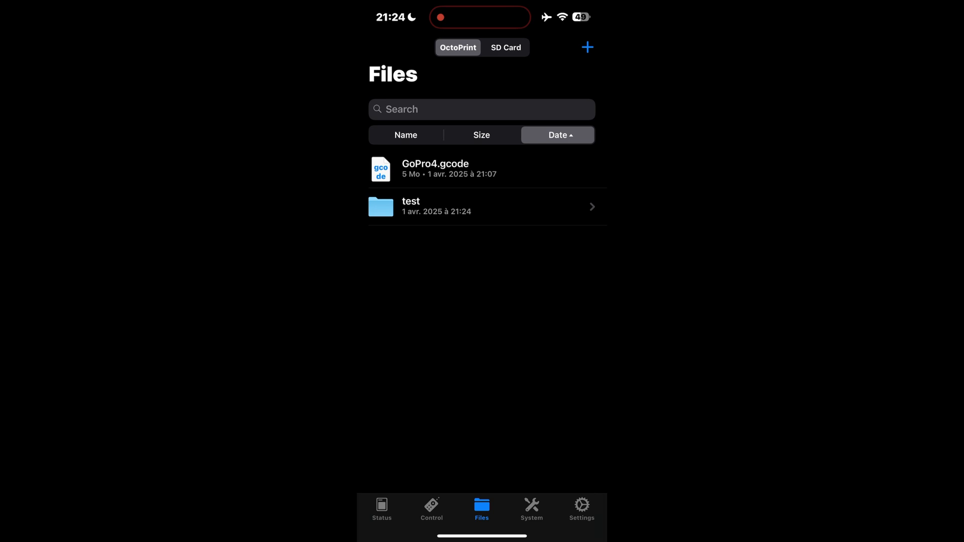
- Look inside the test folder, and delete it from the OctoPrint files
click(482, 206)
click(388, 47)
click(482, 206)
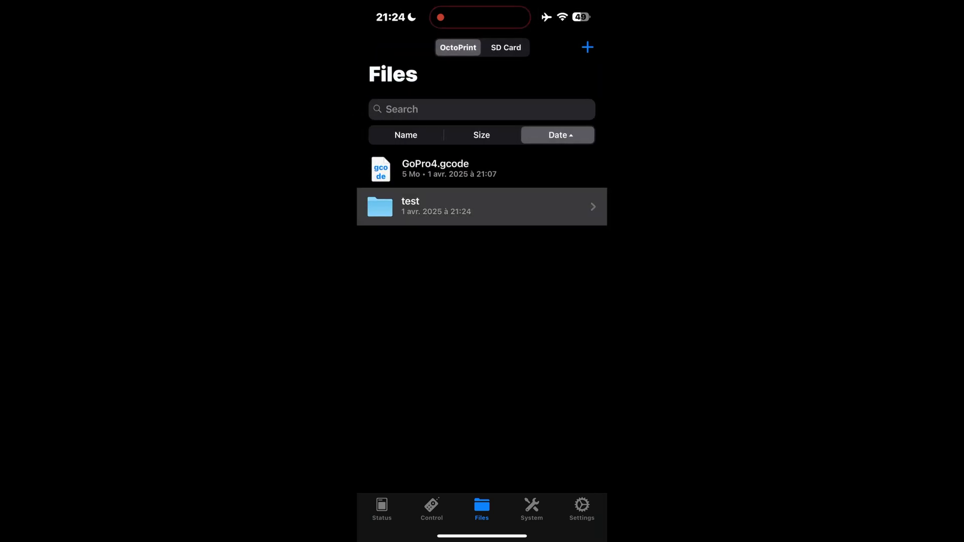
click(482, 206)
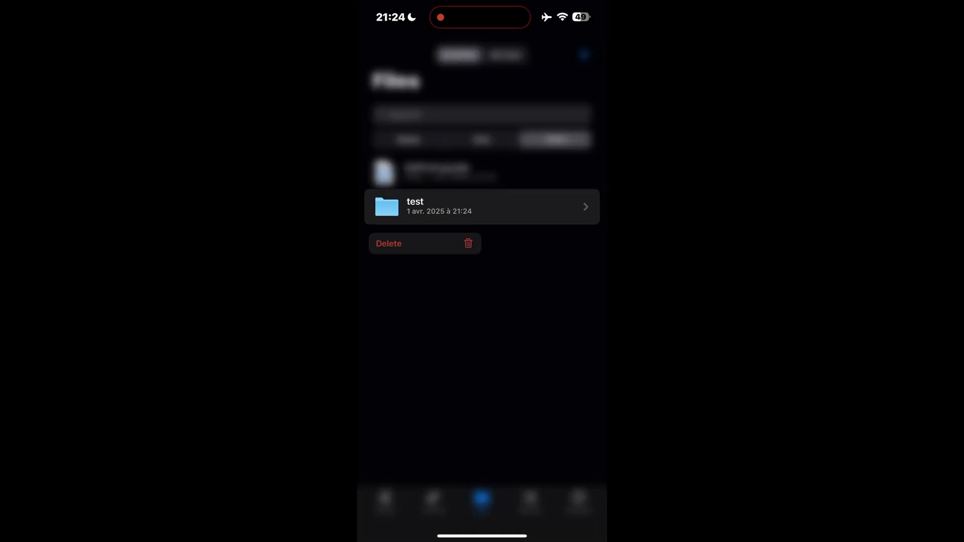
click(389, 244)
click(521, 308)
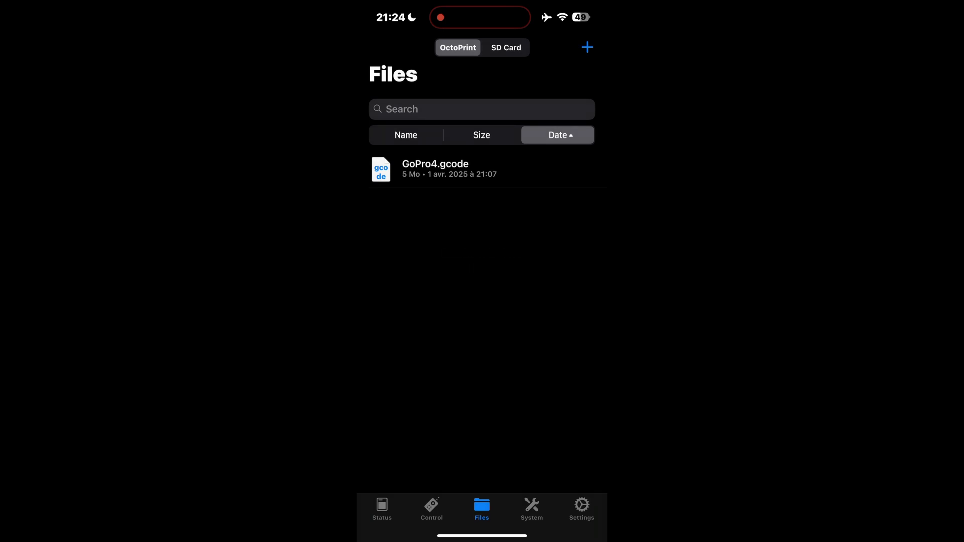
- Review the system commands and the Prusa MK3 server's connection settings, and return to the printer's status page
click(531, 509)
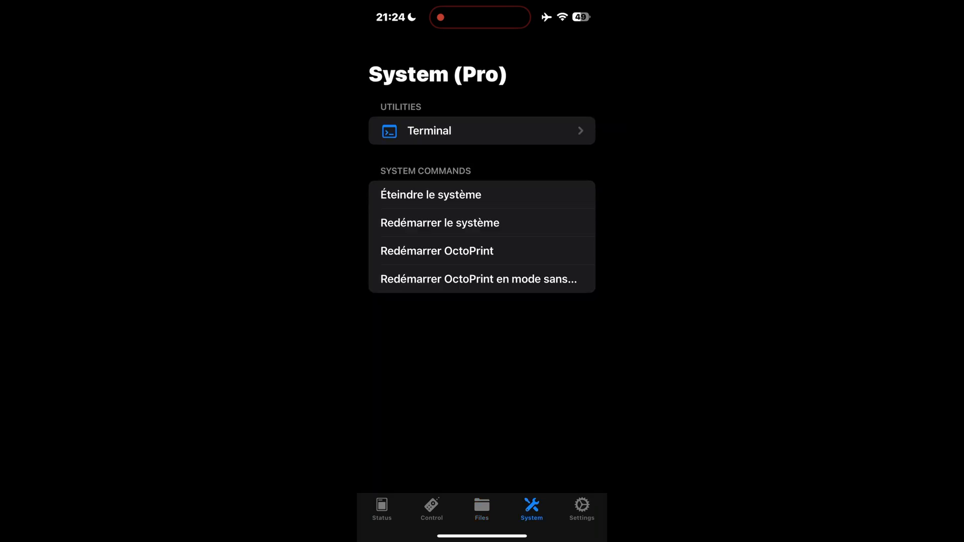
click(582, 509)
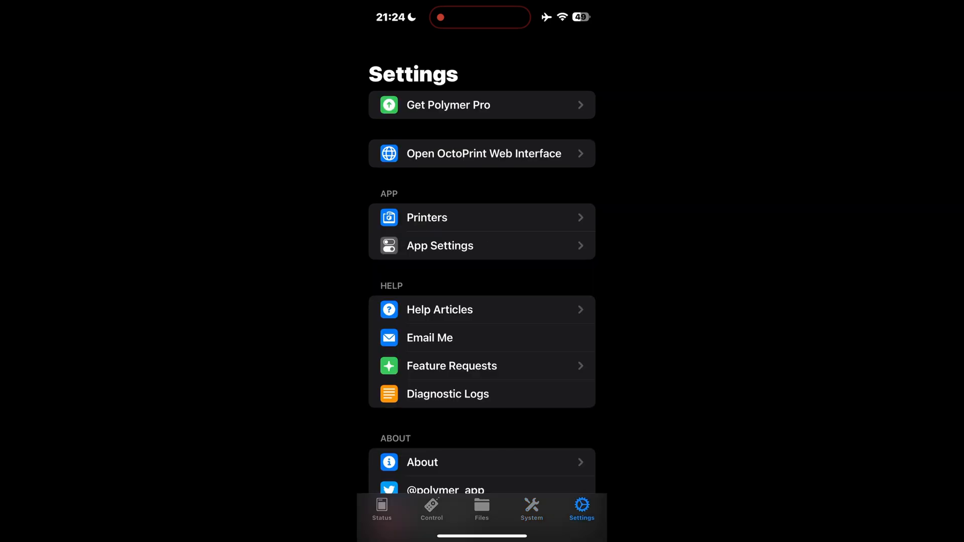
click(427, 218)
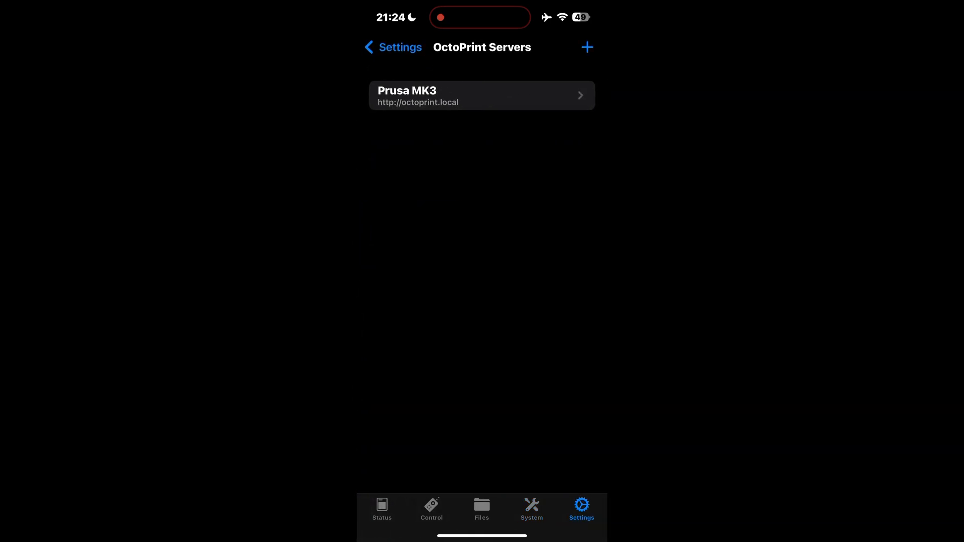
click(481, 95)
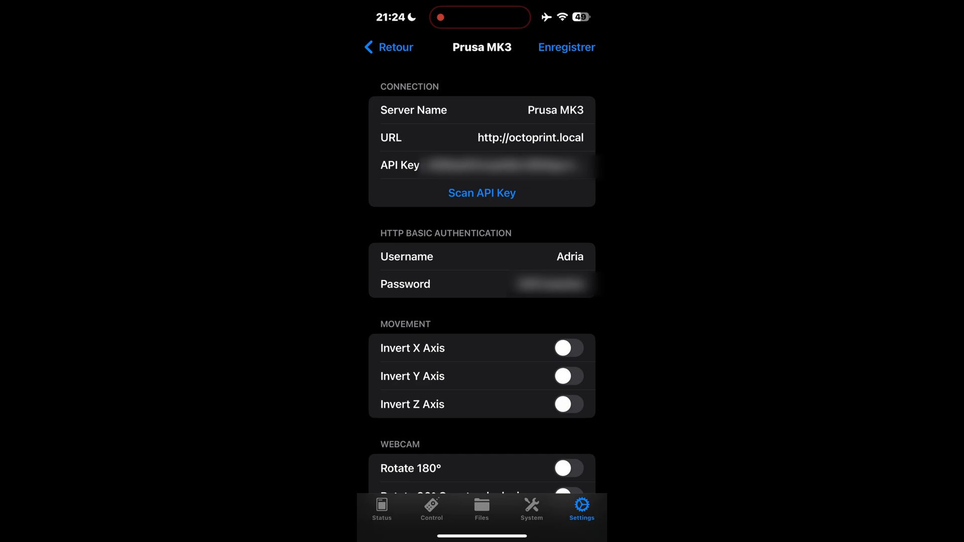
click(531, 508)
click(431, 508)
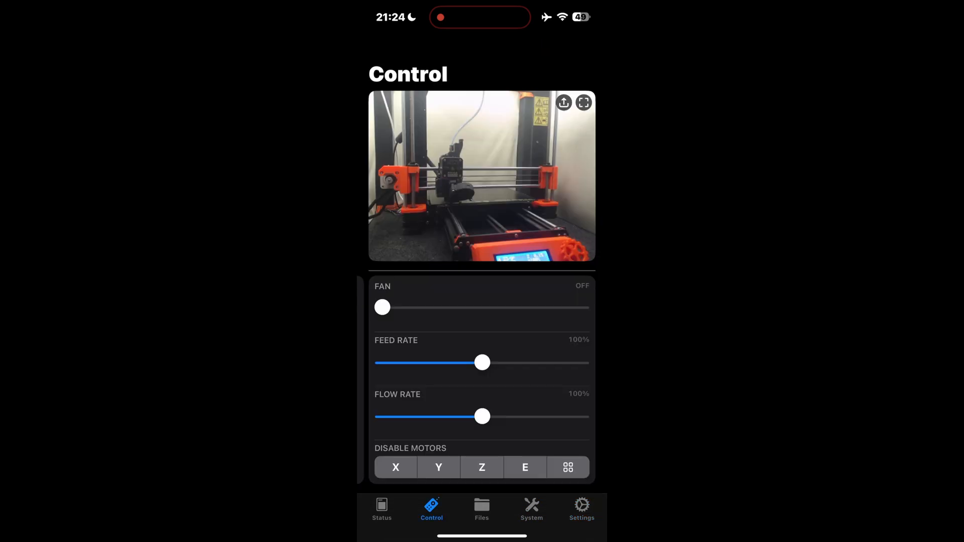
click(481, 508)
click(381, 509)
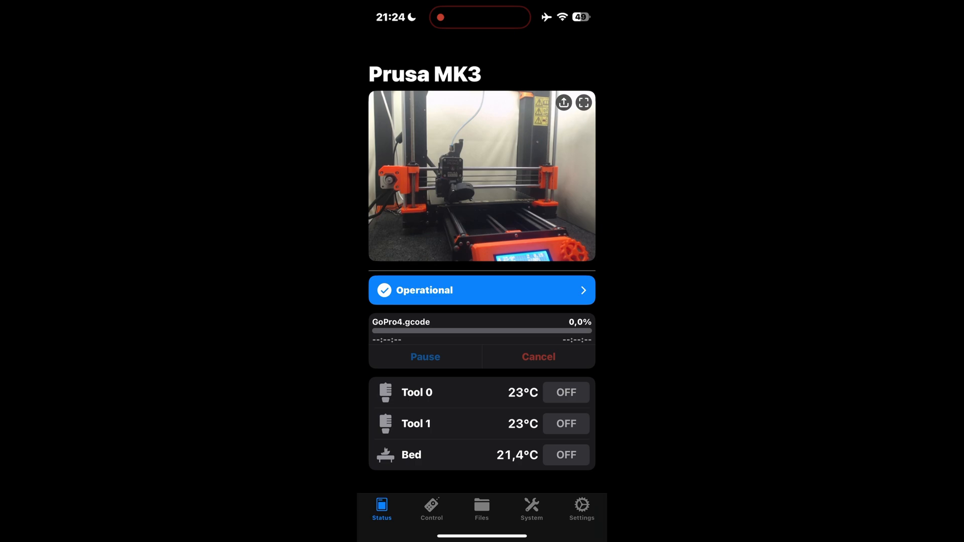
- Close the Polymer app, and switch the phone to cellular data by turning off airplane mode and disconnecting Wi-Fi
drag(482, 536, 522, 402)
drag(557, 352, 557, 191)
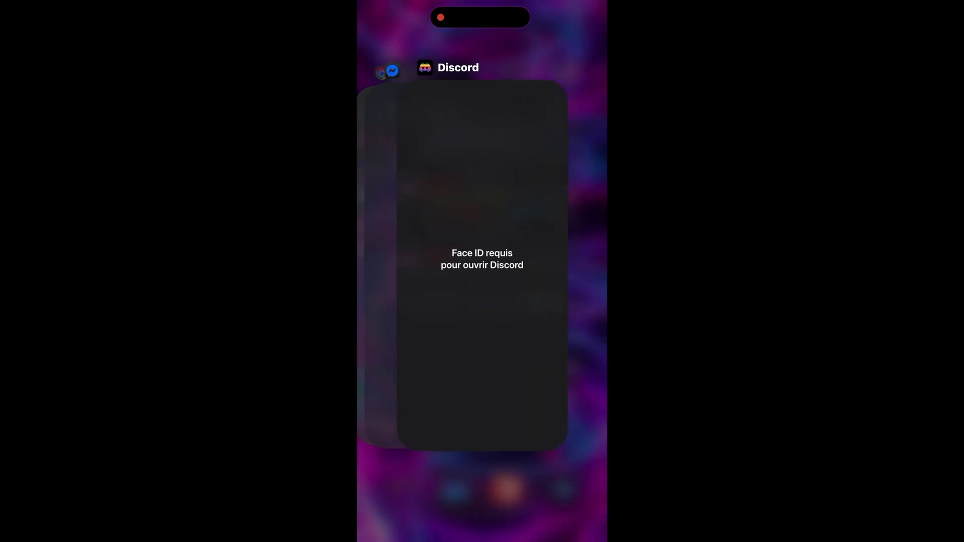
drag(577, 7, 577, 251)
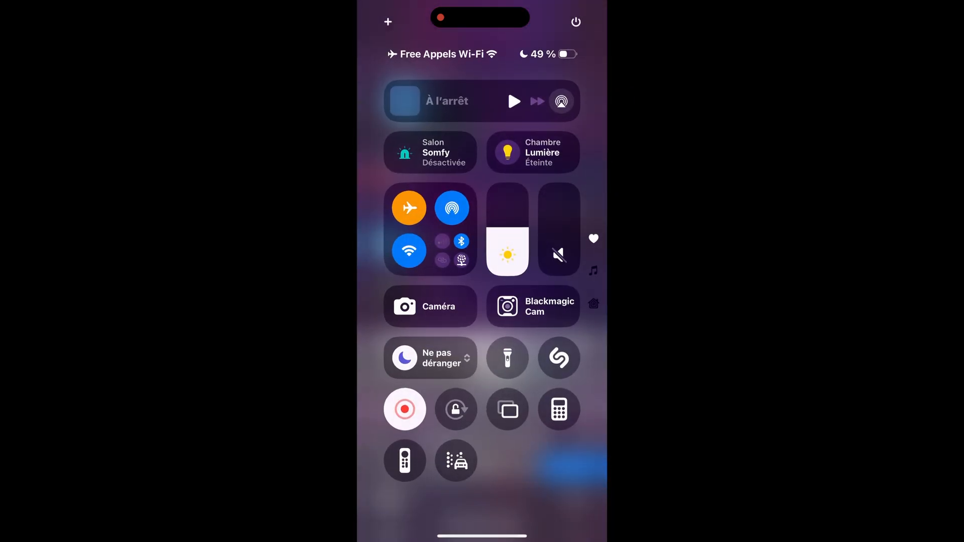
click(409, 207)
click(409, 250)
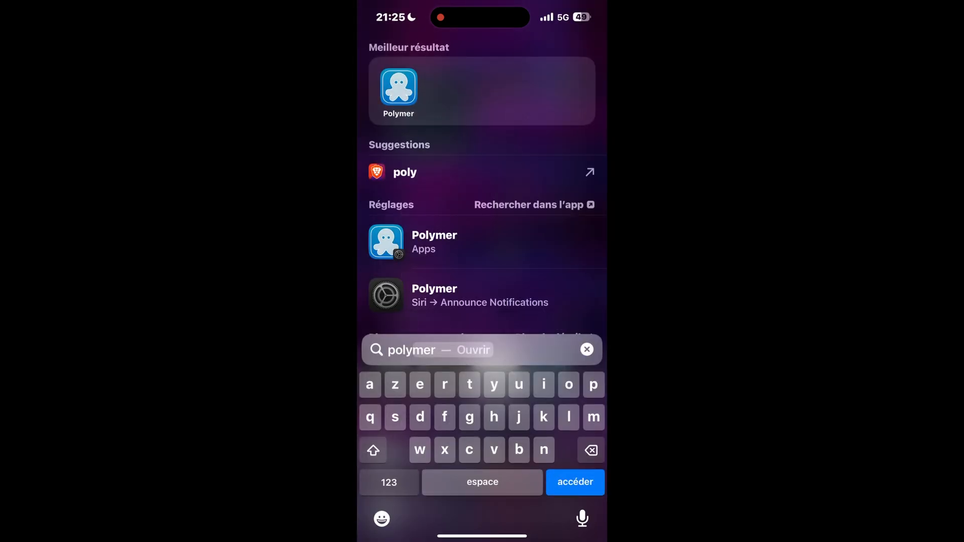
- Check the phone's VPN status in the connectivity controls
drag(578, 8, 577, 251)
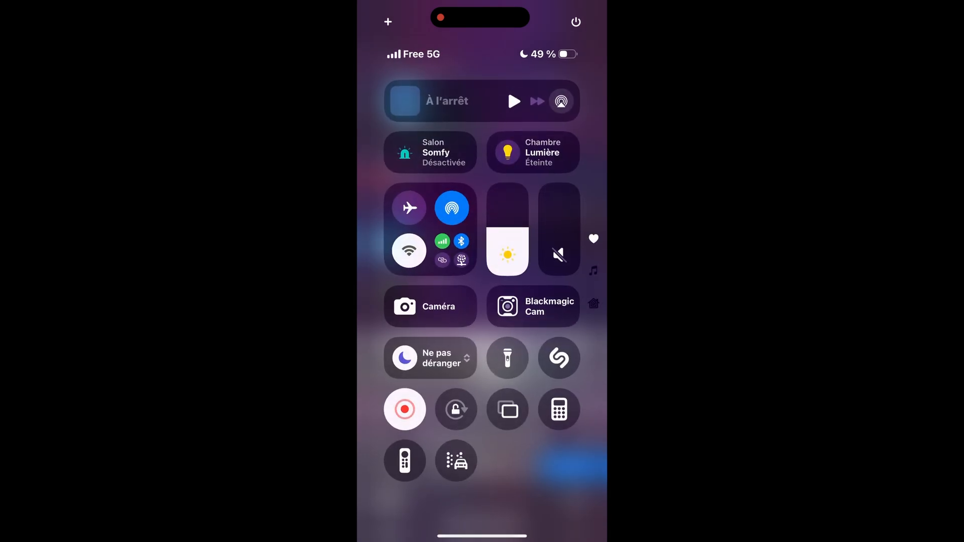
click(452, 250)
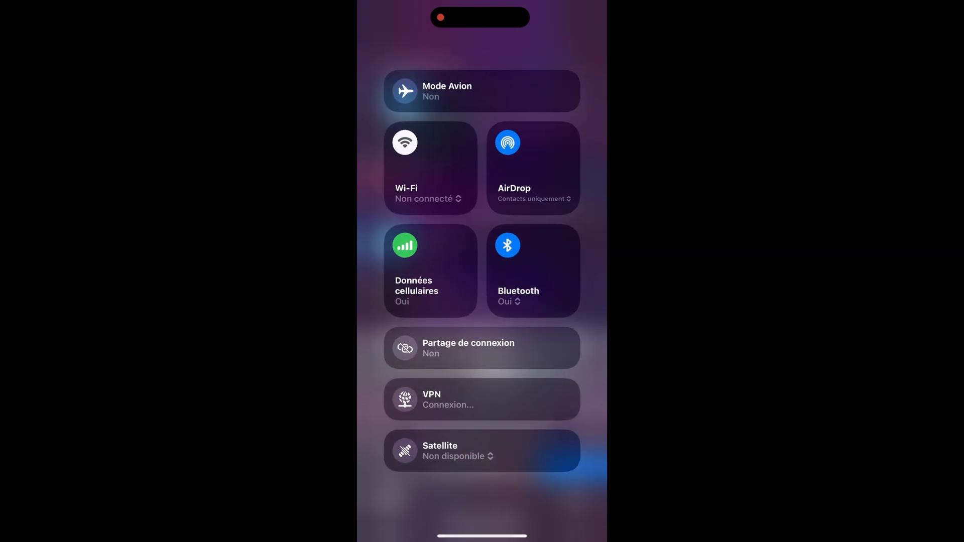
click(482, 508)
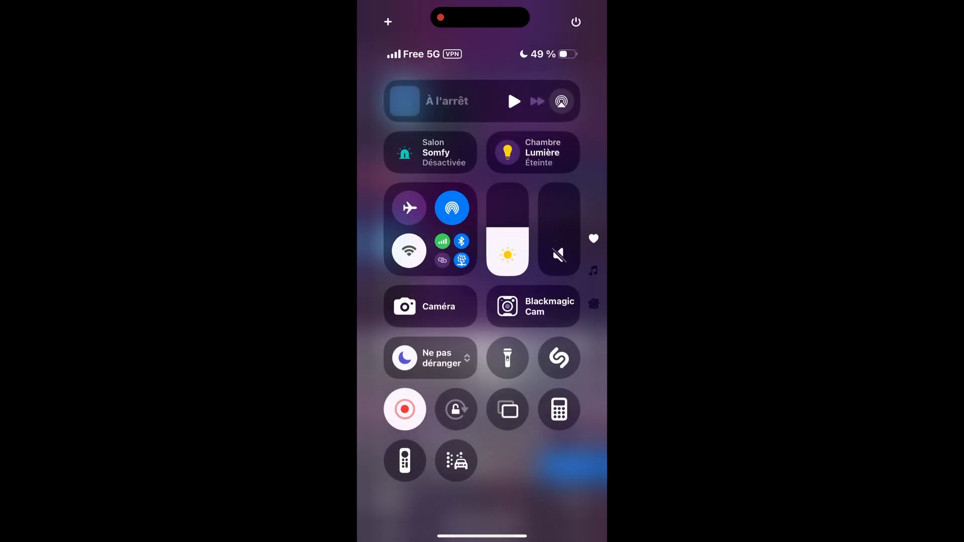
click(482, 507)
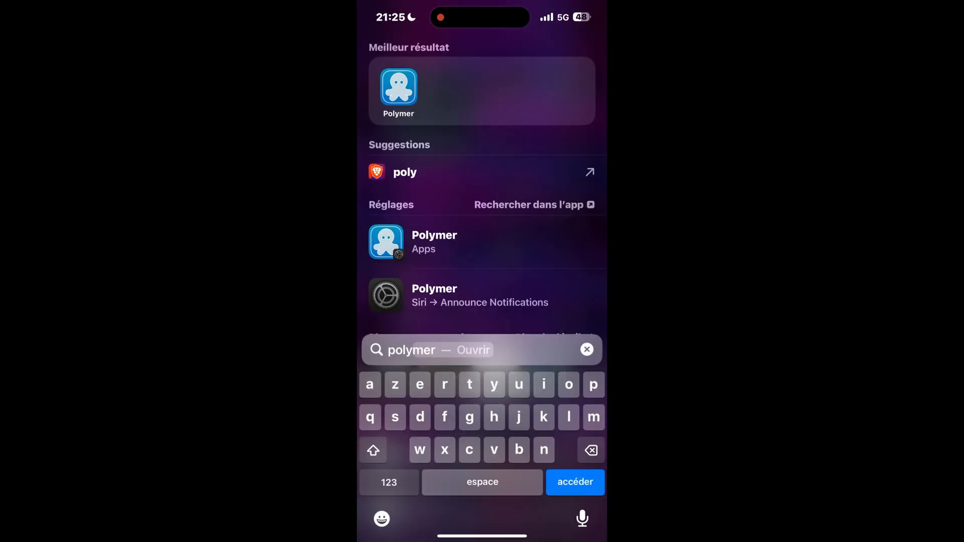
- Reopen Polymer and check its Status, Control and Files pages over the cellular connection
click(398, 90)
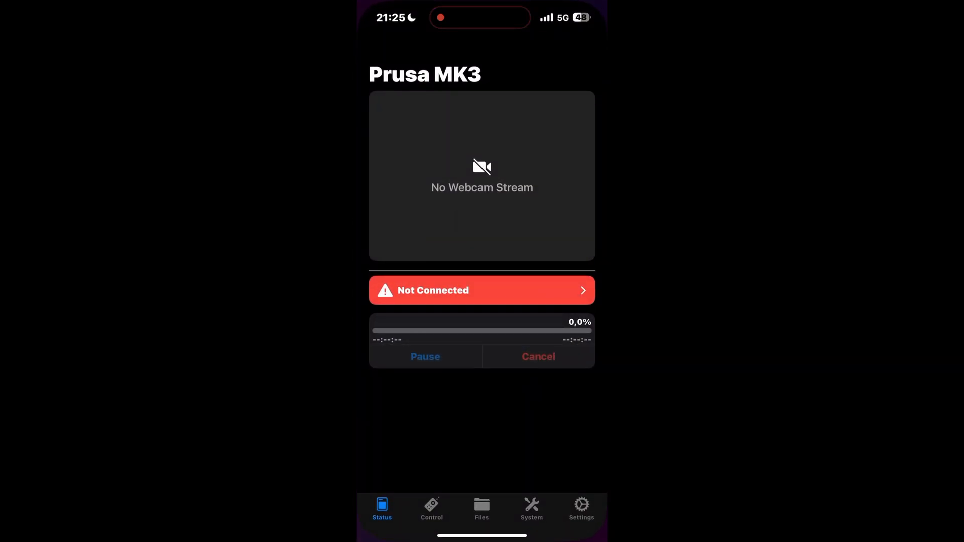
click(432, 509)
click(481, 509)
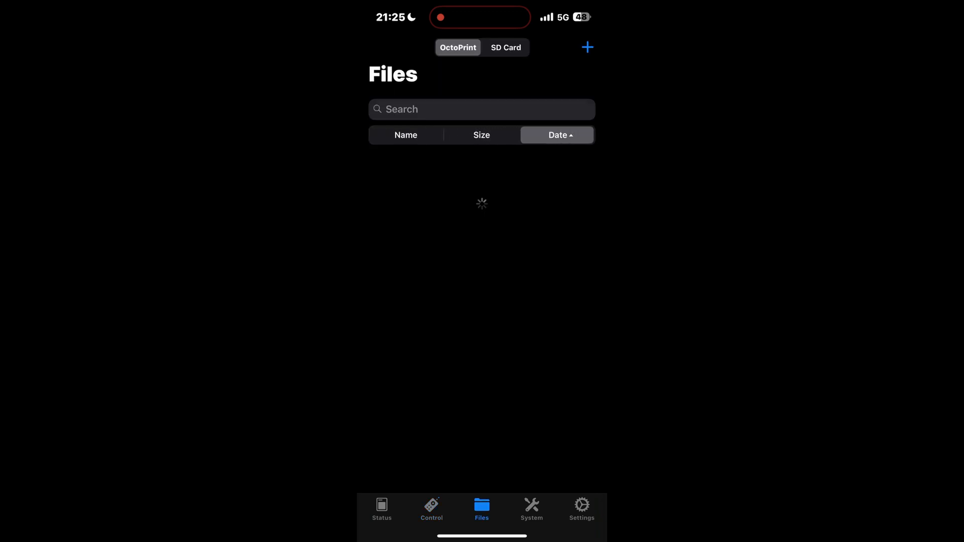
click(432, 510)
click(382, 509)
click(432, 509)
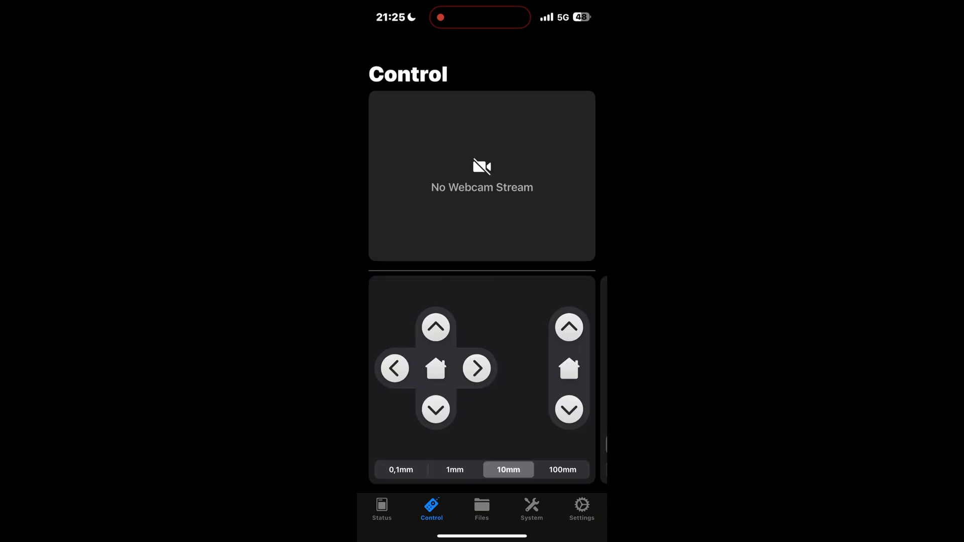
- Check the app's Files and System pages and the printer's connection status over the cellular connection
click(481, 509)
click(531, 510)
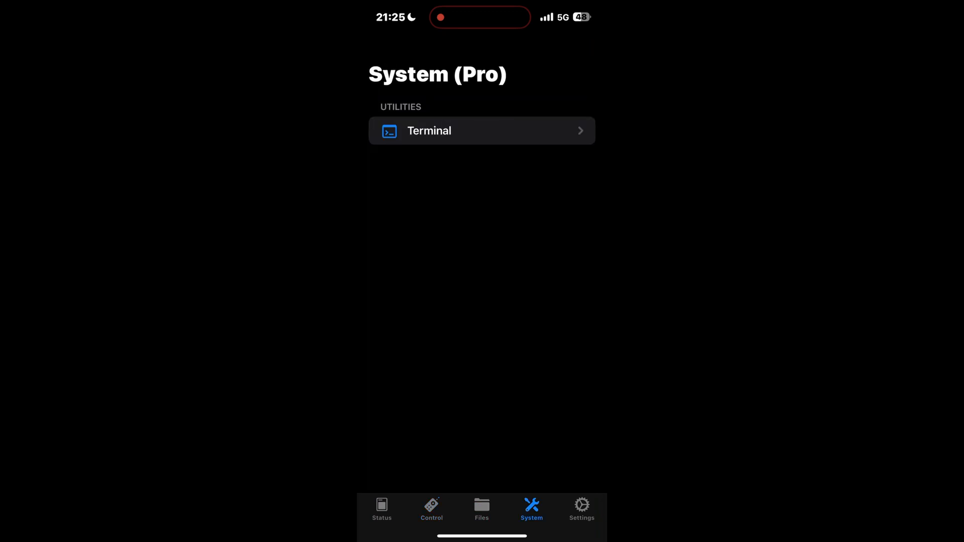
click(381, 509)
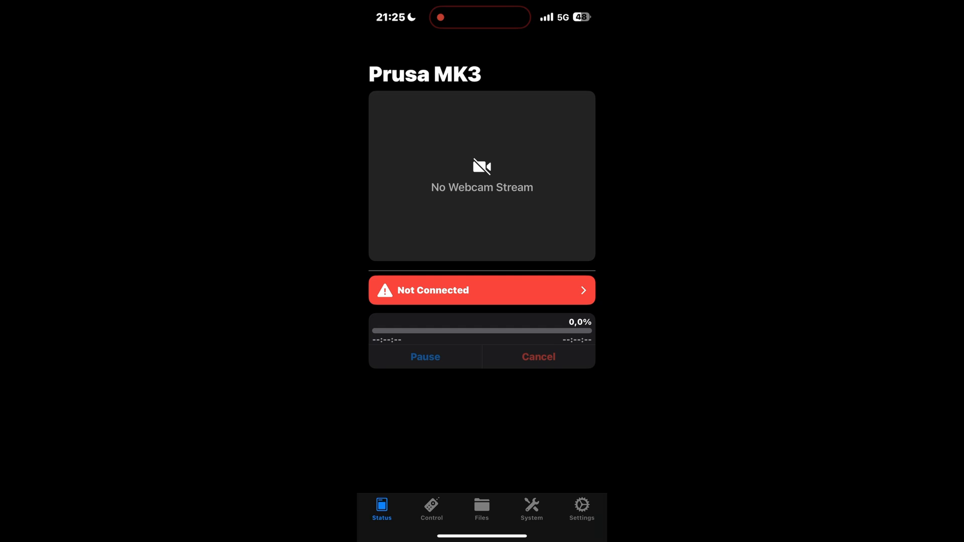
click(581, 509)
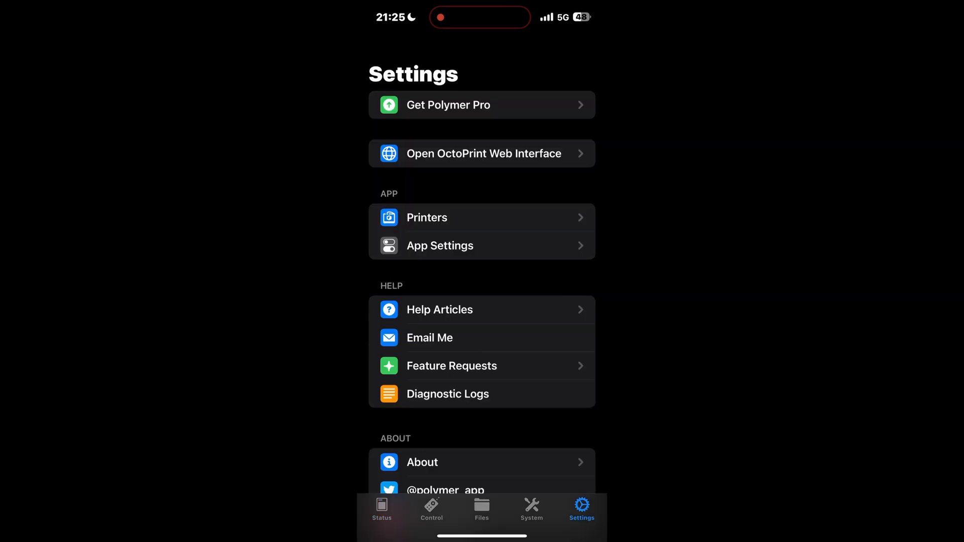
click(426, 217)
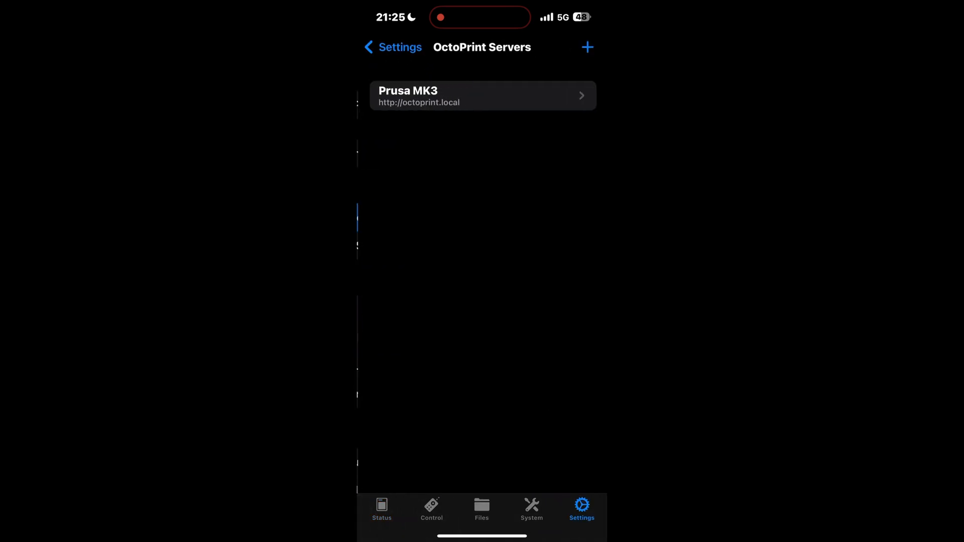
click(408, 91)
click(577, 138)
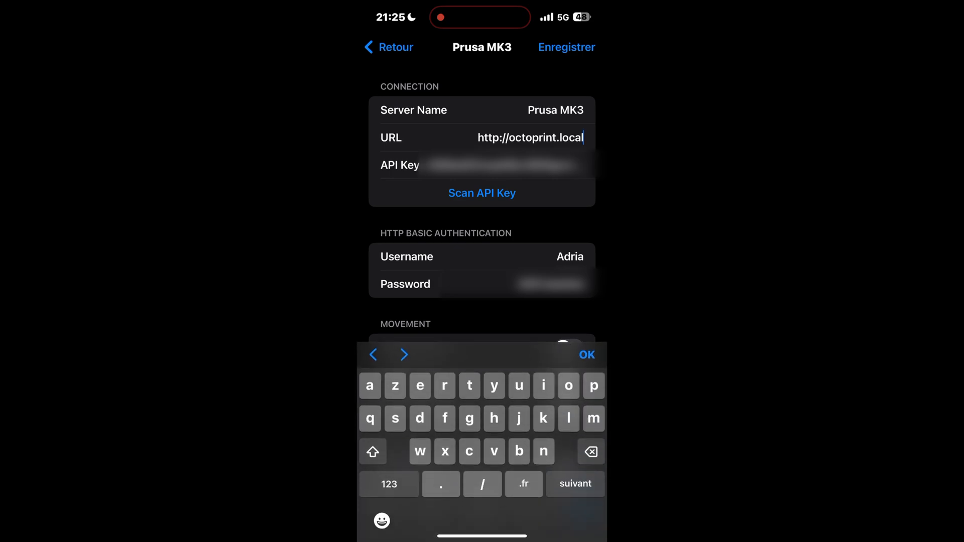
key(BackSpace)
key(BackSpace)
key(BackSpace)
key(BackSpace)
key(BackSpace)
key(BackSpace)
key(BackSpace)
key(BackSpace)
key(BackSpace)
key(BackSpace)
key(BackSpace)
key(BackSpace)
key(BackSpace)
key(BackSpace)
key(BackSpace)
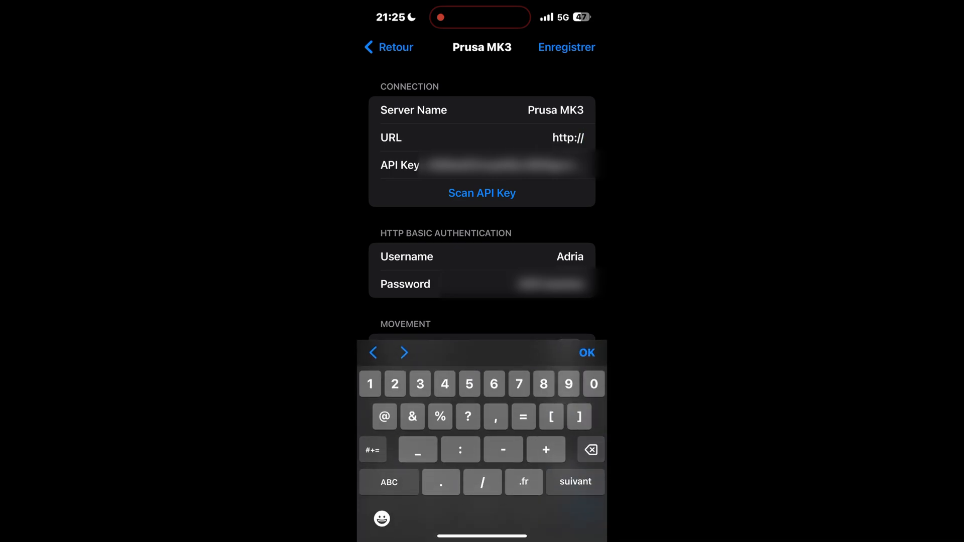
text(192.168.)
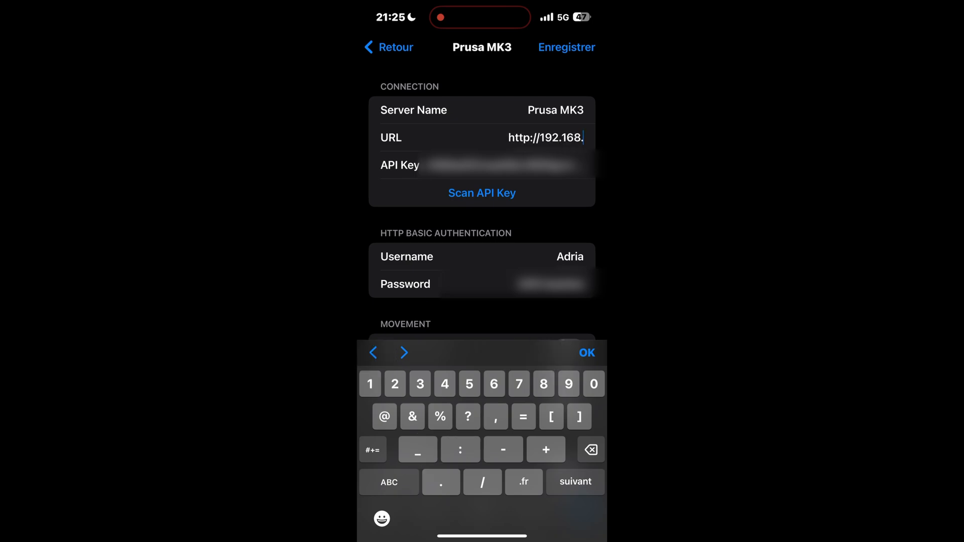
text(24.)
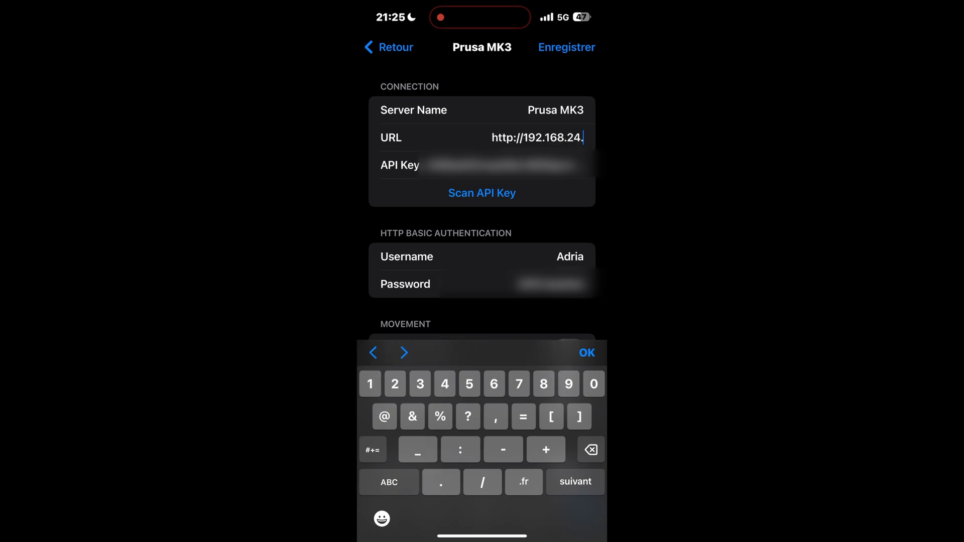
text(30)
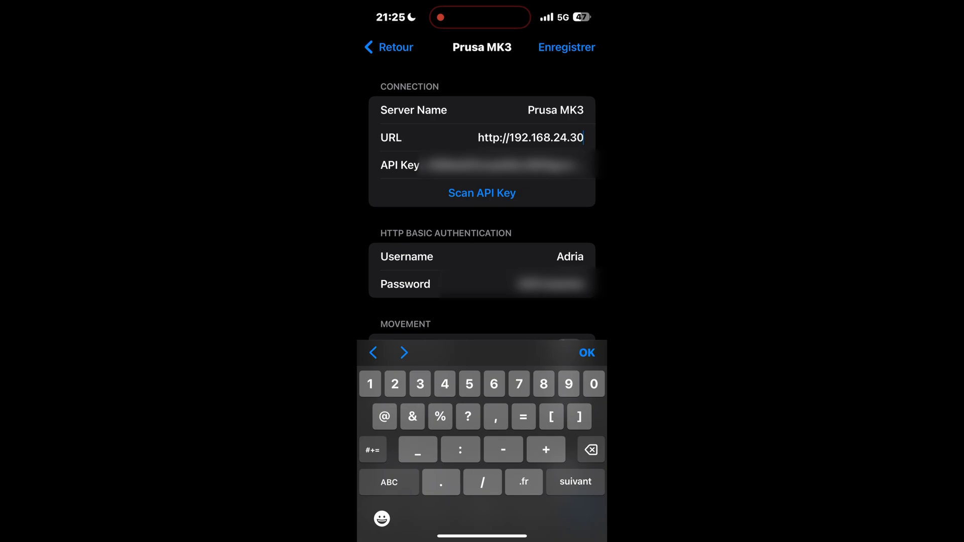
click(566, 47)
click(396, 47)
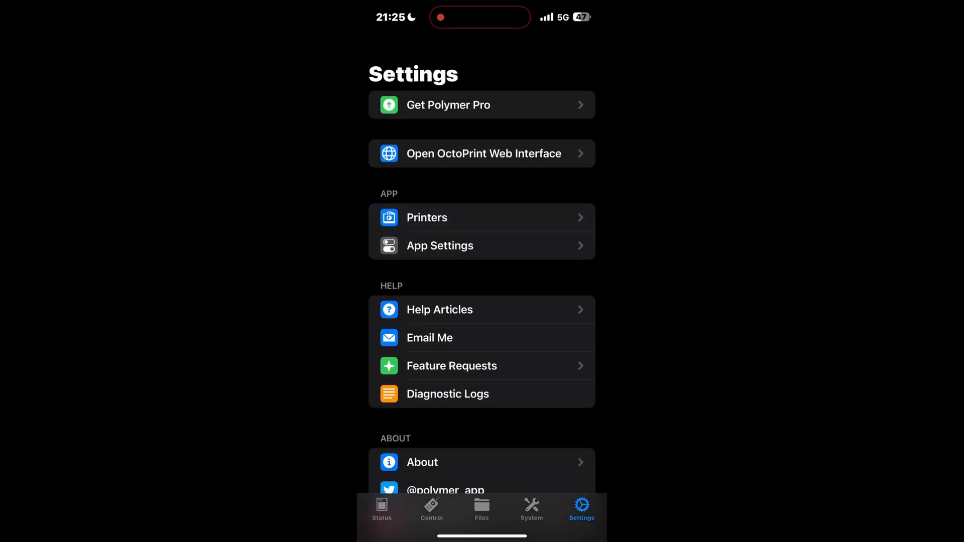
- Check the printer's status page and verify the phone's VPN and cellular connection state
click(381, 509)
drag(578, 4, 572, 201)
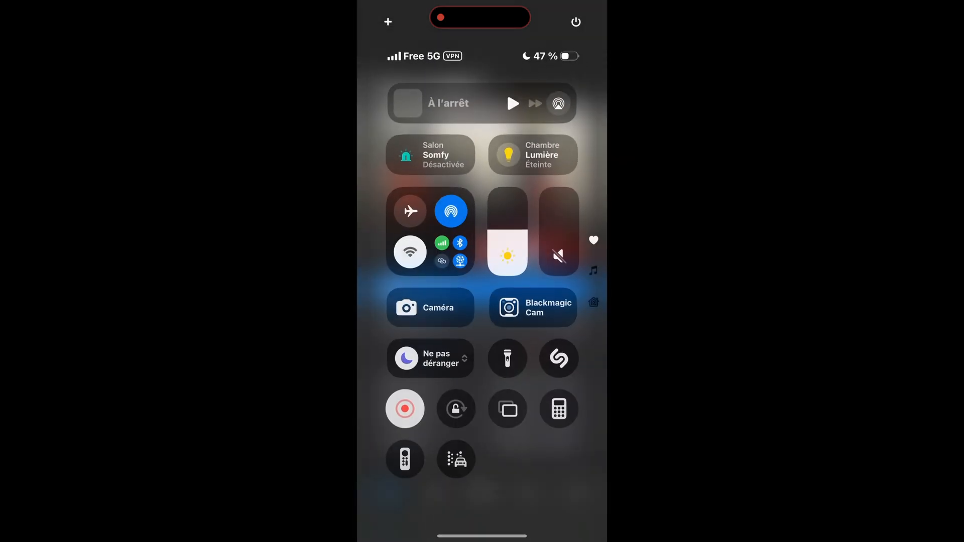
click(533, 467)
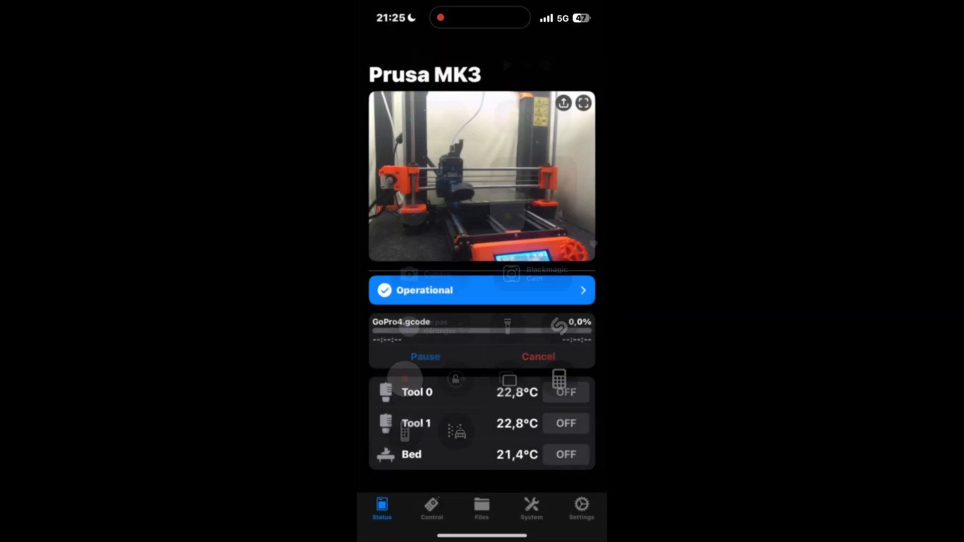
- Jog the print head right along X by two 10 mm increments and raise the Z axis by two 10 mm increments
click(431, 509)
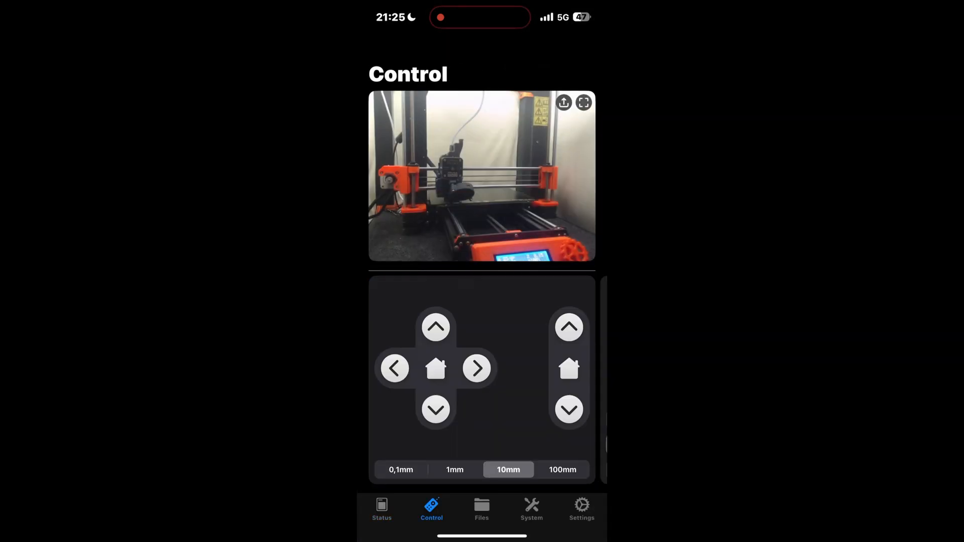
click(477, 369)
click(477, 368)
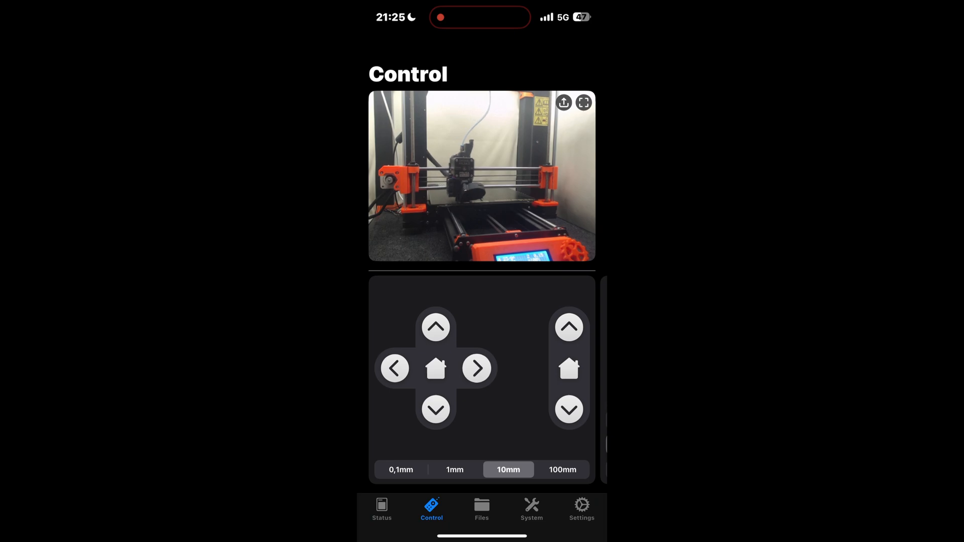
click(569, 328)
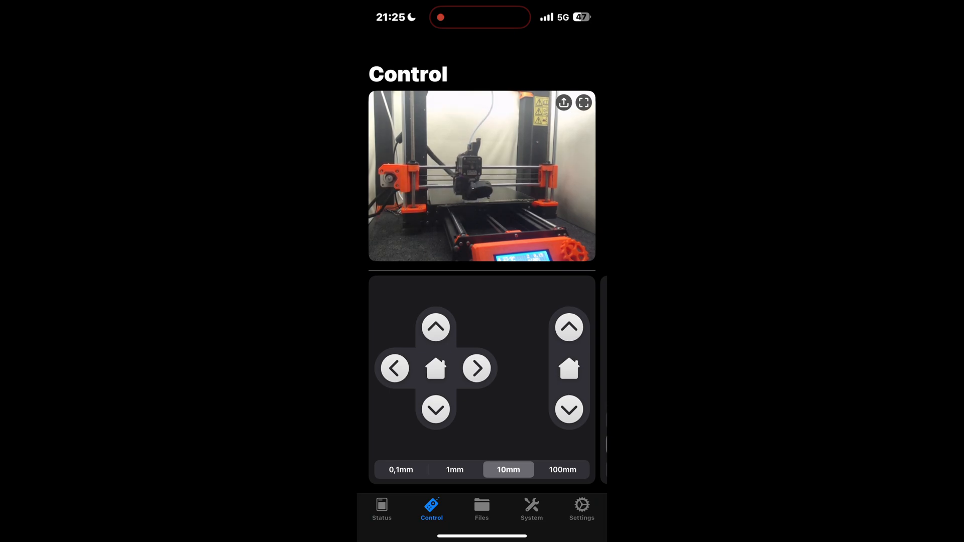
click(569, 327)
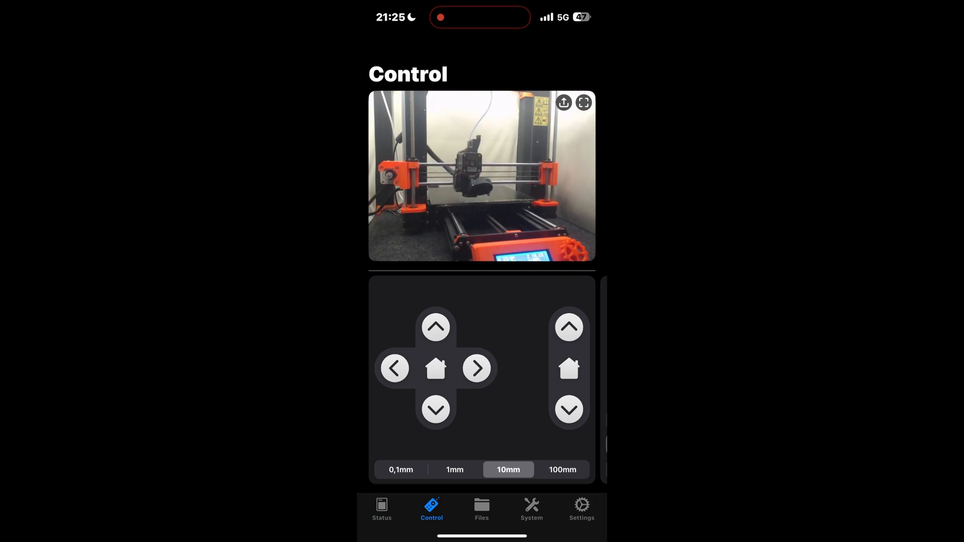
- Home the printer's X and Y axes, followed by the Z axis, confirming each homing request
click(435, 368)
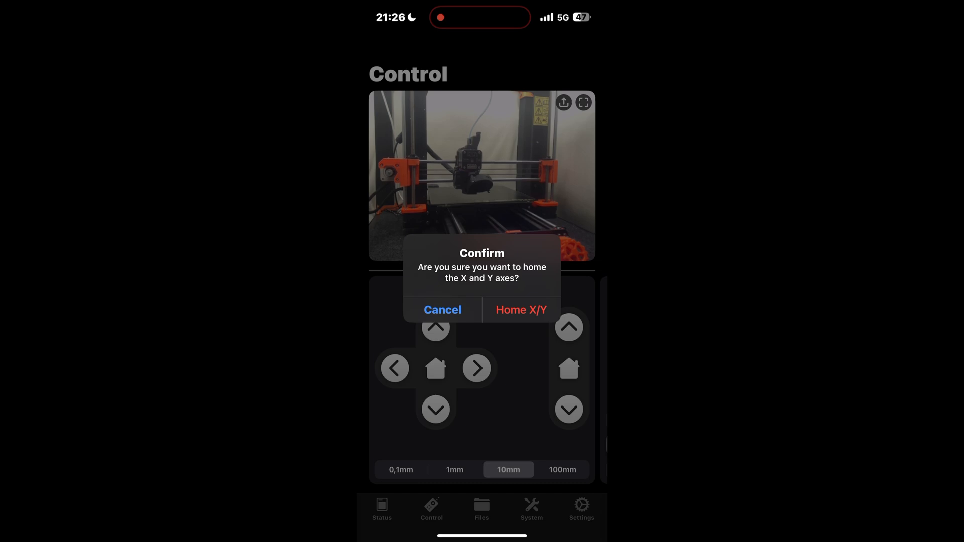
click(521, 308)
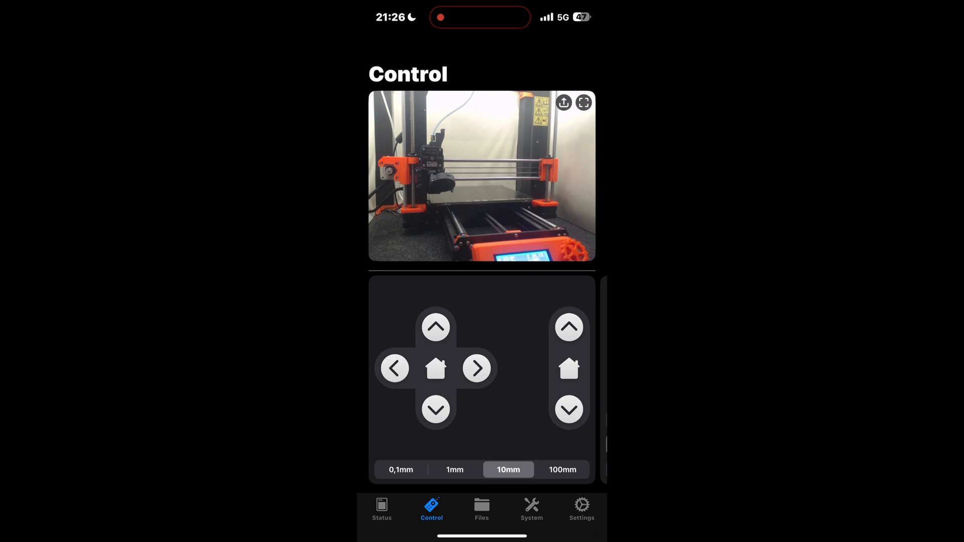
click(568, 369)
click(521, 308)
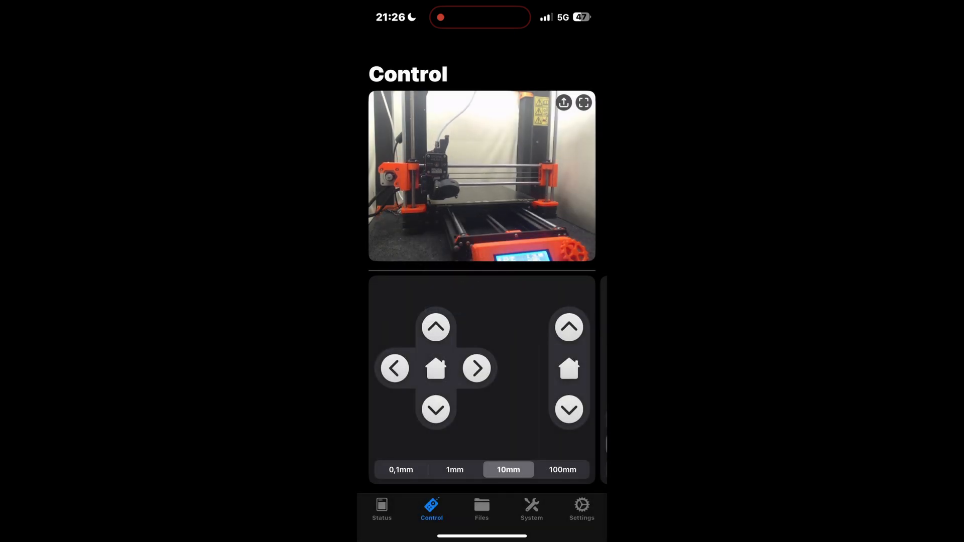
- Review the printer's Files, Control, System, Settings and Status pages over the remote connection
click(481, 509)
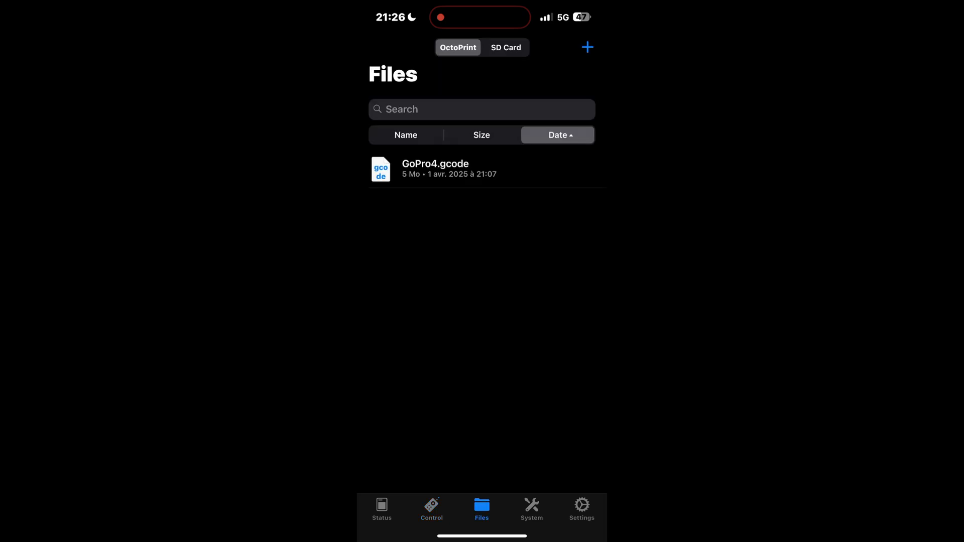
click(431, 509)
click(481, 509)
click(581, 509)
click(382, 509)
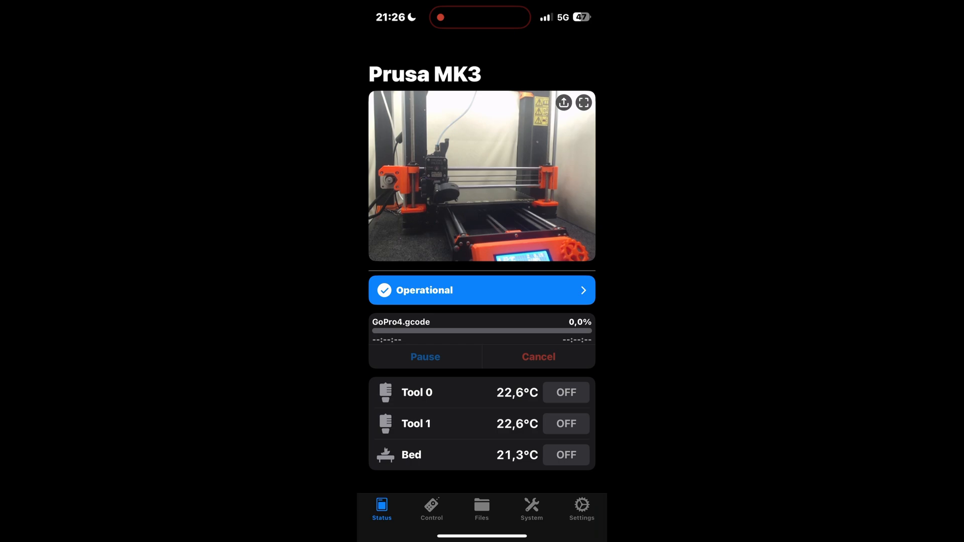
click(431, 509)
click(482, 509)
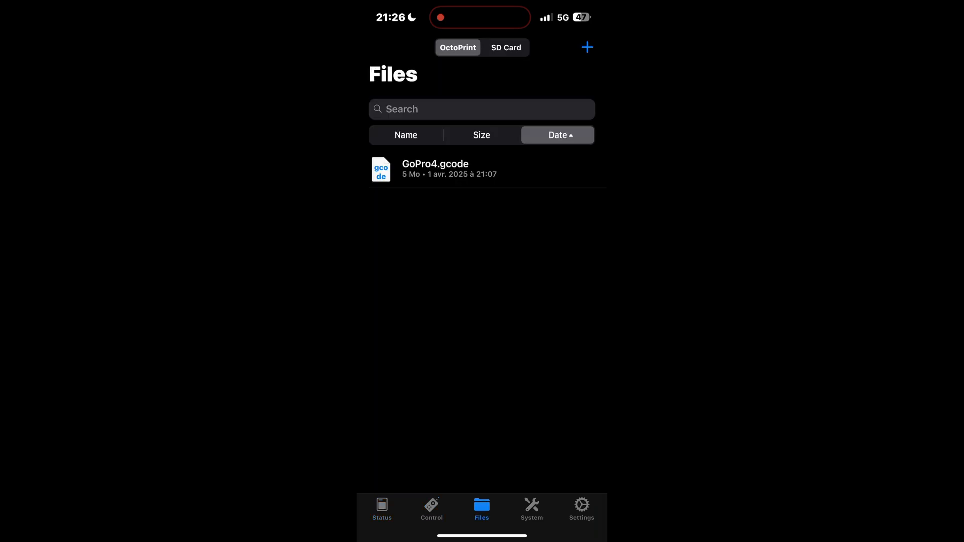
click(431, 509)
click(531, 510)
click(382, 509)
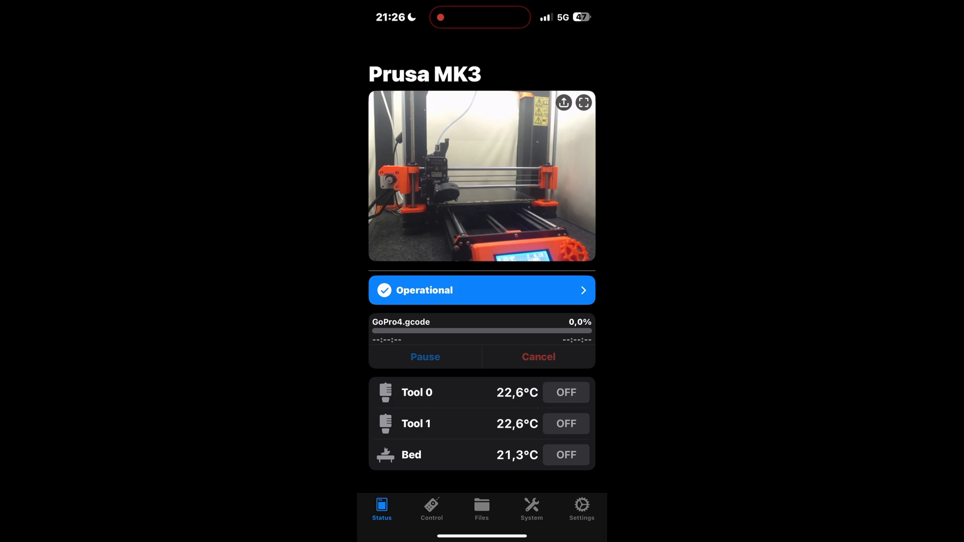
click(582, 509)
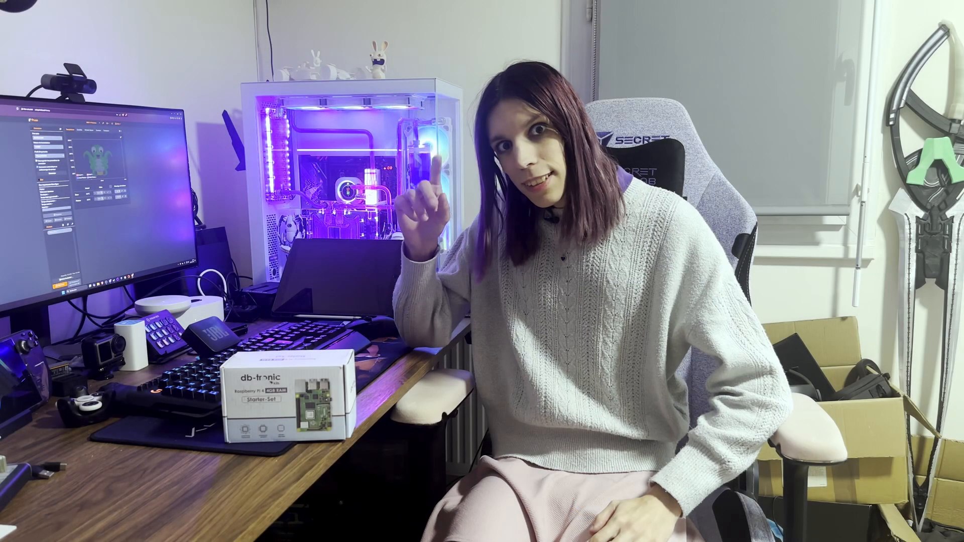